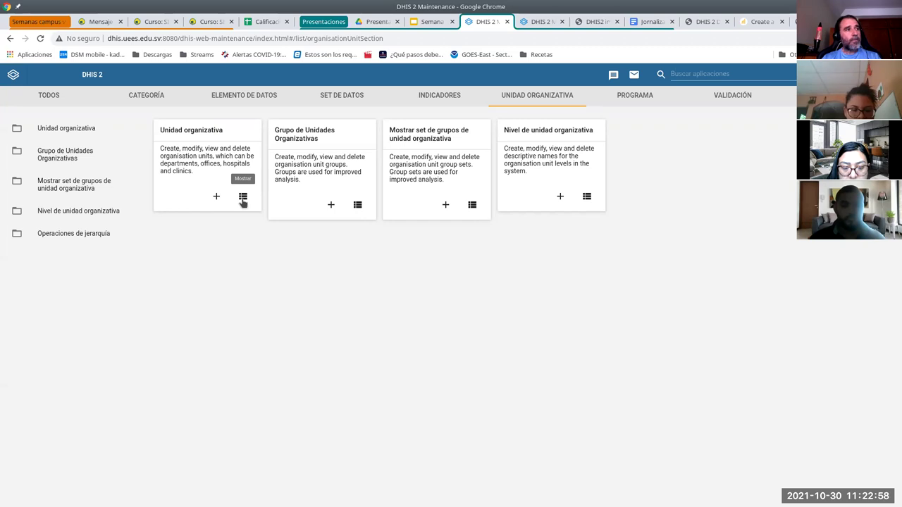
Start a new organisation unit under El Salvador with the name "Región Metropolitana" and the abbreviation "RegMetro"
click(243, 200)
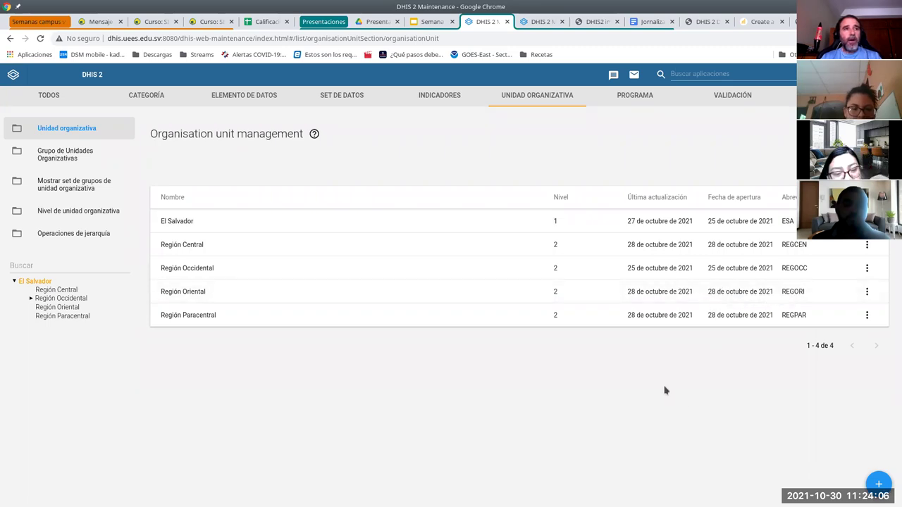
click(879, 484)
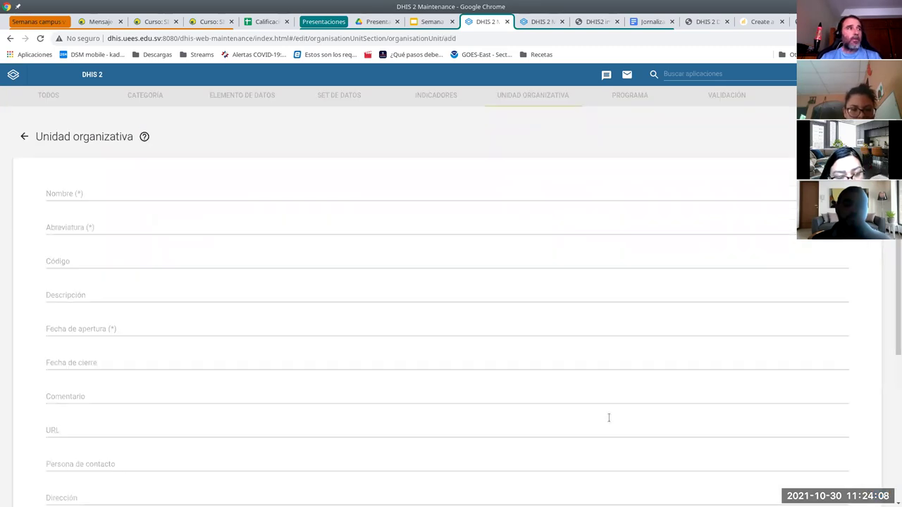
click(110, 193)
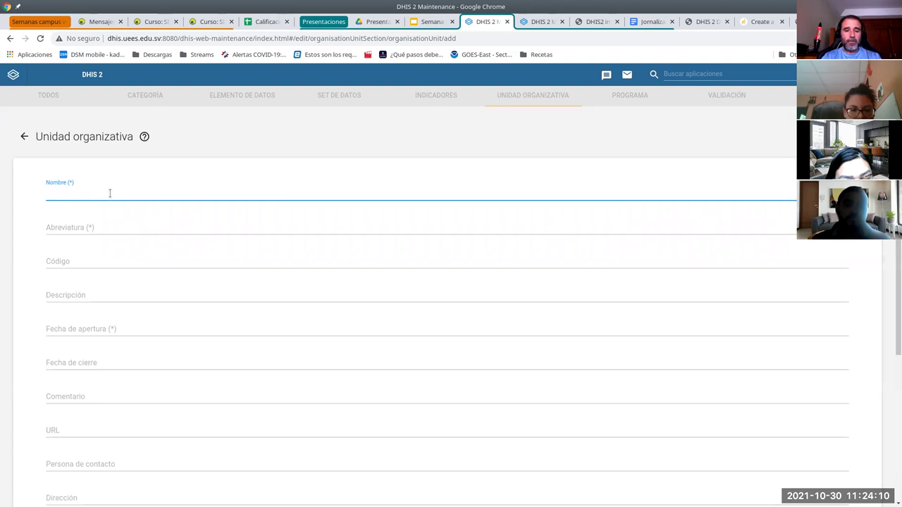
text(Región Metrop)
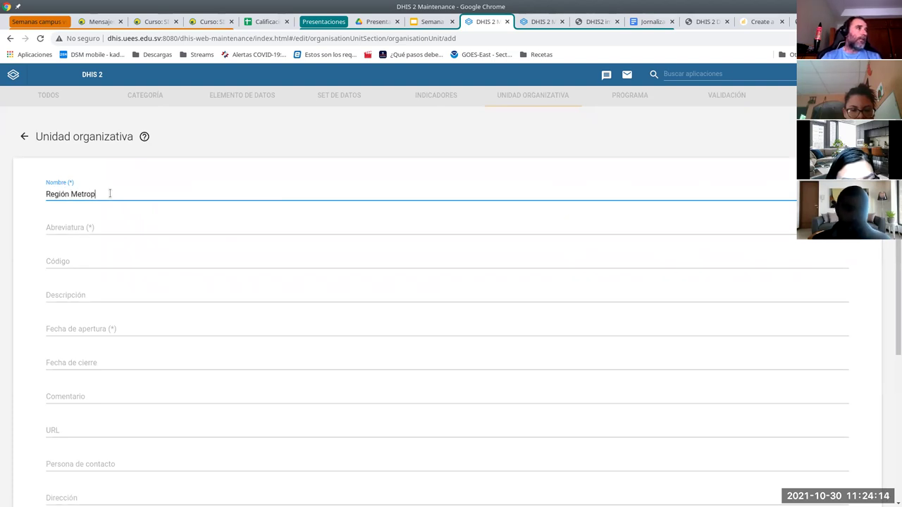
text(olitana)
key(Tab)
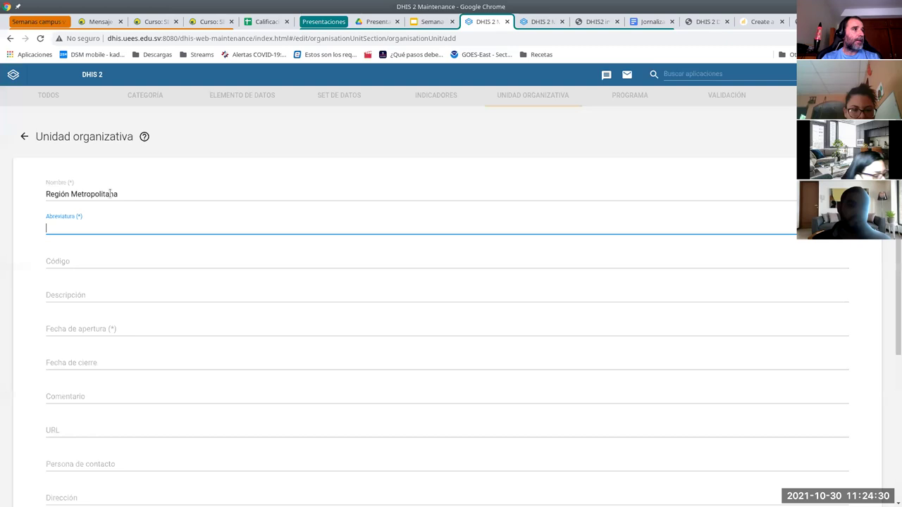
text(Re)
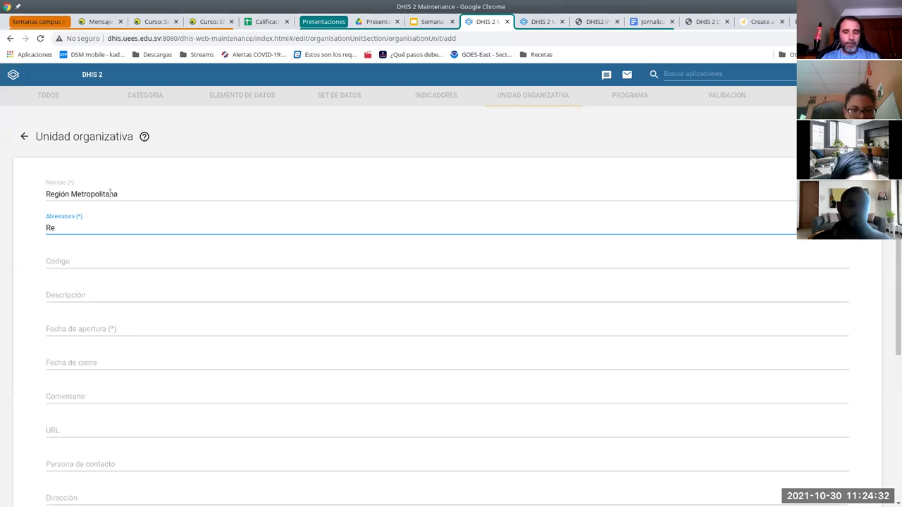
text(gMetro)
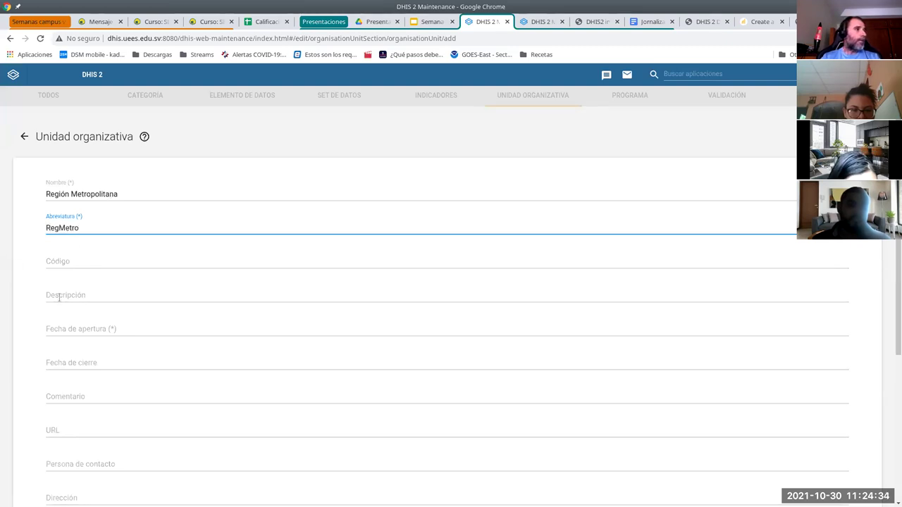
Set the opening date of Región Metropolitana to 2021-01-01 and save the organisation unit
click(87, 328)
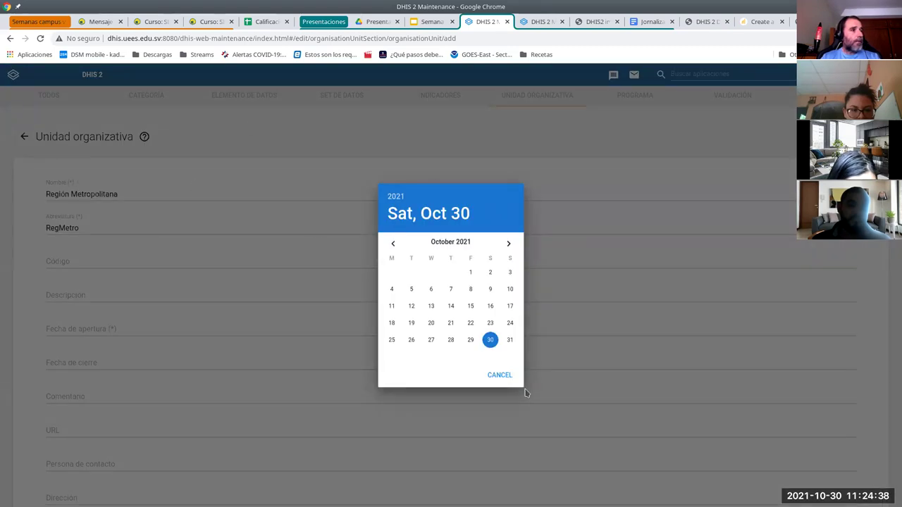
click(506, 376)
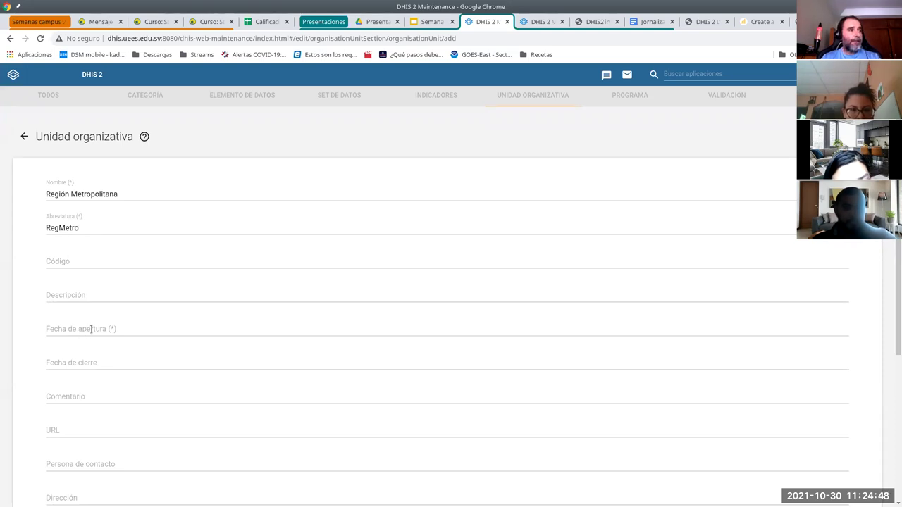
click(91, 329)
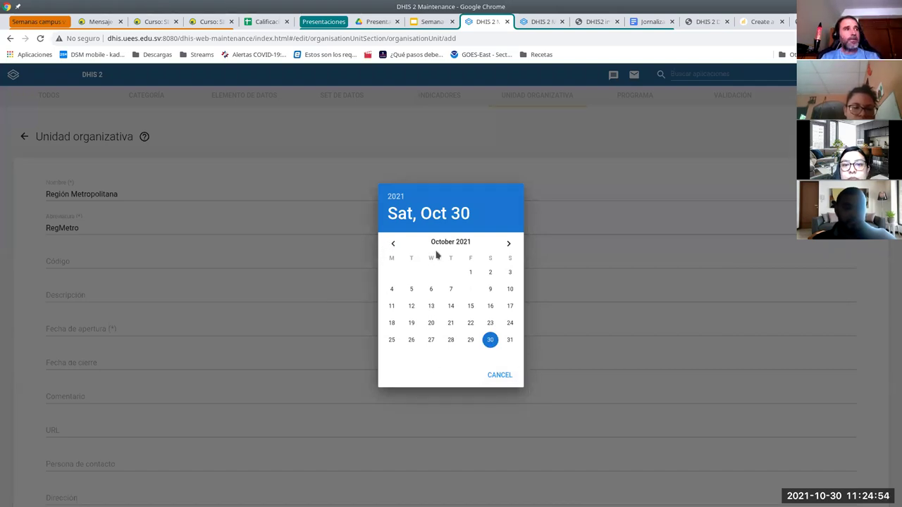
click(393, 244)
click(394, 244)
click(394, 244)
click(393, 244)
click(393, 244)
click(393, 244)
click(393, 243)
click(393, 244)
click(393, 244)
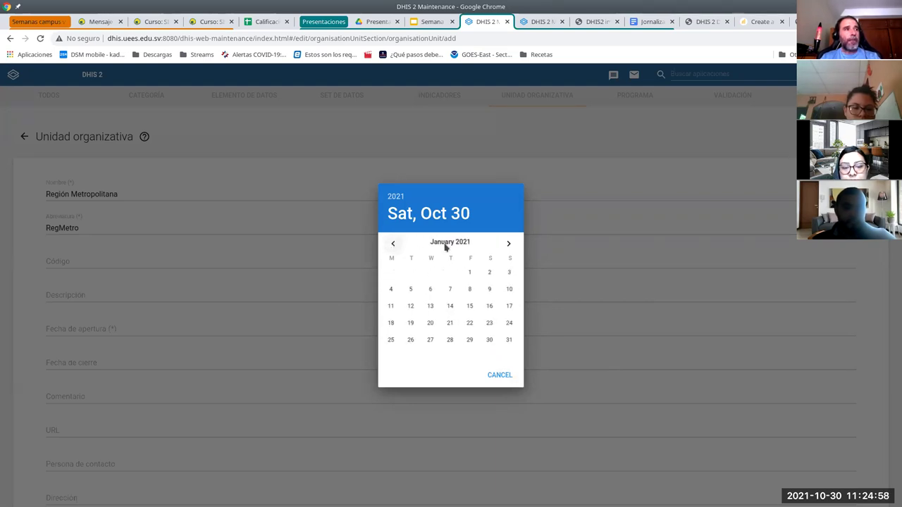
click(470, 275)
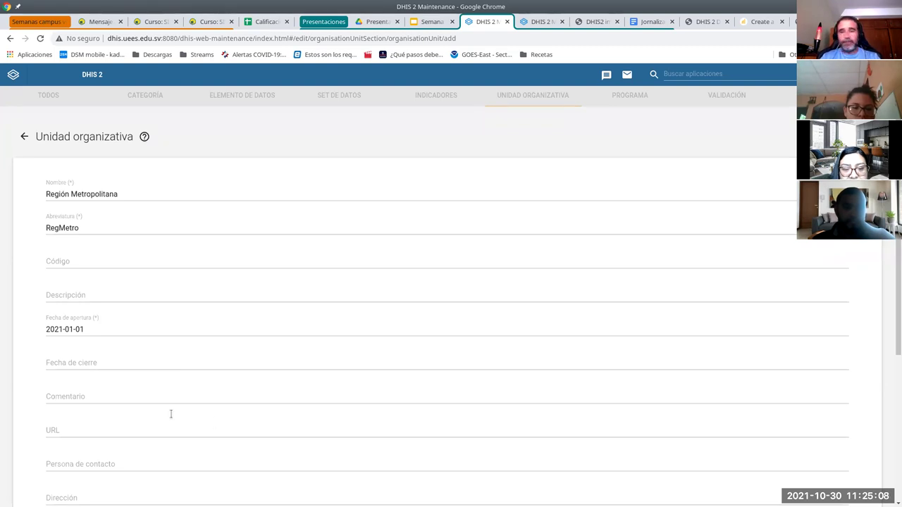
scroll(170, 397, down, 4)
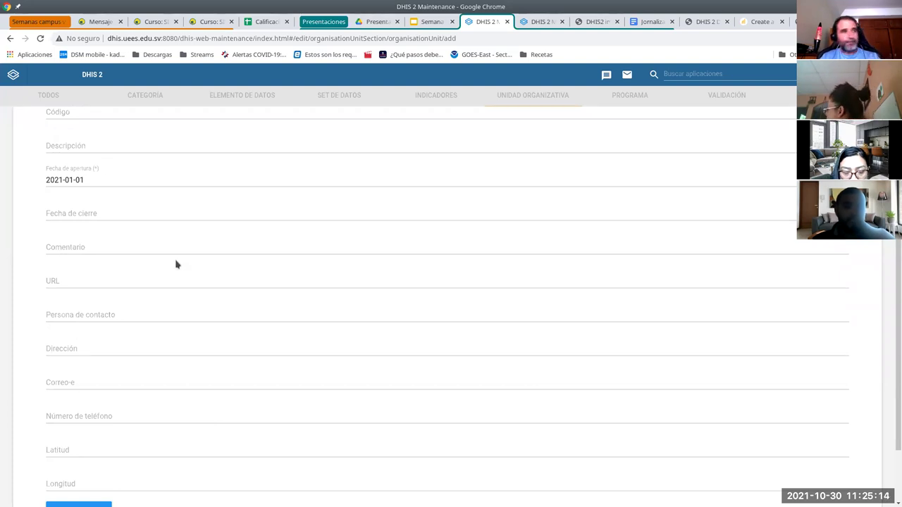
scroll(97, 436, down, 2)
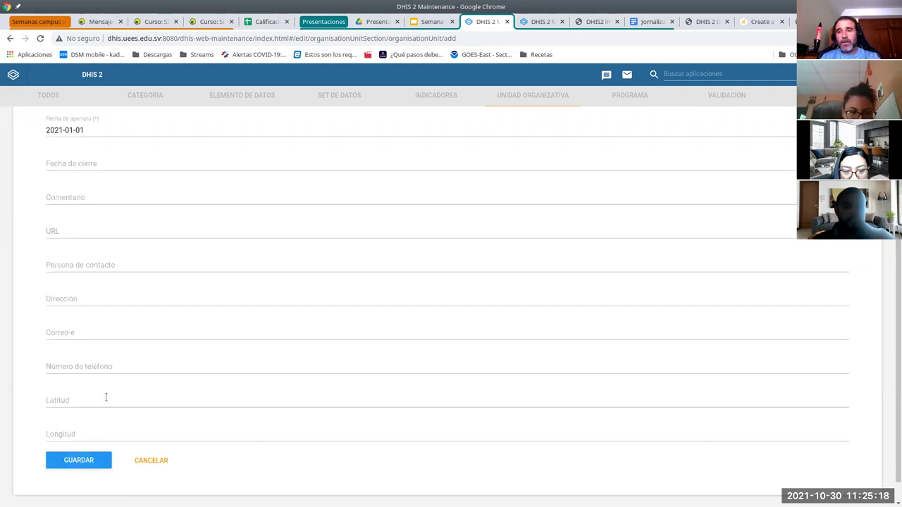
click(71, 464)
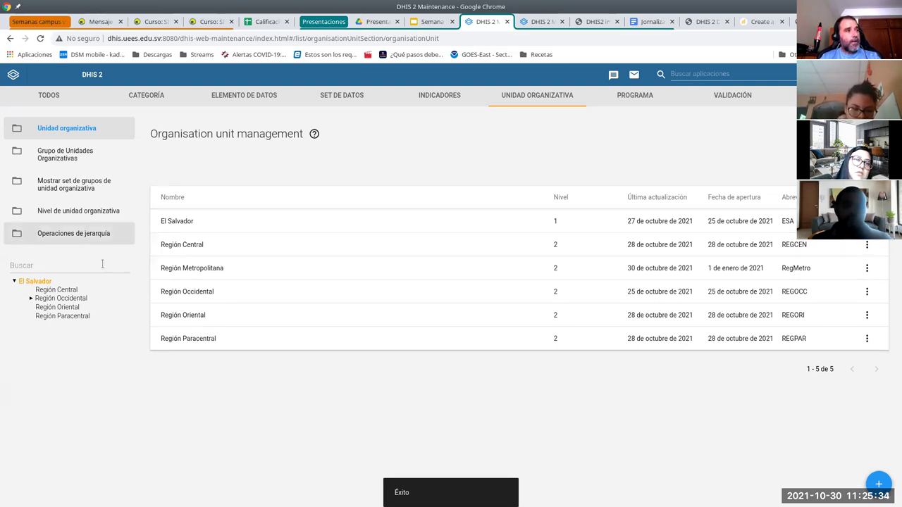
Examine the units below Región Occidental, including Departamento de Sonsonate and its localities Acajutla, Izalco and Sonsonate
click(65, 299)
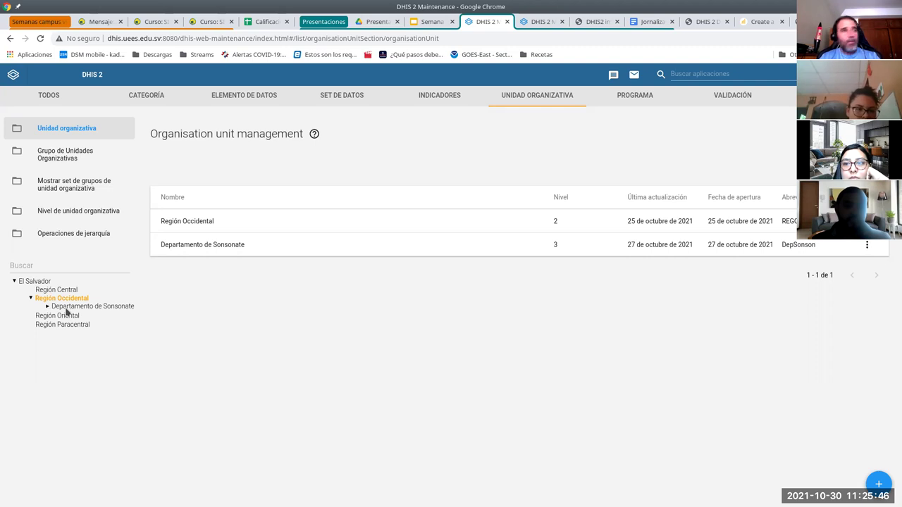
click(62, 308)
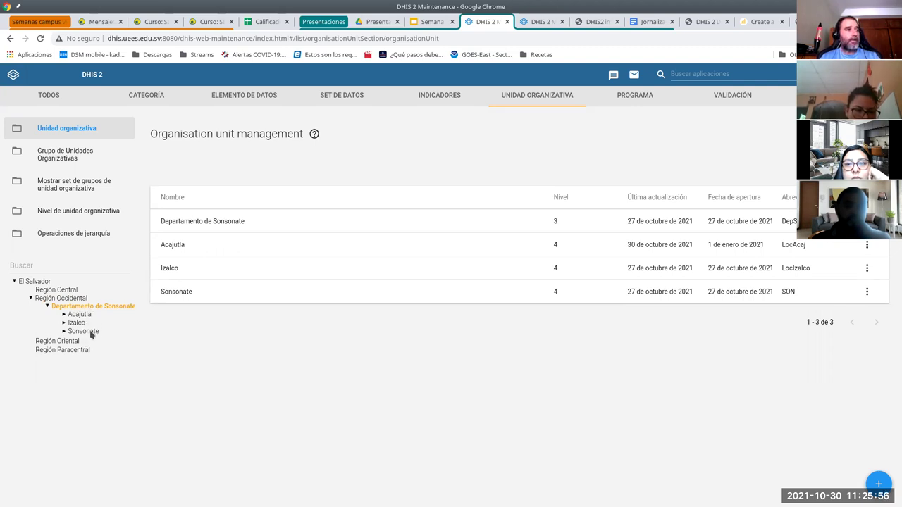
click(78, 315)
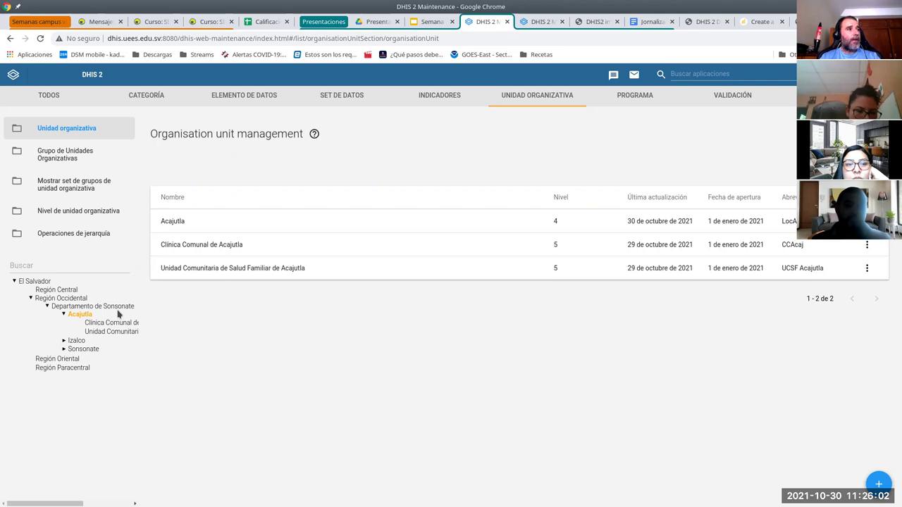
click(77, 341)
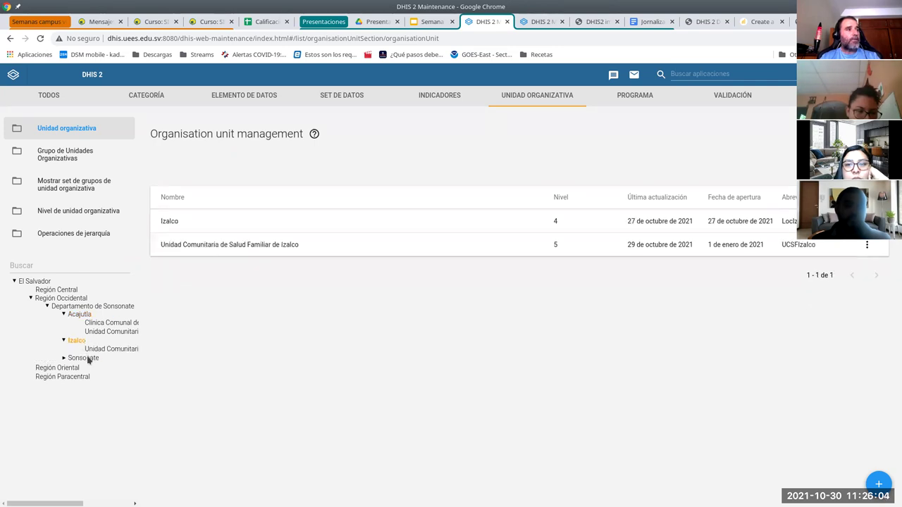
click(87, 358)
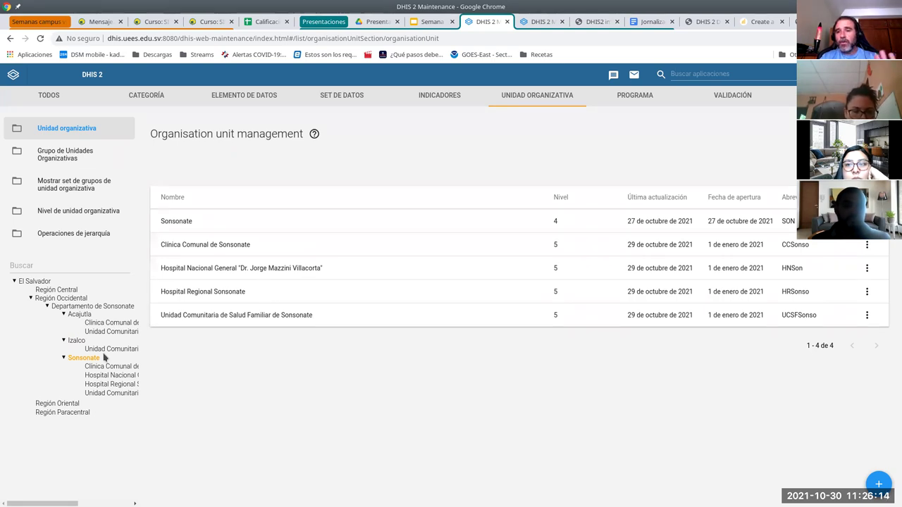
Start a new unit directly under El Salvador named "Equipo Comunitario de Salud Familiar Cuyagualo" with the abbreviation "ECOSF Cuyagualo"
click(43, 282)
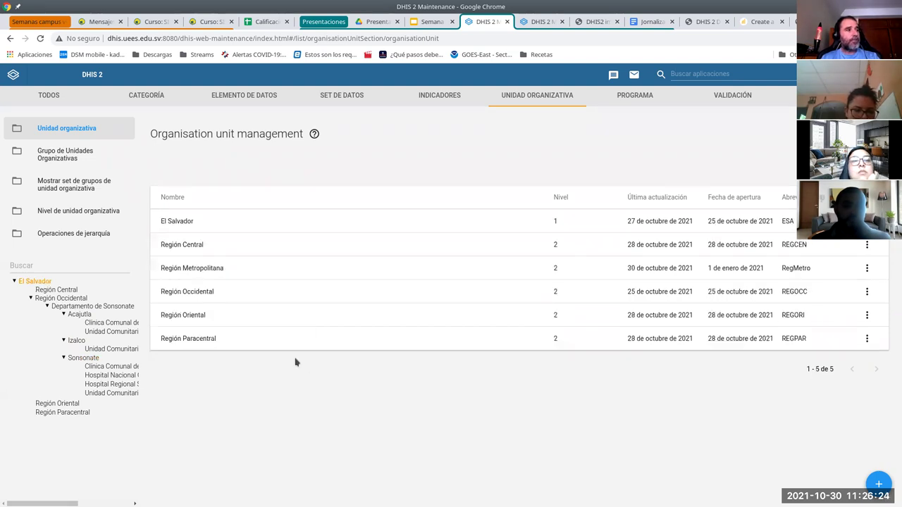
click(878, 485)
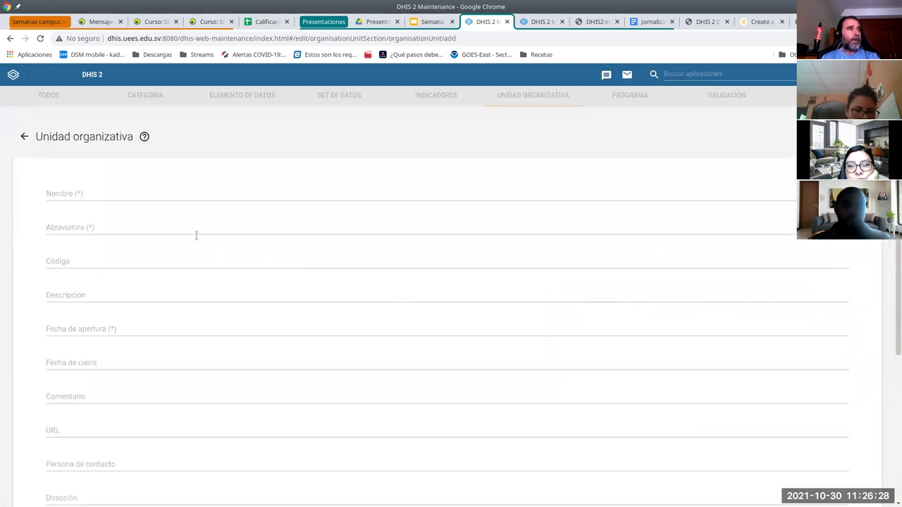
click(148, 194)
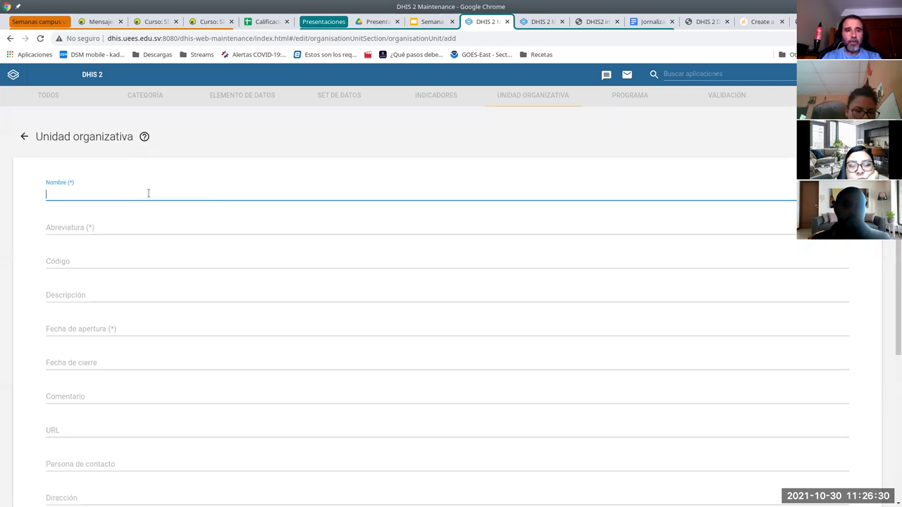
text(Equi)
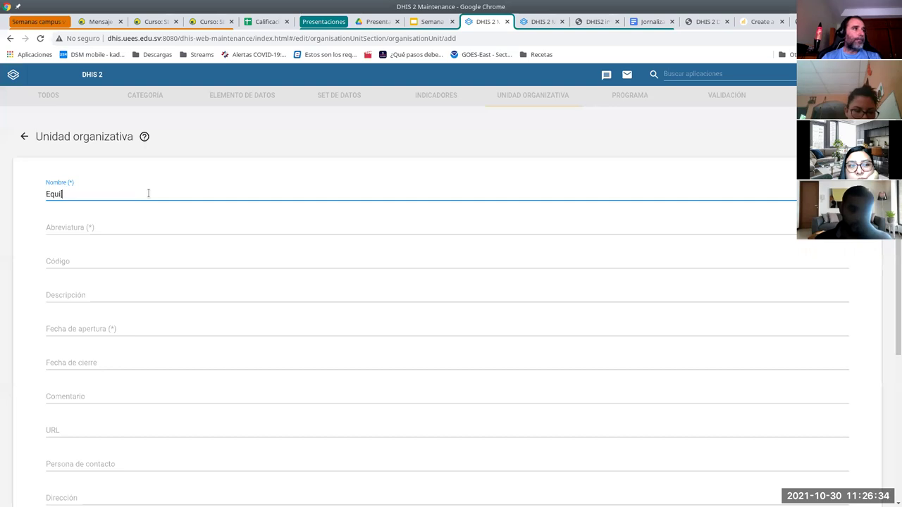
text(po Com)
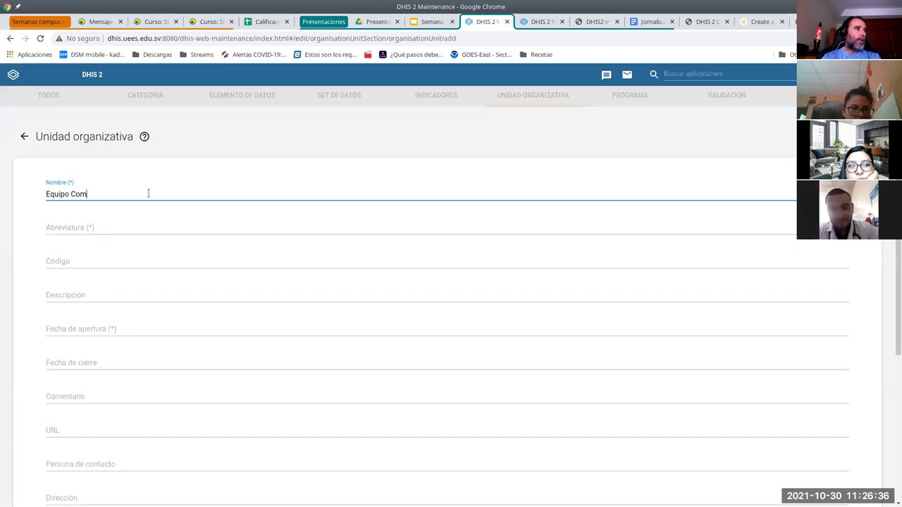
text(unitario de Sa)
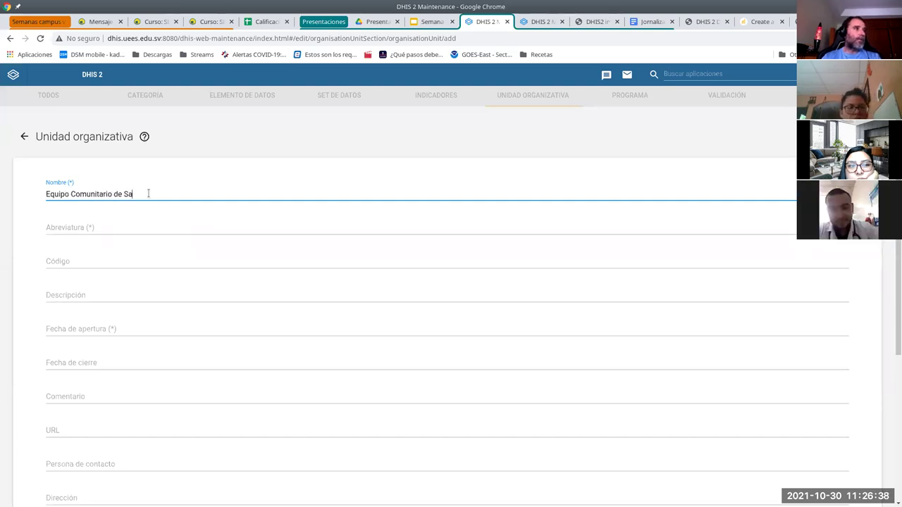
text(lud Familir)
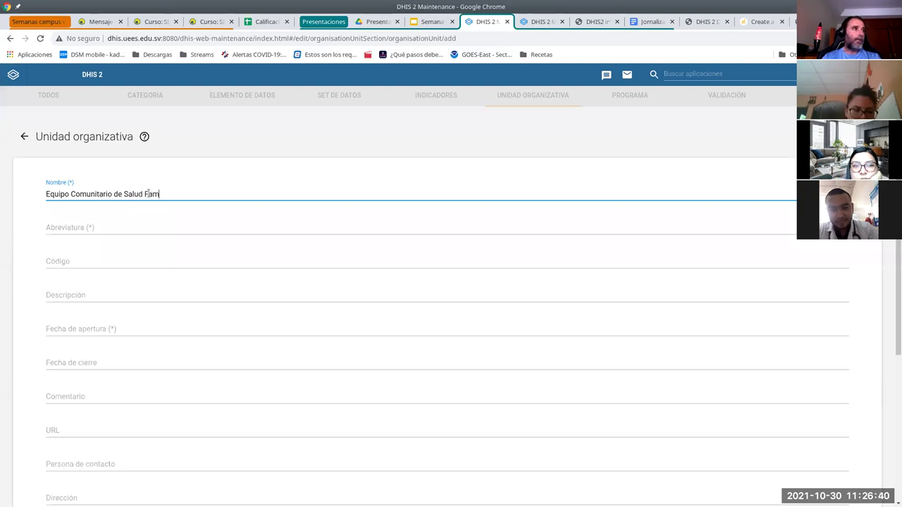
key(BackSpace)
key(BackSpace)
text(ar)
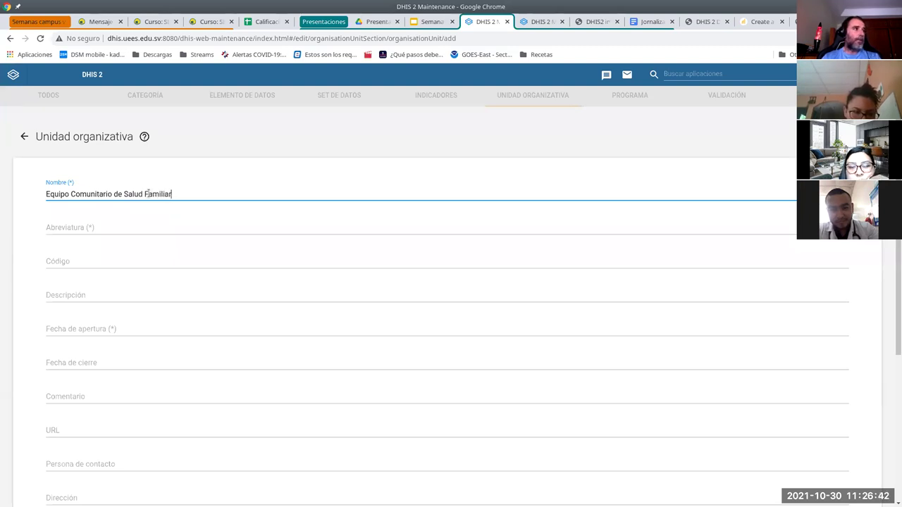
text( Cuyagualo)
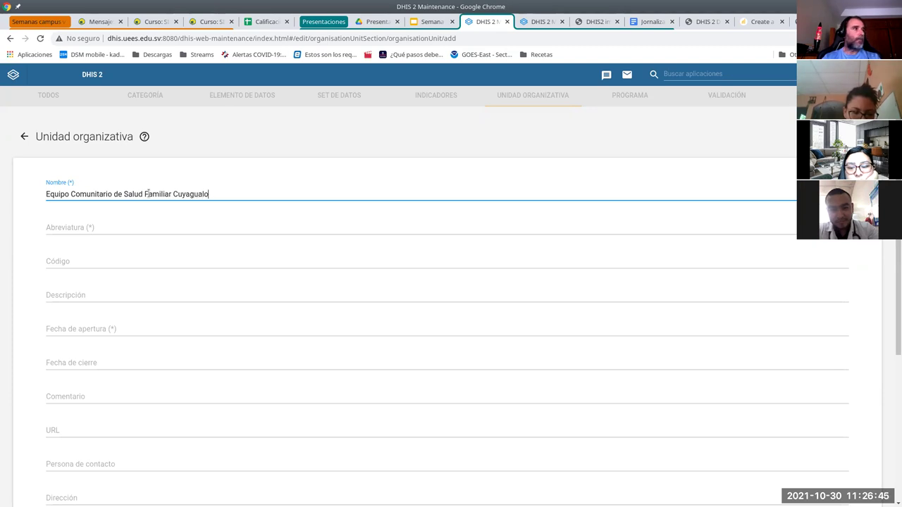
key(Tab)
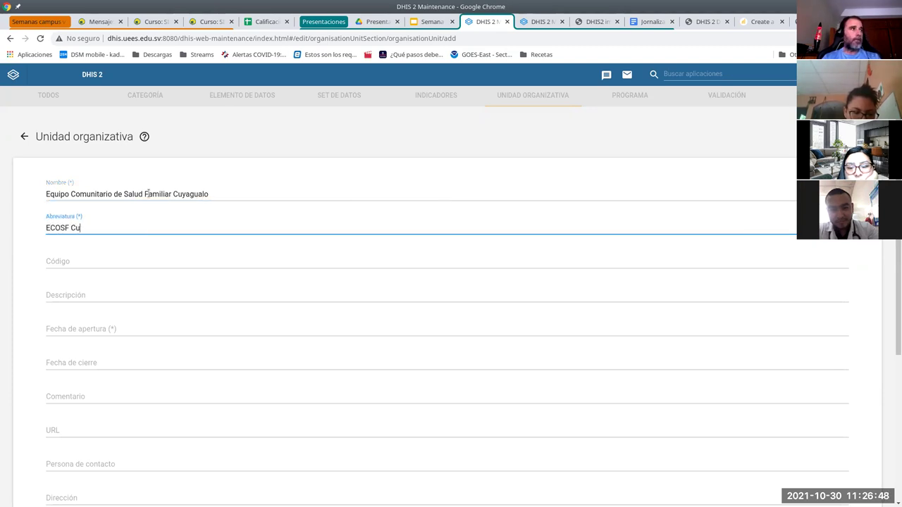
text(ECOSF Cuyagualo)
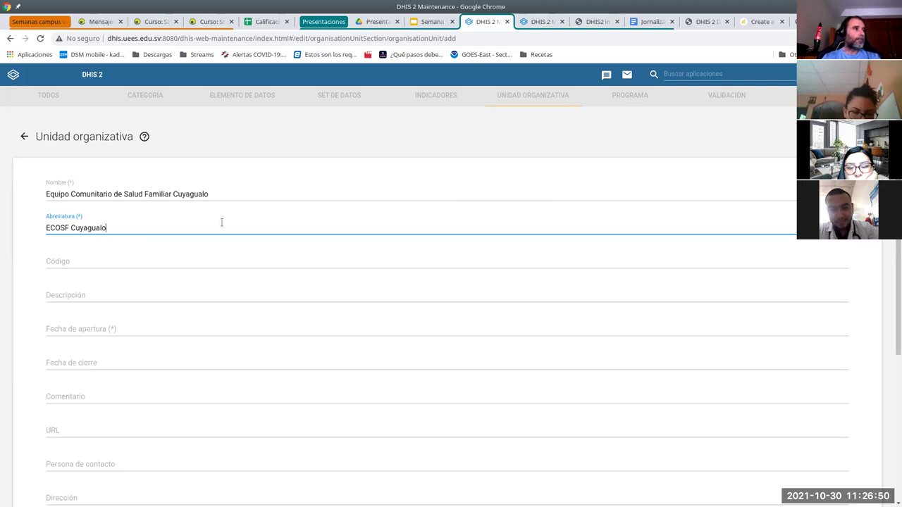
Set the opening date of the Cuyagualo health team to January 1, 2021 and save the organisation unit
scroll(141, 352, down, 3)
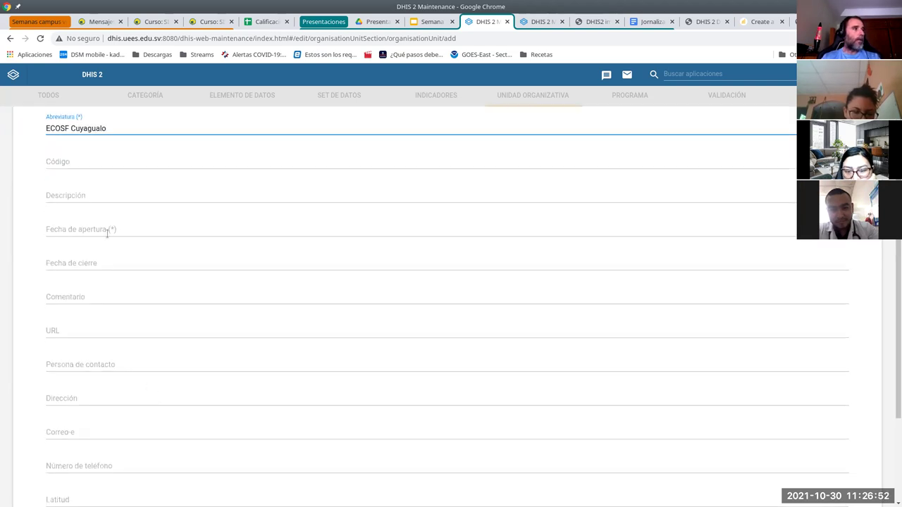
click(107, 232)
click(395, 243)
click(394, 244)
click(395, 243)
click(395, 244)
click(394, 244)
click(395, 244)
click(395, 244)
click(395, 244)
click(394, 243)
click(395, 243)
click(509, 246)
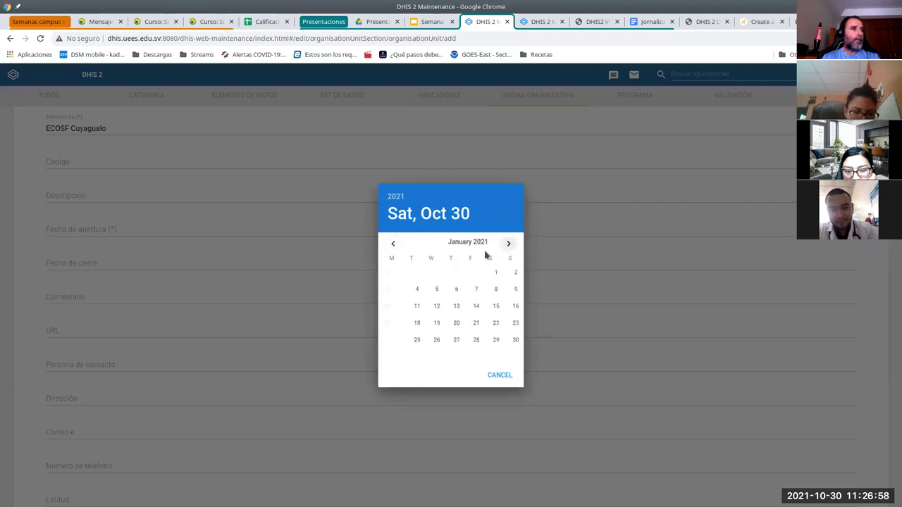
click(470, 272)
scroll(352, 397, down, 3)
click(90, 437)
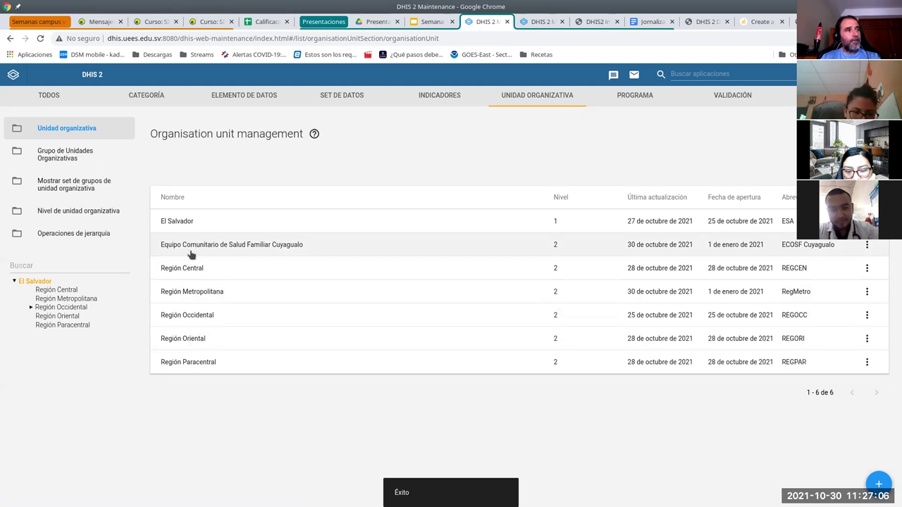
Move Equipo Comunitario de Salud Familiar Cuyagualo under Izalco in Departamento de Sonsonate, Región Occidental, using the hierarchy operations
click(31, 308)
click(47, 315)
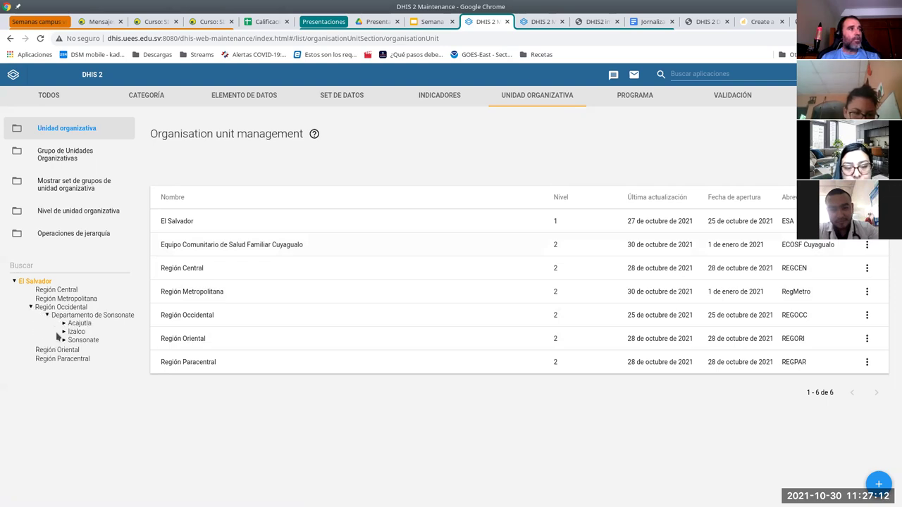
click(63, 332)
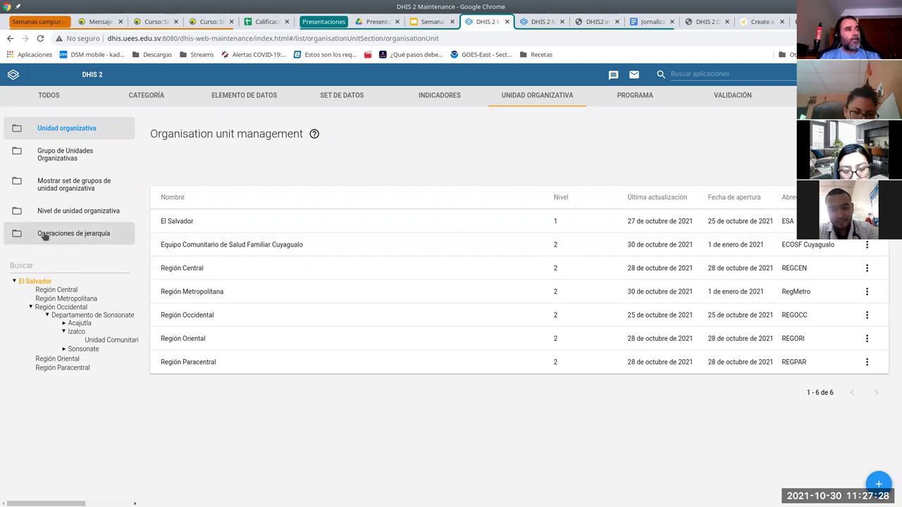
click(81, 235)
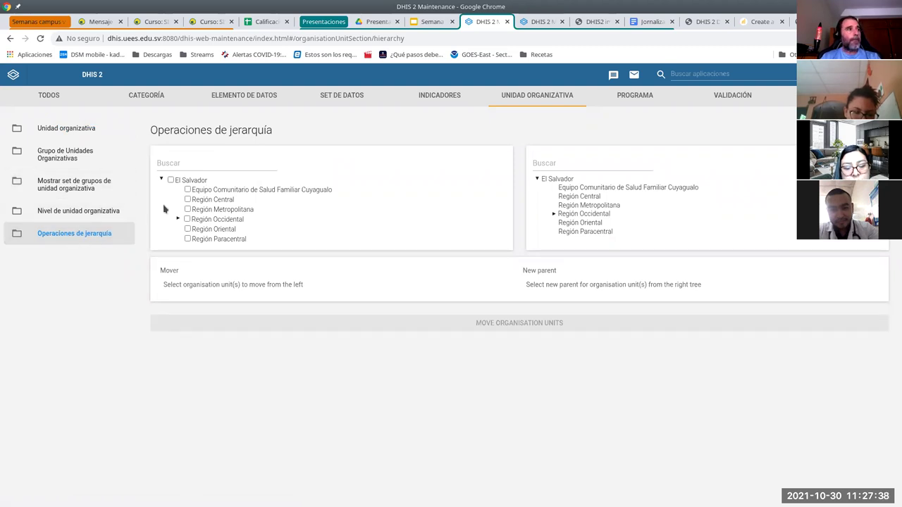
click(188, 191)
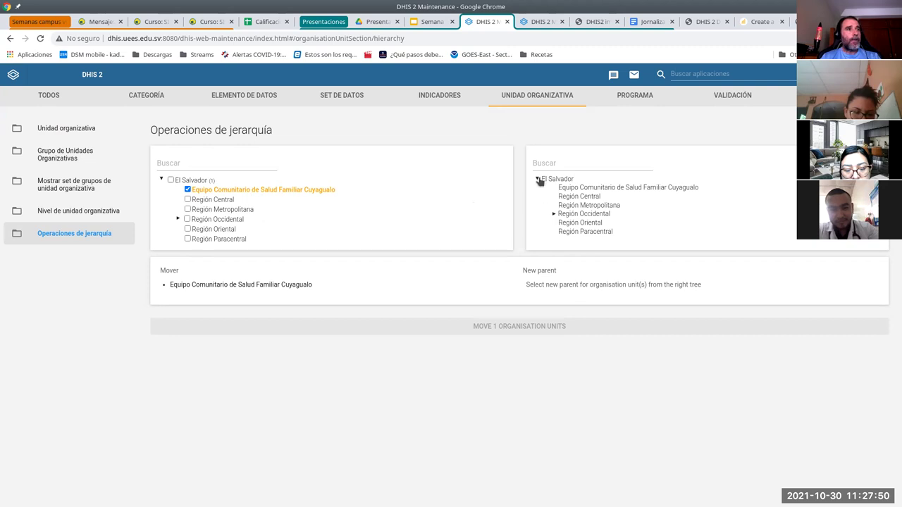
click(554, 214)
click(570, 222)
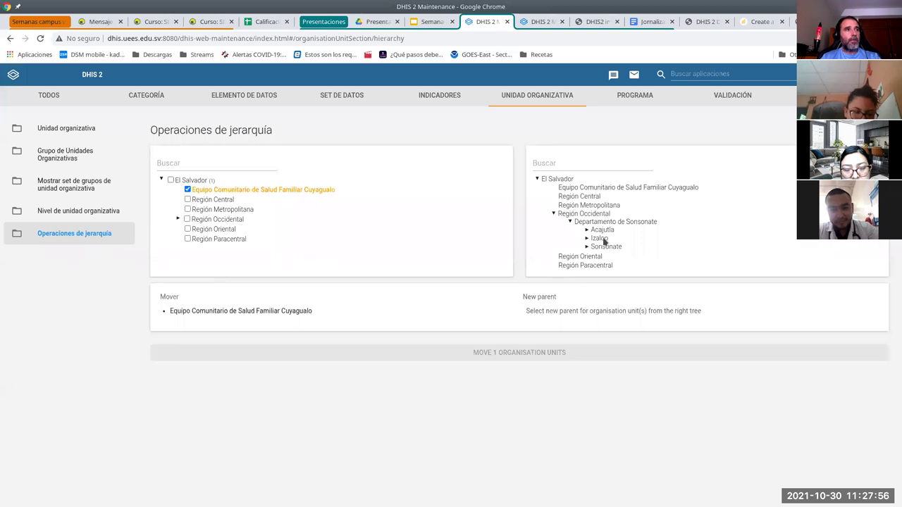
click(600, 239)
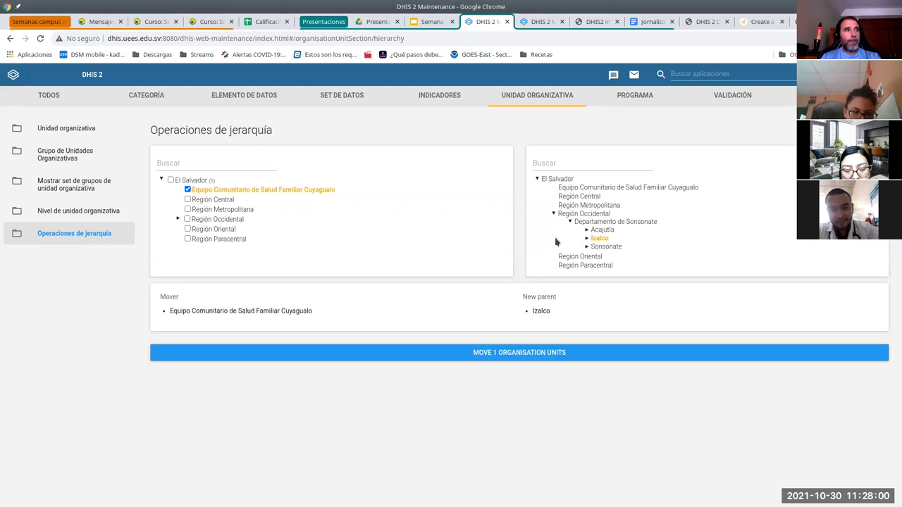
click(318, 356)
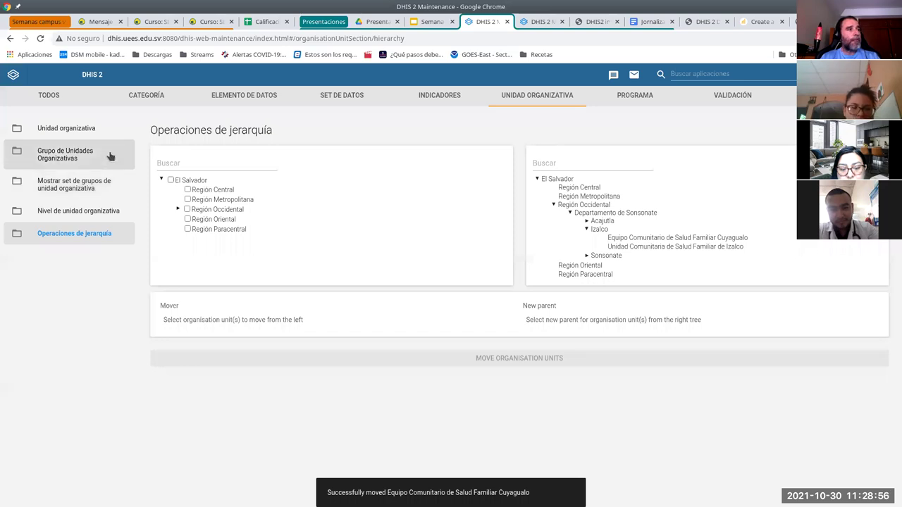
Review the organisation unit level names and check the level of the Cuyagualo health team under Izalco
click(79, 212)
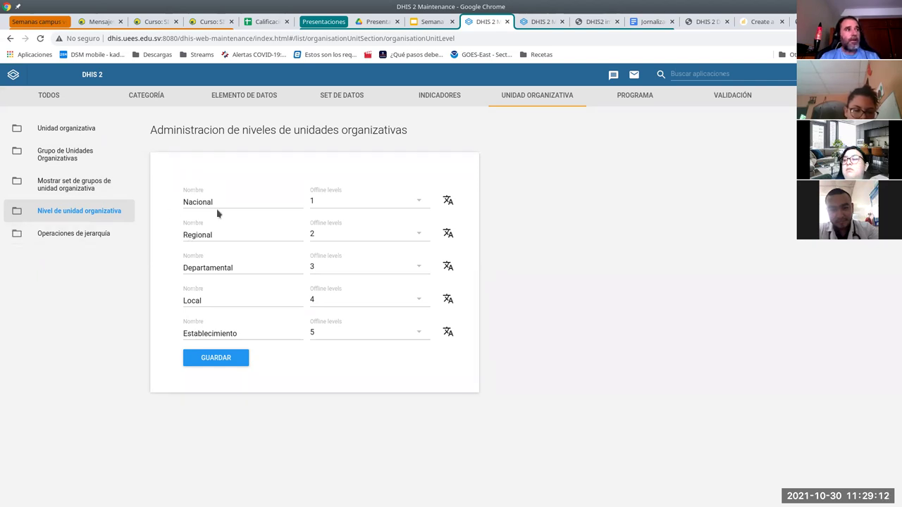
click(83, 129)
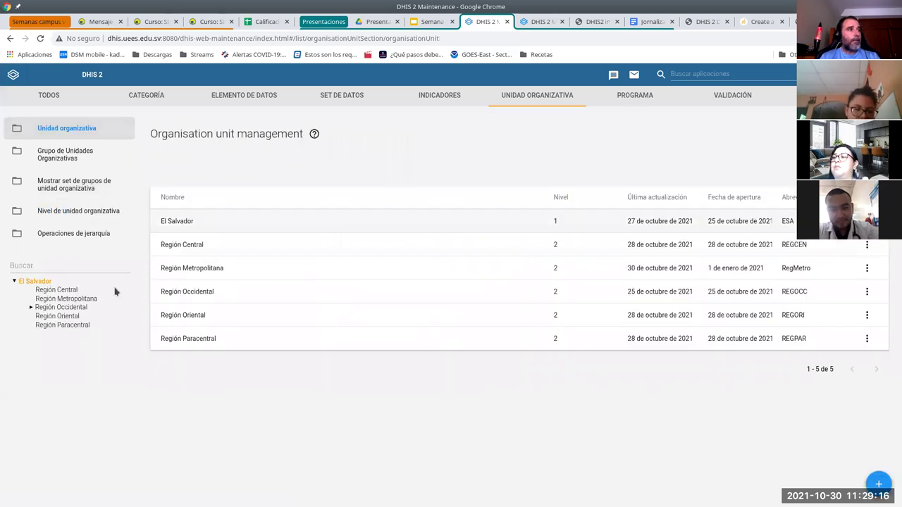
click(31, 308)
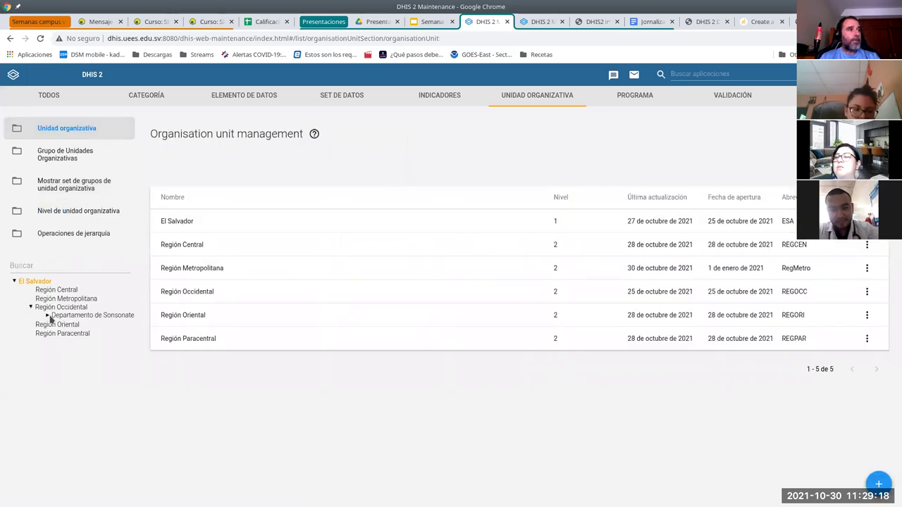
click(46, 315)
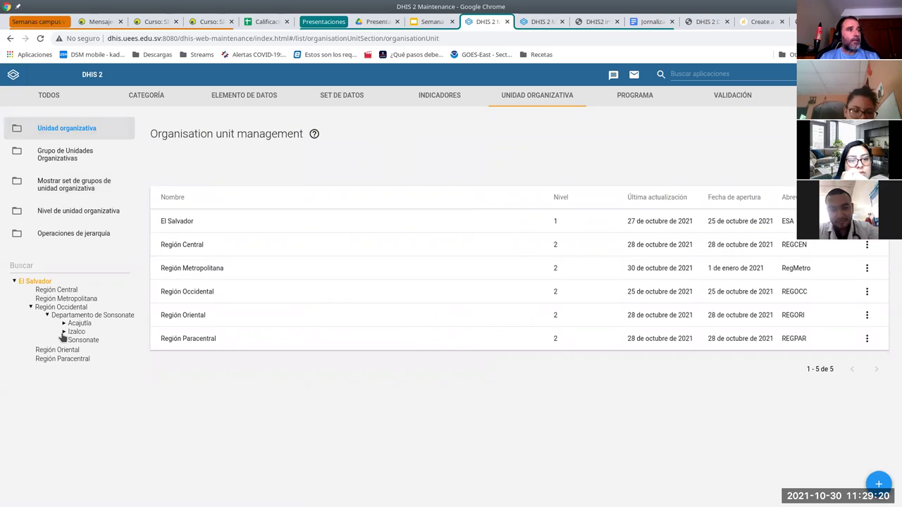
click(63, 332)
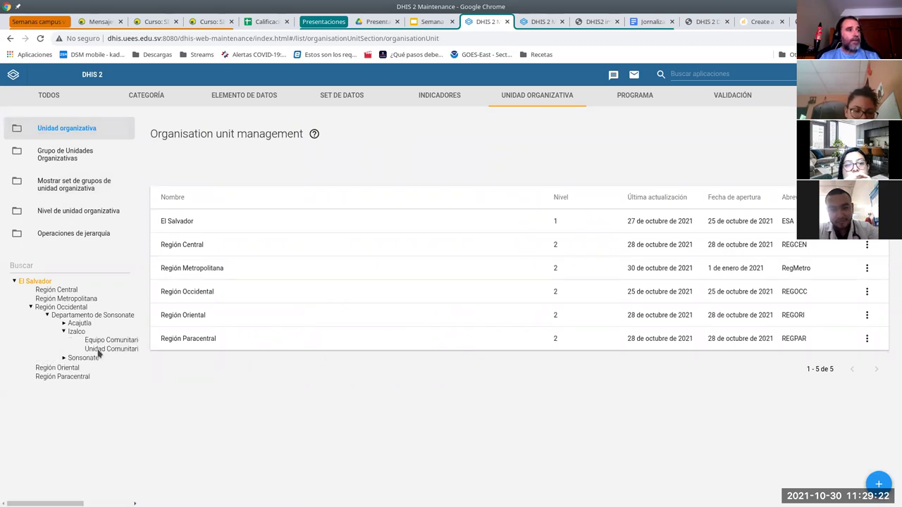
double_click(101, 341)
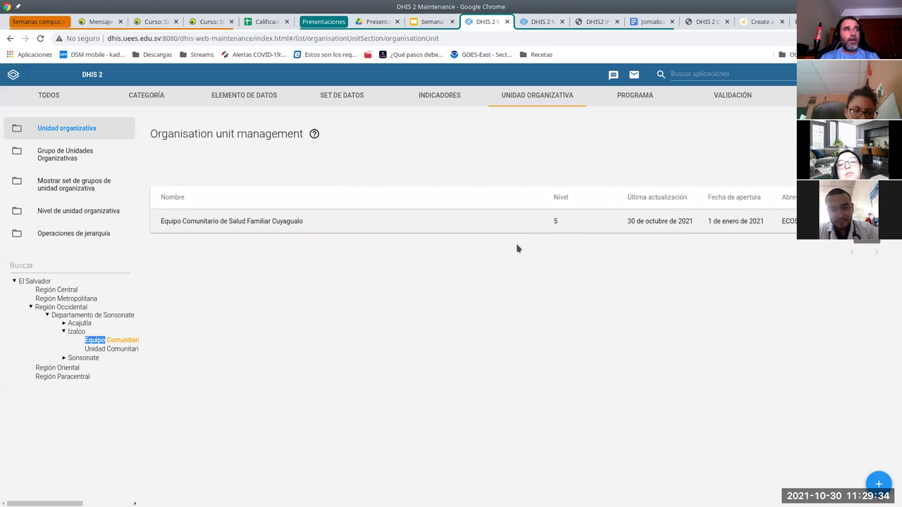
Examine the detail fields of Equipo Comunitario de Salud Familiar Cuyagualo and leave the form without saving
click(312, 225)
scroll(250, 254, down, 2)
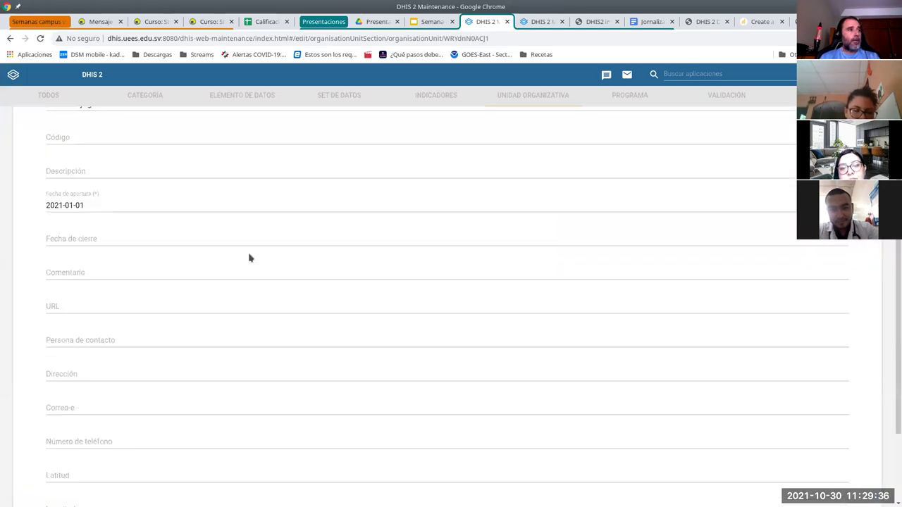
scroll(249, 255, down, 1)
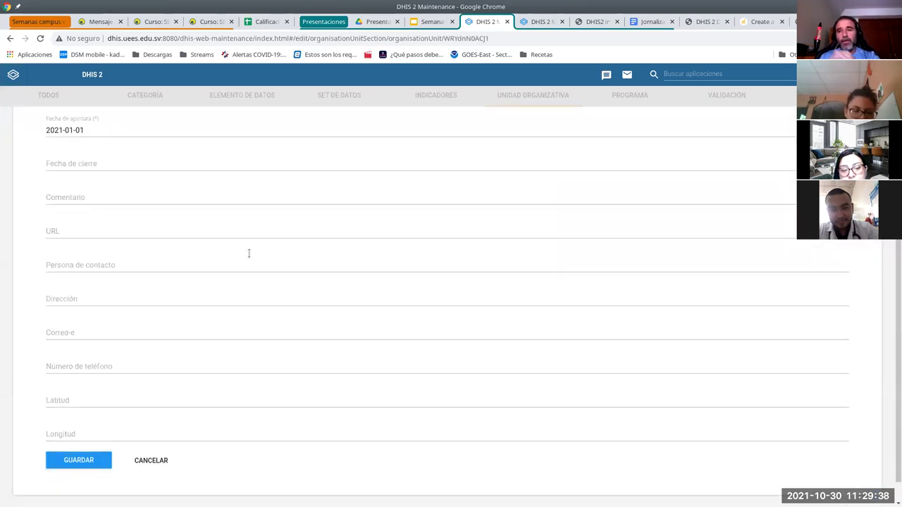
scroll(330, 348, up, 1)
scroll(296, 359, down, 2)
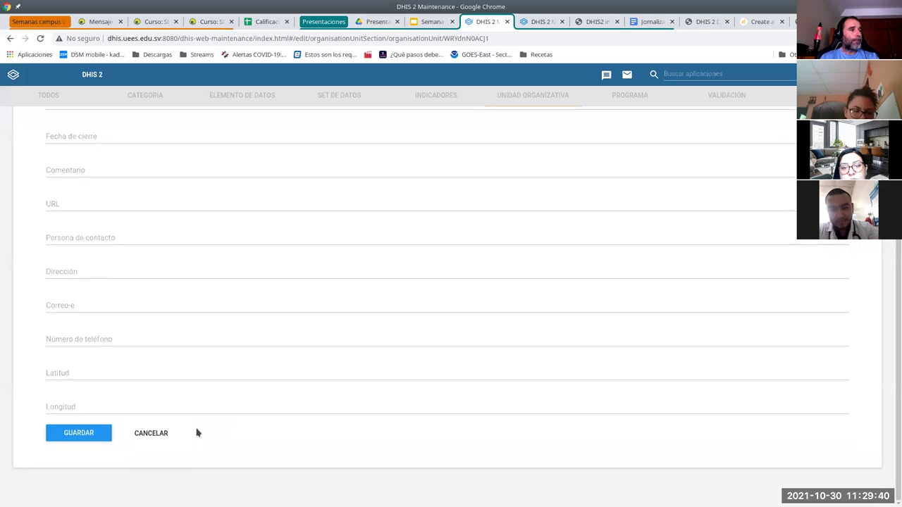
click(152, 431)
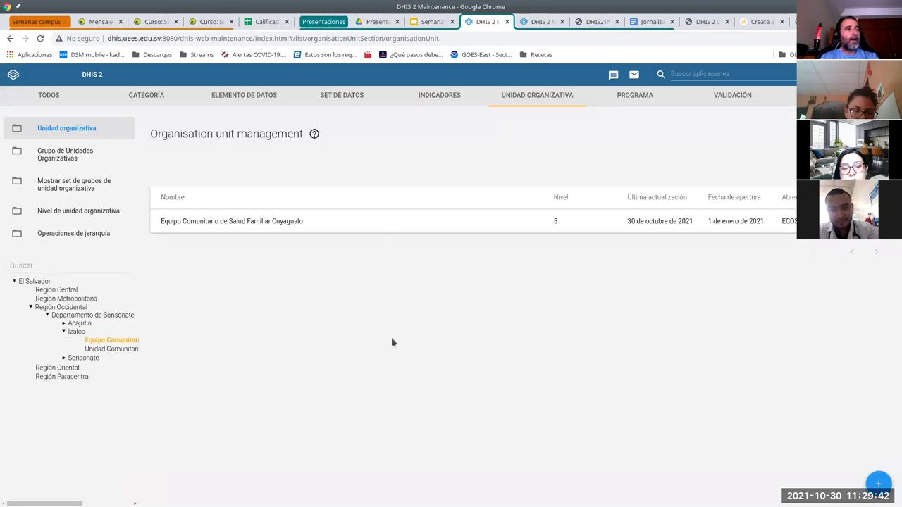
Add Equipo Comunitario de Salud Familiar Cuyagualo in Izalco to the organisation unit group Primer Nivel de Atención and save the group
click(57, 154)
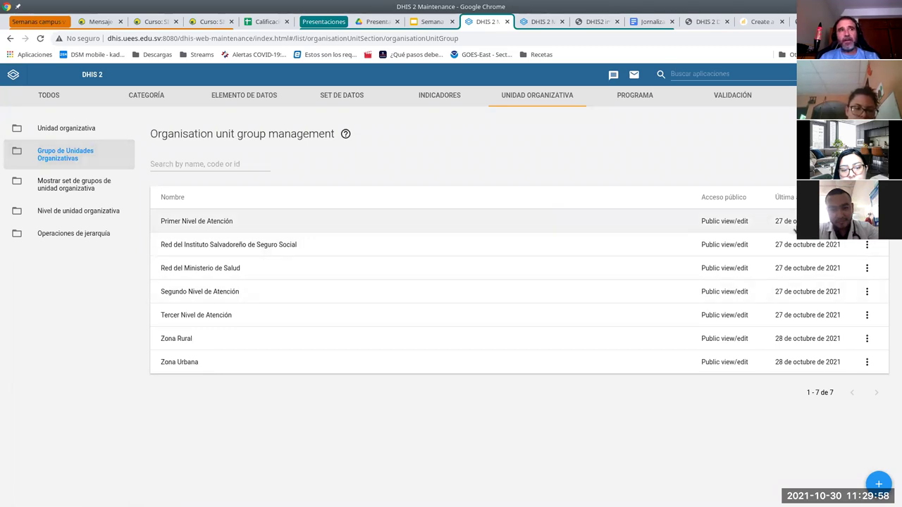
click(219, 223)
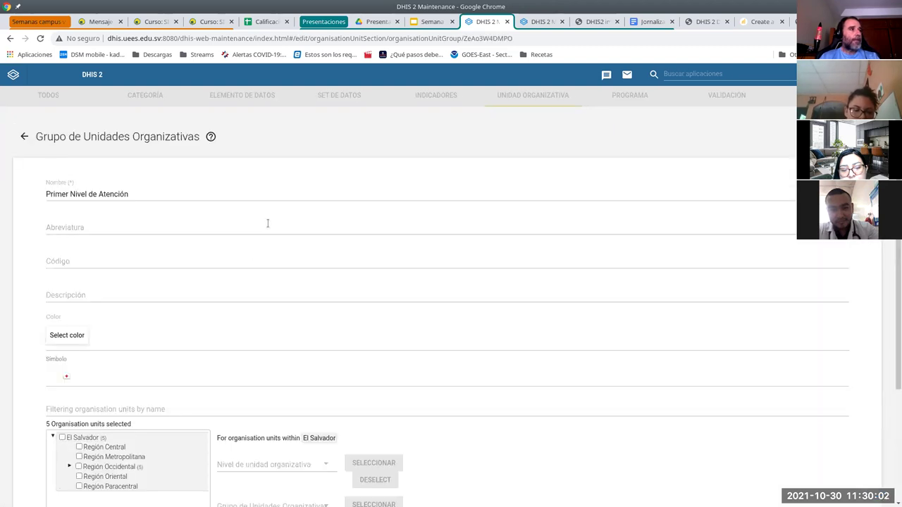
scroll(380, 228, down, 1)
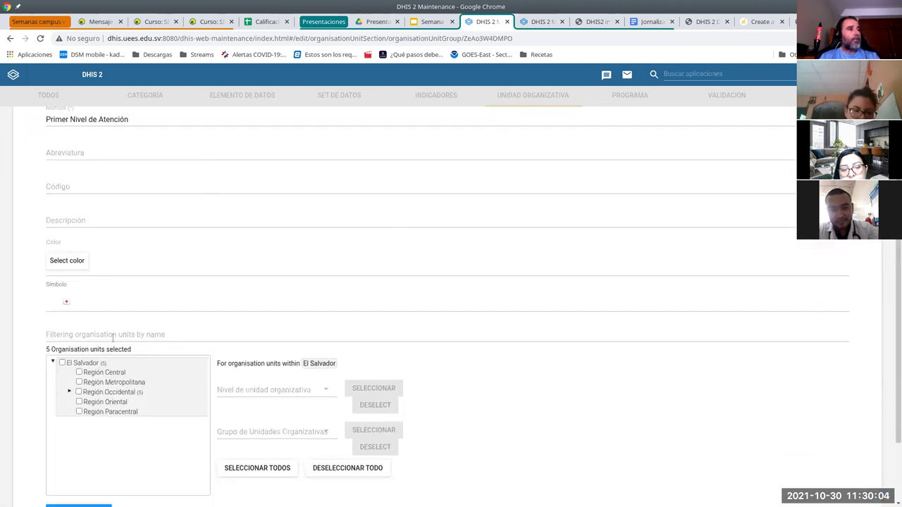
click(69, 392)
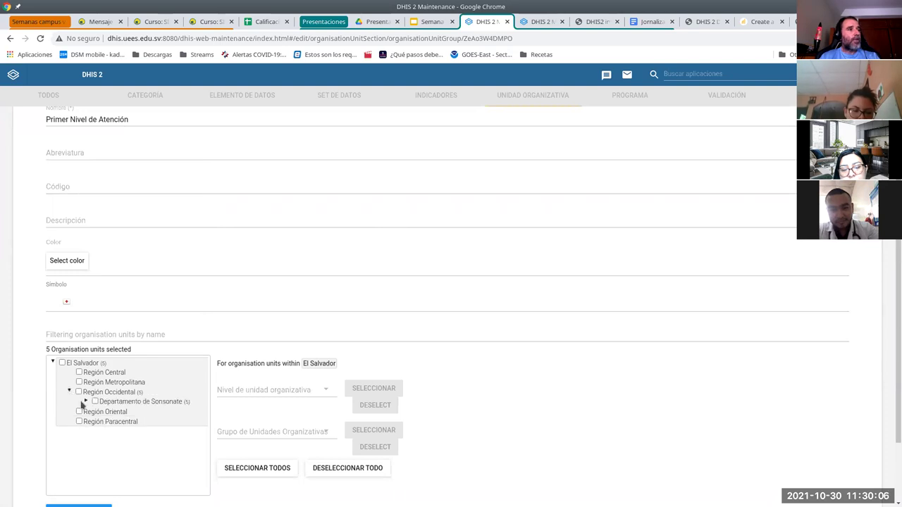
click(85, 401)
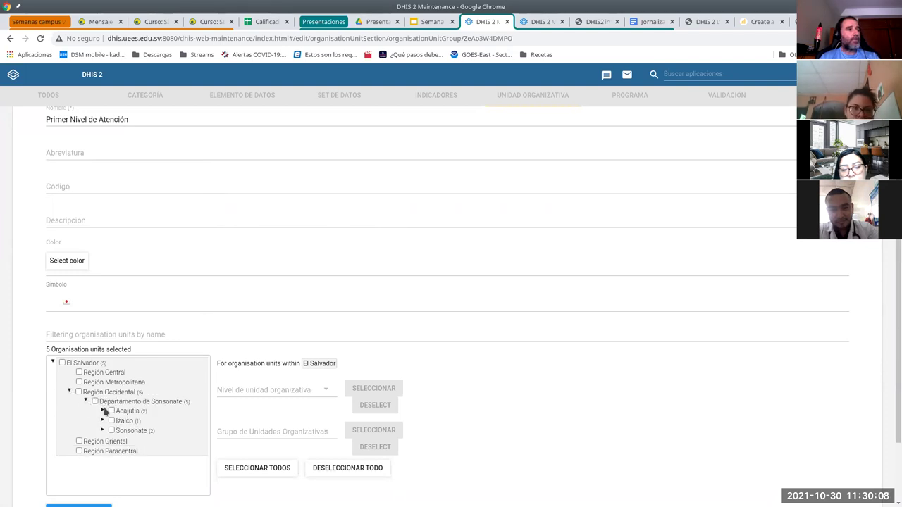
click(102, 411)
scroll(85, 395, down, 2)
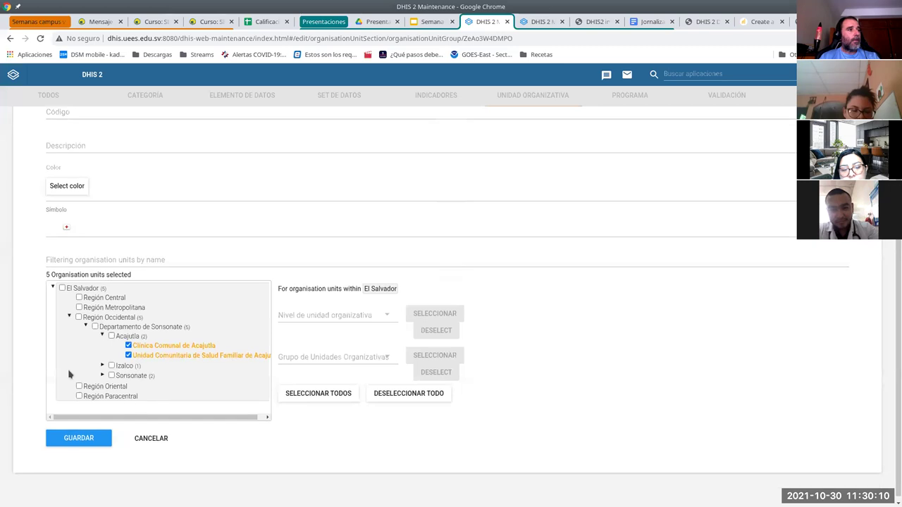
click(102, 366)
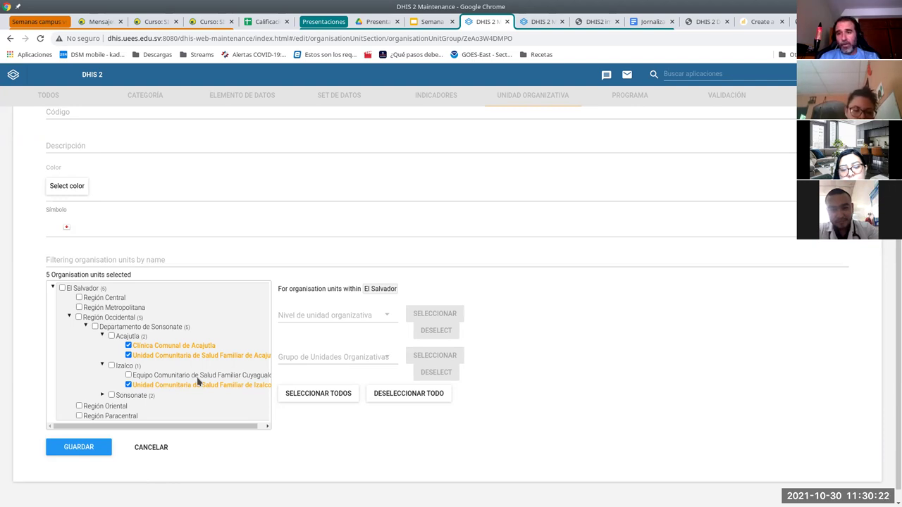
click(129, 377)
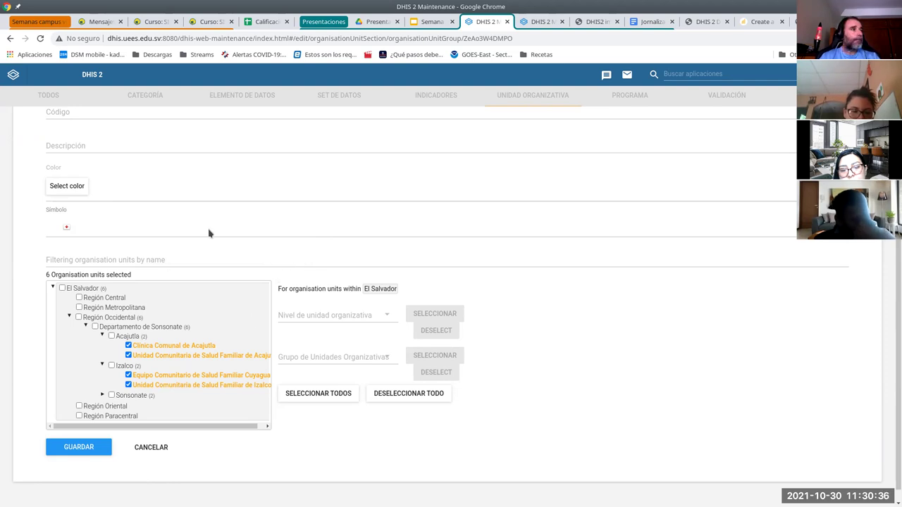
scroll(209, 233, up, 5)
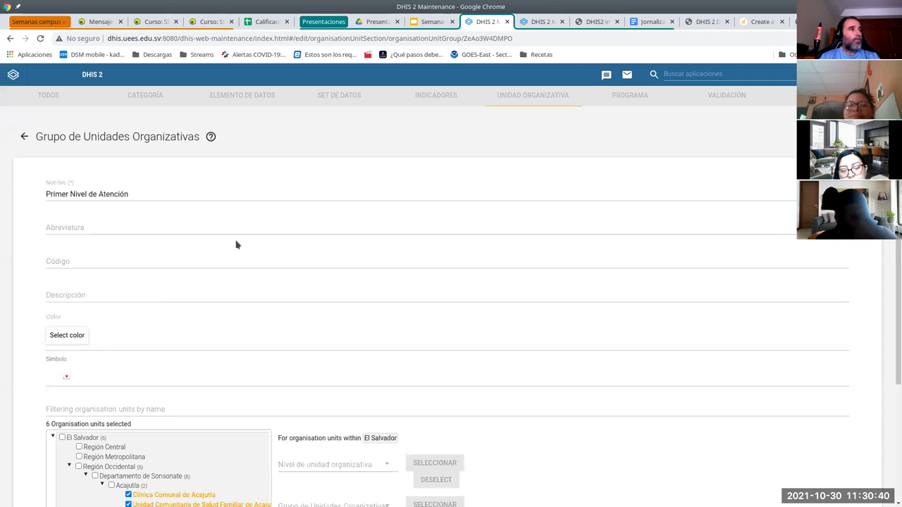
scroll(205, 284, down, 3)
click(76, 437)
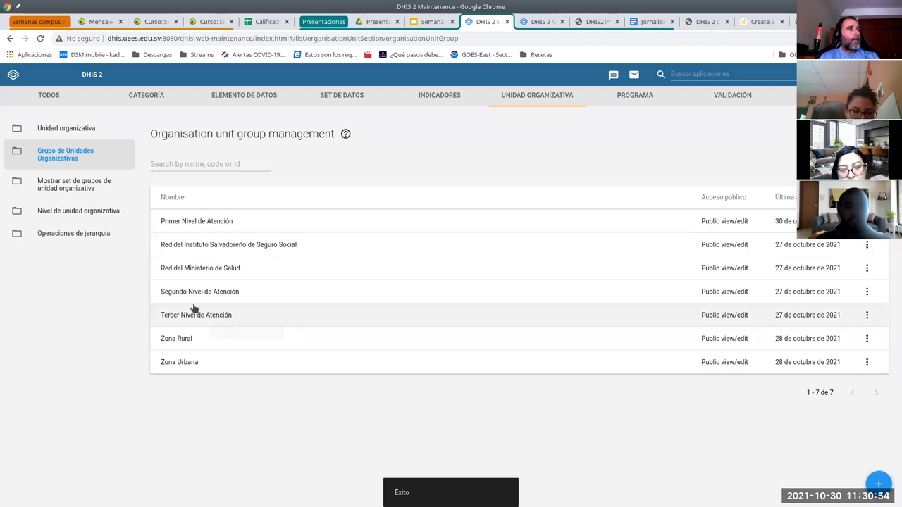
Add Clínica Comunal de Sonsonate and Hospital Regional Sonsonate to the group Red del Instituto Salvadoreño de Seguro Social and save it
click(79, 186)
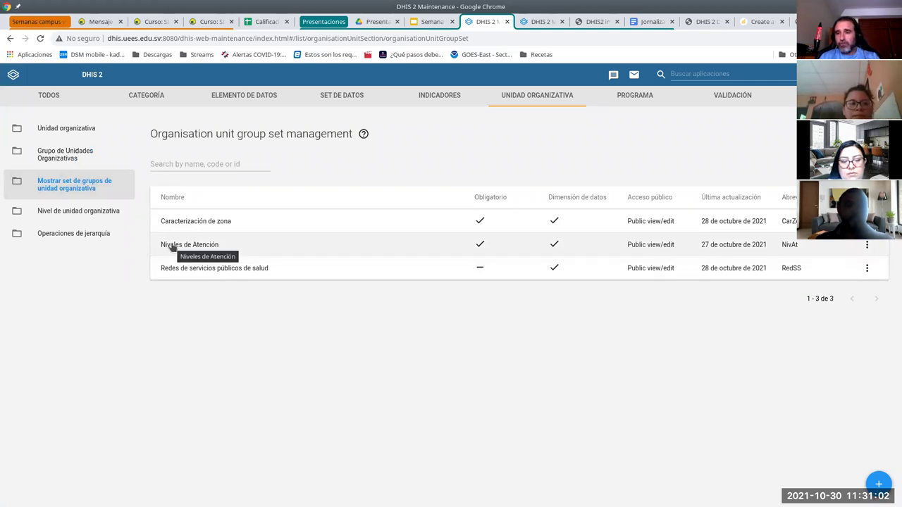
click(75, 160)
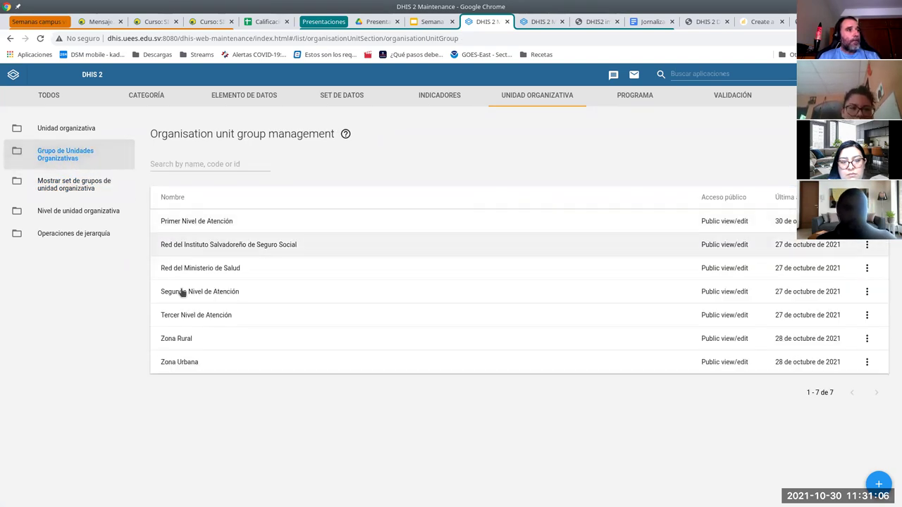
click(206, 248)
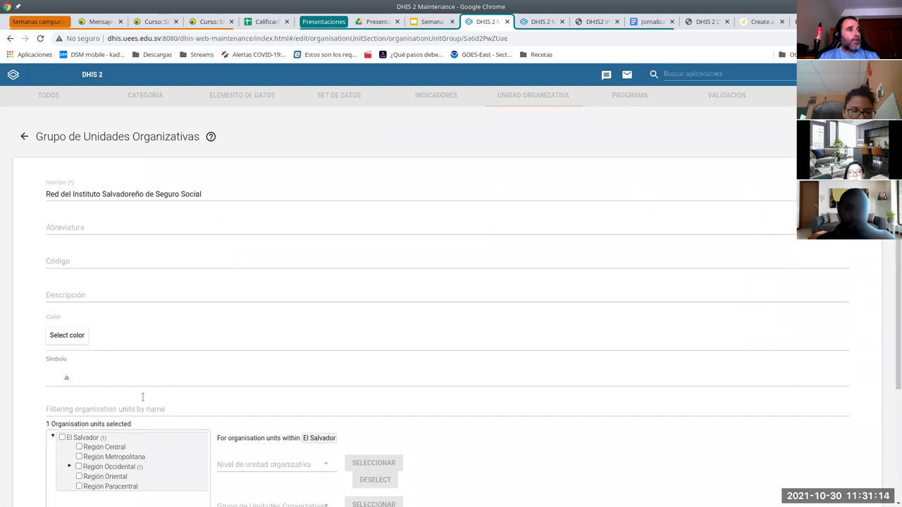
scroll(172, 437, down, 3)
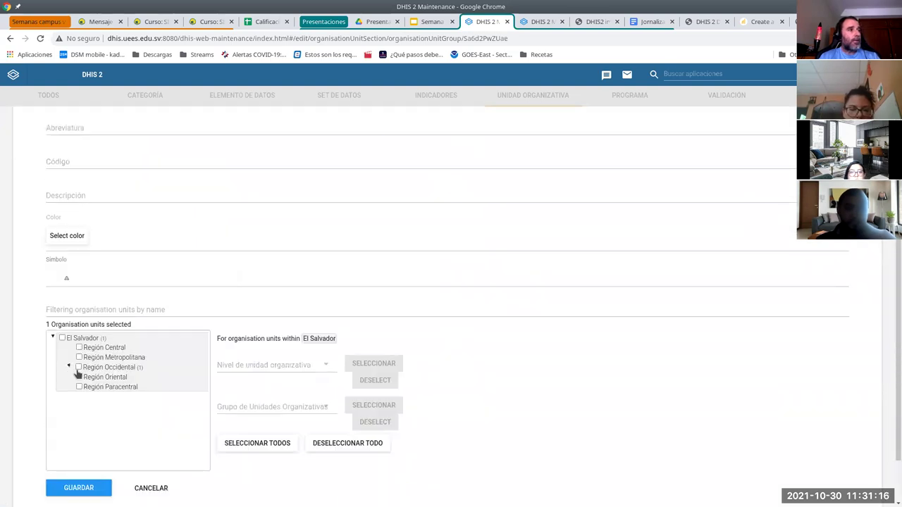
click(85, 377)
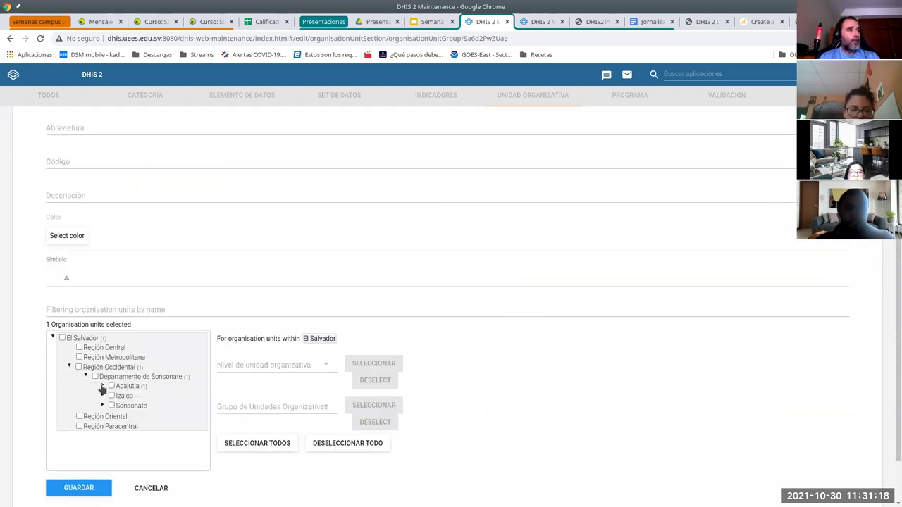
click(102, 386)
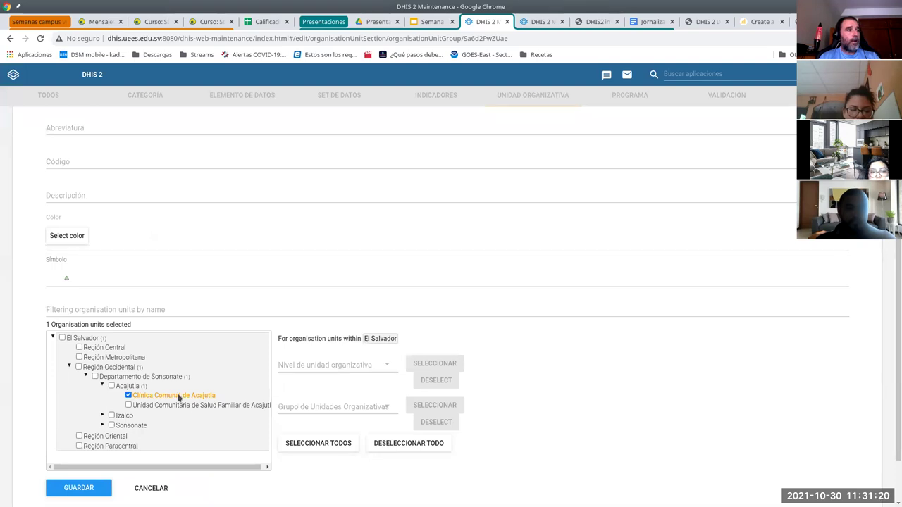
click(103, 426)
scroll(196, 432, down, 1)
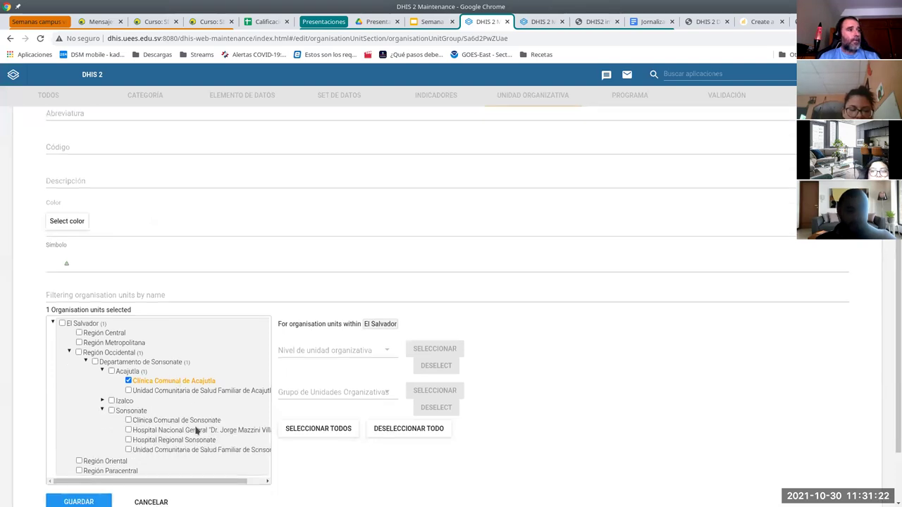
scroll(197, 431, down, 2)
drag(157, 413, 193, 415)
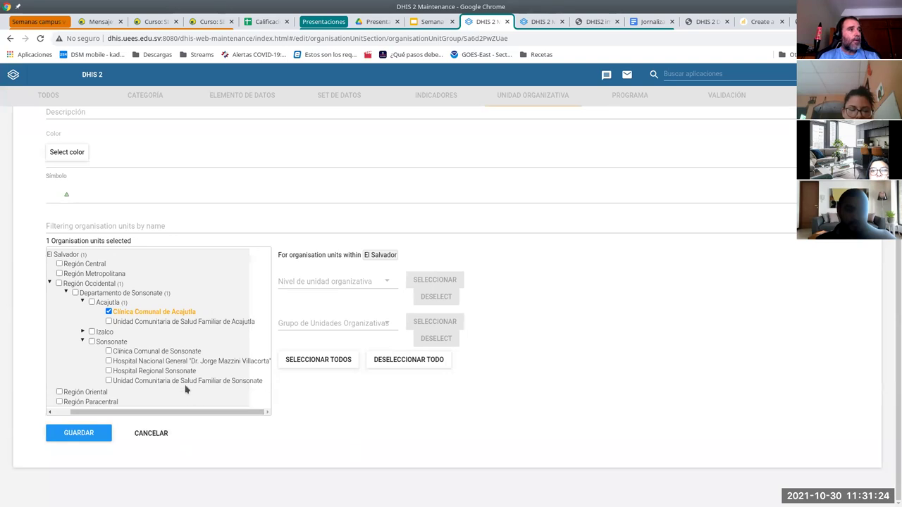
click(108, 351)
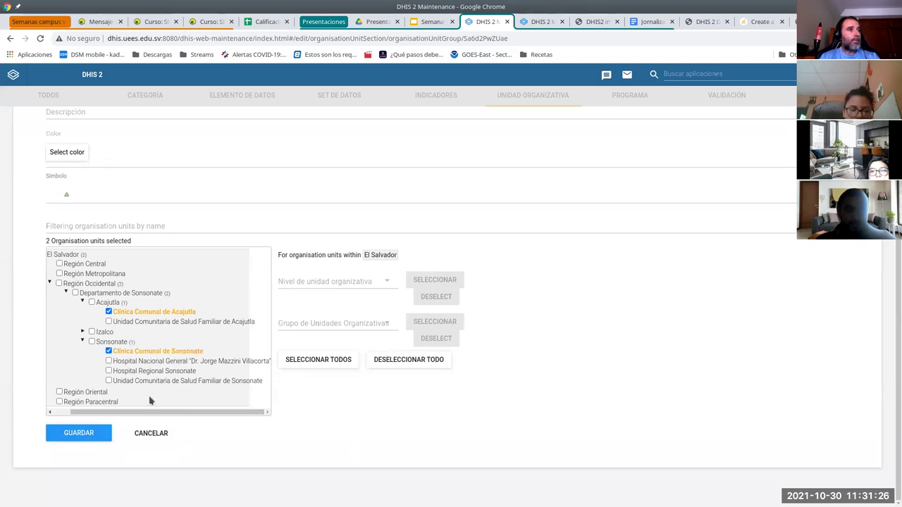
click(109, 372)
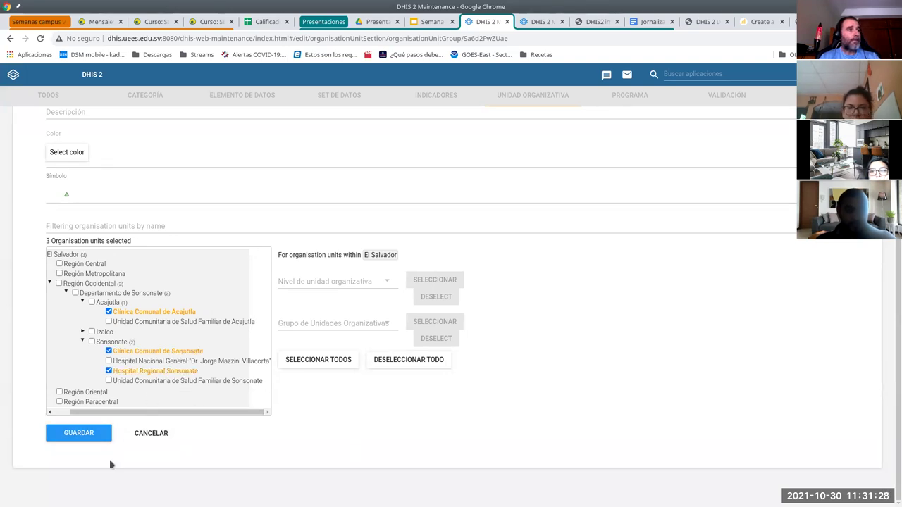
click(81, 434)
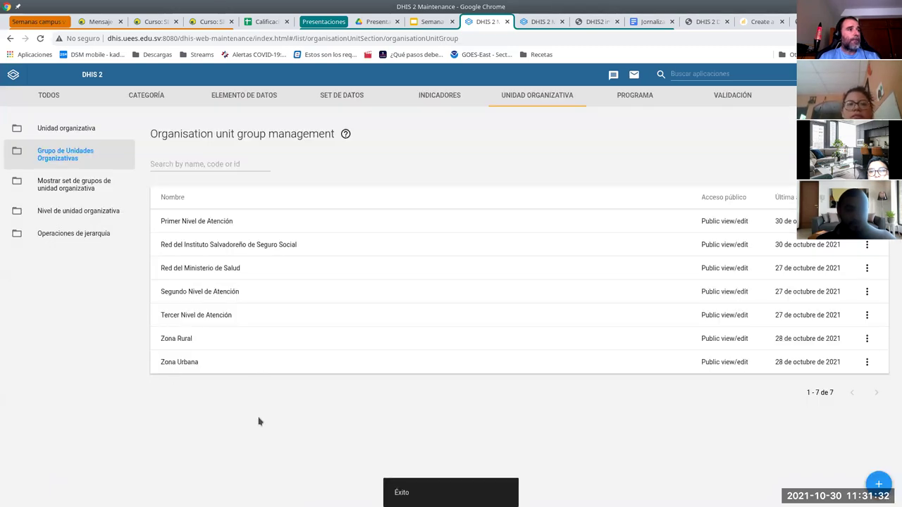
In the group Red del Ministerio de Salud, select Izalco's Equipo Comunitario de Salud Familiar Cuyagualo and Unidad Comunitaria de Salud Familiar de Izalco
click(216, 270)
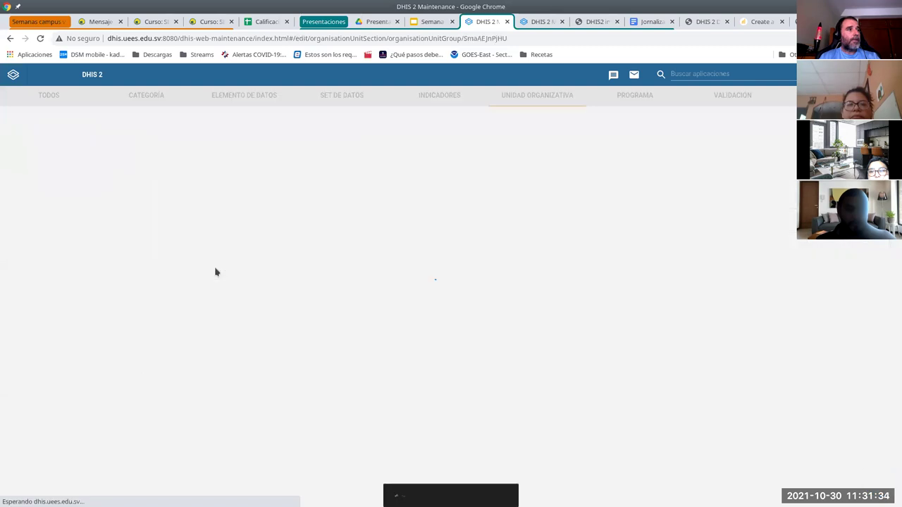
scroll(211, 388, down, 2)
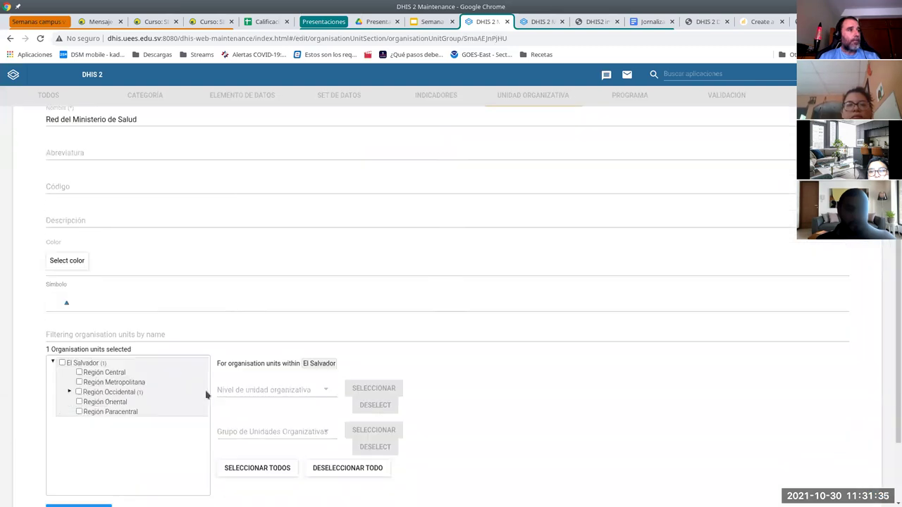
click(69, 392)
scroll(77, 395, down, 2)
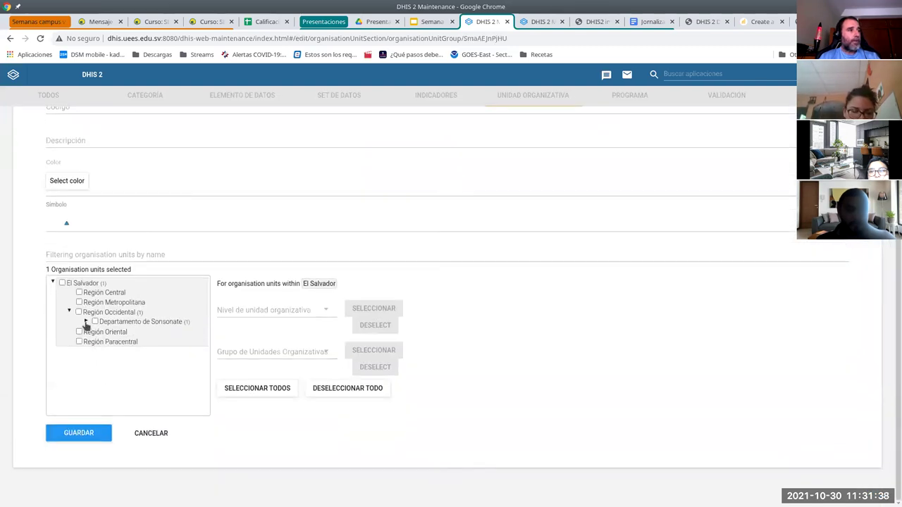
click(86, 322)
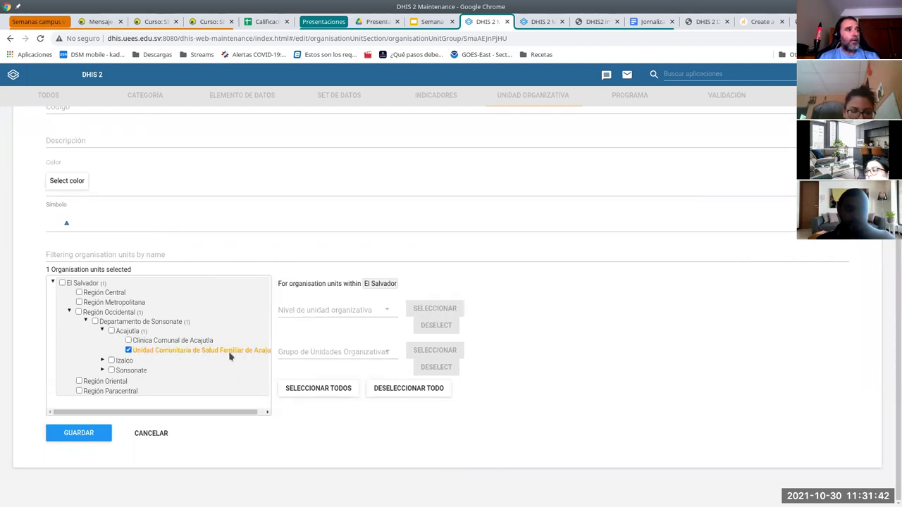
click(102, 360)
click(128, 370)
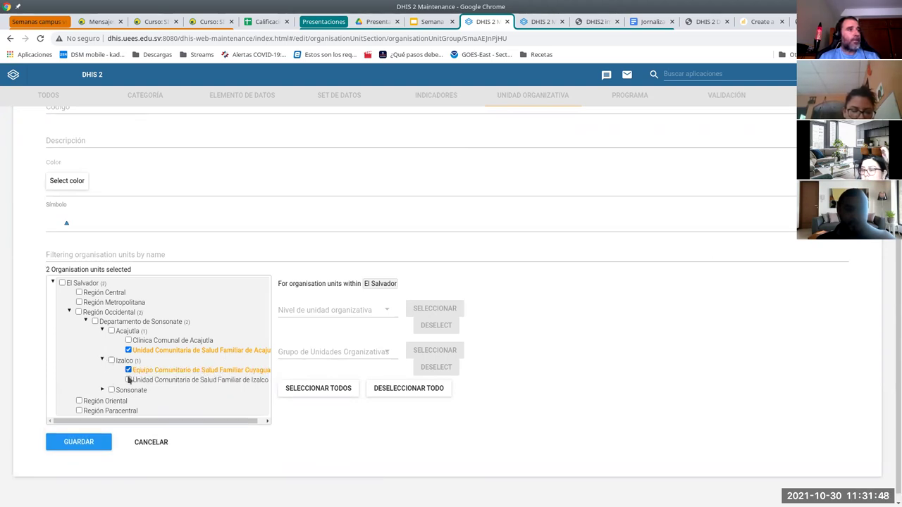
click(129, 380)
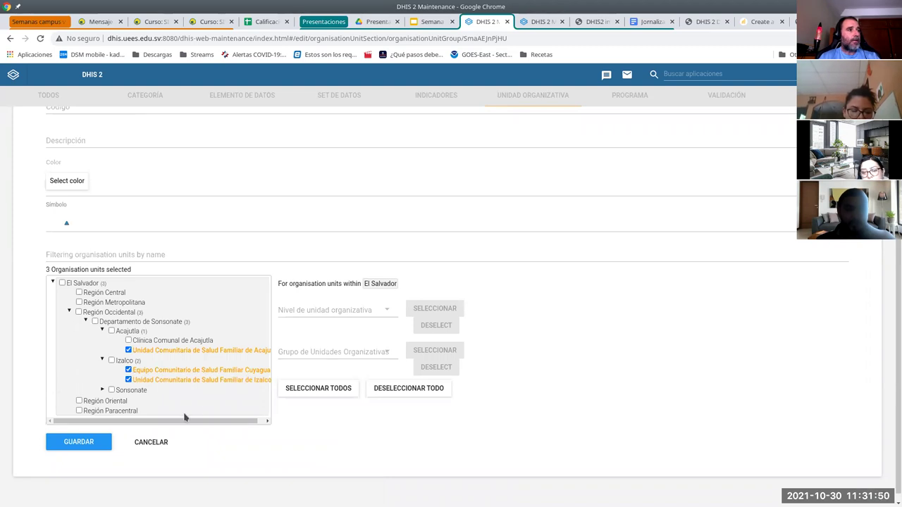
Add Sonsonate's Hospital Nacional General and Unidad Comunitaria de Salud Familiar de Sonsonate to the Red del Ministerio de Salud group and save it
drag(185, 419, 192, 421)
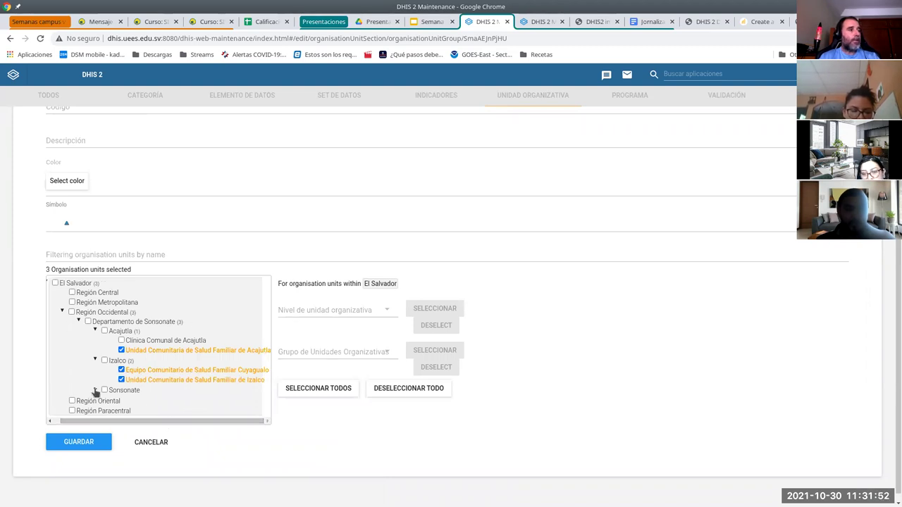
click(95, 390)
scroll(153, 377, down, 1)
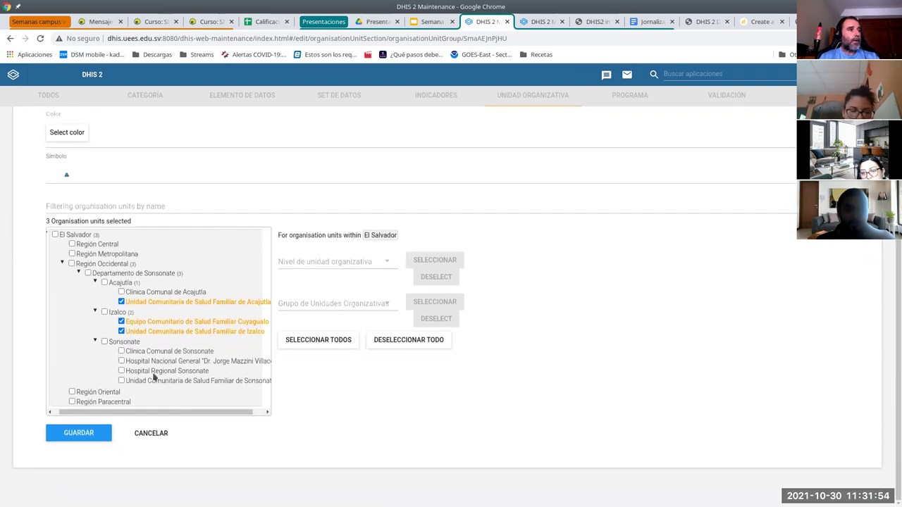
click(121, 361)
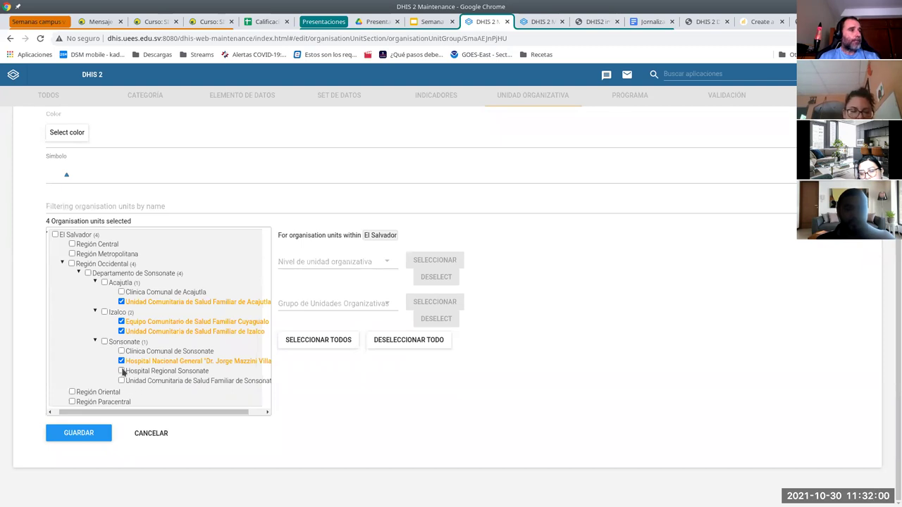
click(122, 381)
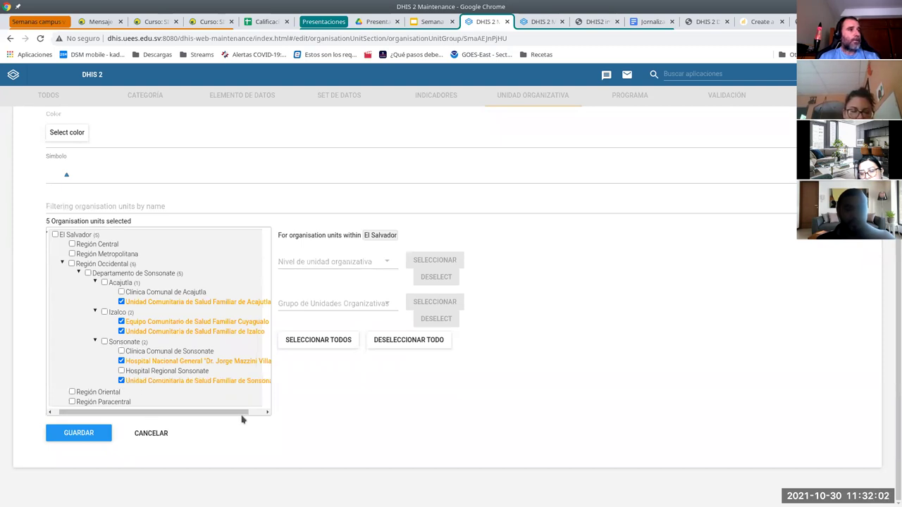
click(79, 433)
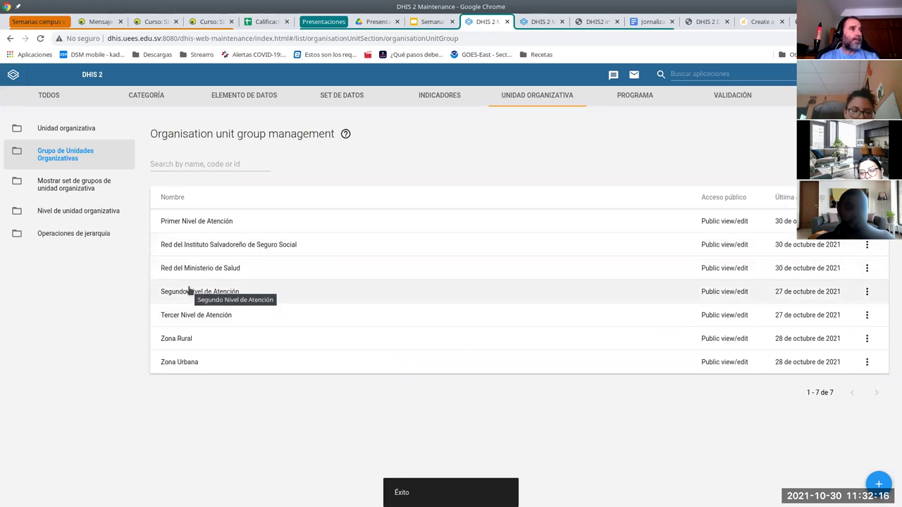
Check which Sonsonate units belong to the group Segundo Nivel de Atención and leave the form without saving
click(235, 293)
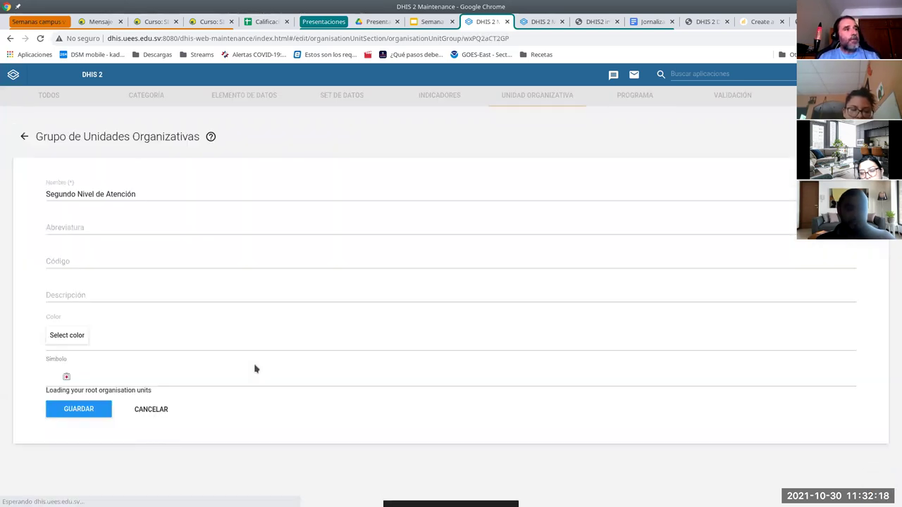
scroll(210, 395, down, 2)
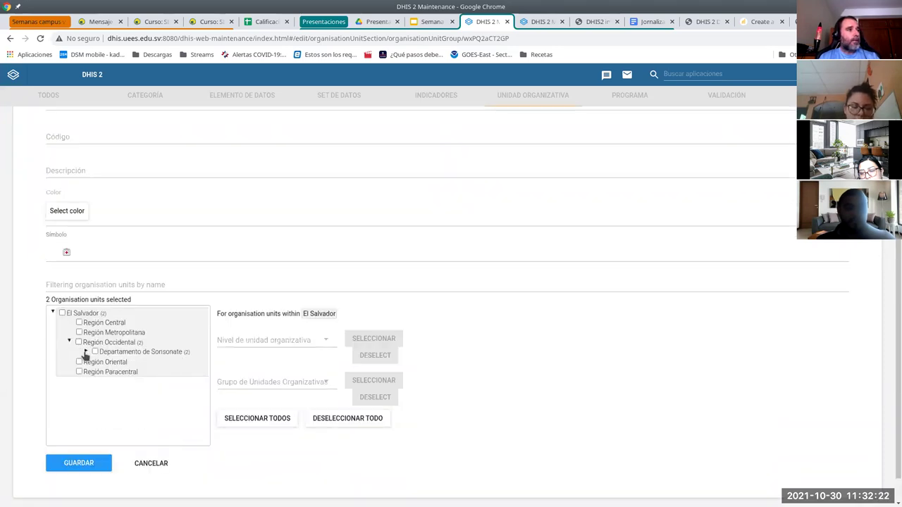
click(86, 352)
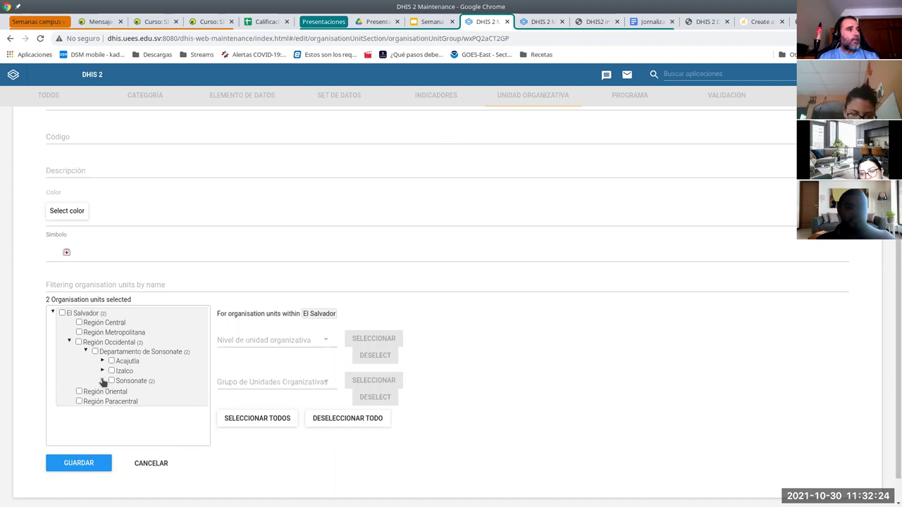
click(102, 381)
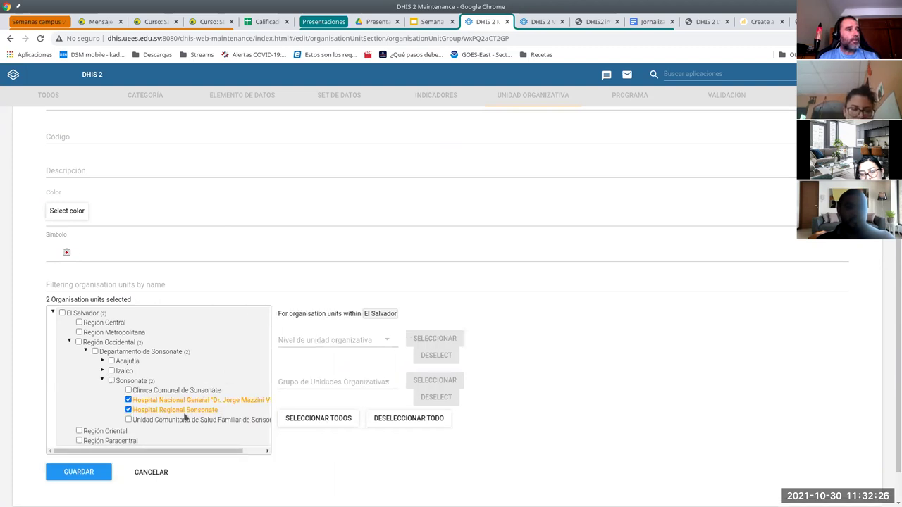
click(150, 473)
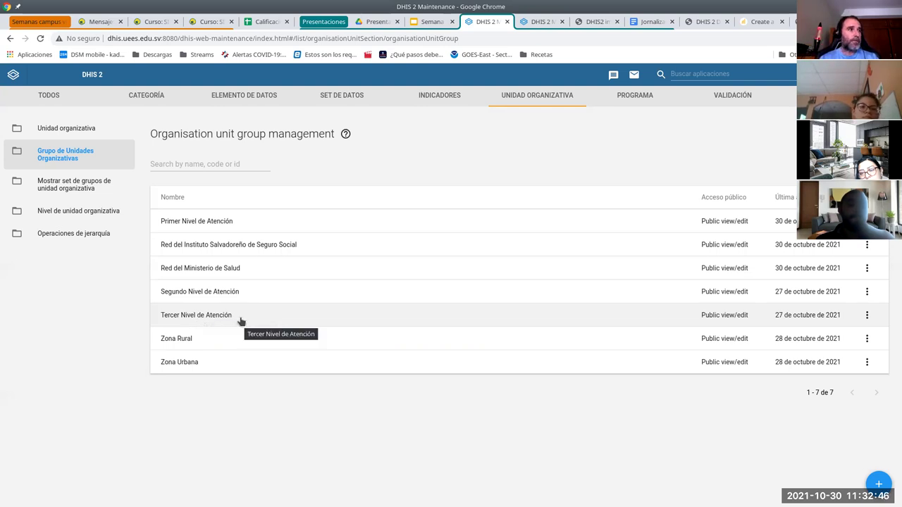
Add Equipo Comunitario de Salud Familiar Cuyagualo in Izalco to the group Zona Rural and save it
click(179, 344)
scroll(252, 297, down, 3)
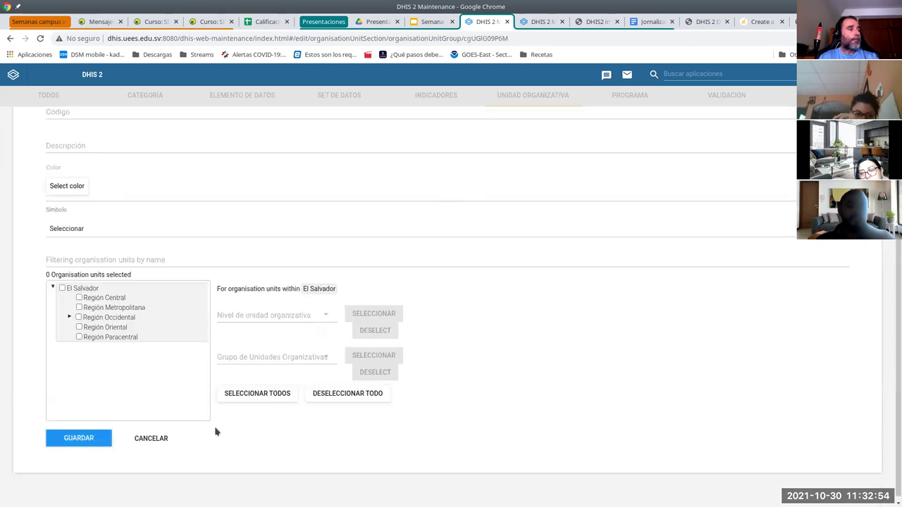
click(70, 318)
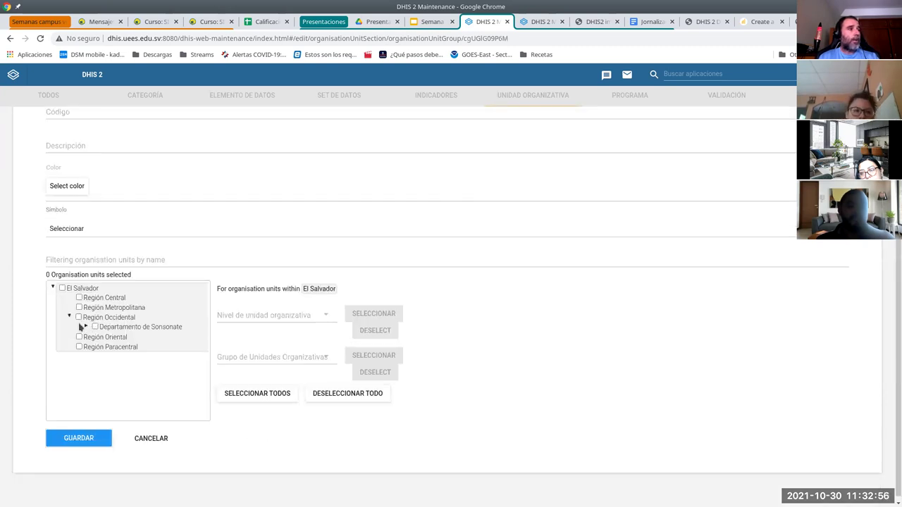
click(86, 328)
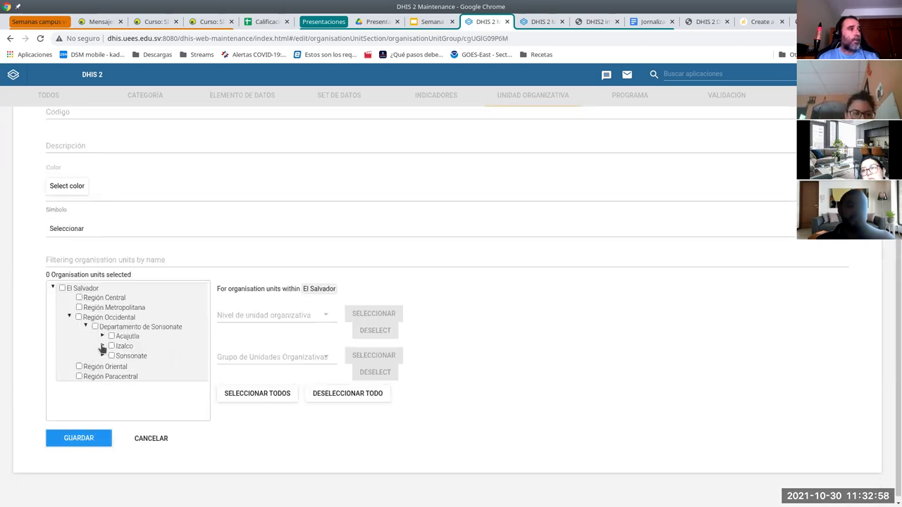
click(103, 346)
click(129, 356)
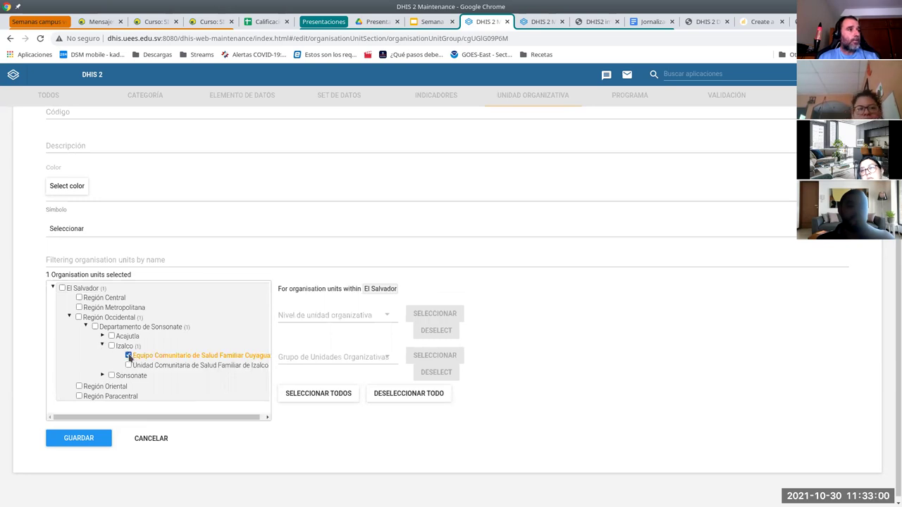
click(82, 437)
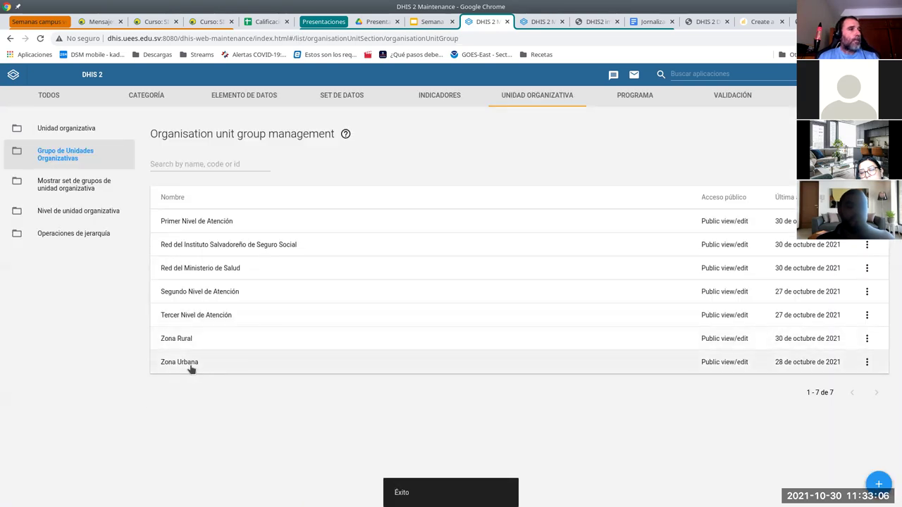
Open the group Zona Urbana and check which units in Acajutla, Izalco and Sonsonate belong to it
click(191, 365)
scroll(162, 349, down, 3)
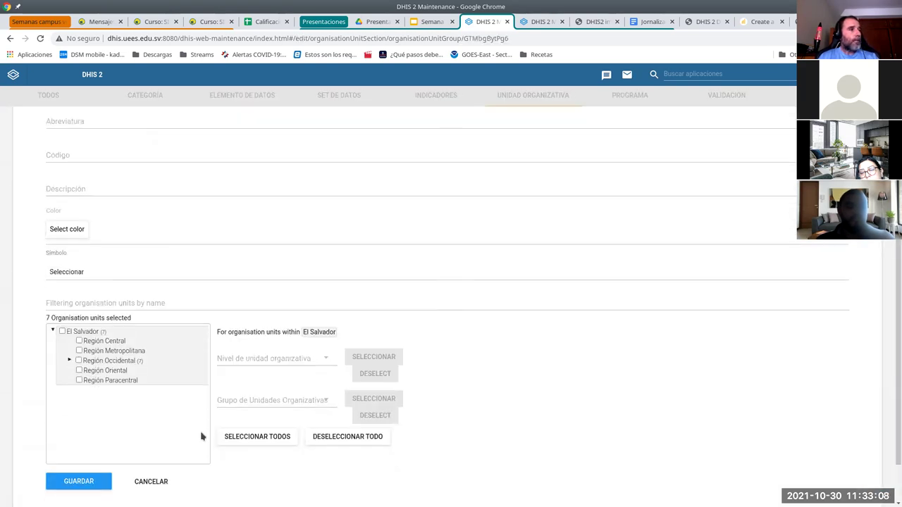
scroll(201, 437, down, 1)
click(69, 312)
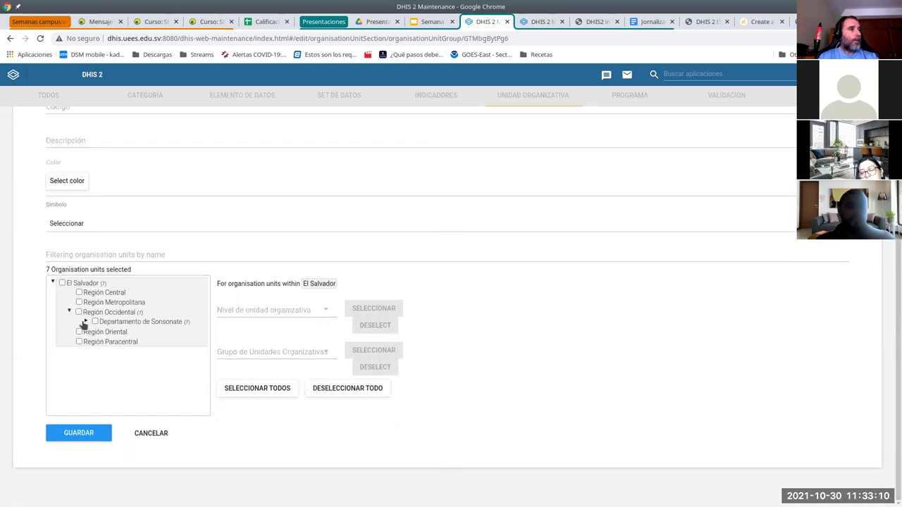
click(85, 321)
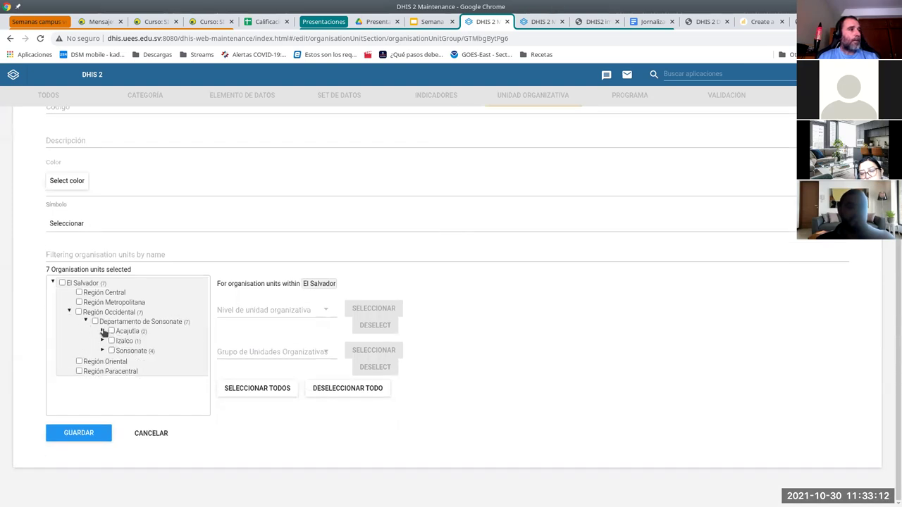
click(102, 331)
click(103, 360)
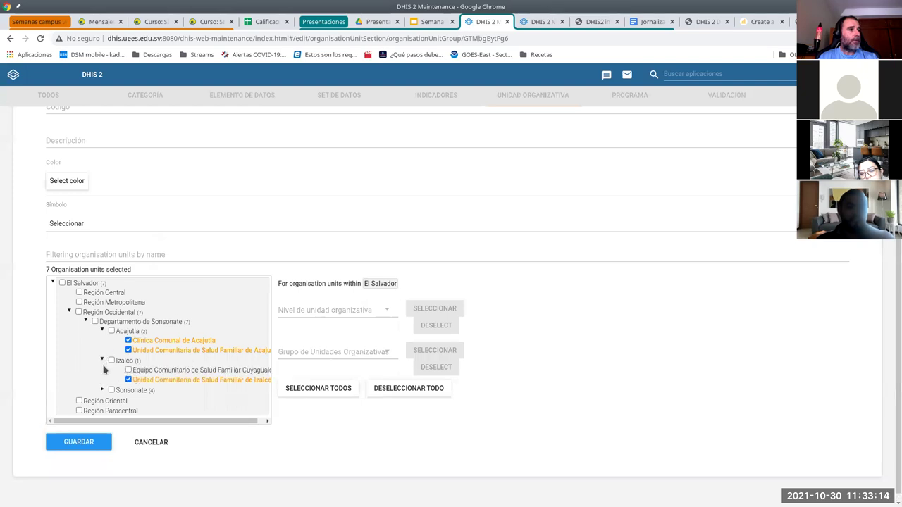
click(103, 389)
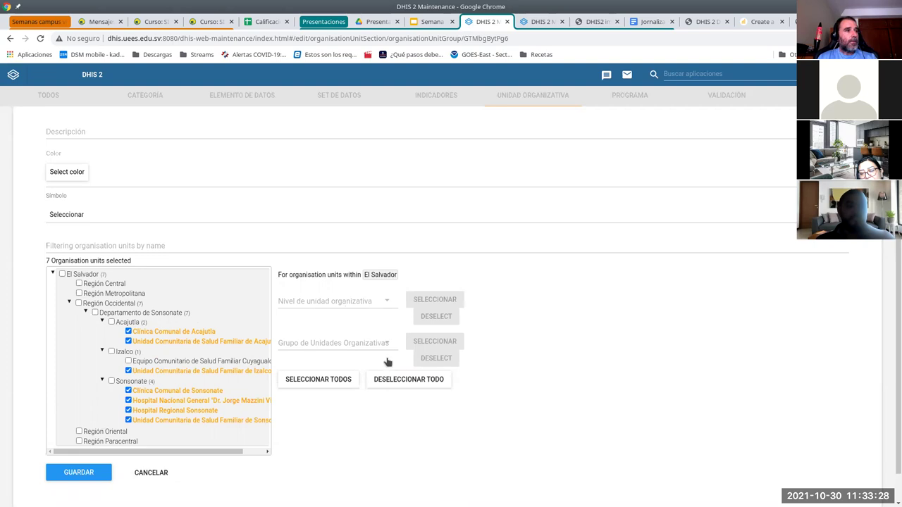
Replace Zona Urbana's selection with all units of the level Establecimiento except Equipo Comunitario de Salud Familiar Cuyagualo
click(407, 380)
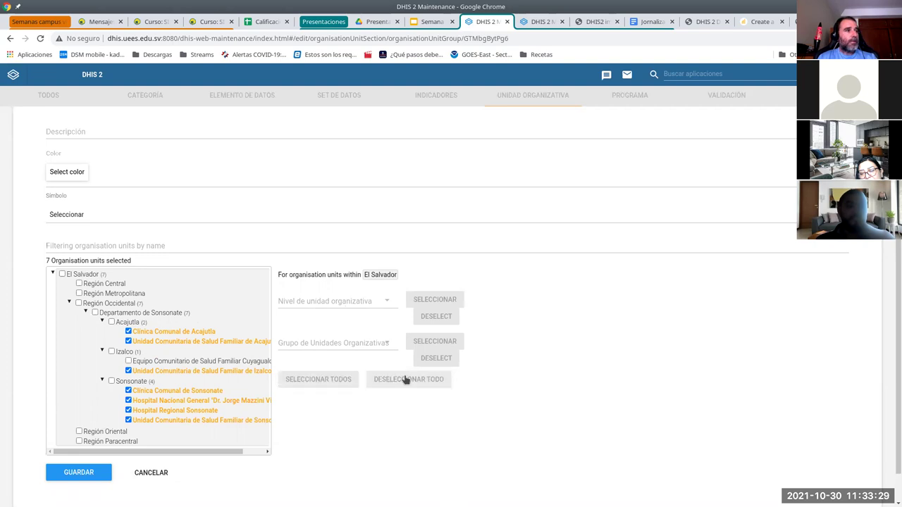
click(323, 303)
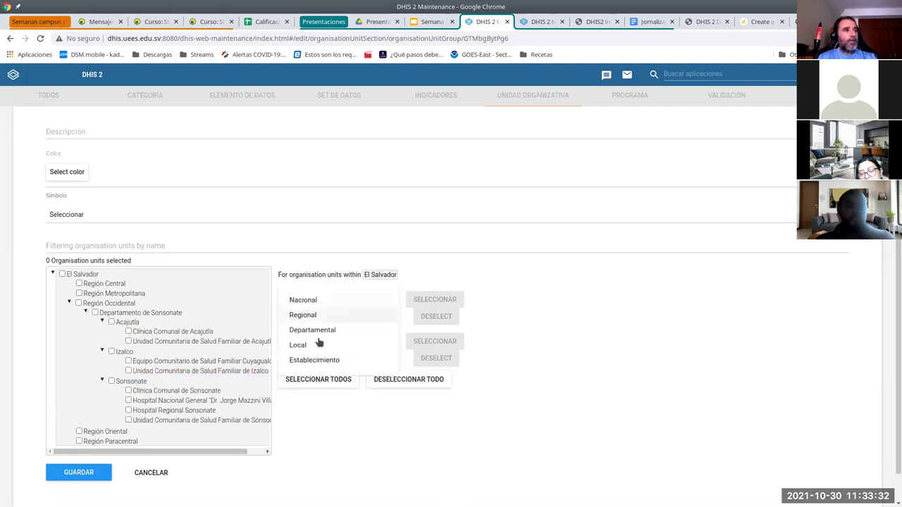
click(315, 361)
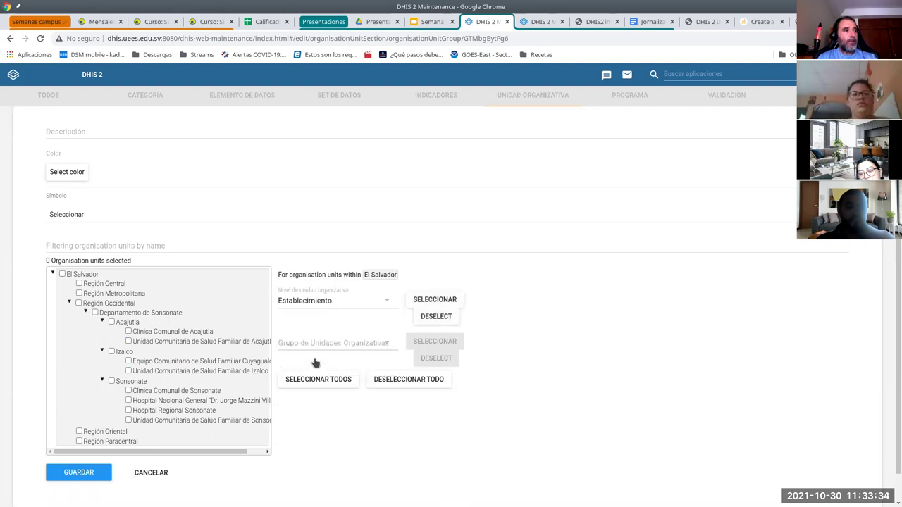
click(435, 300)
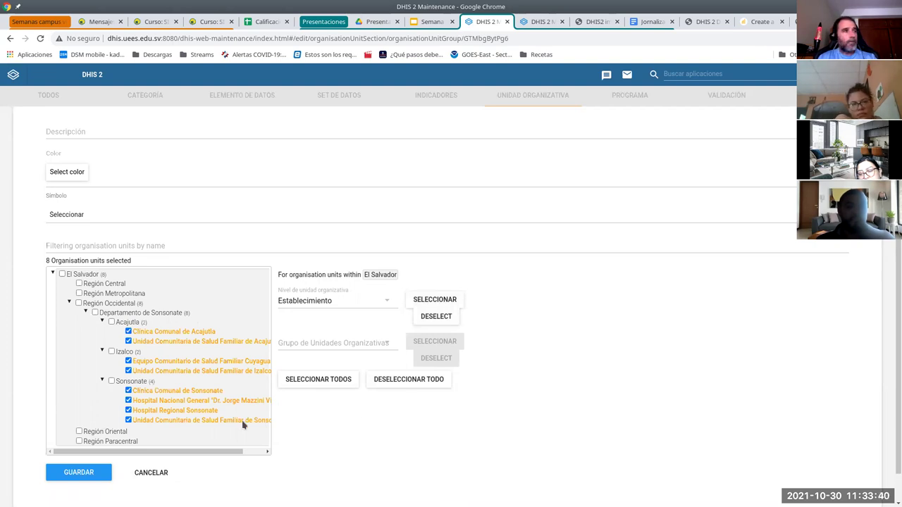
click(129, 360)
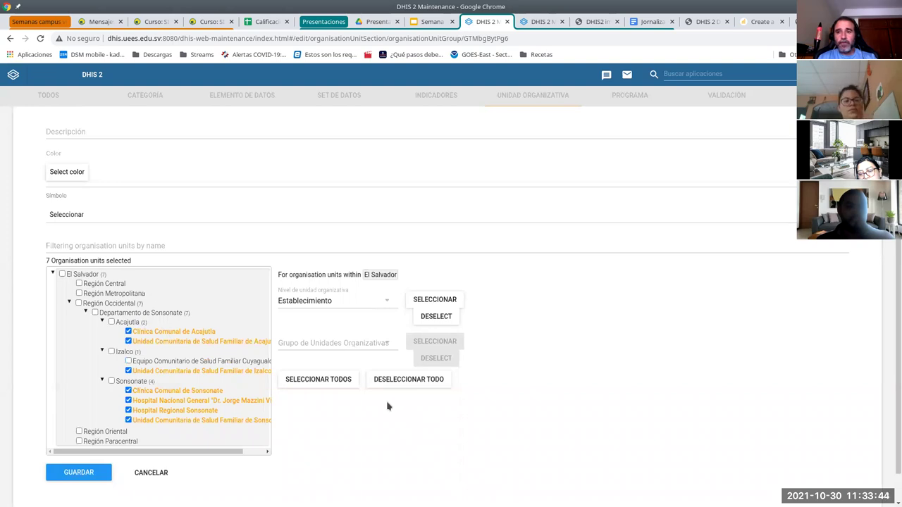
Clear the unit selection and select the members of the group Primer Nivel de Atención instead
click(410, 381)
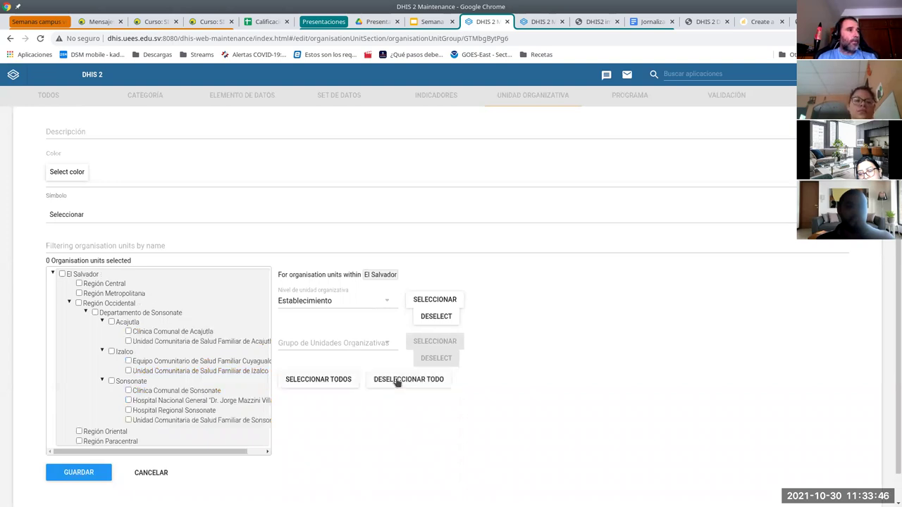
click(339, 345)
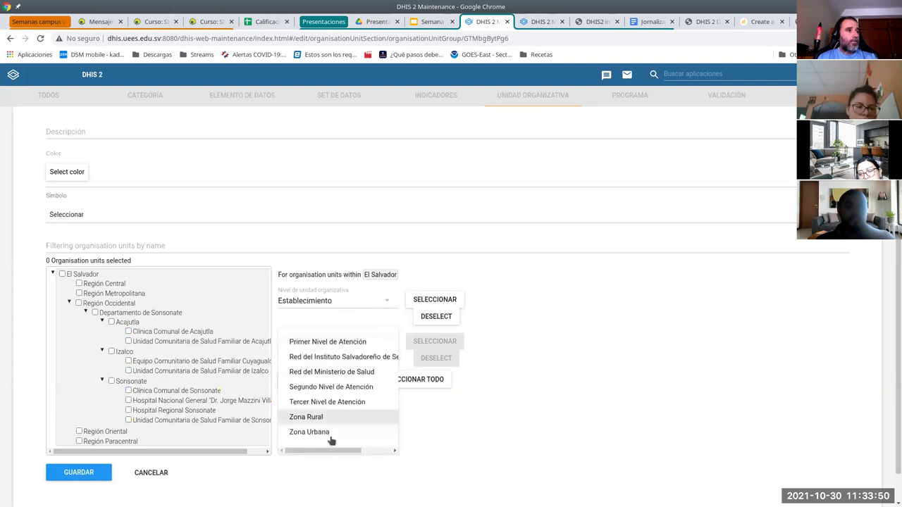
drag(341, 452, 284, 455)
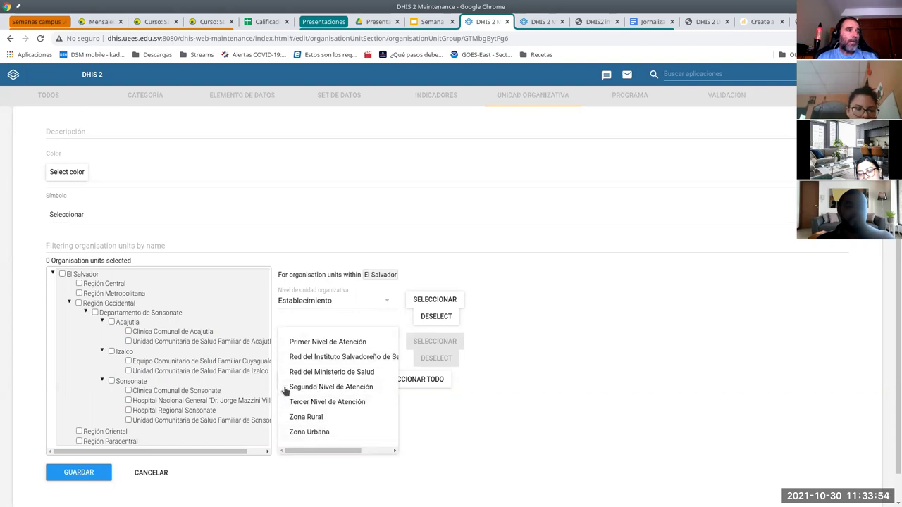
click(332, 342)
click(432, 342)
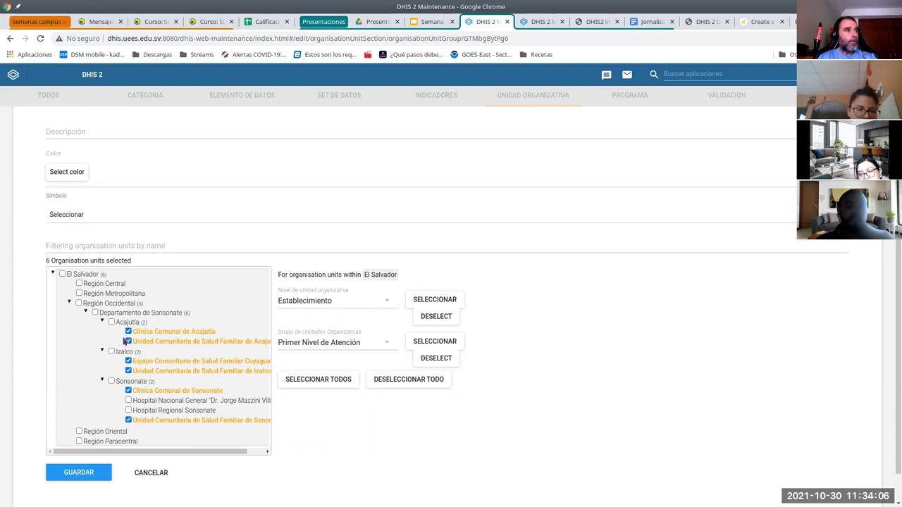
Reselect all Establecimiento-level units except Equipo Comunitario de Salud Familiar Cuyagualo for Zona Urbana and save the group
click(394, 383)
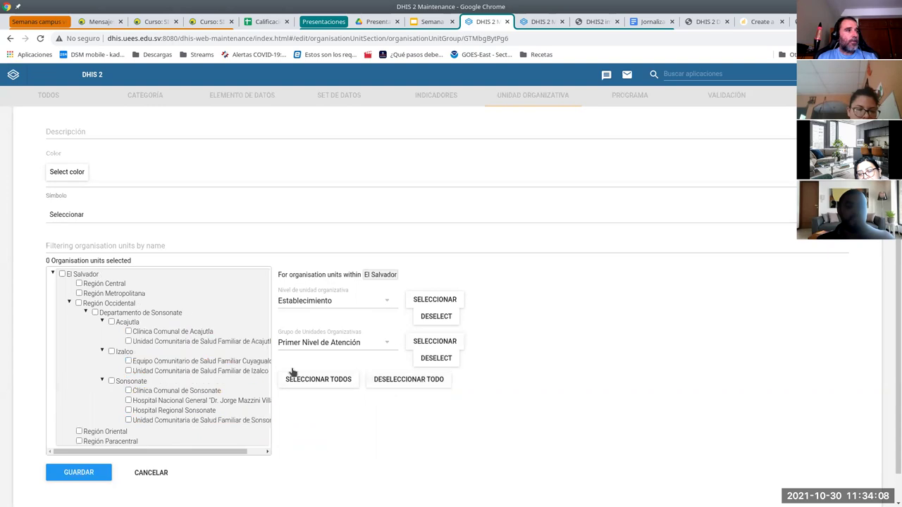
click(95, 313)
click(95, 313)
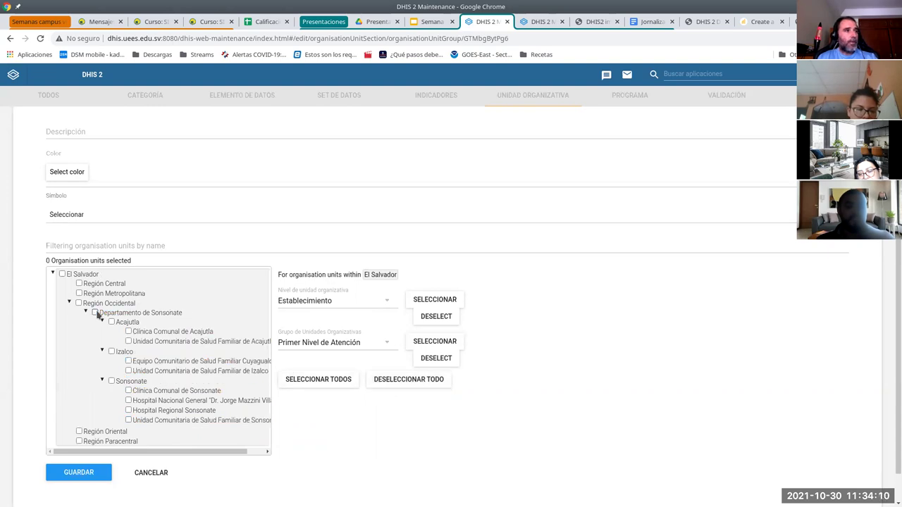
click(435, 300)
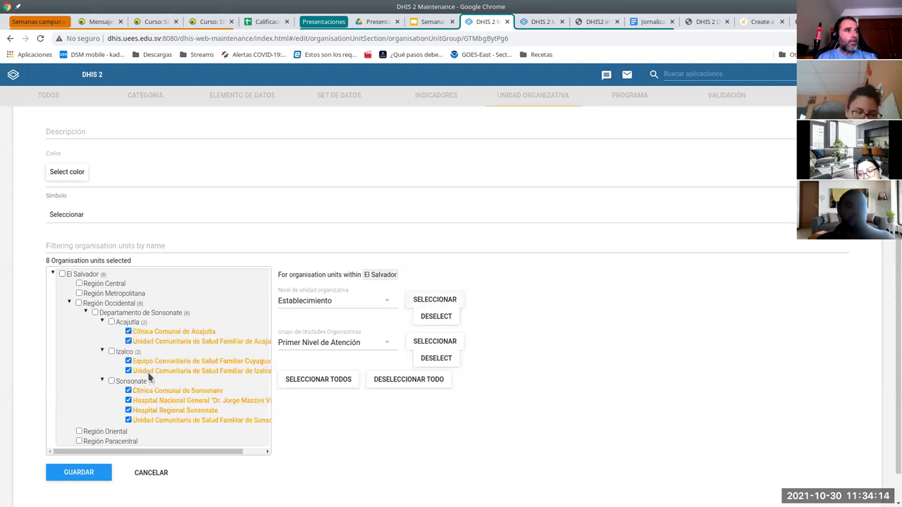
click(129, 362)
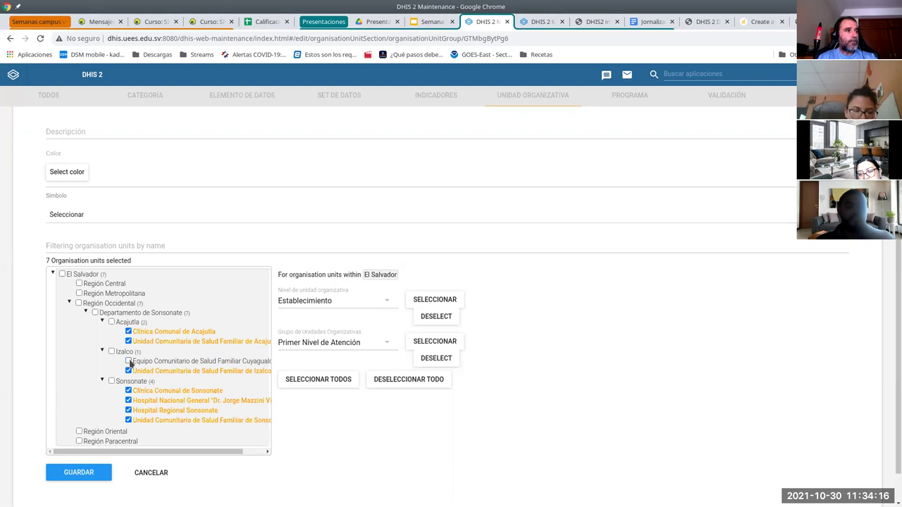
scroll(265, 196, up, 3)
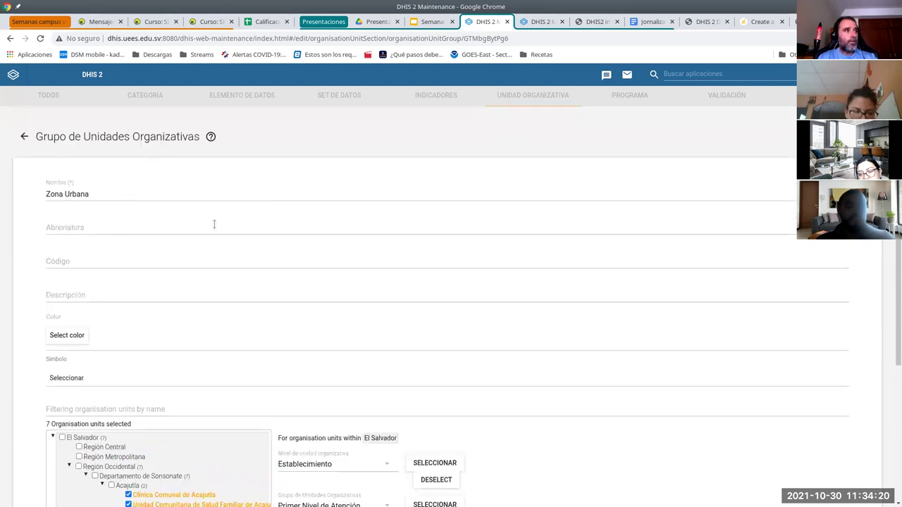
scroll(232, 280, down, 3)
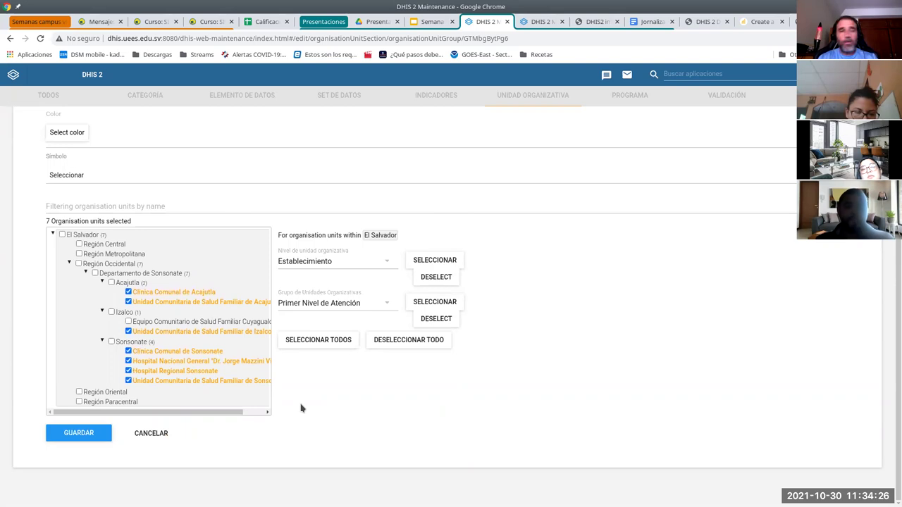
click(72, 437)
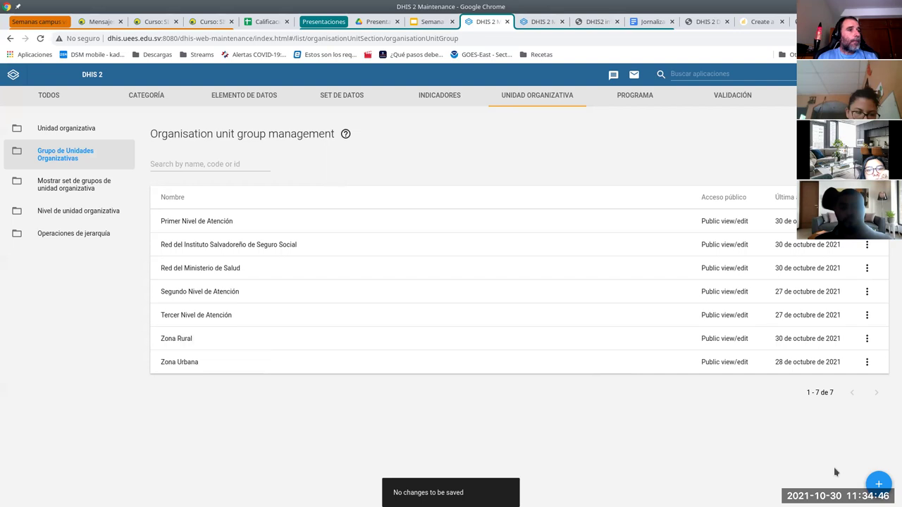
Create an organisation unit group named Sector Privado without any units and save it
click(879, 485)
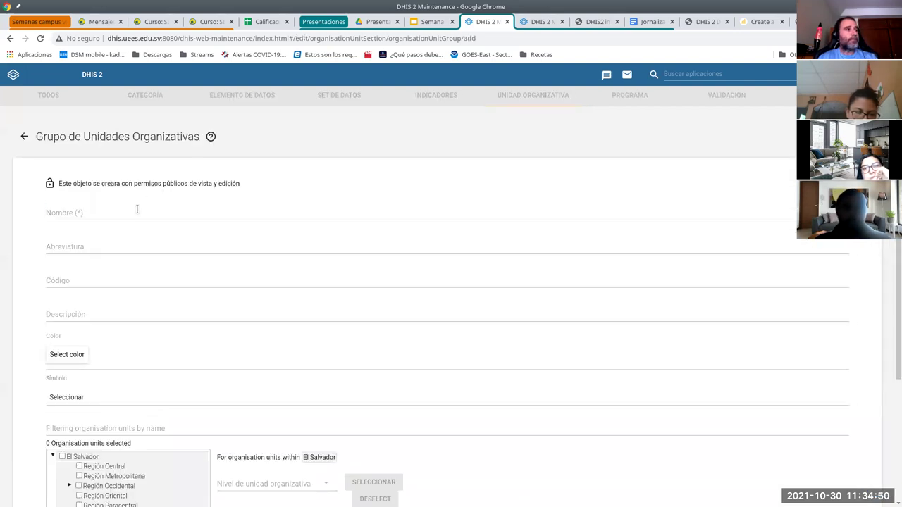
click(139, 209)
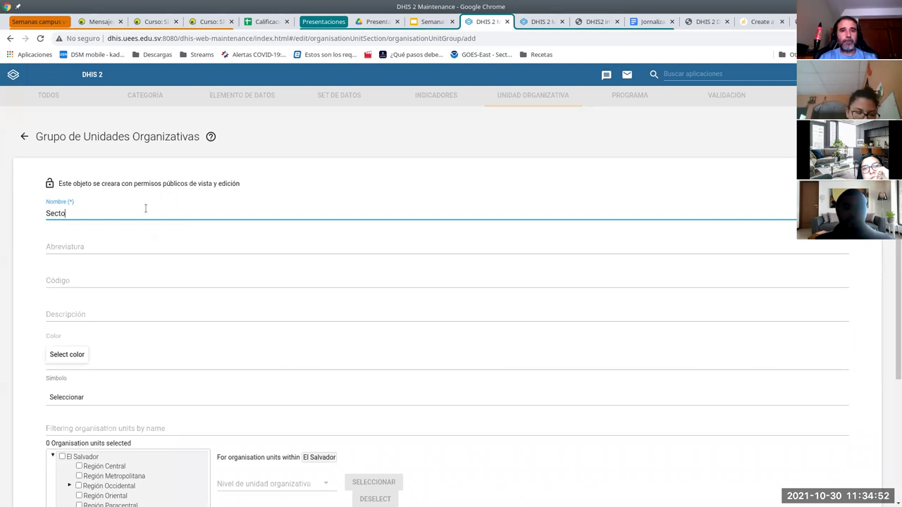
text(Sector P)
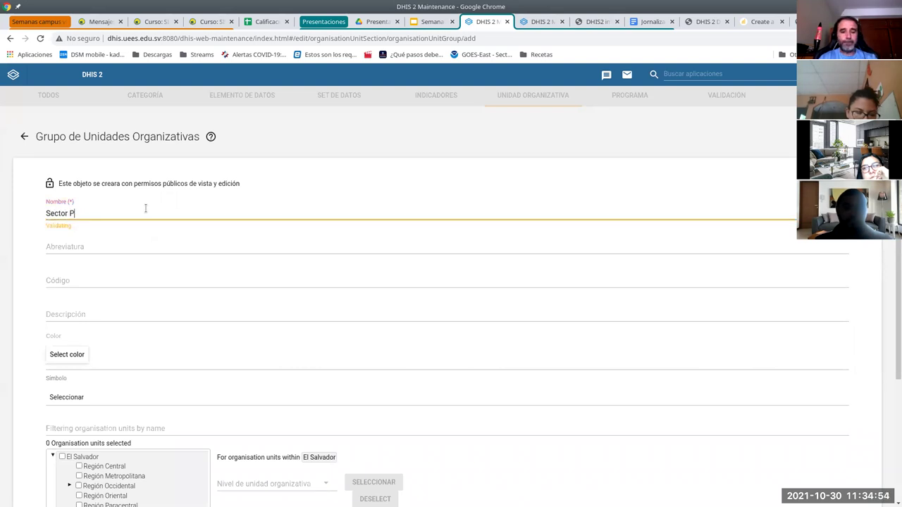
text(rivador)
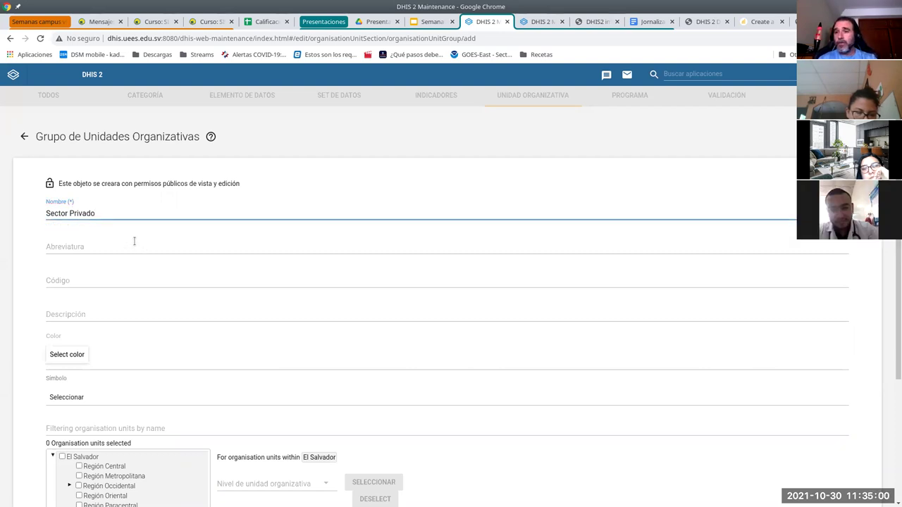
scroll(137, 376, down, 3)
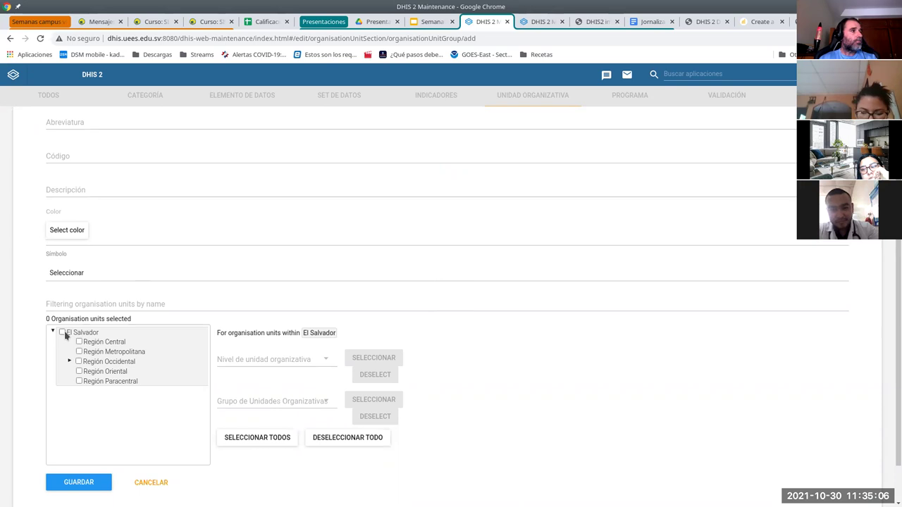
scroll(214, 280, down, 2)
scroll(176, 326, up, 3)
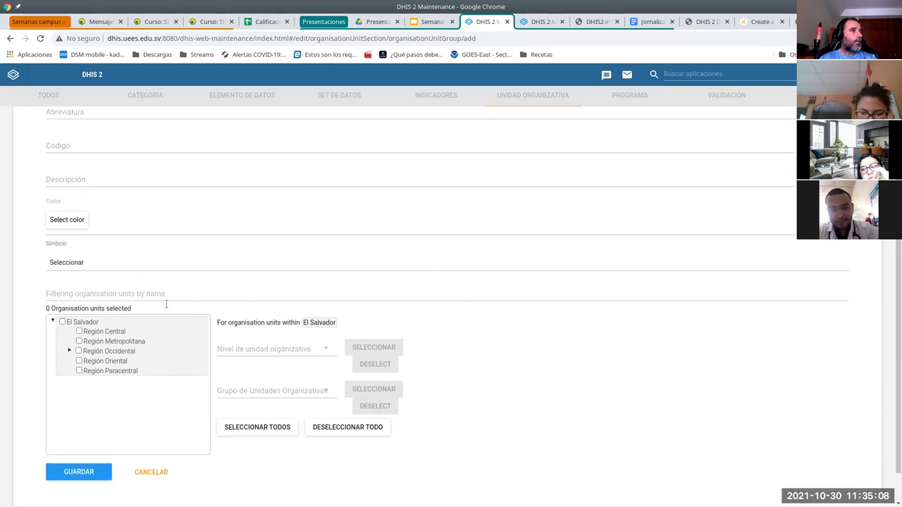
scroll(141, 324, down, 3)
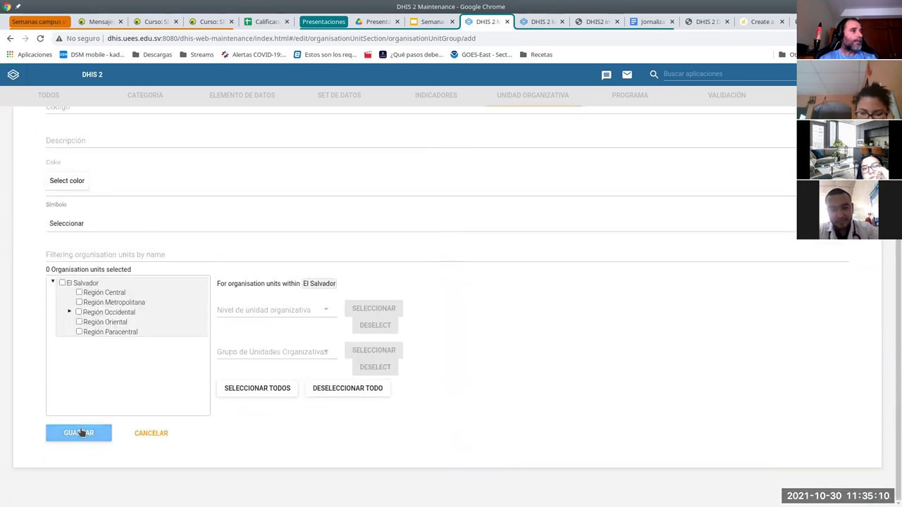
click(80, 433)
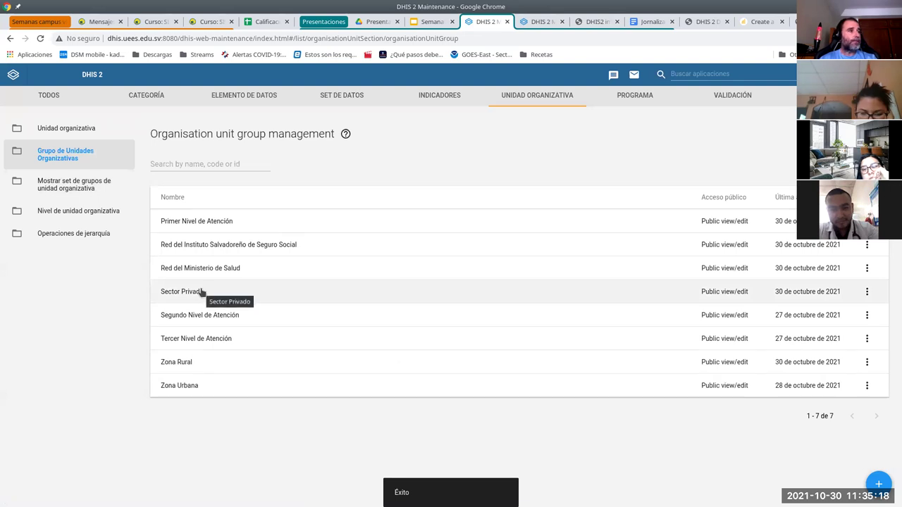
Start a new organisation unit and name it Clínica María Auxiliadora
click(70, 131)
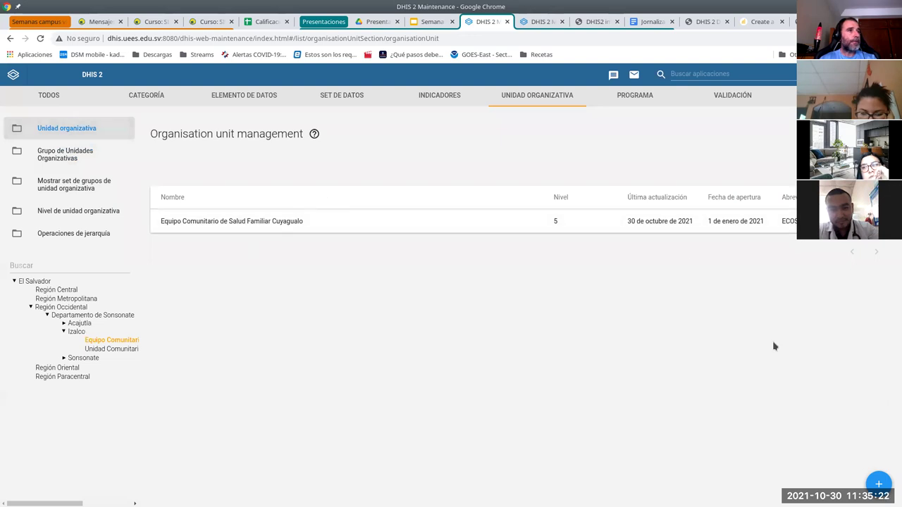
click(879, 485)
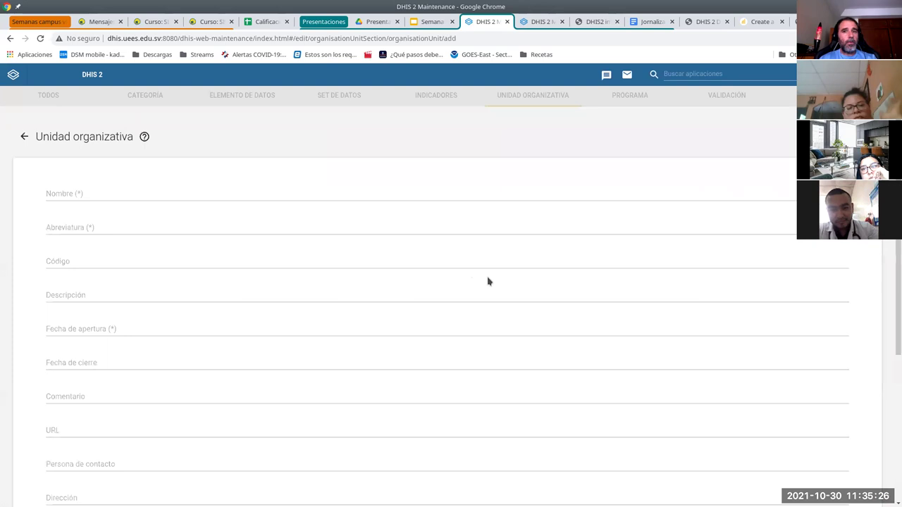
click(101, 190)
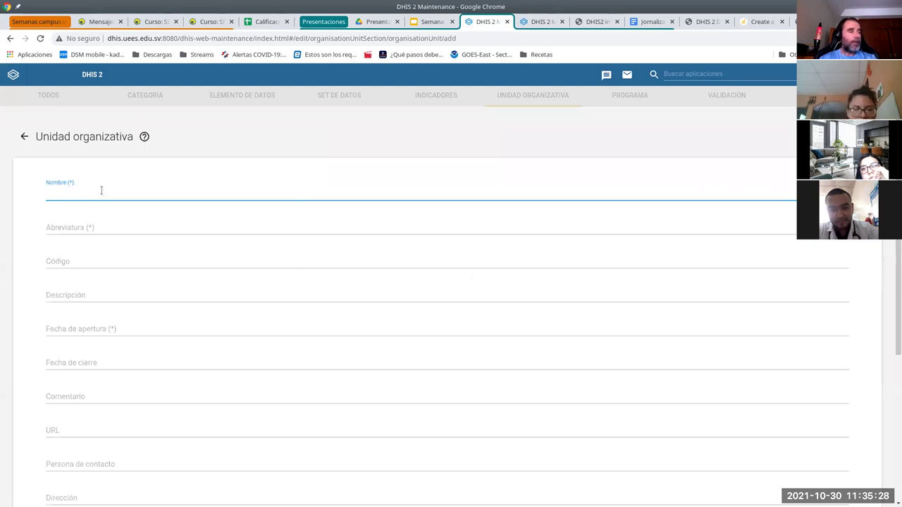
text(Clínic)
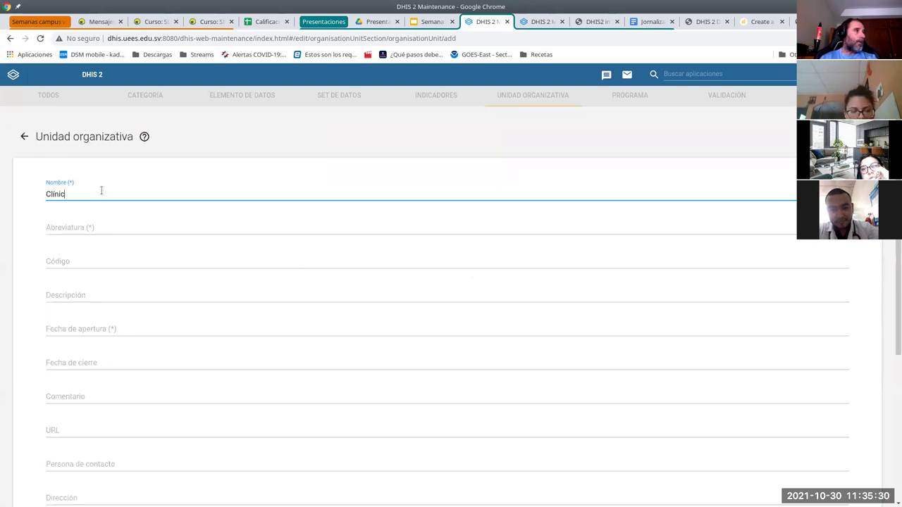
text(a Mar)
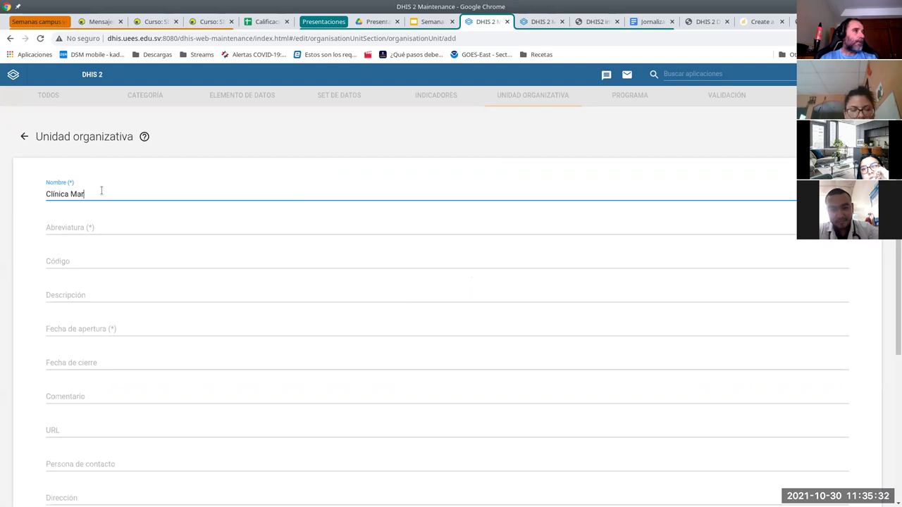
text(ia Auxiliadora)
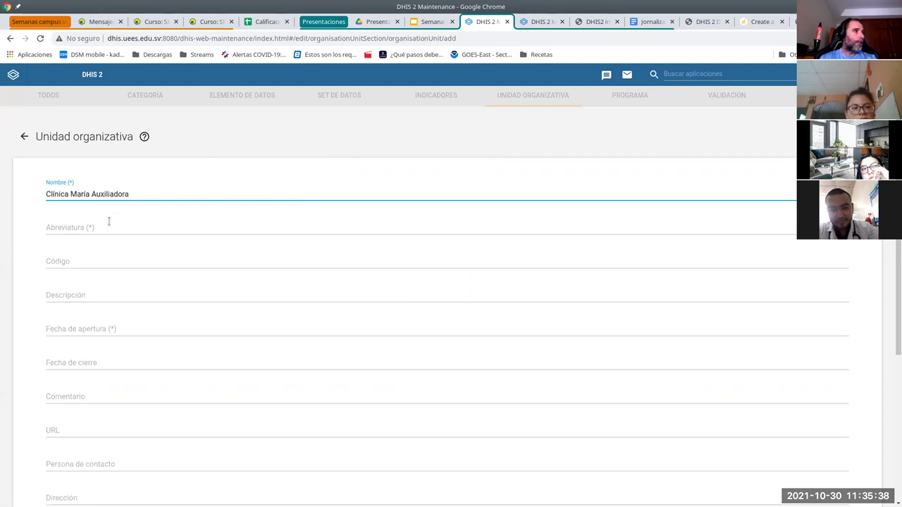
Give the new clinic the abbreviation ClinMaAux and the opening date 2021-06-01, and save it
click(107, 224)
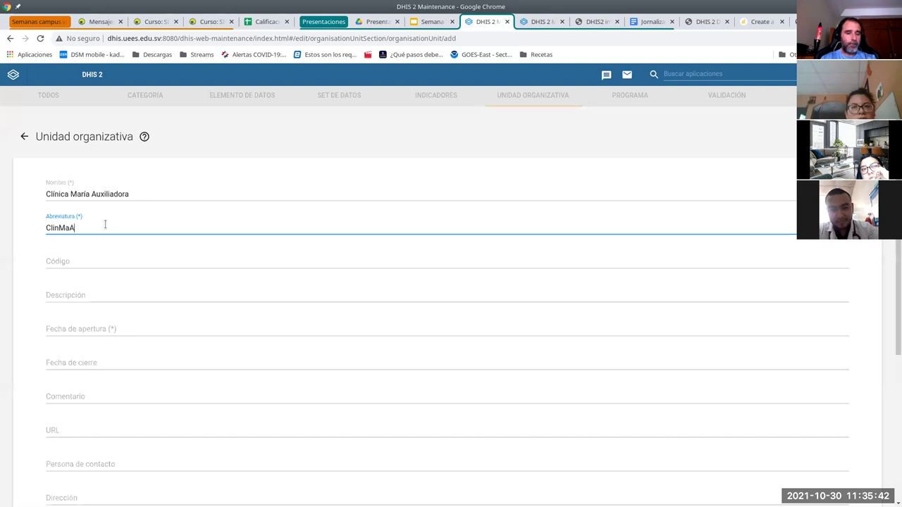
scroll(110, 244, down, 2)
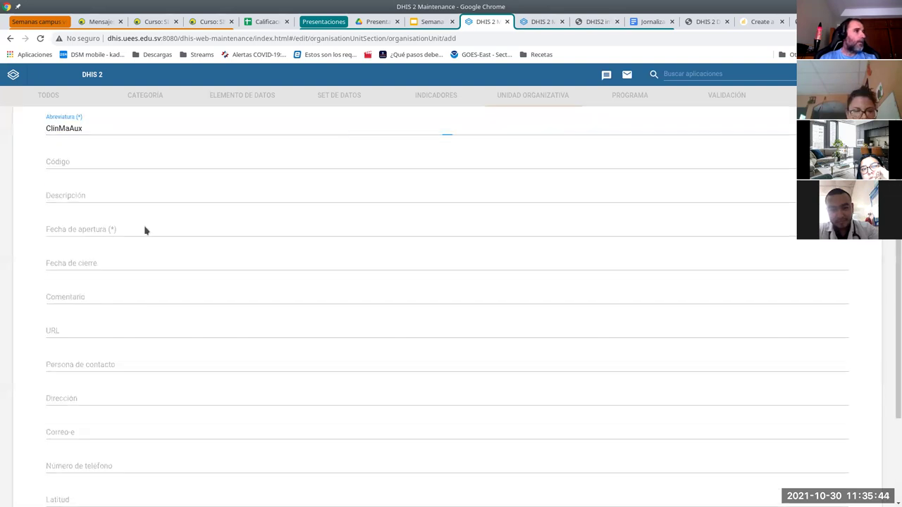
click(146, 230)
click(392, 244)
click(392, 245)
click(392, 244)
click(392, 245)
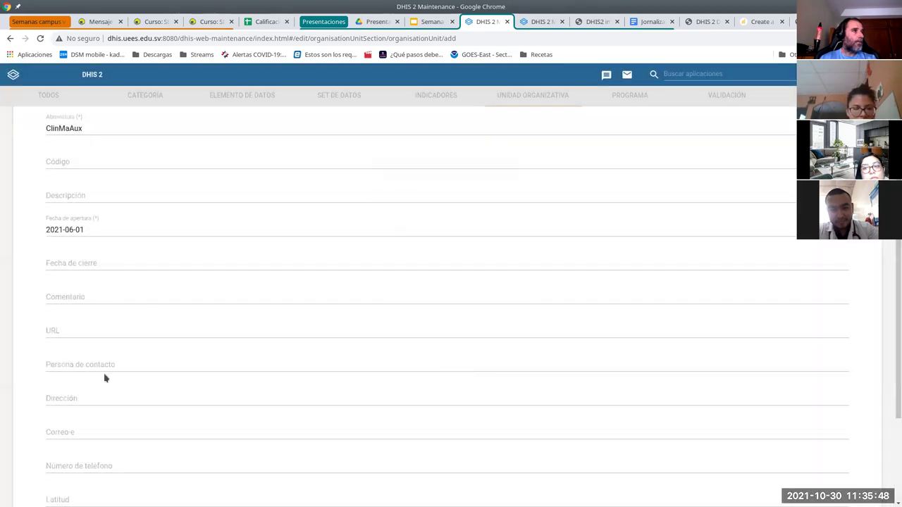
scroll(104, 377, down, 3)
click(78, 434)
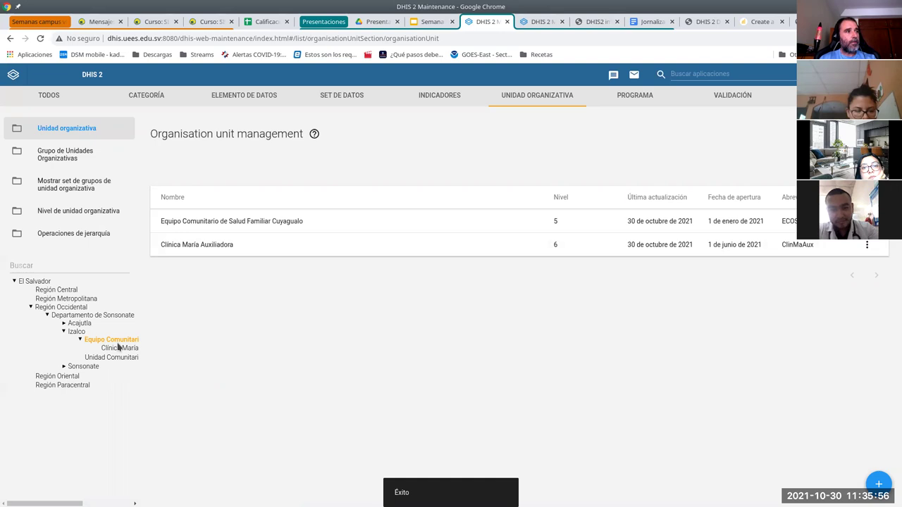
Move Clínica María Auxiliadora from Equipo Comunitario de Salud Familiar Cuyagualo to the parent unit Izalco in the hierarchy operations
click(68, 236)
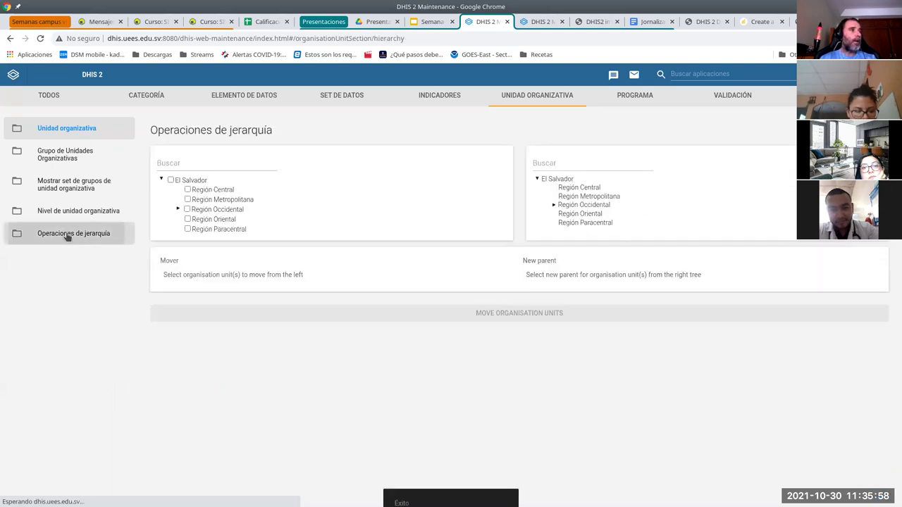
click(176, 210)
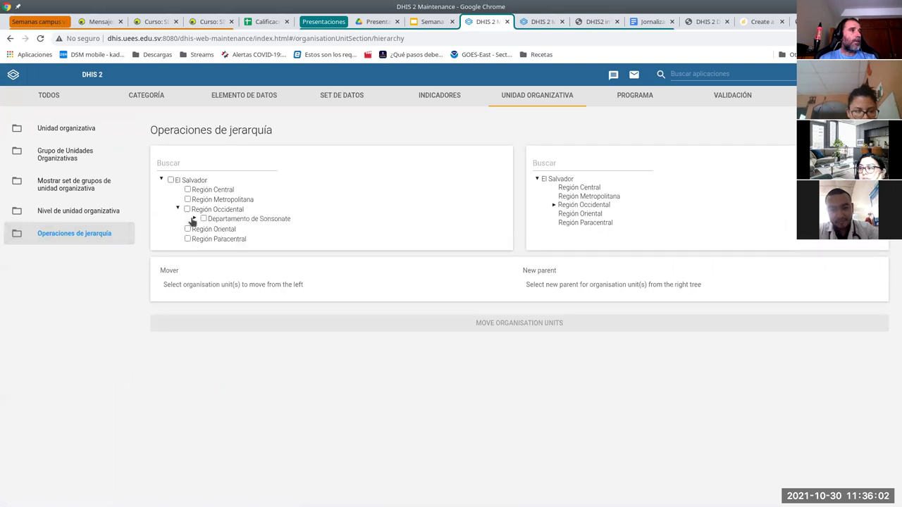
click(193, 219)
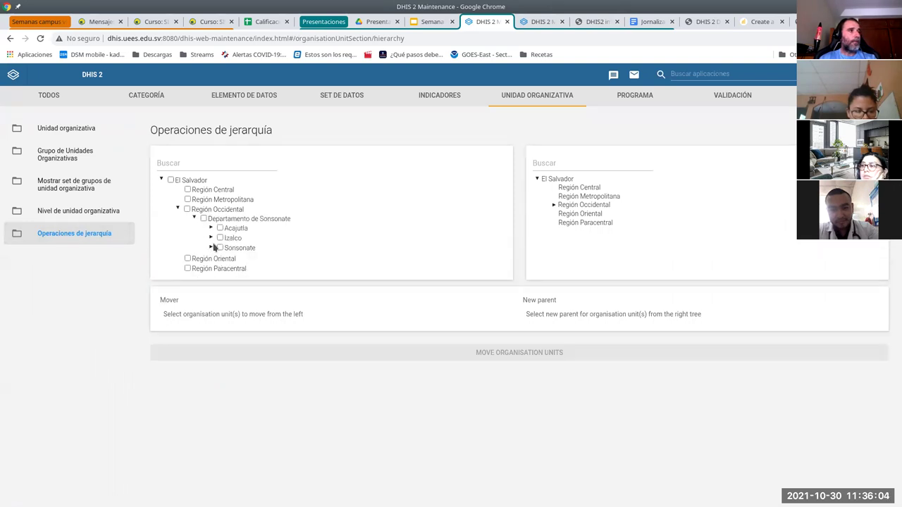
click(211, 238)
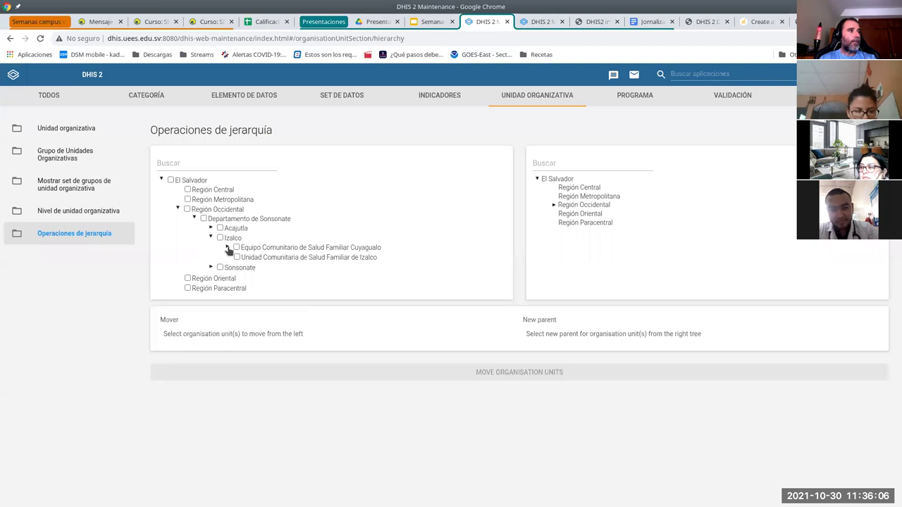
click(227, 247)
click(274, 258)
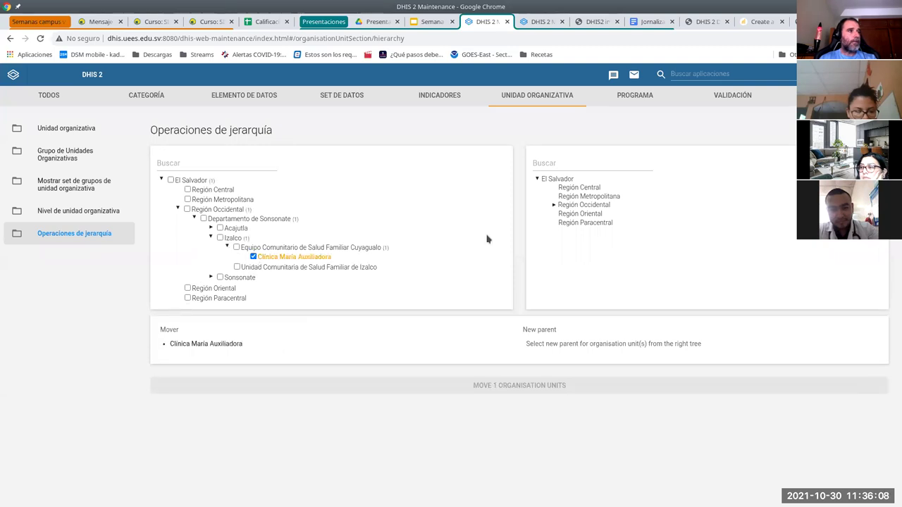
click(554, 206)
click(570, 213)
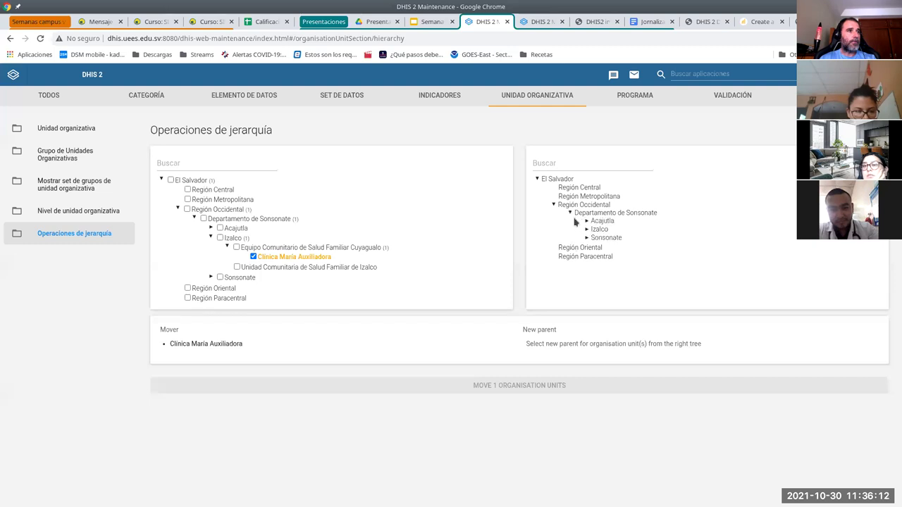
click(588, 232)
click(483, 391)
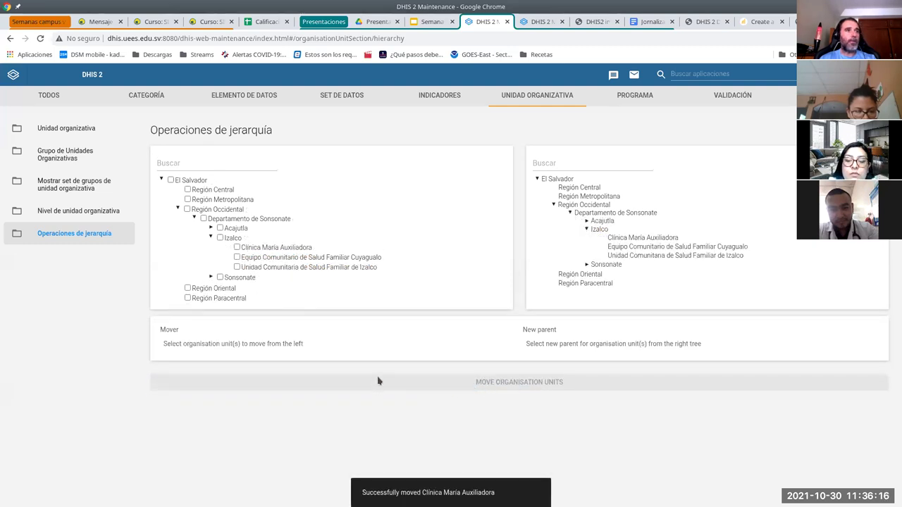
Add Clínica María Auxiliadora in Izalco to the organisation unit group Primer Nivel de Atención and save the group
click(62, 160)
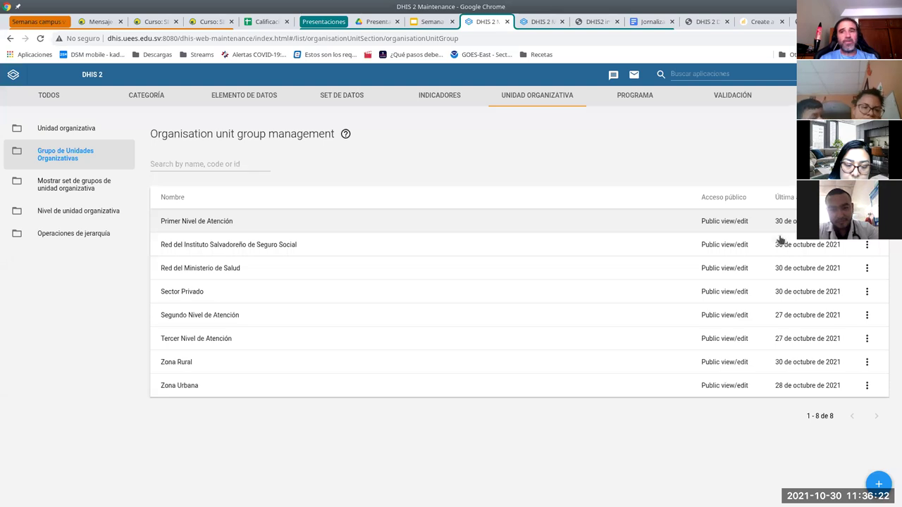
click(270, 221)
scroll(63, 378, down, 2)
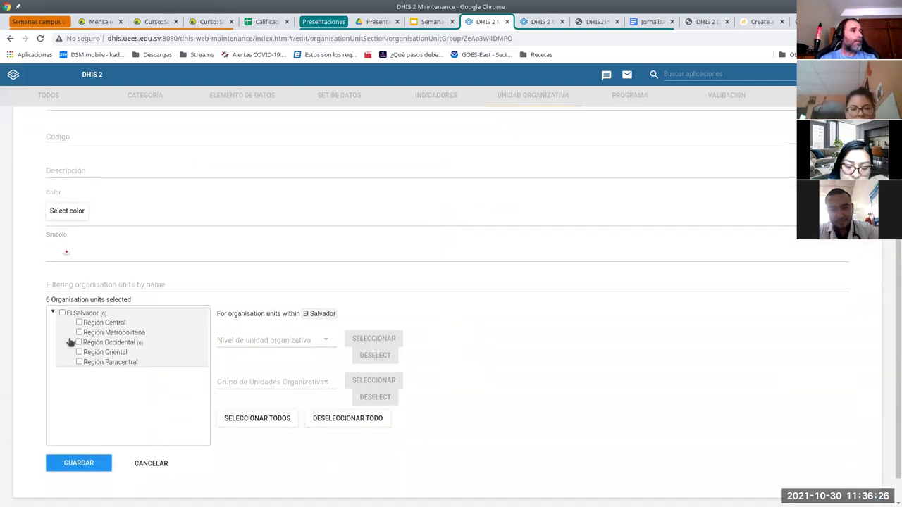
click(70, 342)
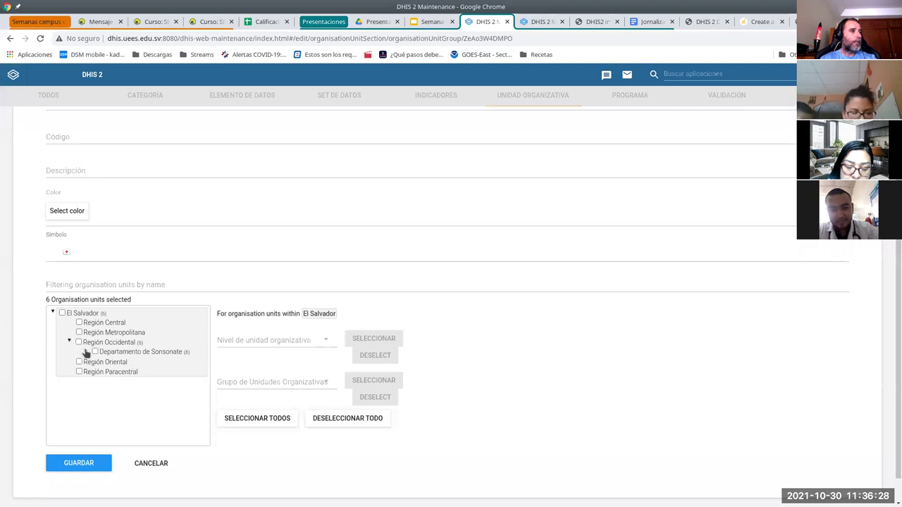
click(86, 352)
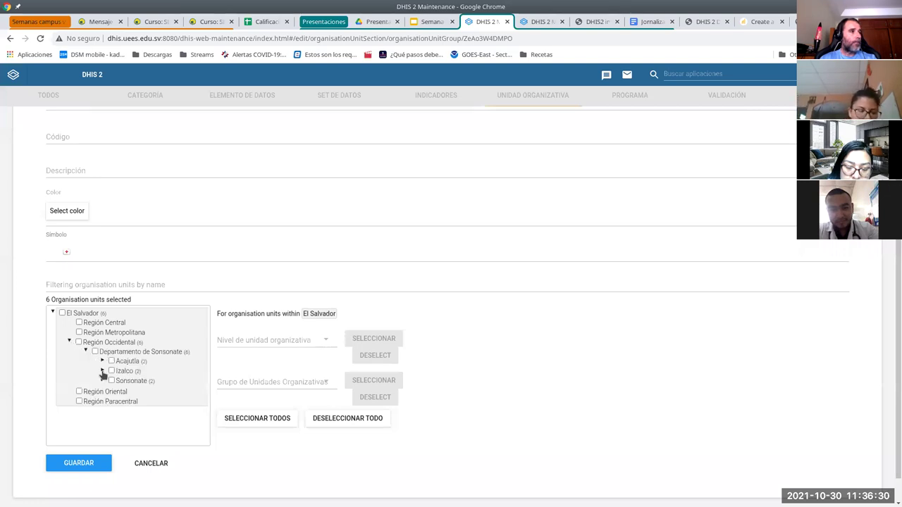
click(102, 371)
click(128, 380)
click(81, 463)
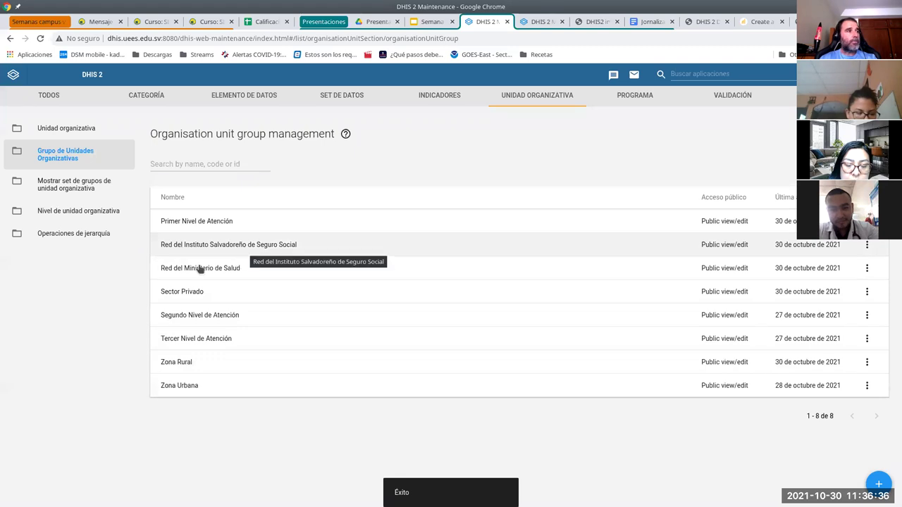
Add Clínica María Auxiliadora to the organisation unit group Sector Privado and save the group
click(194, 293)
scroll(73, 365, down, 3)
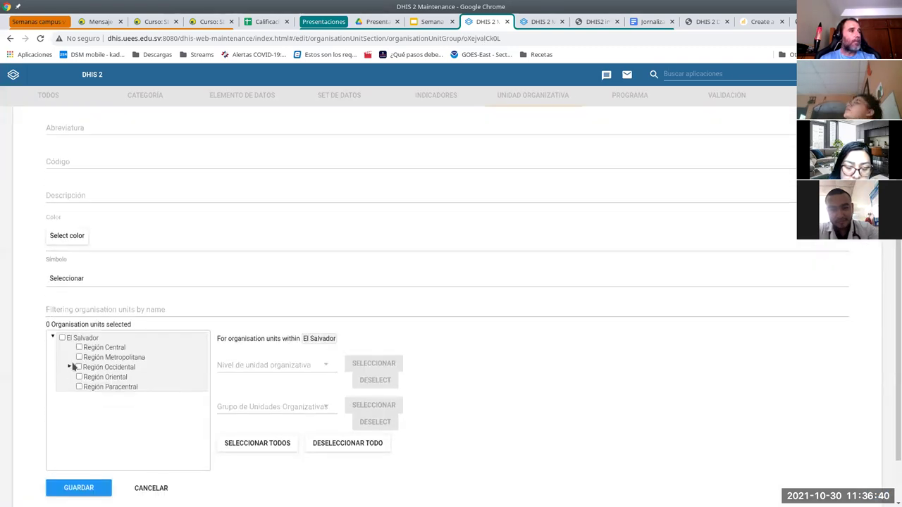
click(69, 367)
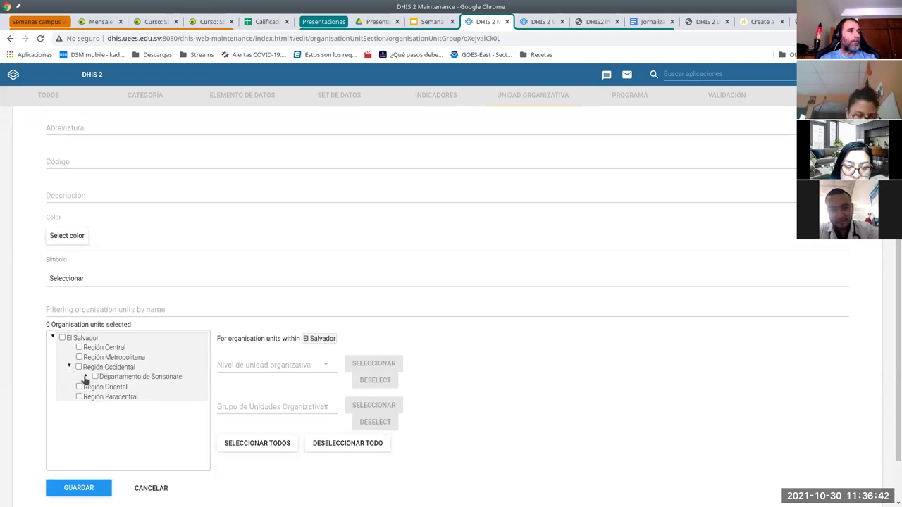
click(85, 377)
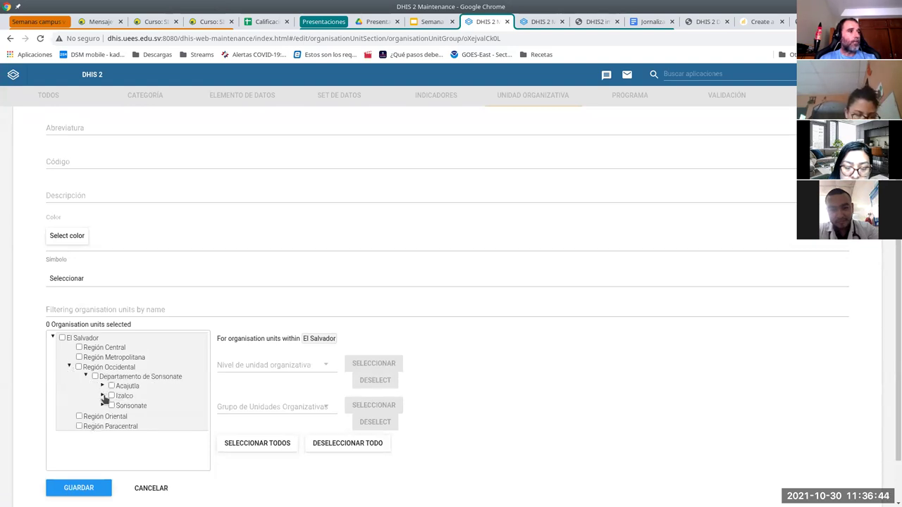
click(102, 396)
click(129, 406)
click(79, 488)
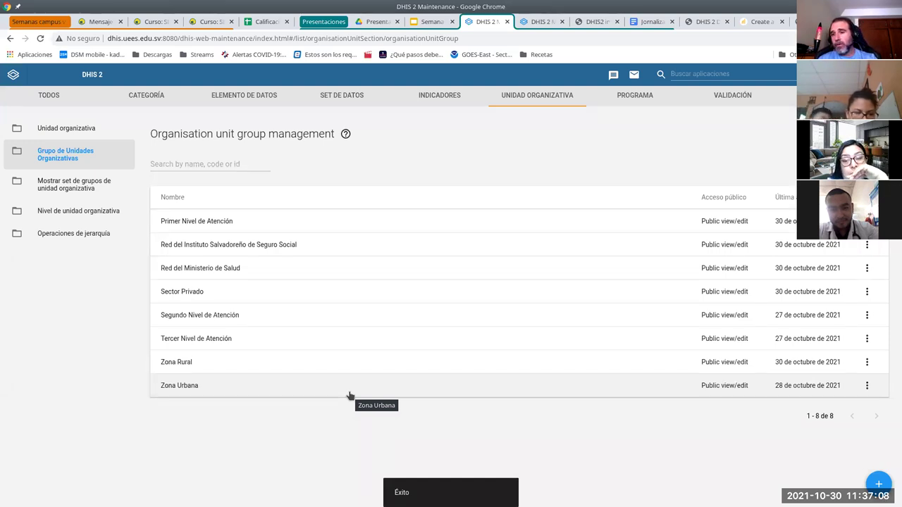
Review the settings and assigned groups of the group sets Caracterización de zona, Niveles de Atención and Redes de servicios públicos de salud
click(73, 185)
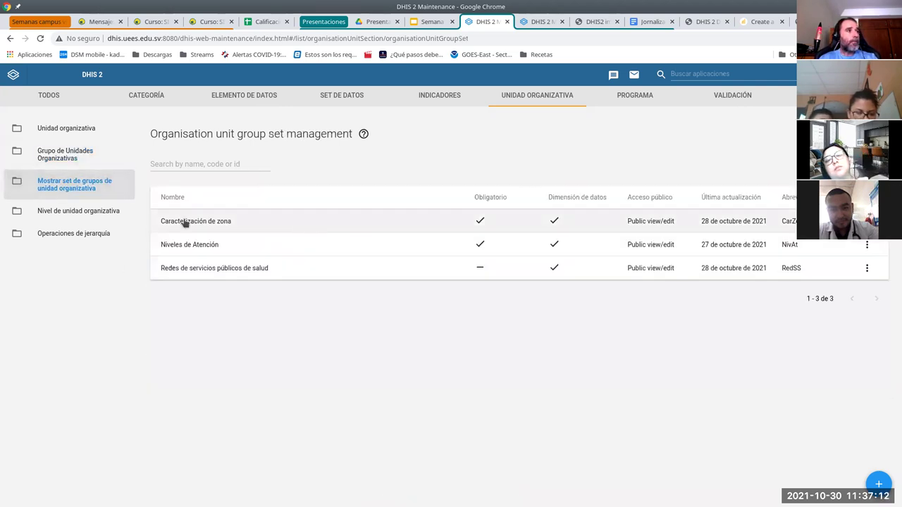
click(222, 222)
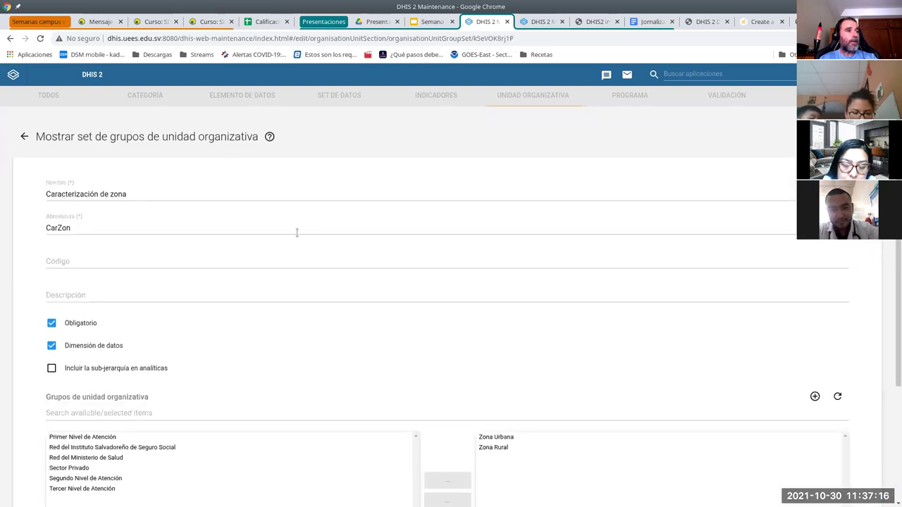
scroll(555, 357, down, 2)
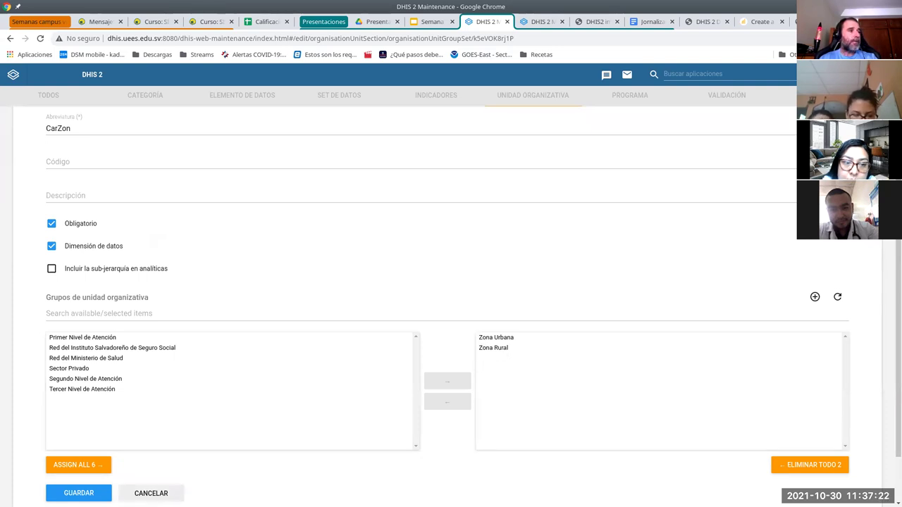
click(151, 493)
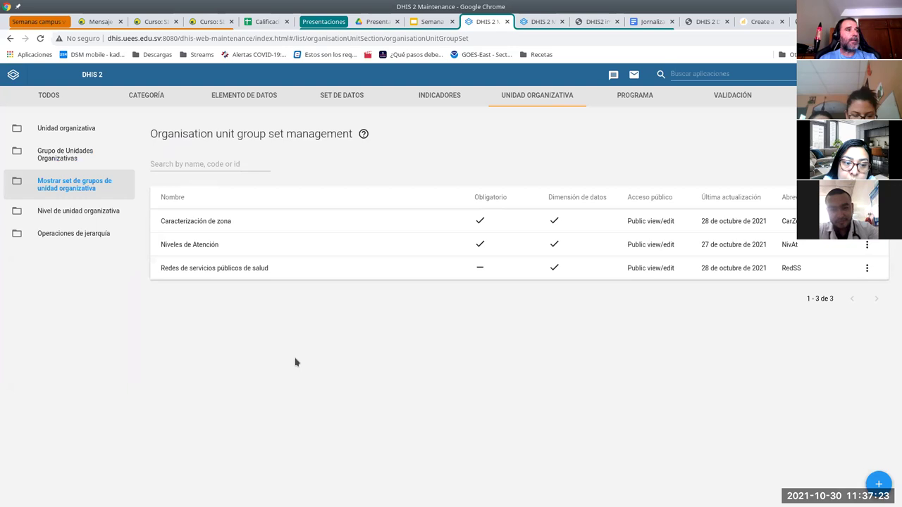
click(210, 248)
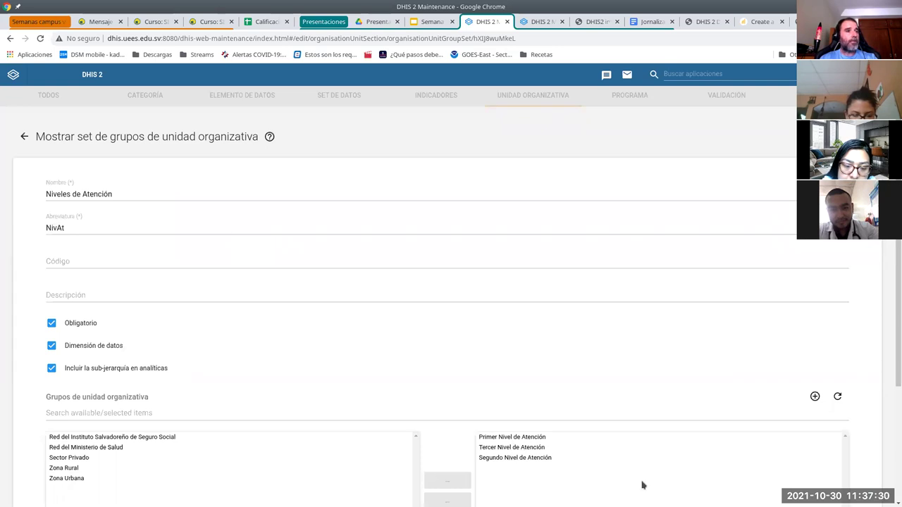
scroll(643, 483, down, 3)
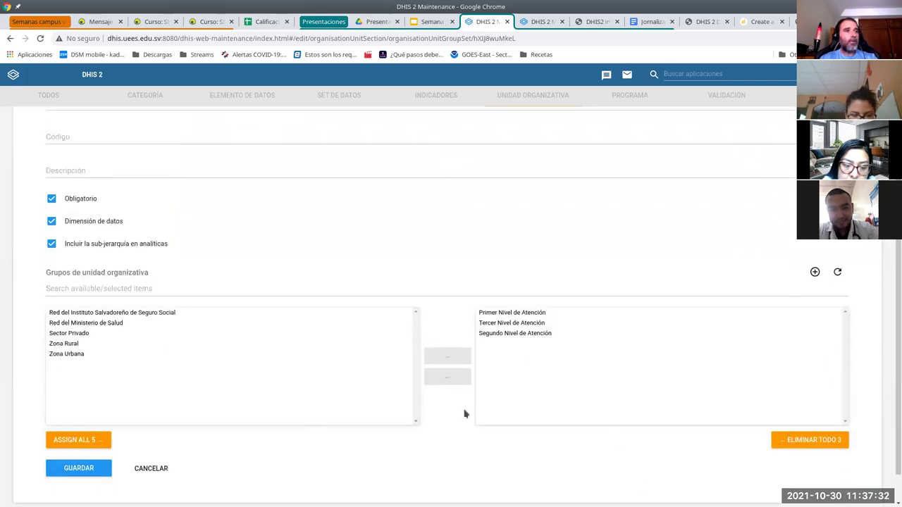
click(149, 471)
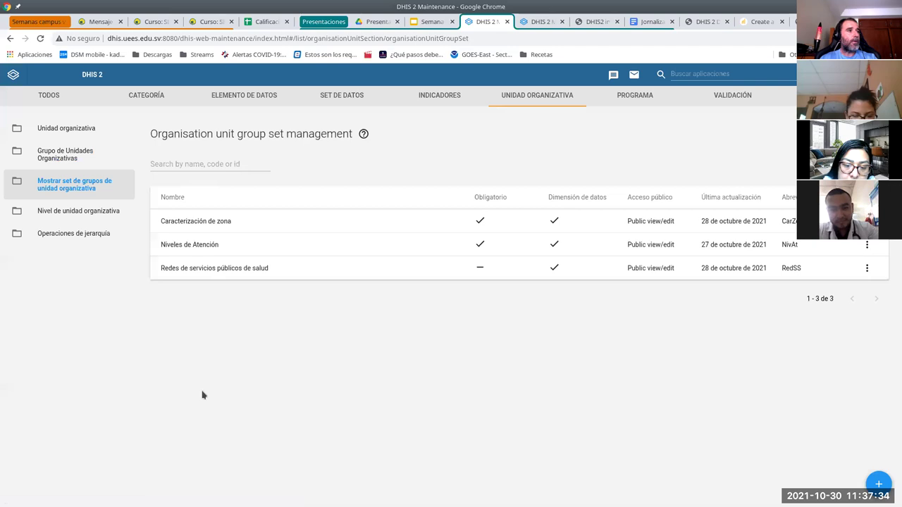
click(216, 272)
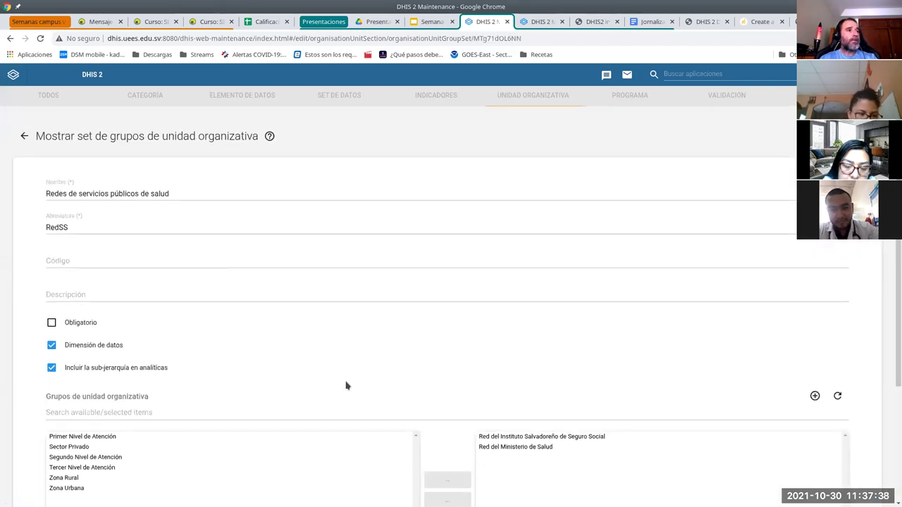
scroll(346, 385, down, 2)
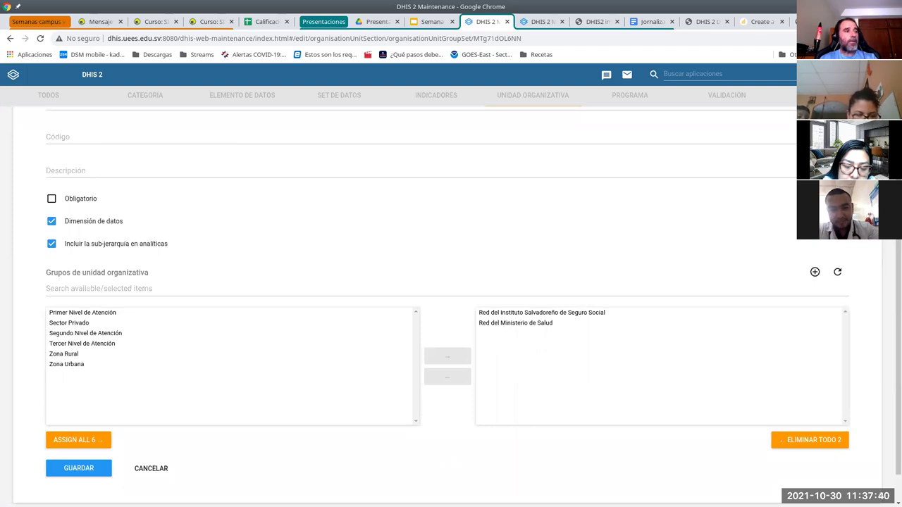
click(149, 470)
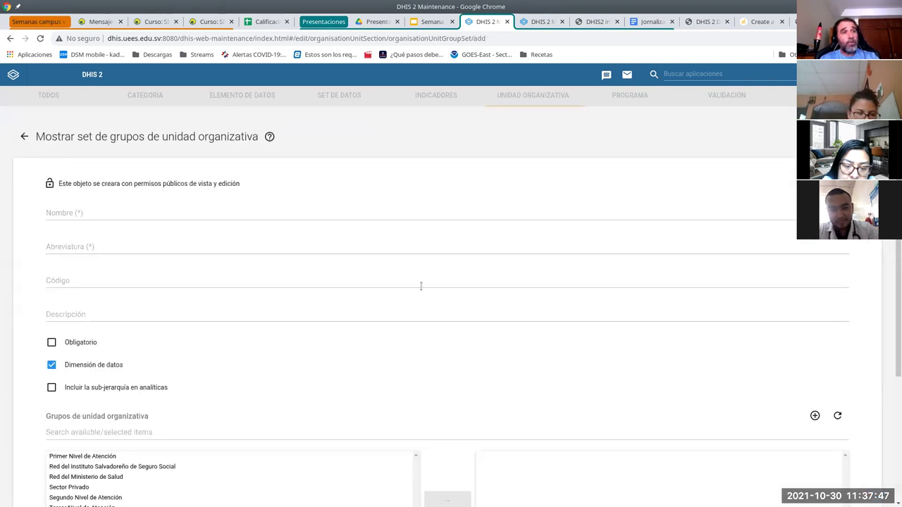
Name a new organisation unit group set Caracterización sectorial and assign the group Sector Privado to it
click(163, 210)
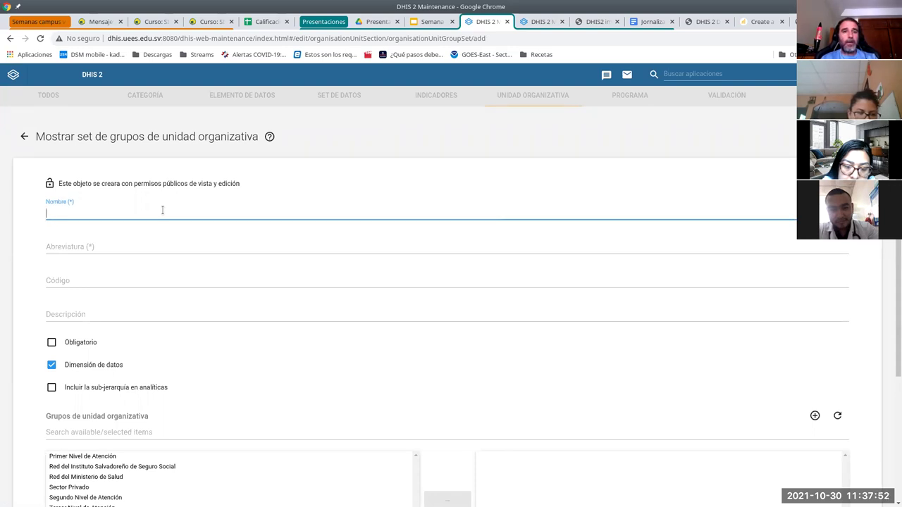
text(Caracteri)
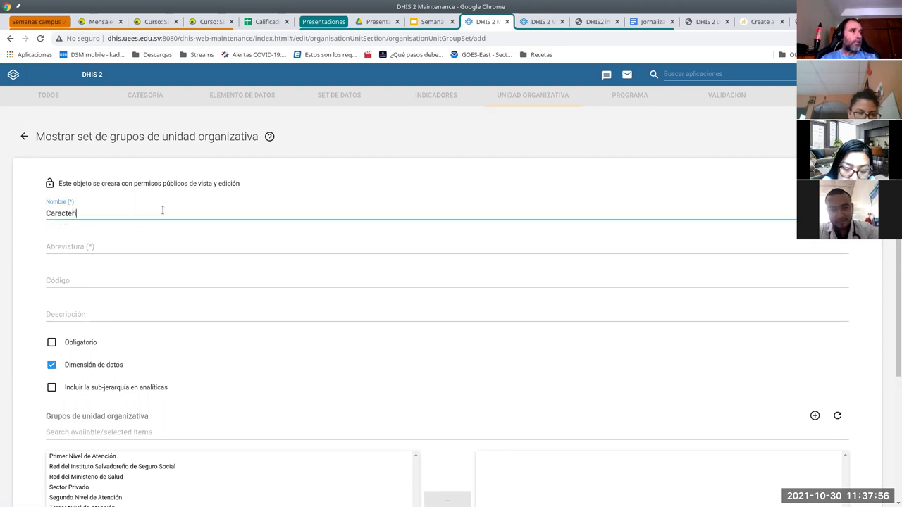
text(zación sectorial)
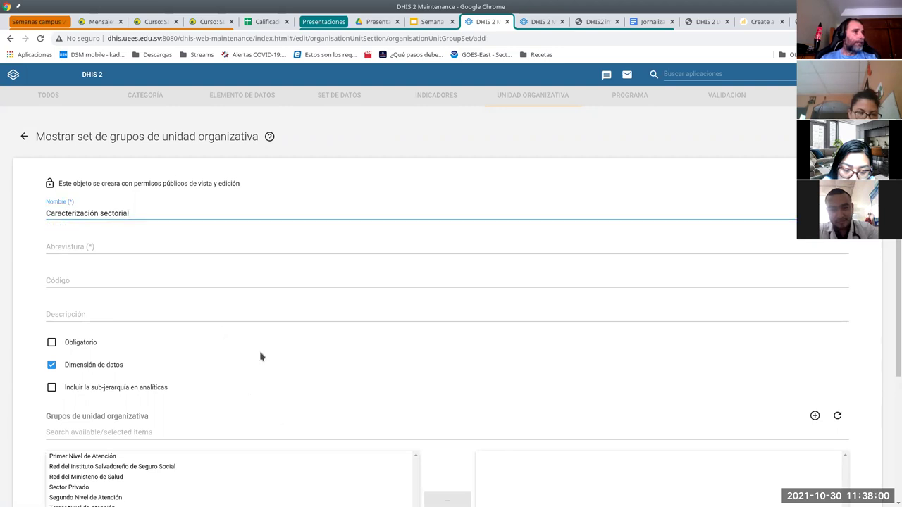
scroll(266, 351, down, 2)
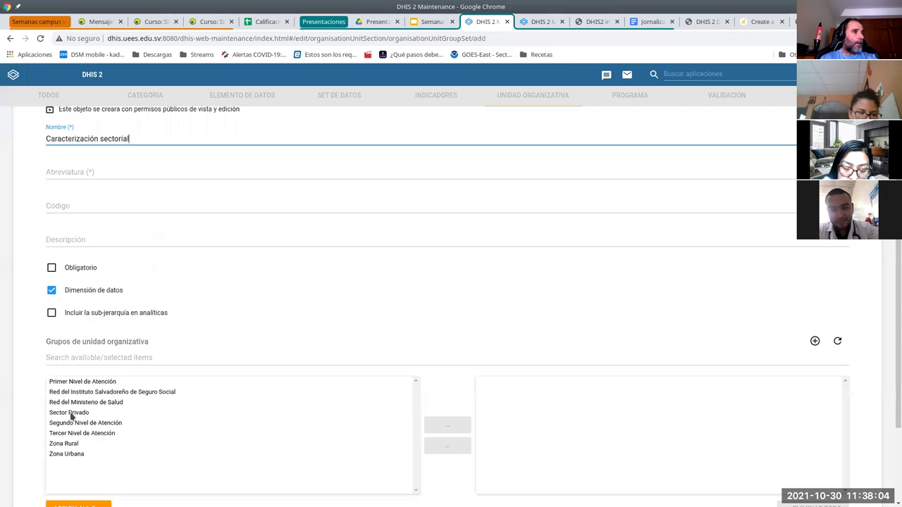
click(70, 414)
click(442, 426)
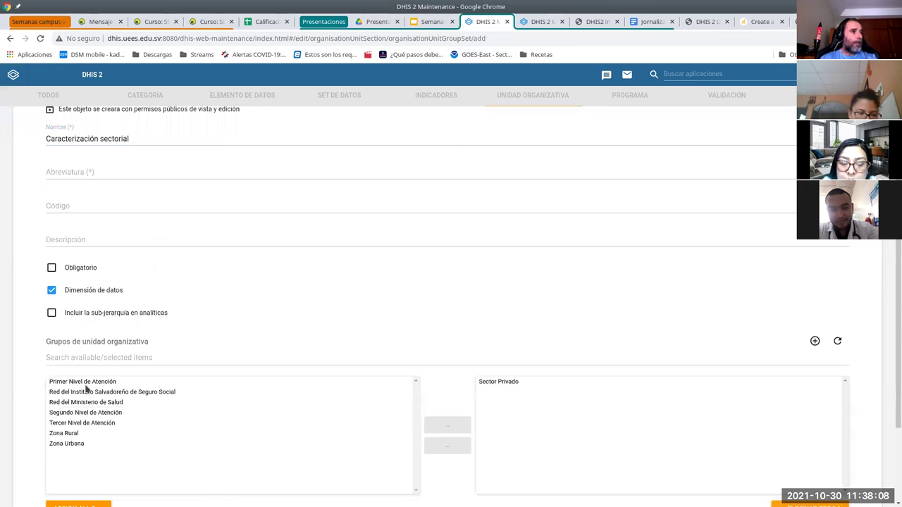
Add the groups Red del Instituto Salvadoreño de Seguro Social and Red del Ministerio de Salud to Caracterización sectorial and make the set compulsory
click(174, 396)
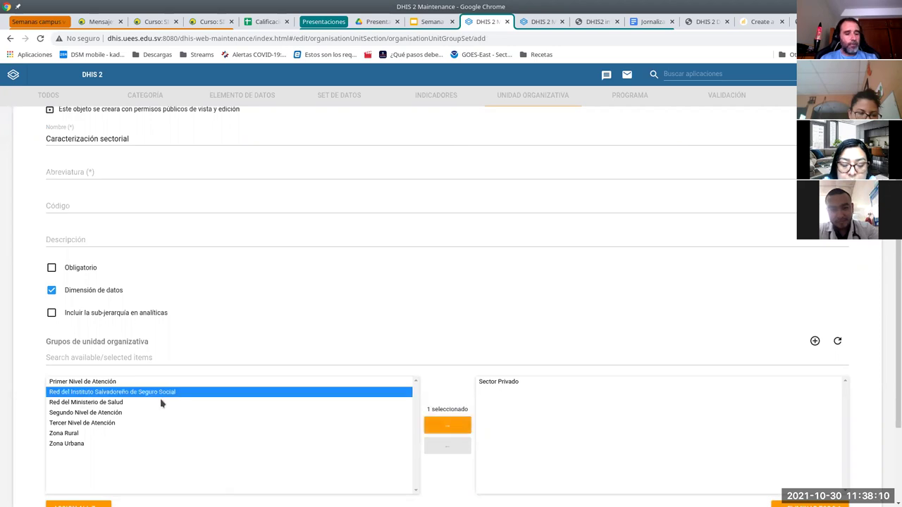
ctrl+click(120, 402)
click(440, 425)
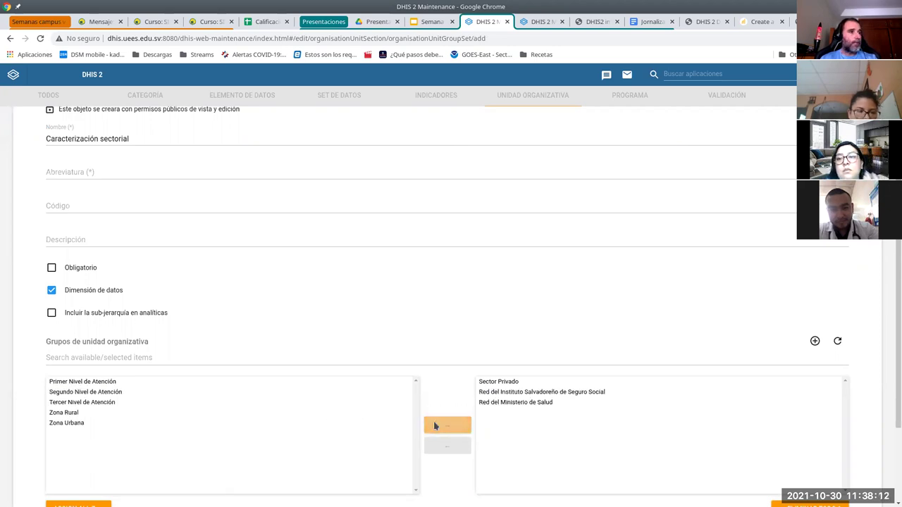
scroll(342, 348, up, 2)
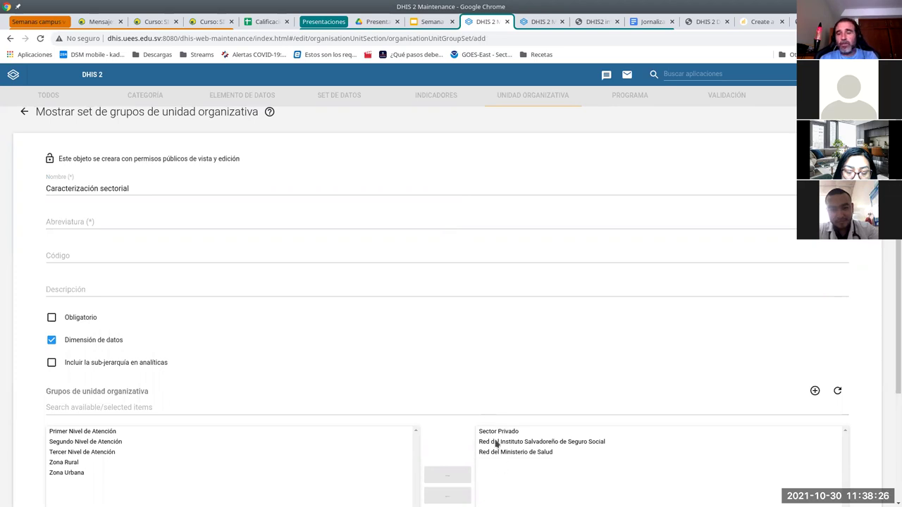
click(52, 317)
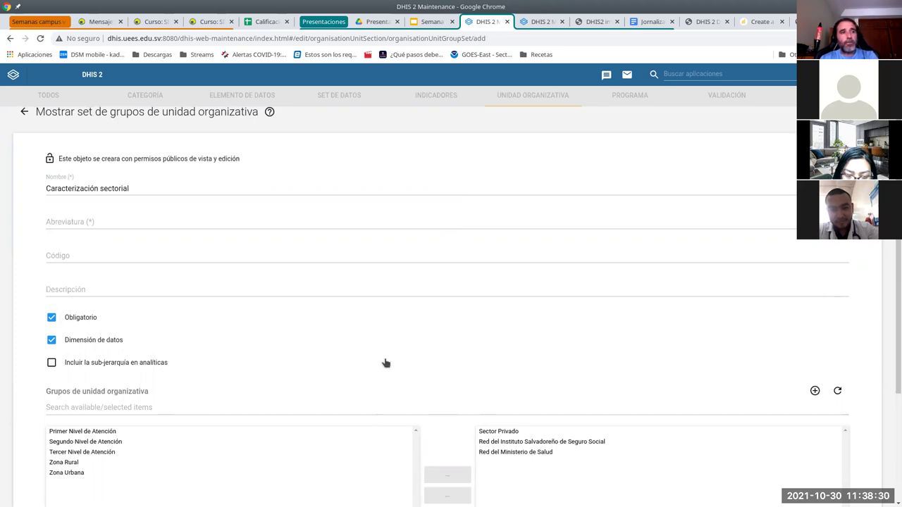
Enter the abbreviation CarSec for the group set Caracterización sectorial and save it
scroll(387, 364, down, 3)
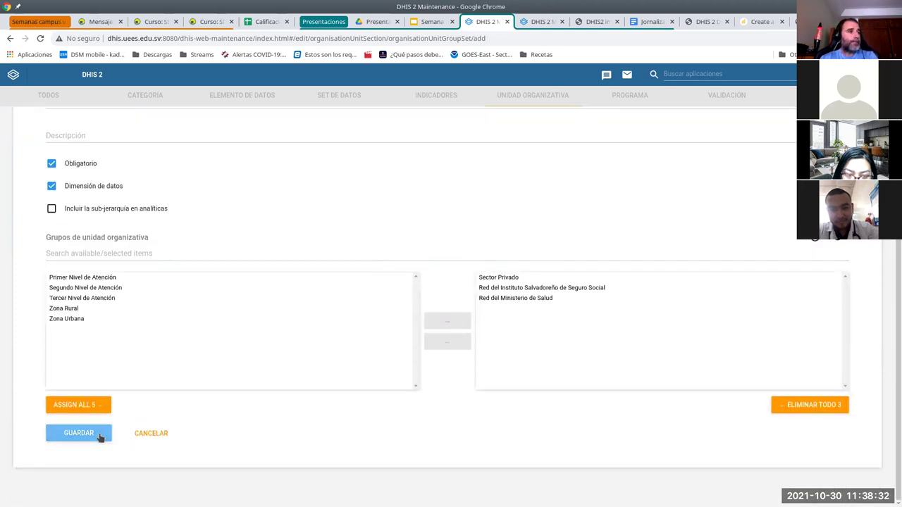
click(99, 434)
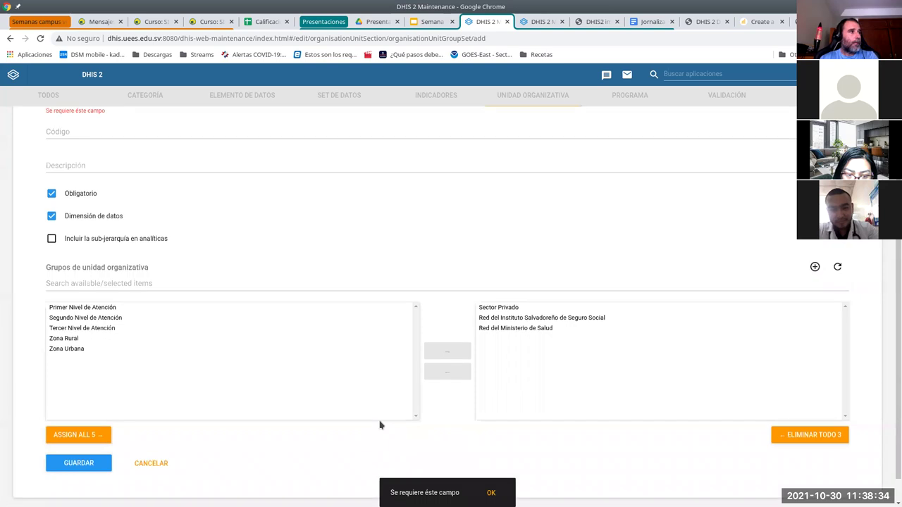
click(124, 218)
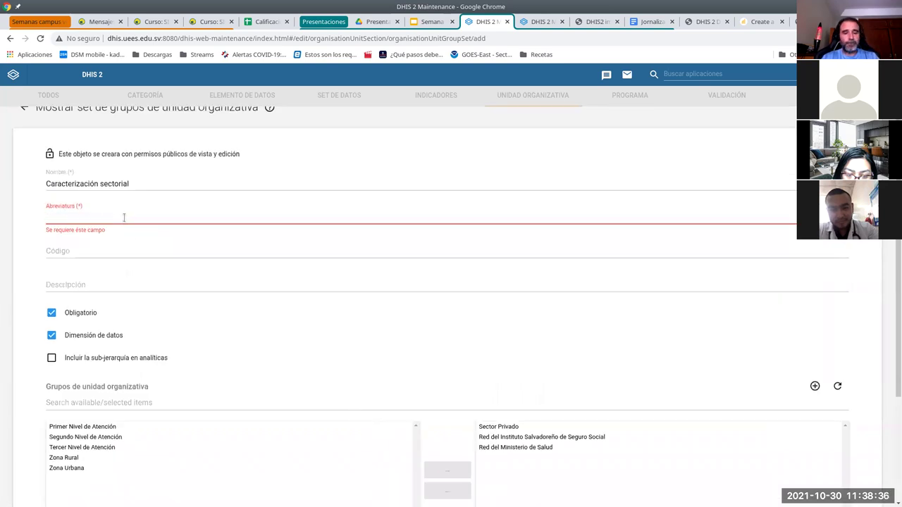
text(CarSec)
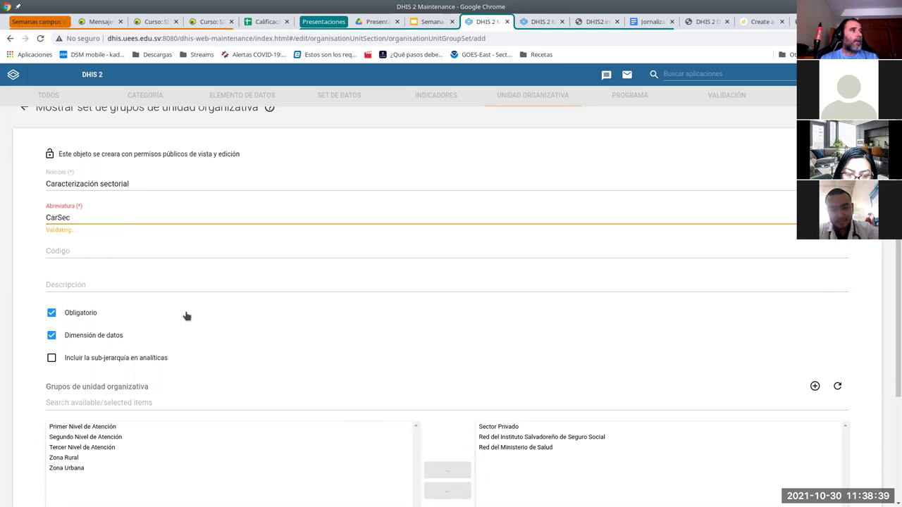
scroll(190, 353, down, 3)
click(79, 433)
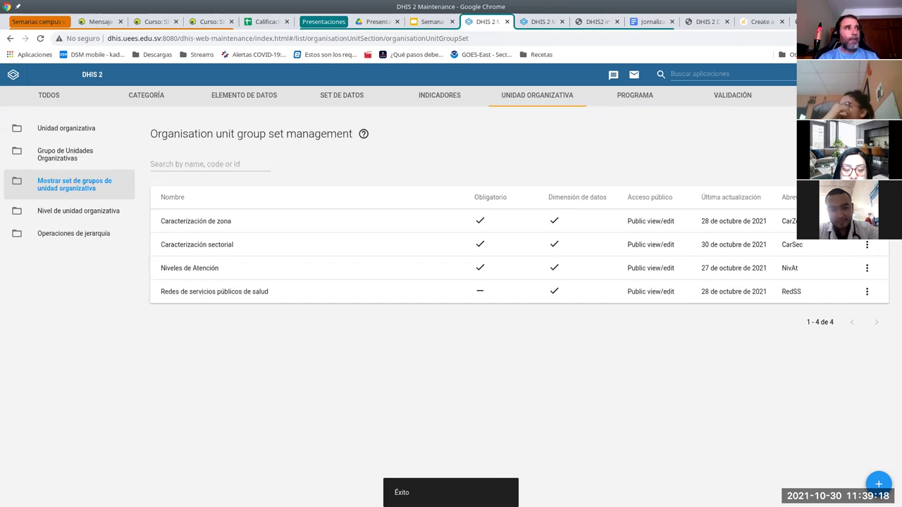
View the organisation unit tree and switch to the Semana 11 course page to read the minimum of 8 facilities required by exercise 1
click(80, 133)
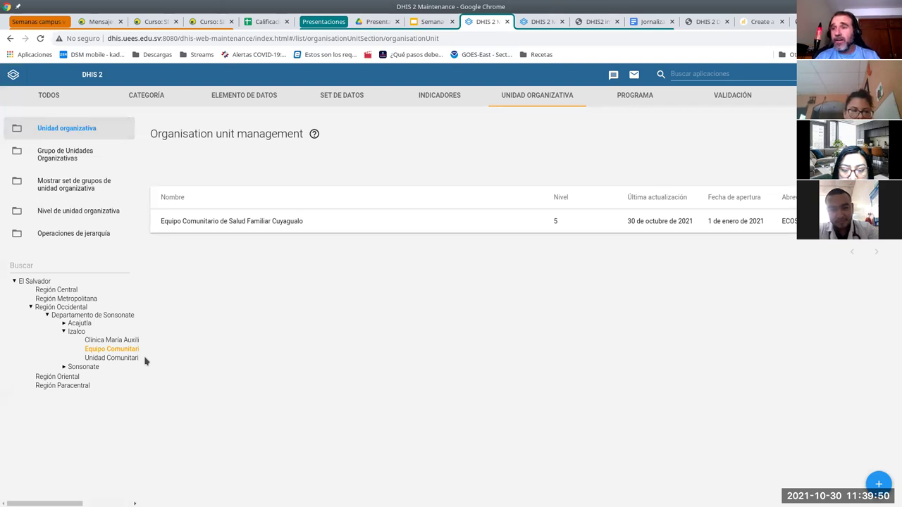
click(201, 21)
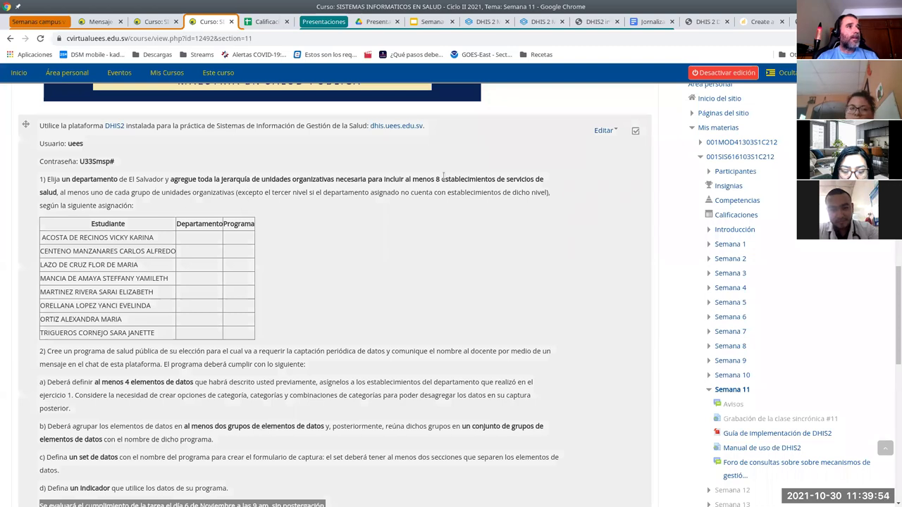
drag(405, 180, 495, 179)
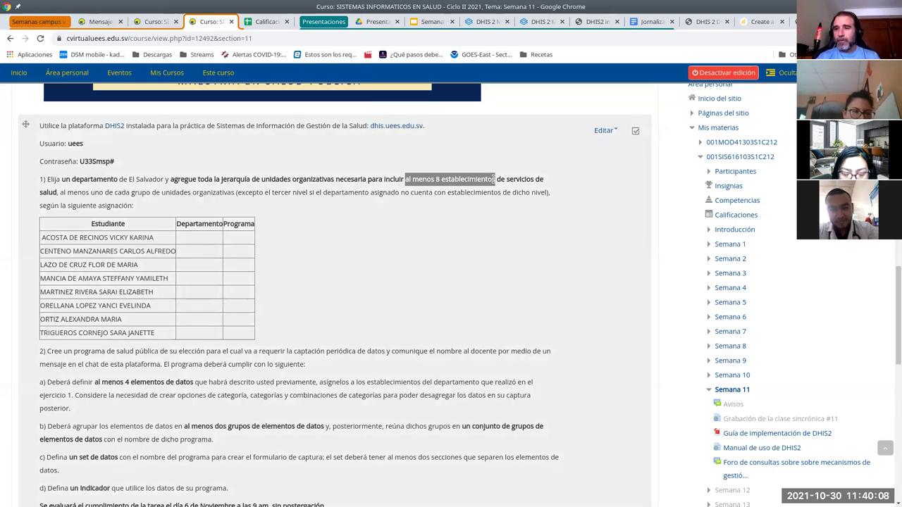
click(466, 210)
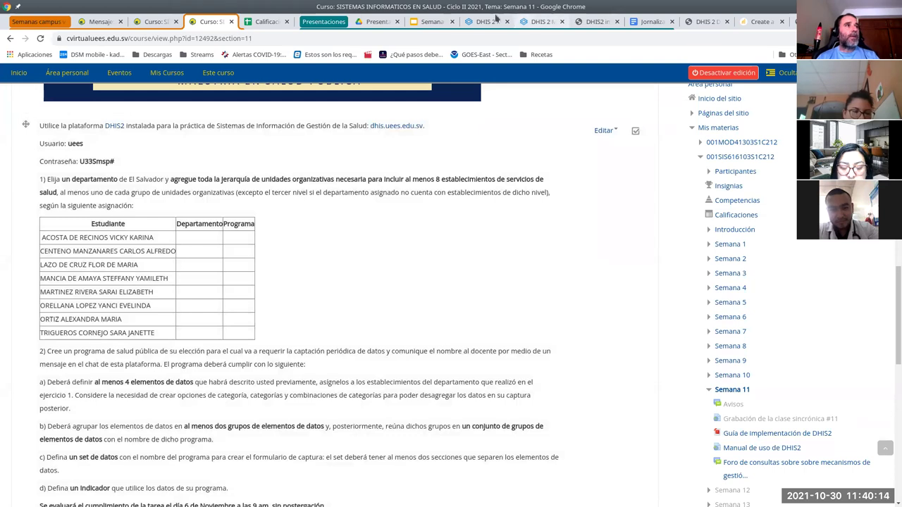
Look over the organisation unit groups in DHIS 2 and reread the course assignment's requirement of at least one facility from each group
click(485, 22)
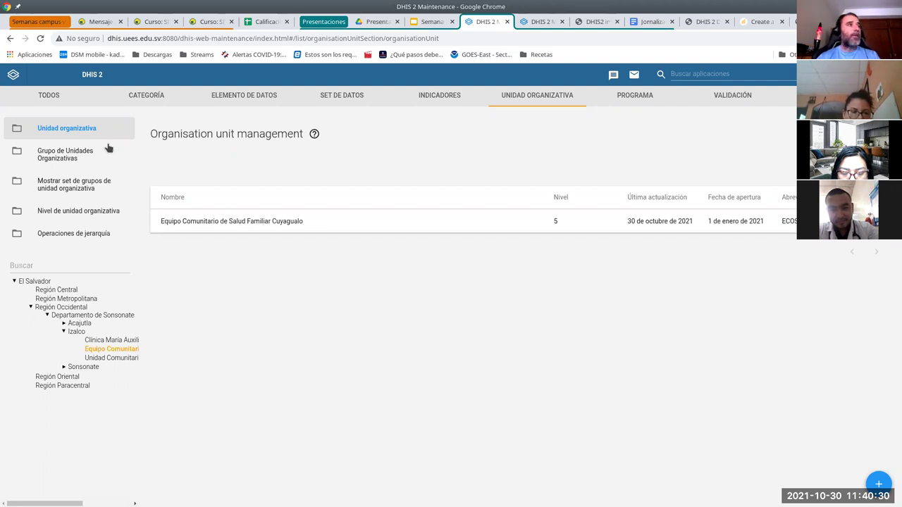
click(64, 150)
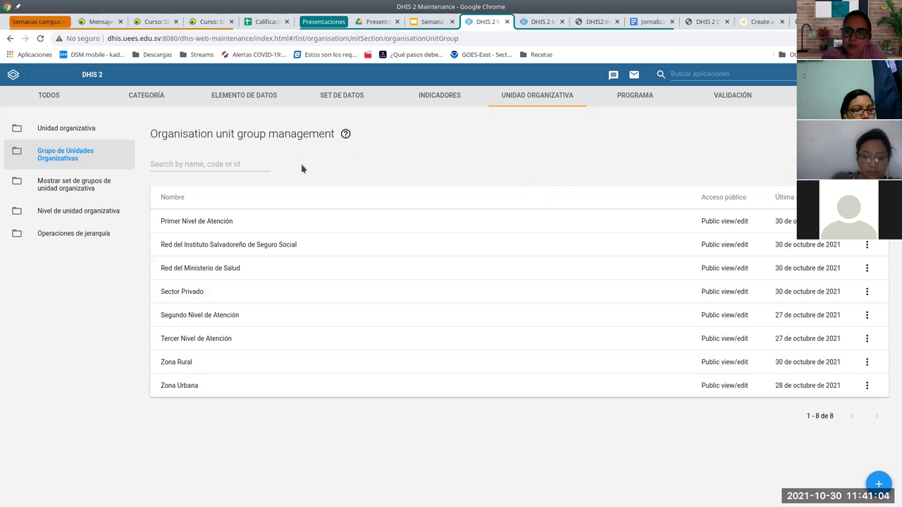
click(203, 26)
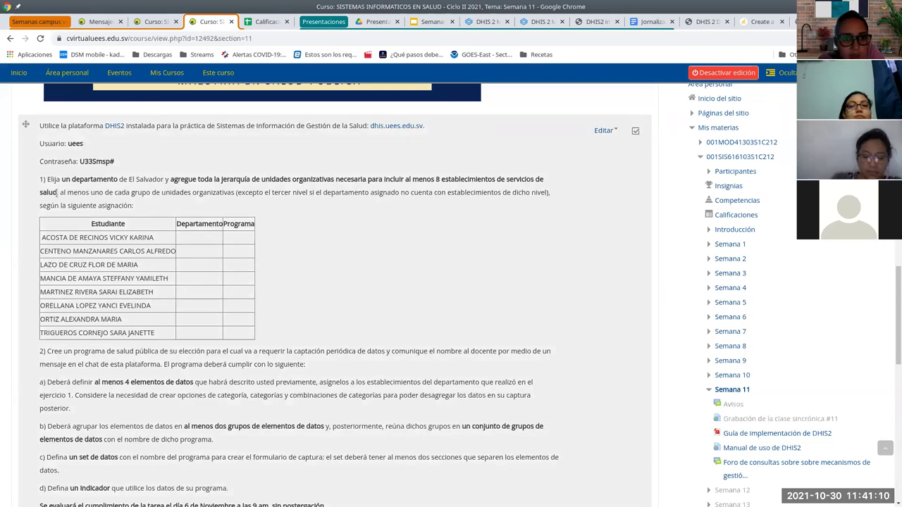
drag(61, 192, 264, 192)
click(282, 199)
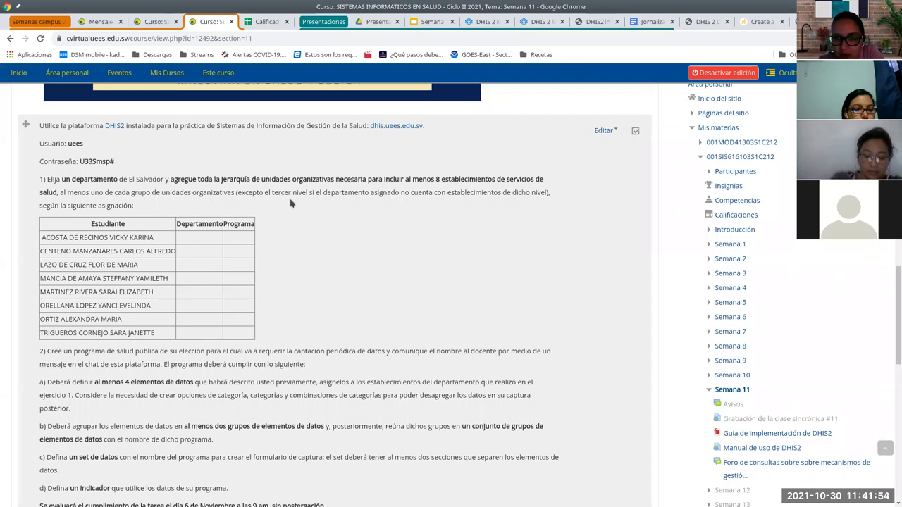
Examine Región Metropolitana in the DHIS 2 organisation unit tree and compare the hierarchy with the Paso 1 slide in Google Slides
click(482, 22)
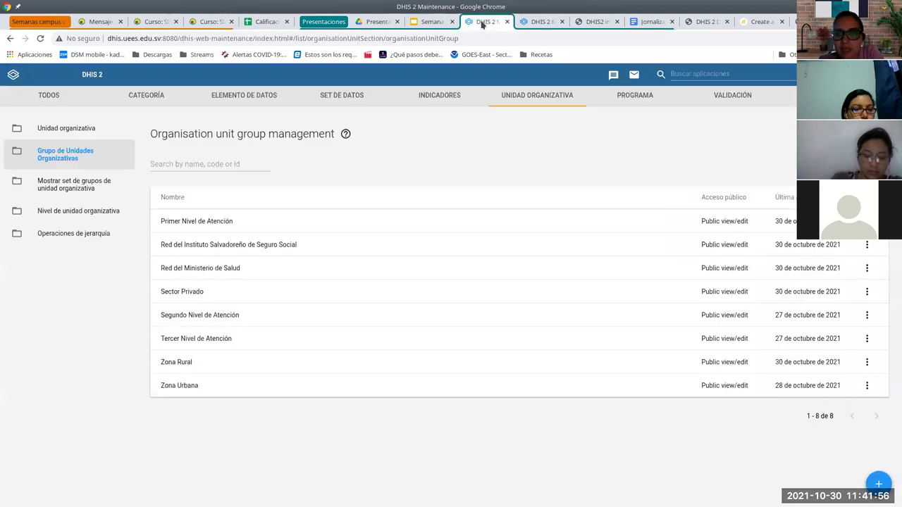
click(66, 129)
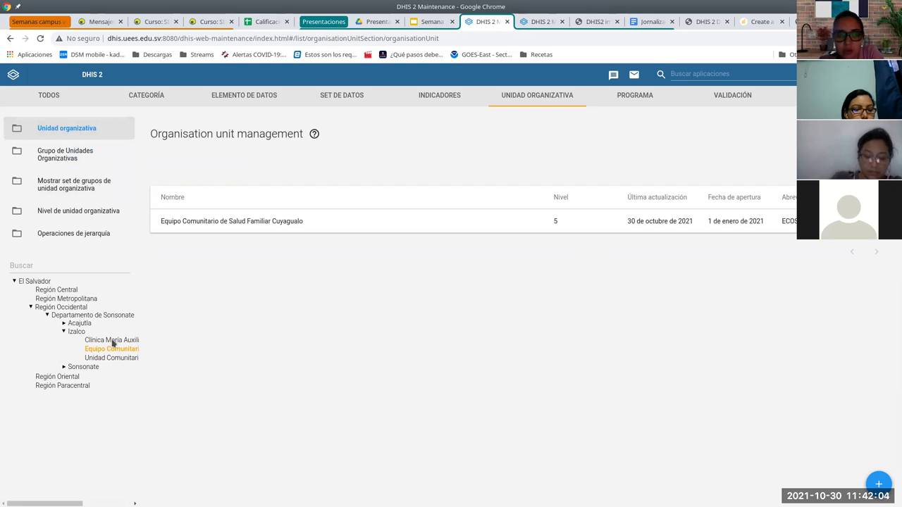
click(63, 332)
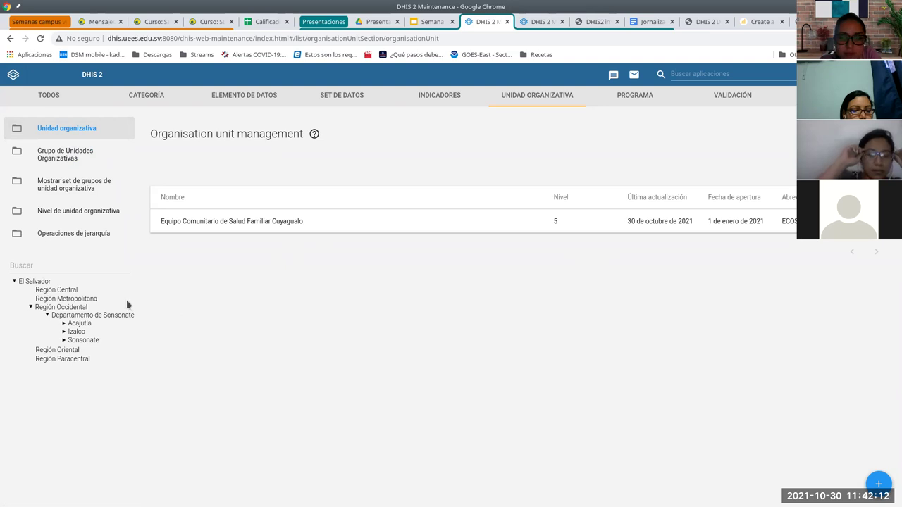
click(76, 300)
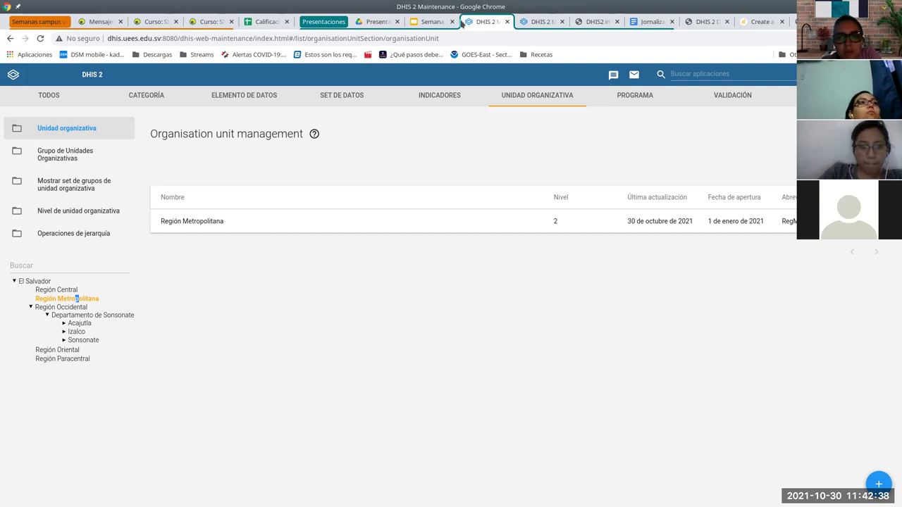
click(423, 22)
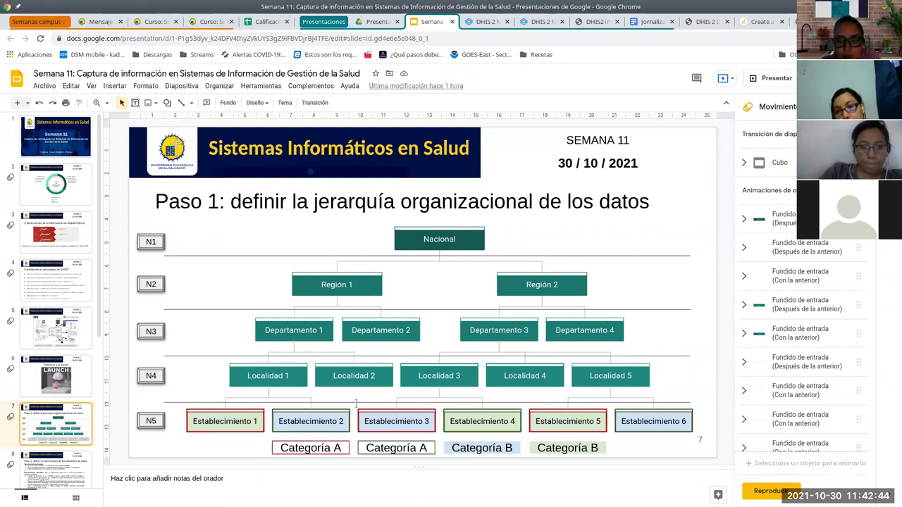
click(487, 24)
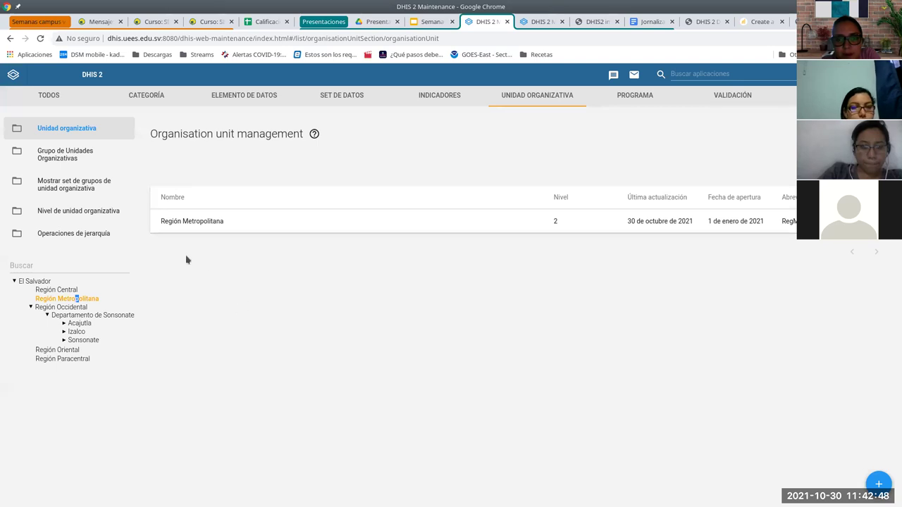
Inspect the facilities under Acajutla in the group Tercer Nivel de Atención without saving, and view the organisation unit Región Oriental
click(61, 156)
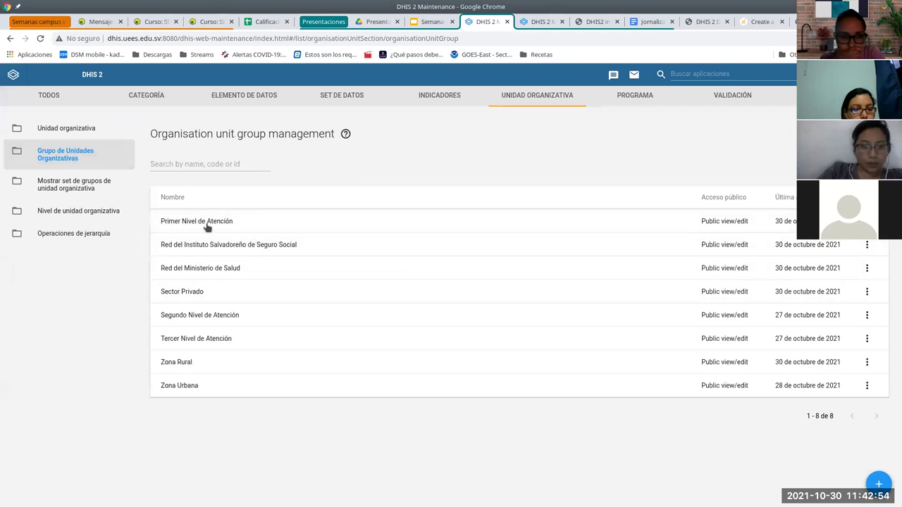
click(214, 344)
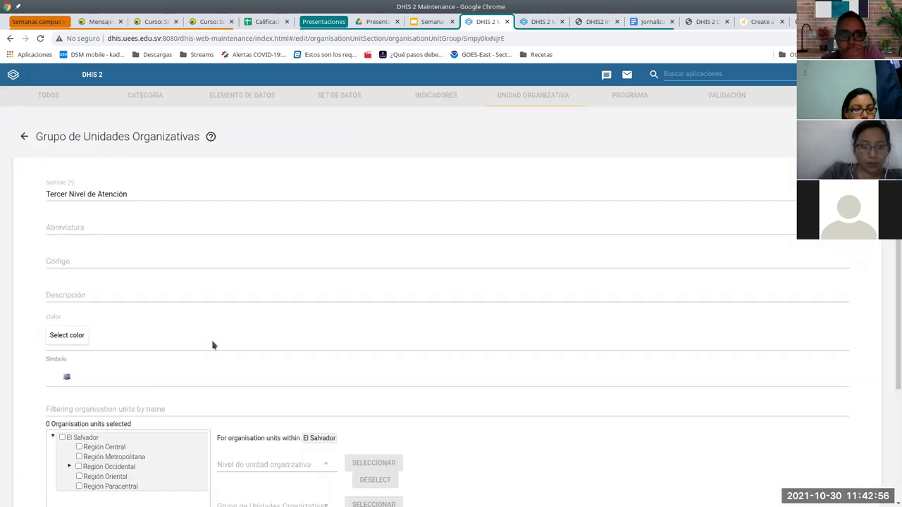
scroll(216, 326, down, 3)
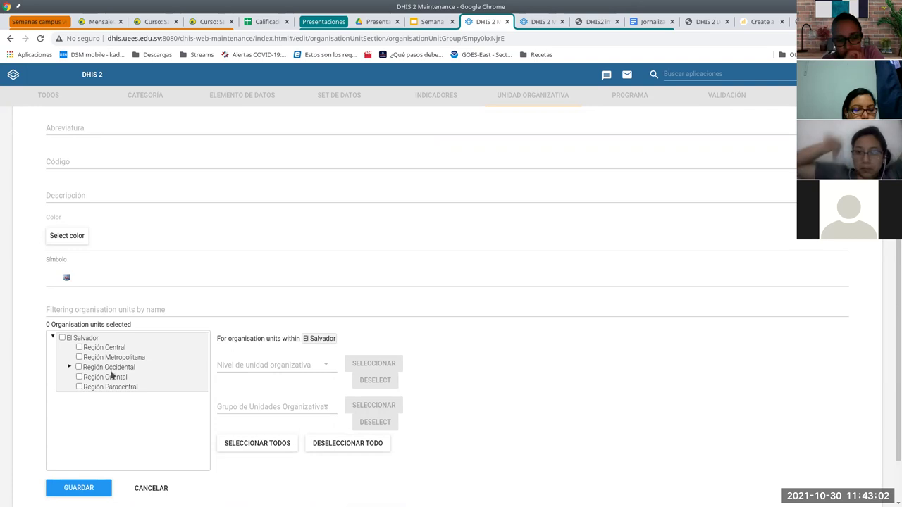
click(74, 368)
click(69, 368)
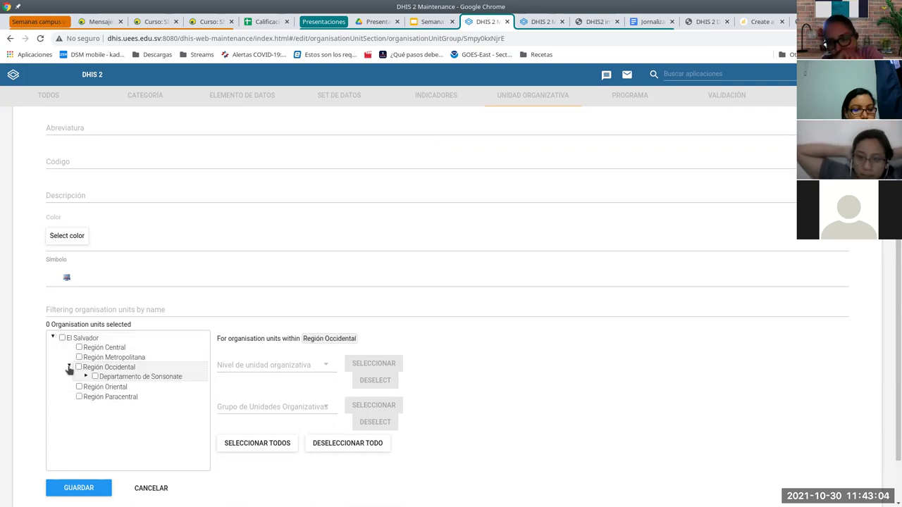
click(86, 377)
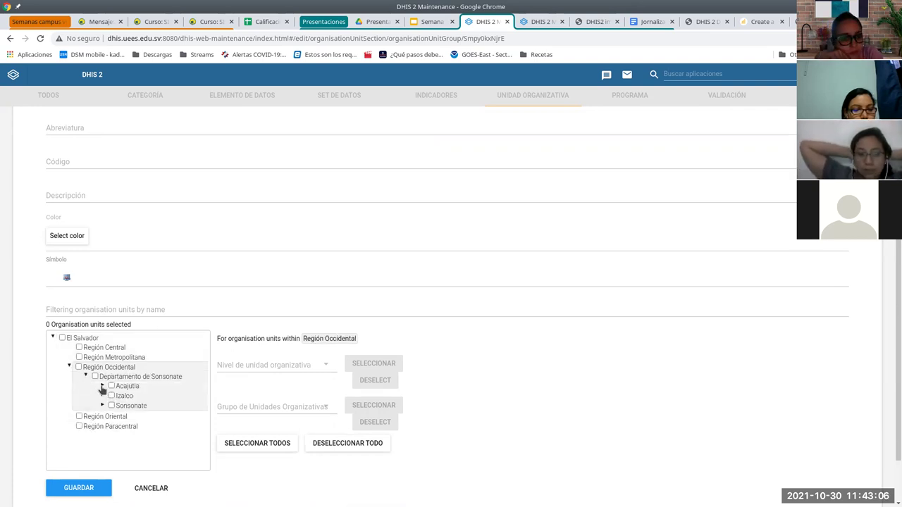
click(102, 386)
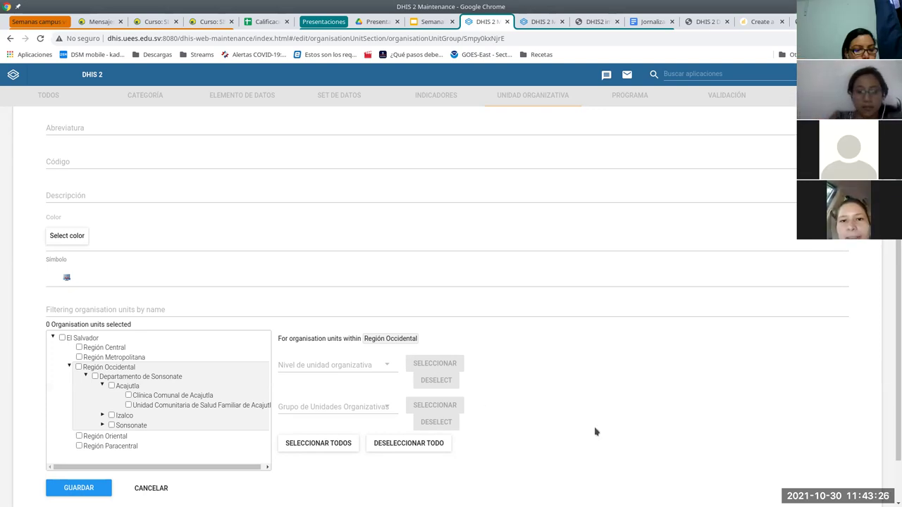
click(138, 488)
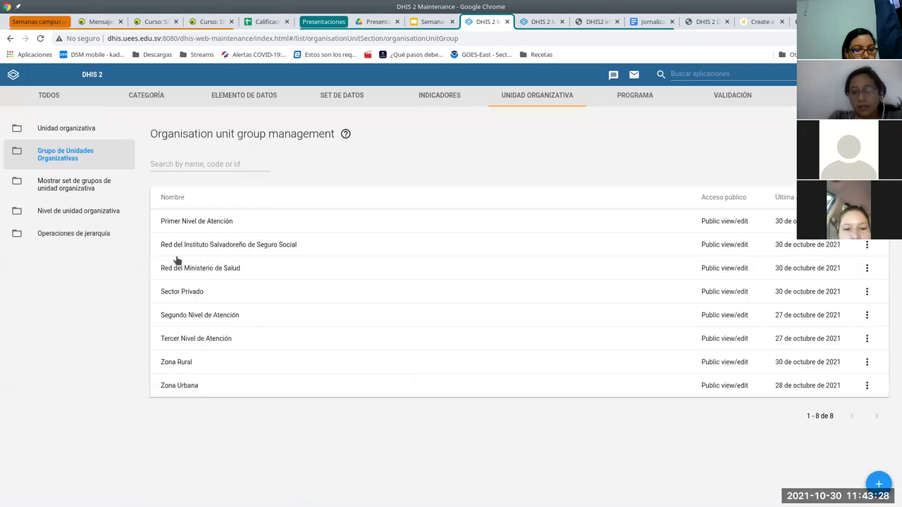
click(48, 131)
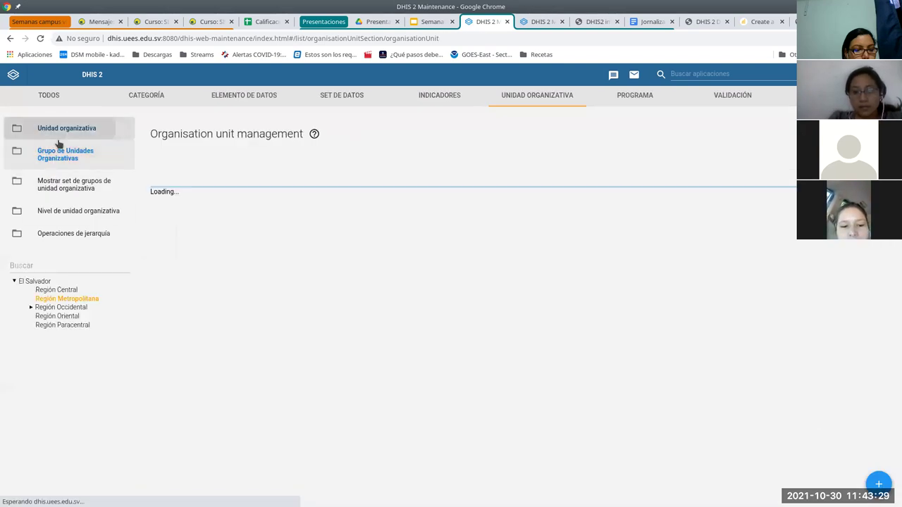
click(60, 317)
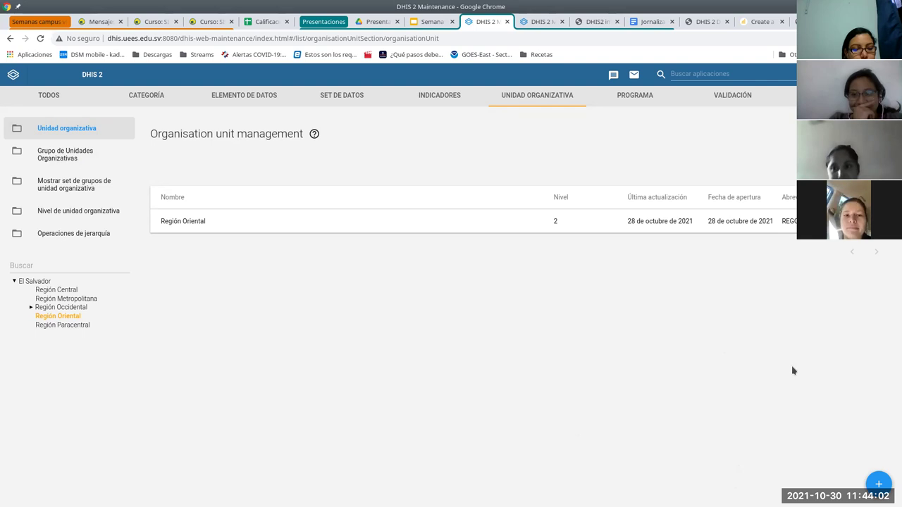
Switch to the Semana 11 presentation in Google Slides and start the slideshow from slide 8, on defining the data element descriptors
click(430, 21)
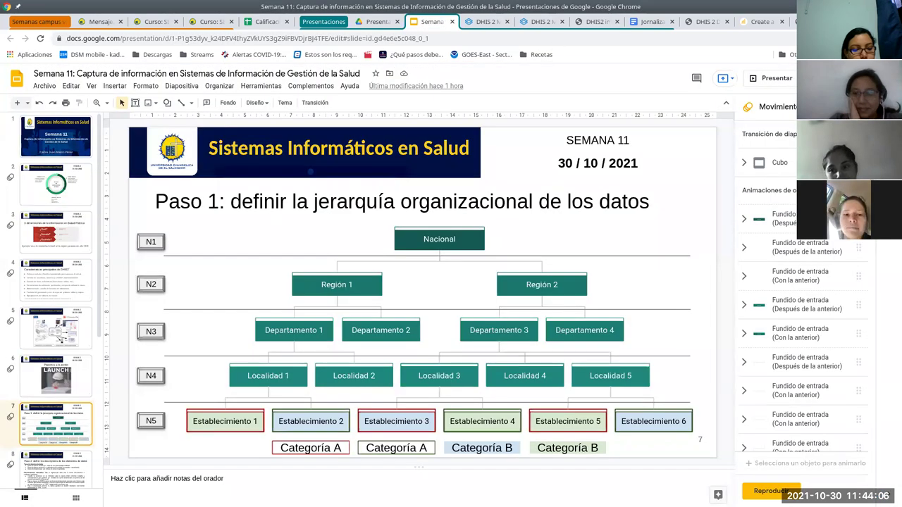
click(63, 482)
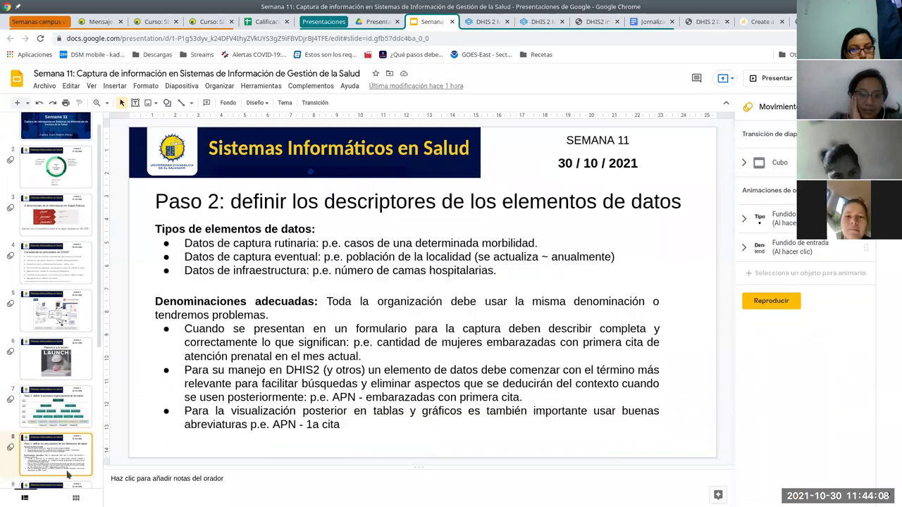
click(774, 78)
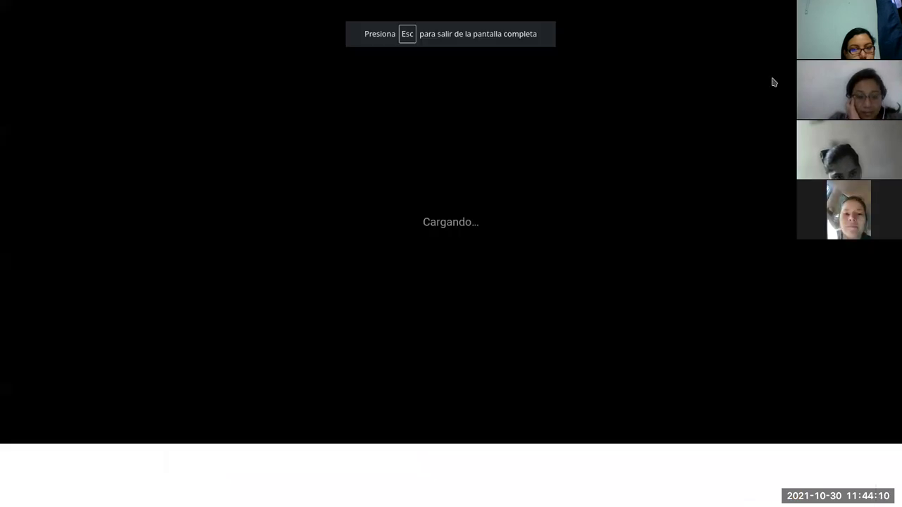
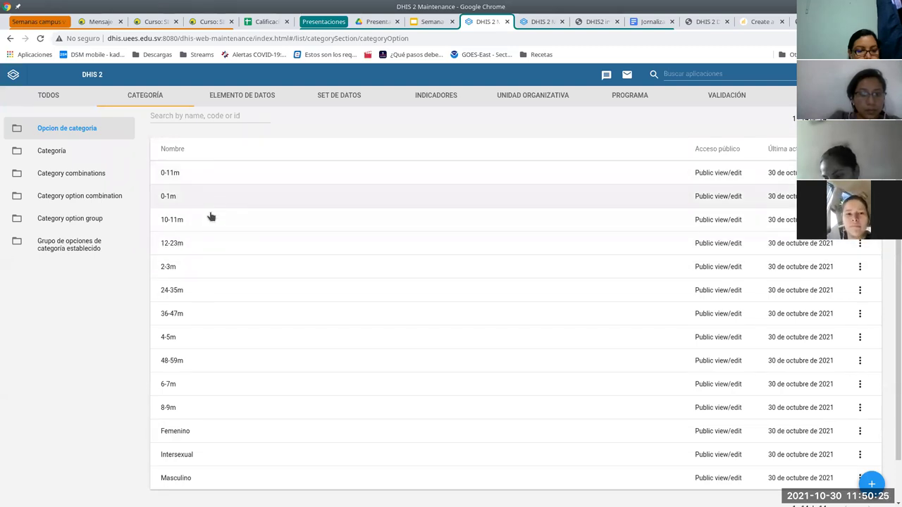
Look over the category options in the DHIS 2 maintenance app and examine the settings and assigned options of the category Sexo
scroll(203, 332, down, 1)
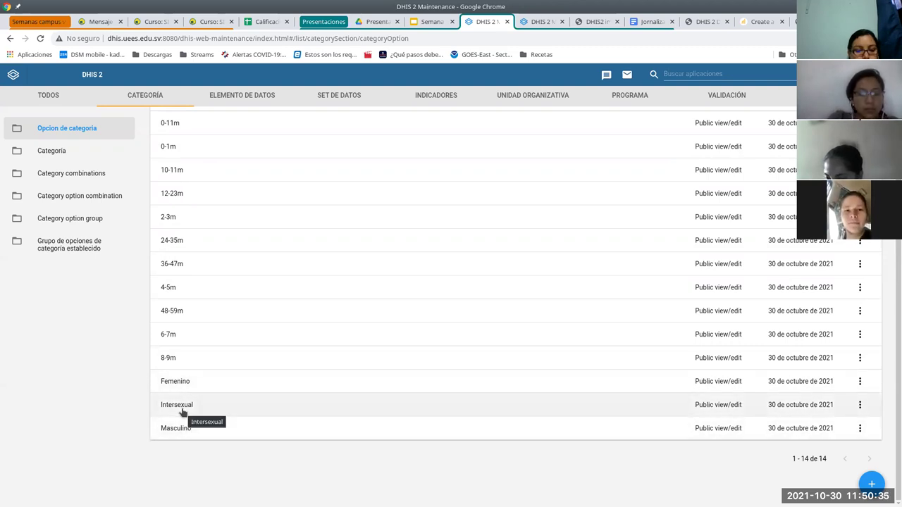
scroll(264, 358, up, 1)
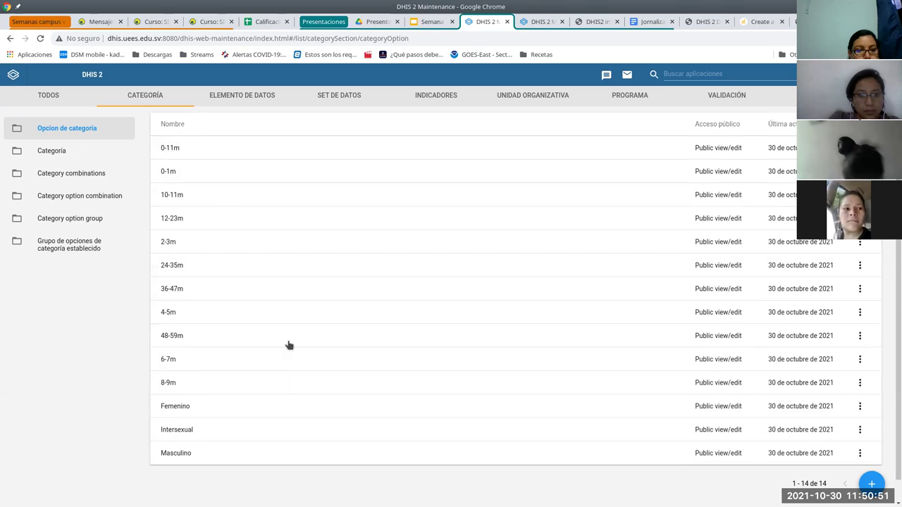
click(70, 152)
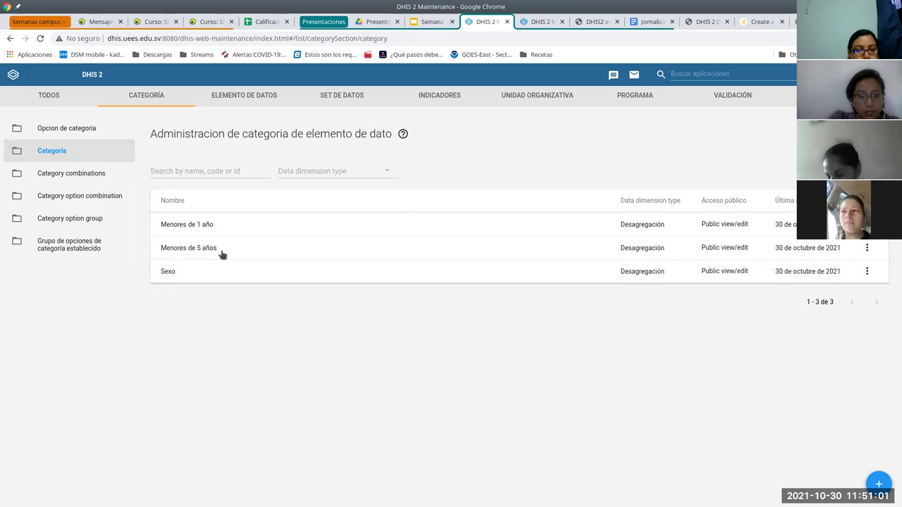
click(172, 275)
scroll(274, 262, down, 1)
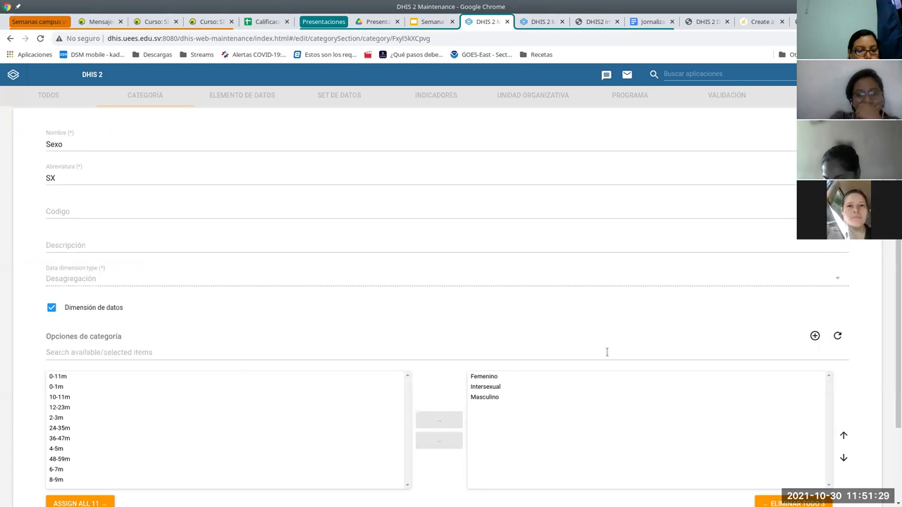
scroll(539, 408, down, 3)
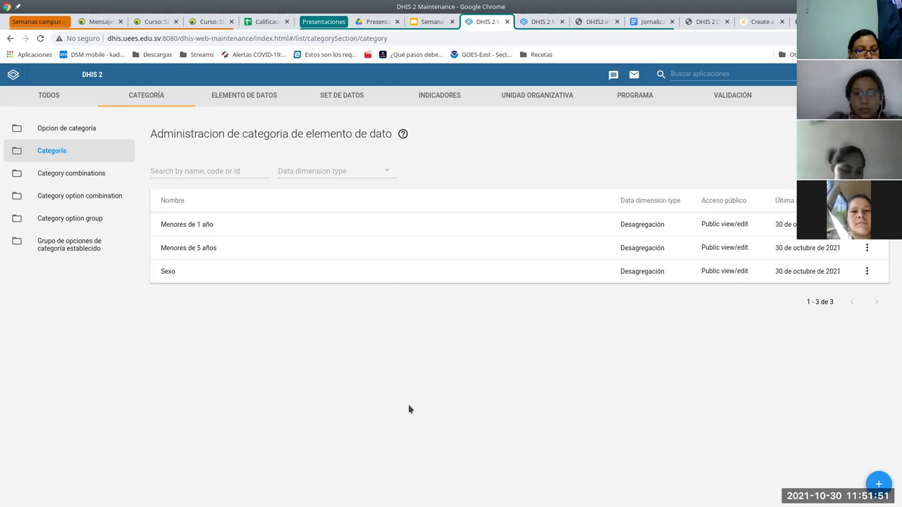
View the list of category combinations and switch to the Semana 11 presentation in Google Slides
click(97, 178)
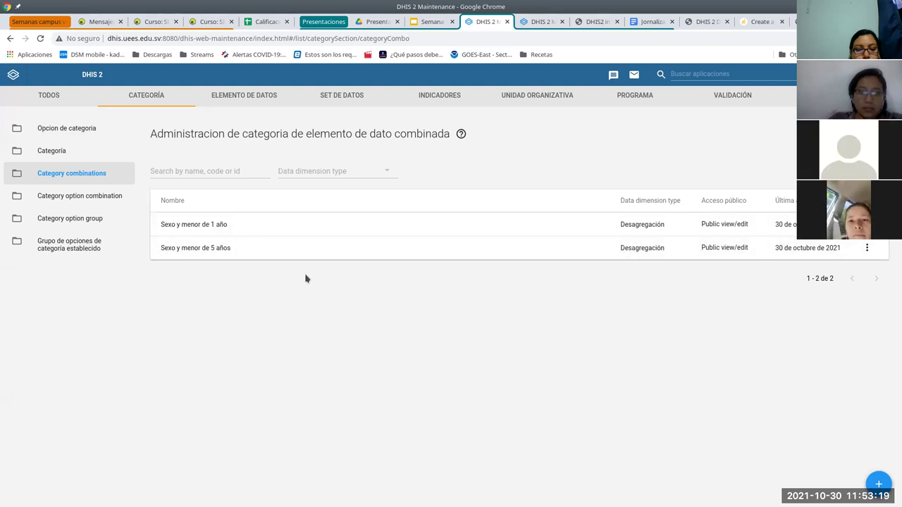
click(431, 22)
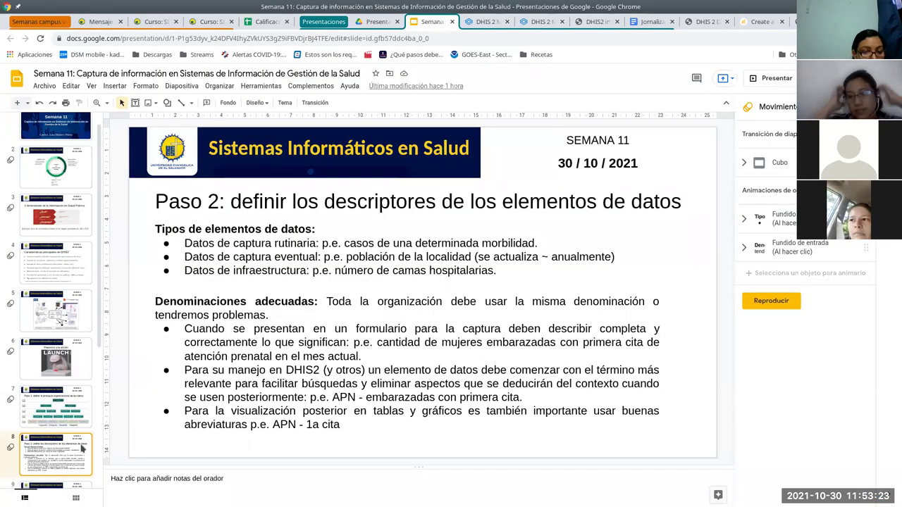
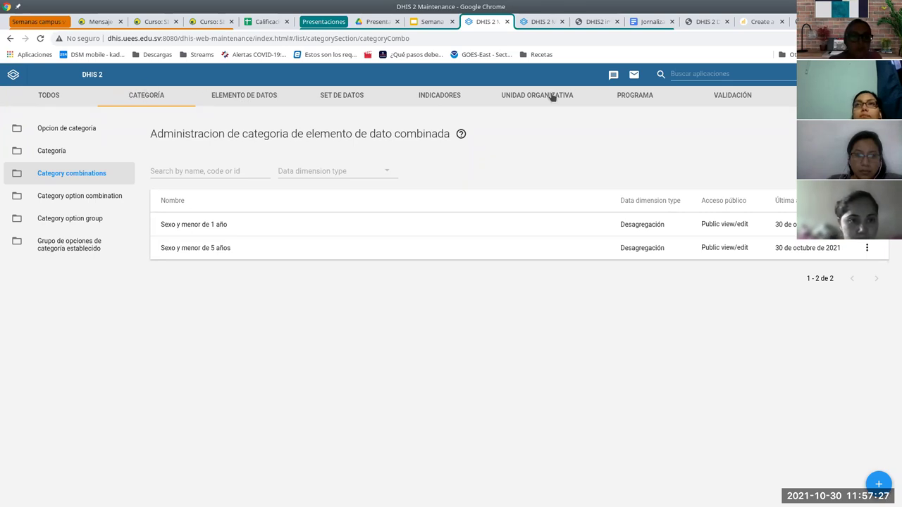
In the DHIS 2 maintenance app, start a new data element named "Partos humanizados" with the abbreviation "ParHum"
click(250, 95)
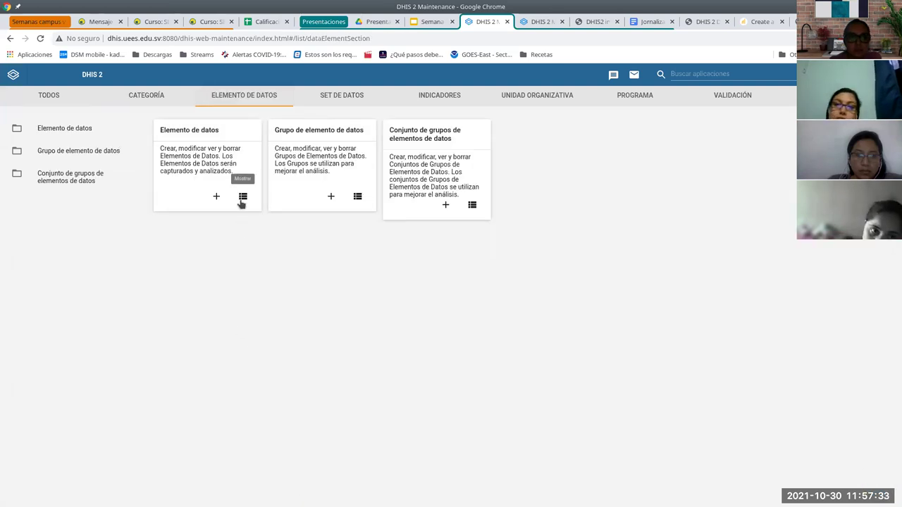
click(244, 197)
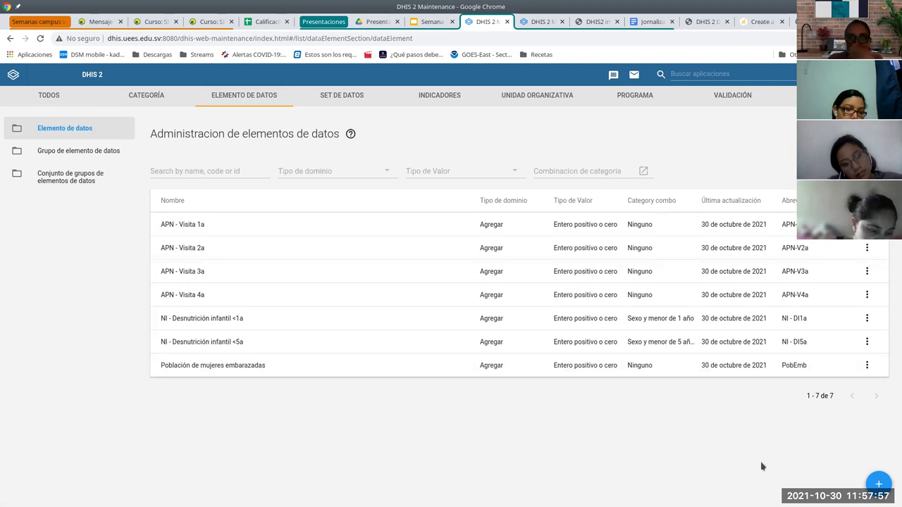
click(879, 484)
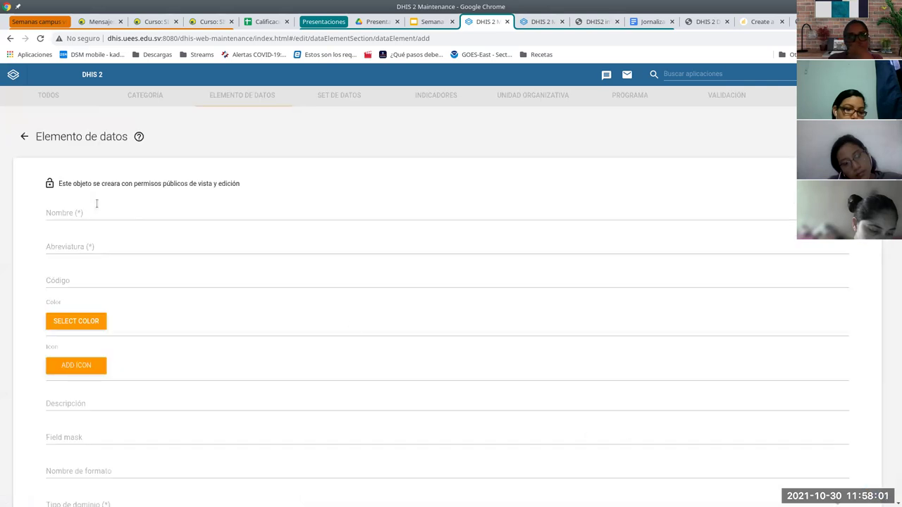
click(99, 212)
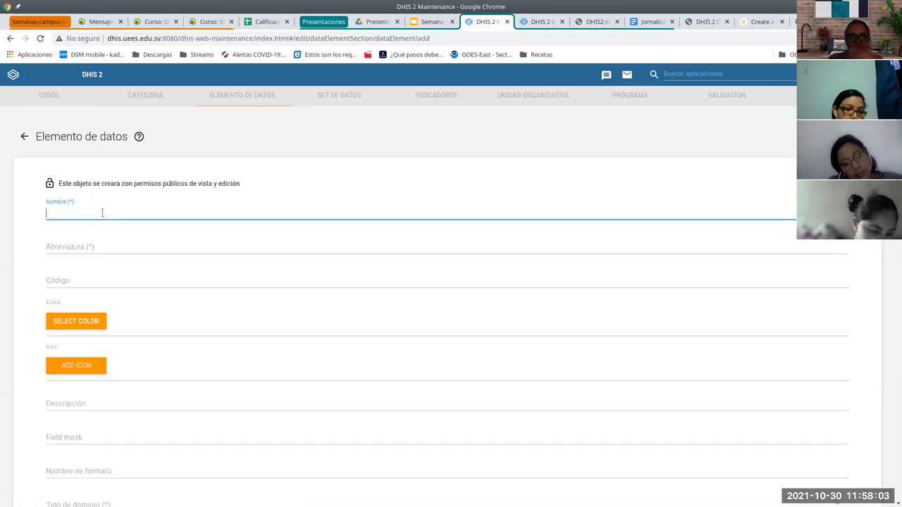
text(Partos humanizados)
key(Tab)
text(Par)
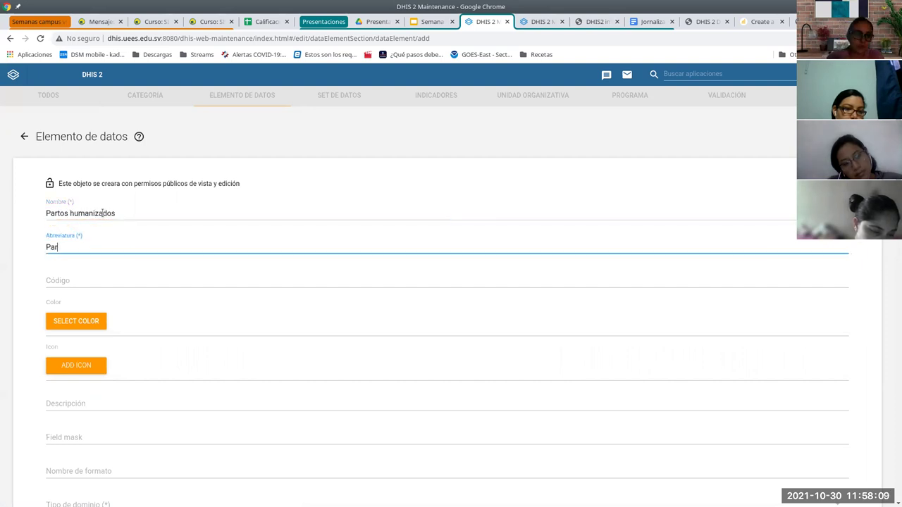
text(Hum)
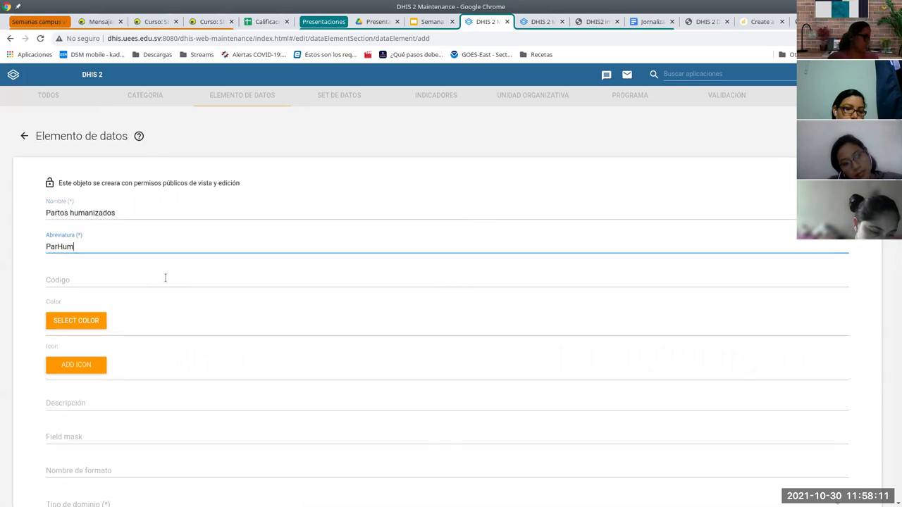
Set the domain type of the new data element Partos humanizados to Agregar
scroll(164, 274, down, 1)
scroll(163, 267, down, 1)
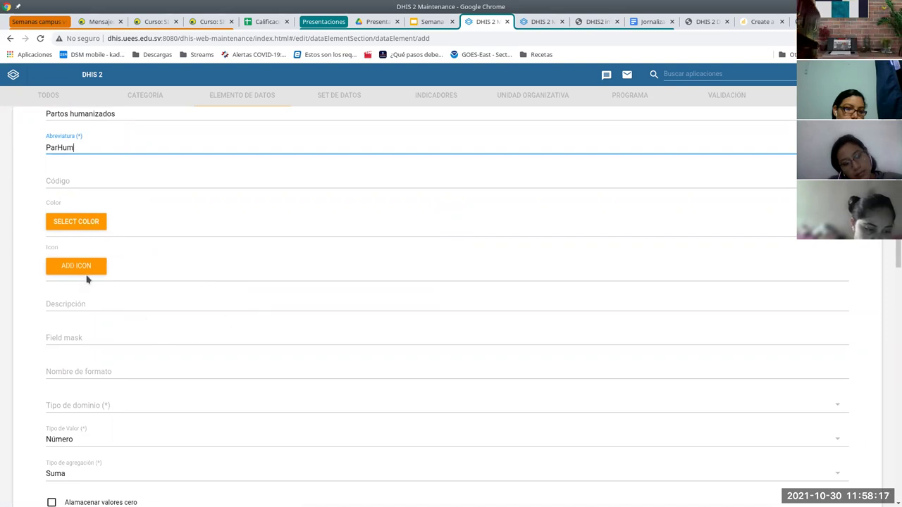
scroll(153, 357, down, 2)
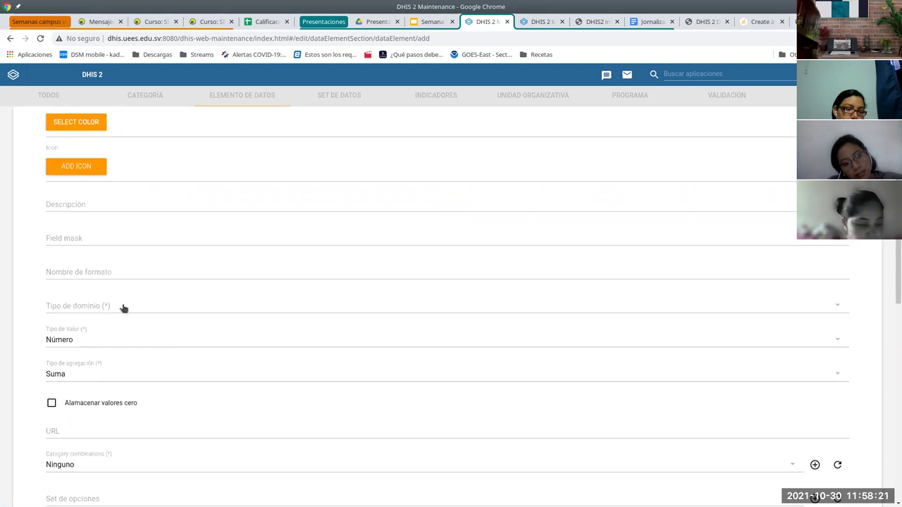
click(121, 310)
click(107, 293)
click(112, 308)
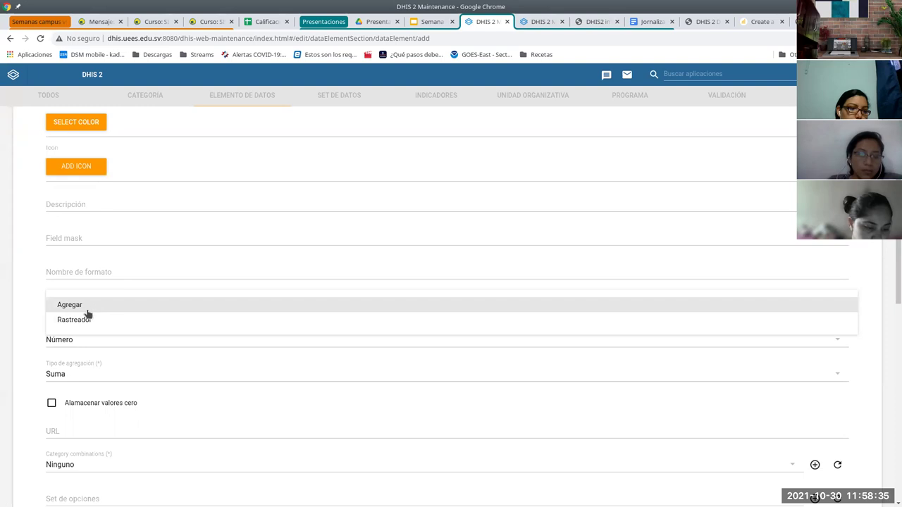
click(63, 306)
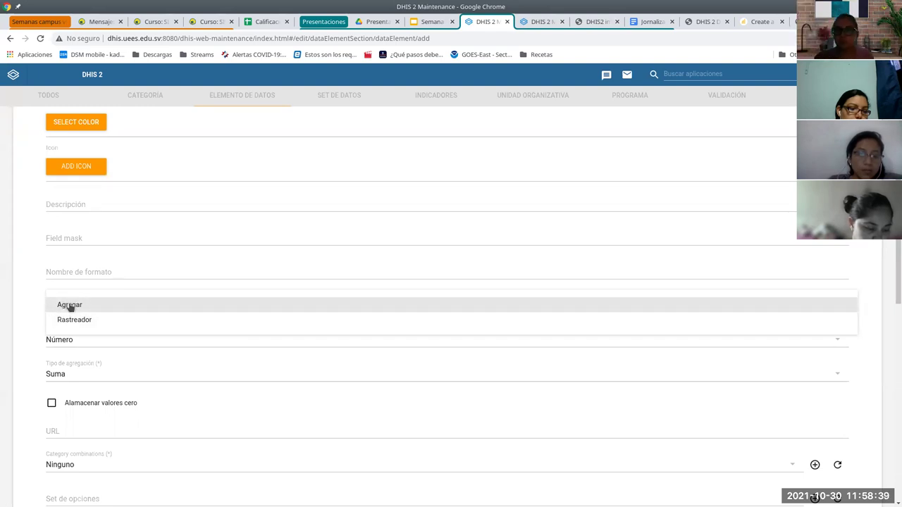
click(70, 306)
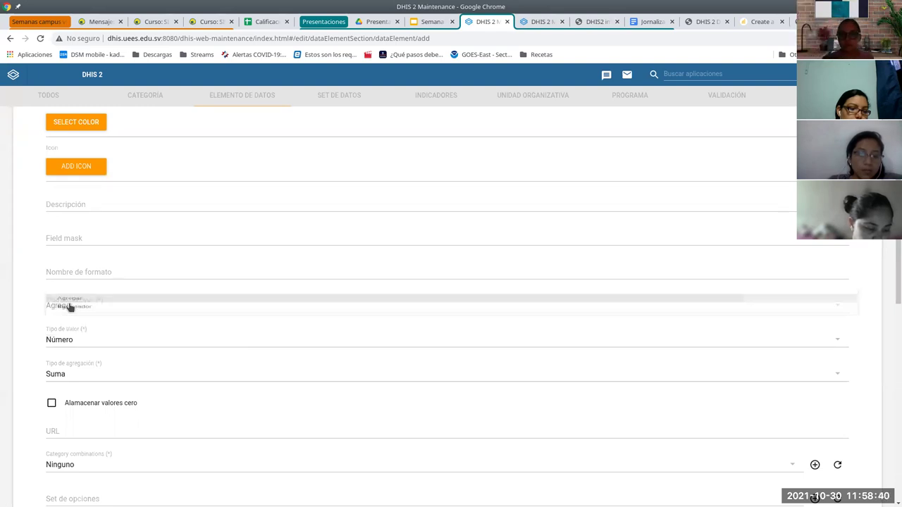
Set the data element's value type to "Entero positivo o cero" and enable the storing of zero values
click(72, 343)
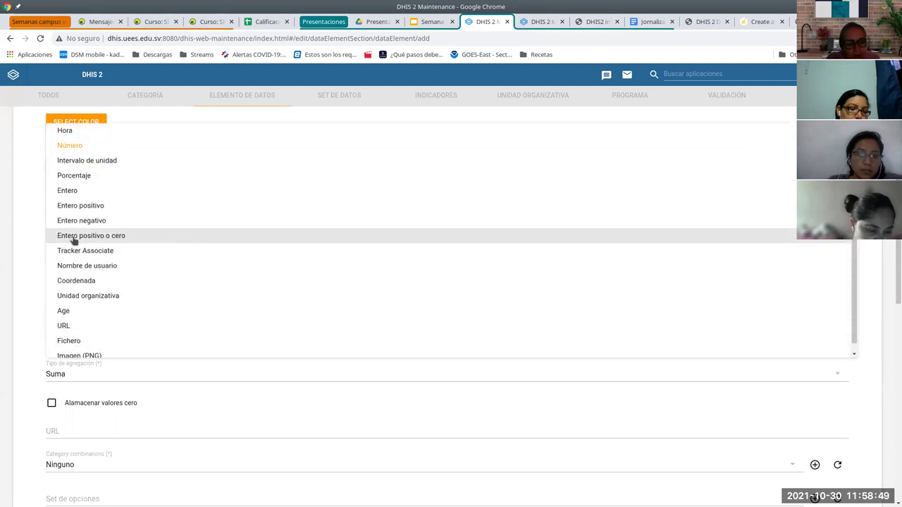
click(112, 237)
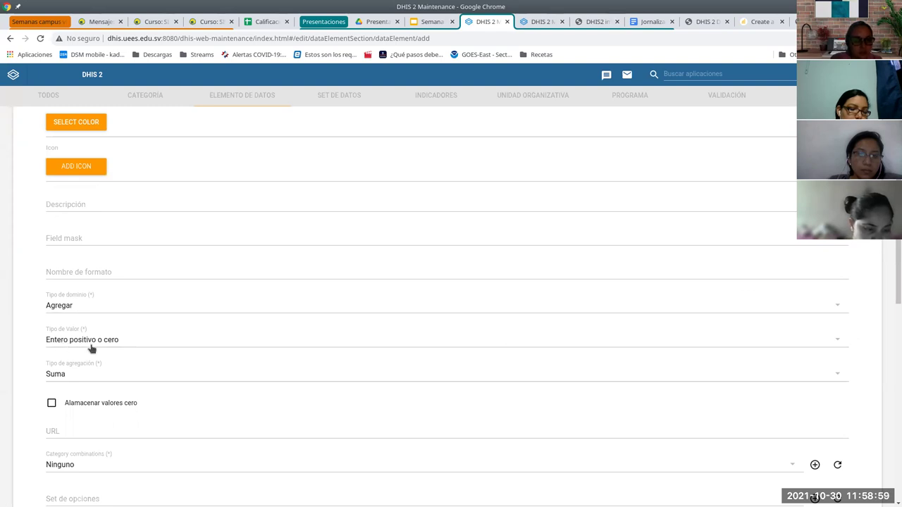
click(52, 404)
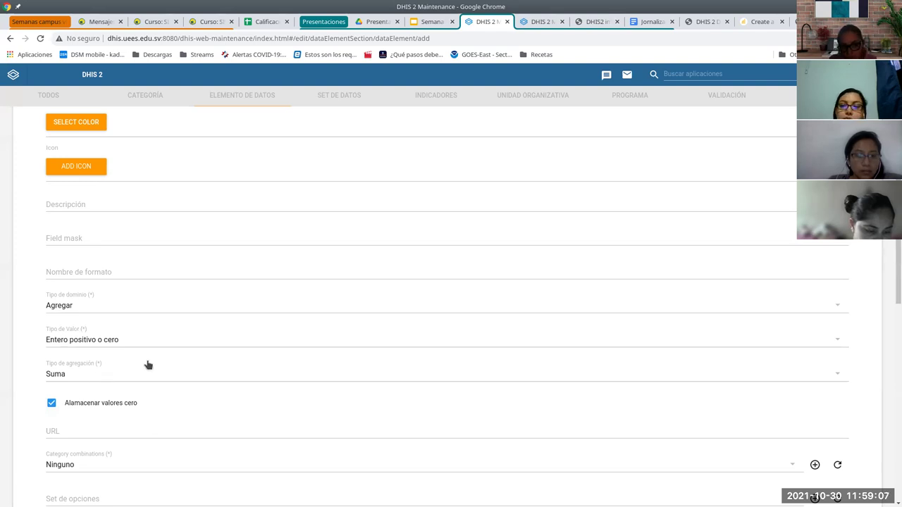
Examine the available aggregation types without changing Suma, and look over the data element's category combination and option set settings
click(61, 379)
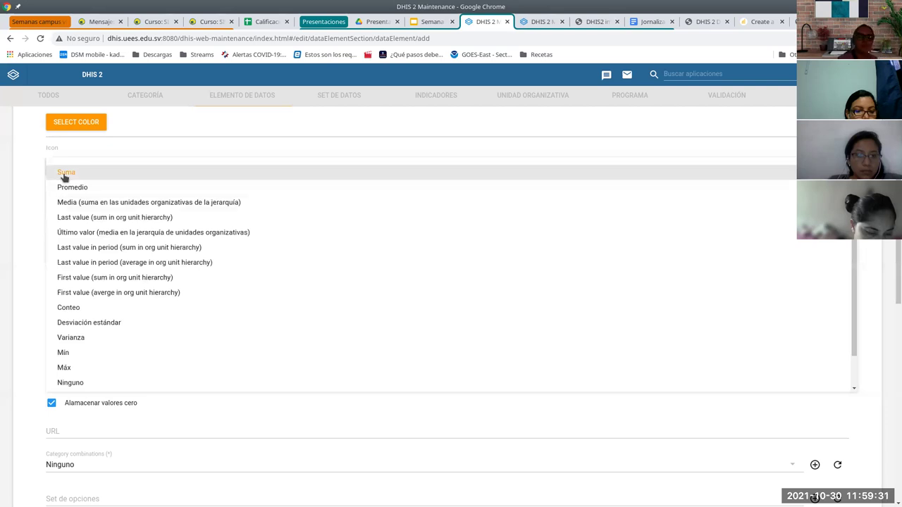
click(15, 240)
scroll(176, 357, down, 3)
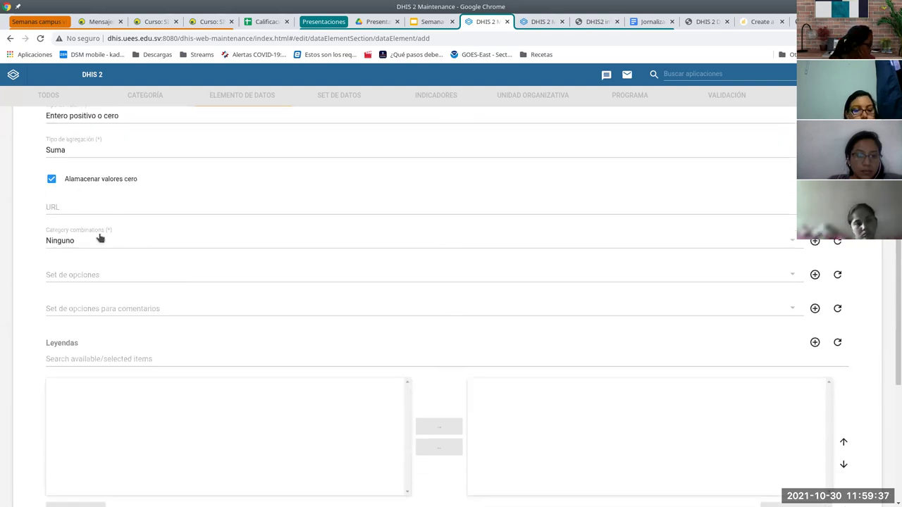
scroll(93, 246, up, 1)
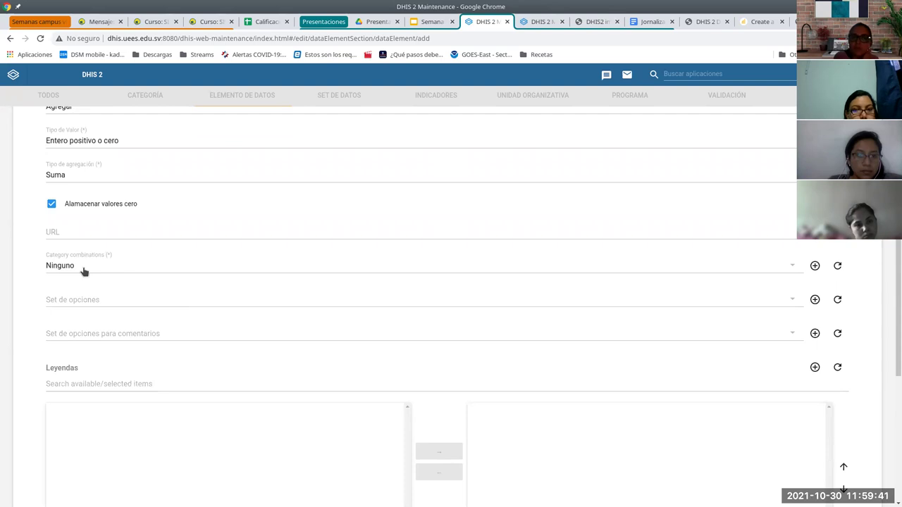
Check the category combinations available for the new data element
scroll(84, 272, up, 1)
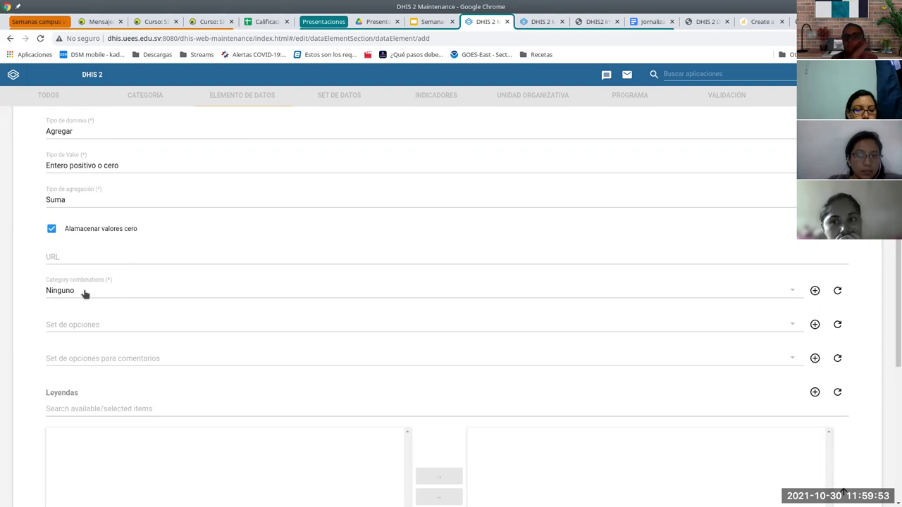
click(84, 293)
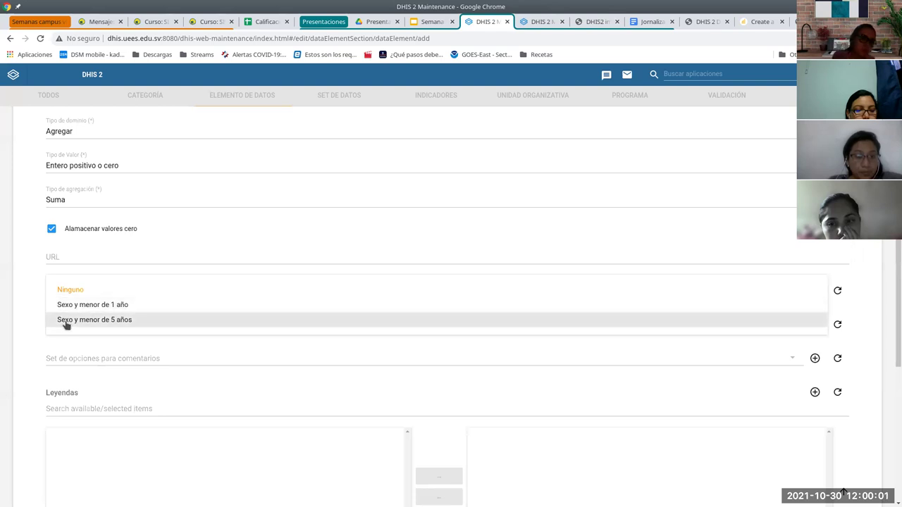
click(33, 299)
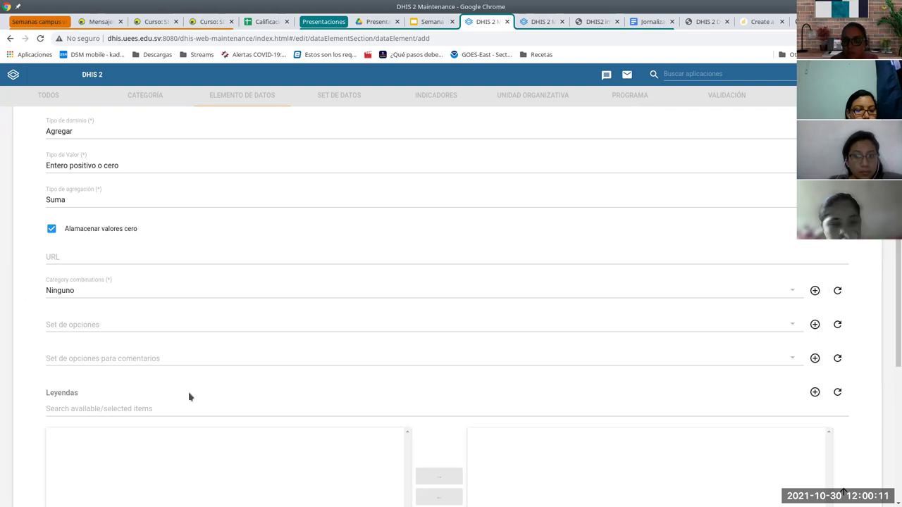
Assign the Departamental, Establecimiento, Local, Nacional and Regional aggregation levels to the data element and save it
scroll(117, 334, down, 1)
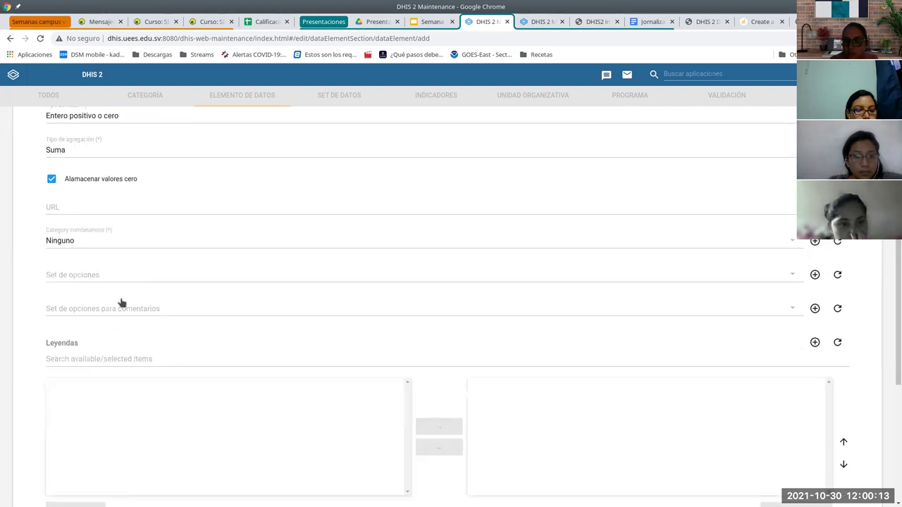
scroll(129, 326, down, 2)
scroll(203, 394, down, 4)
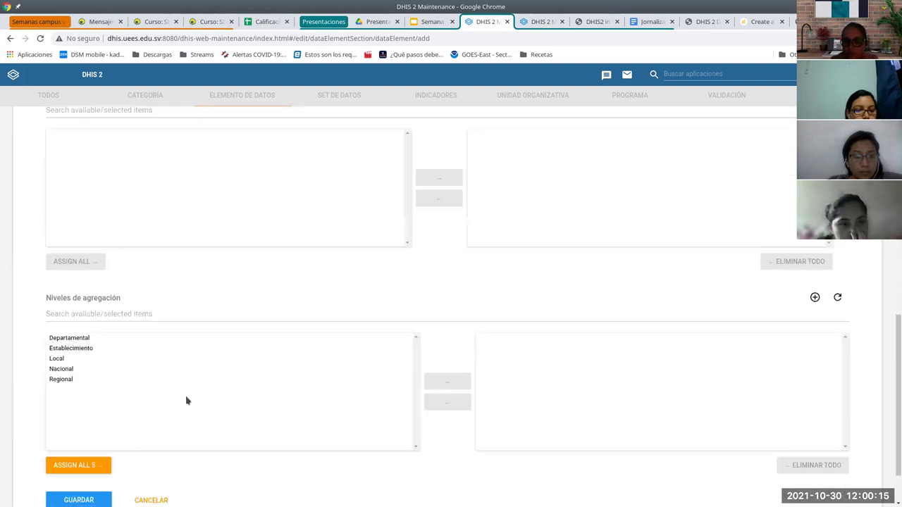
drag(129, 271, 127, 317)
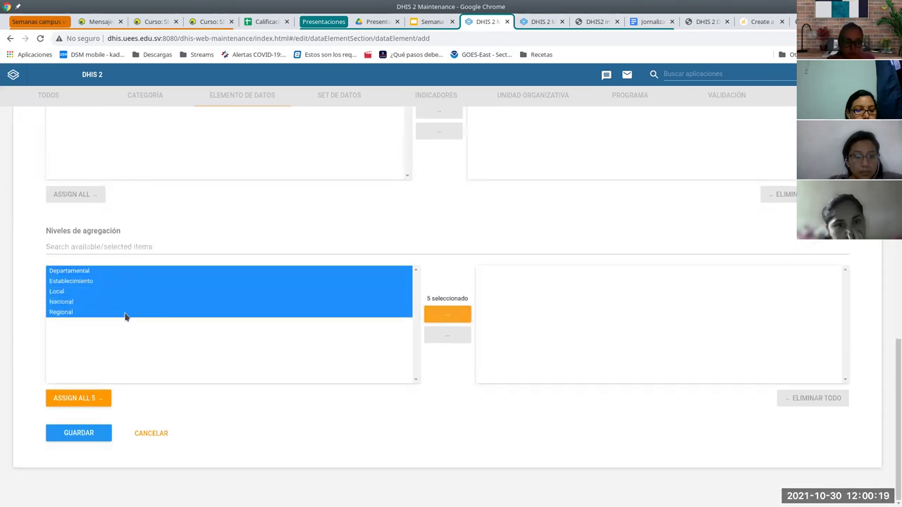
click(455, 317)
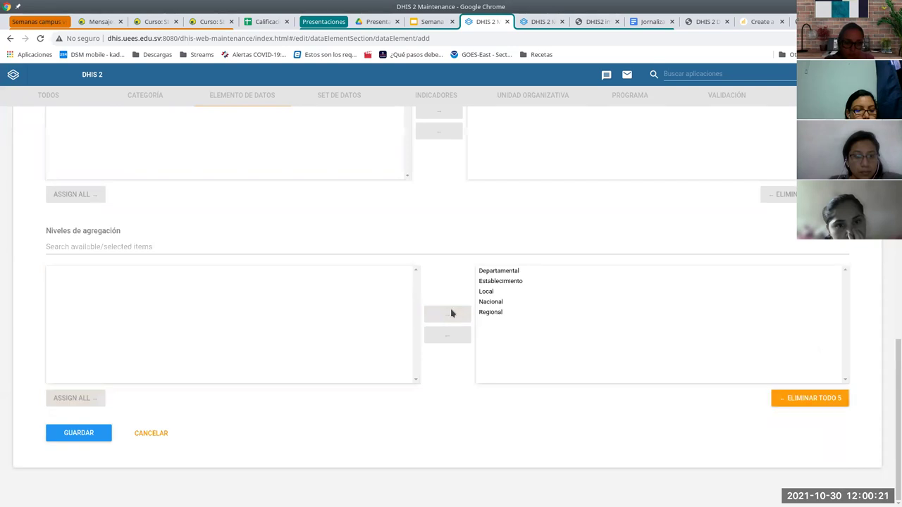
click(86, 432)
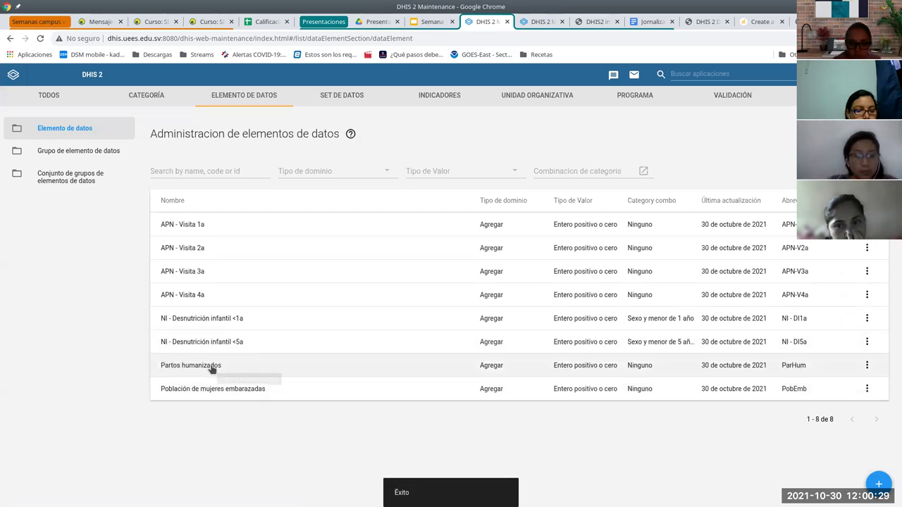
Start a new data element and make its name ready for entry
click(877, 485)
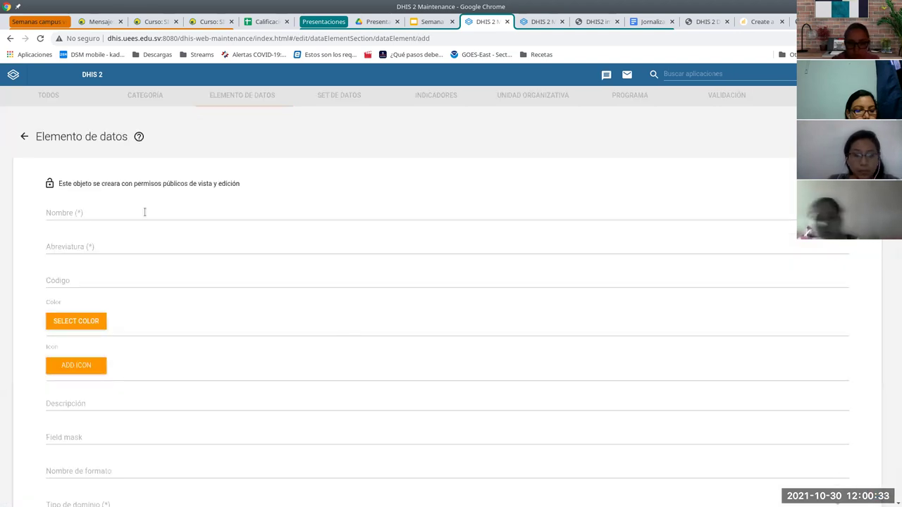
click(144, 212)
text(Despe)
key(BackSpace)
key(BackSpace)
key(BackSpace)
key(BackSpace)
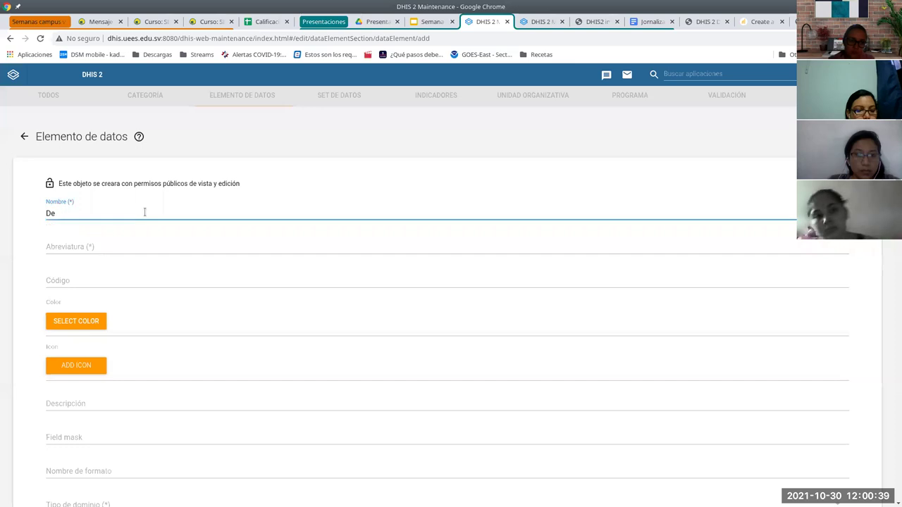
key(BackSpace)
text(Embara)
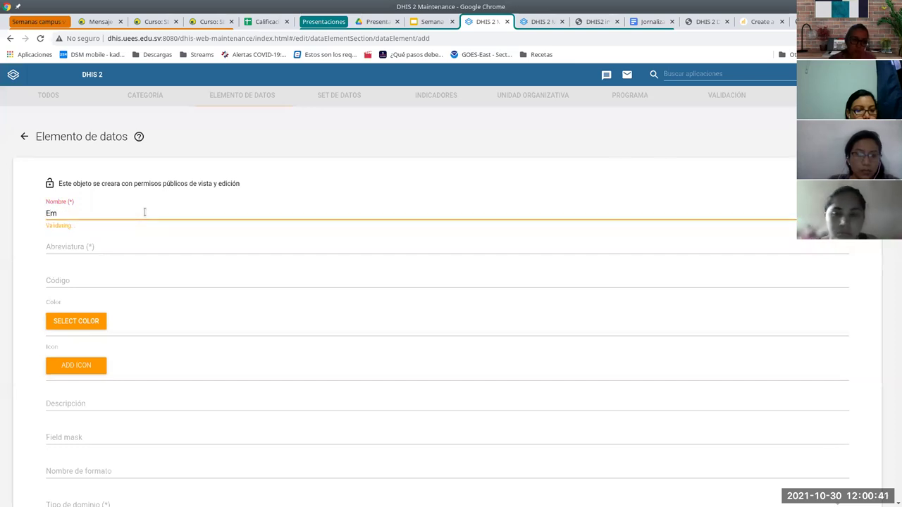
key(BackSpace)
key(BackSpace)
key(BackSpace)
key(BackSpace)
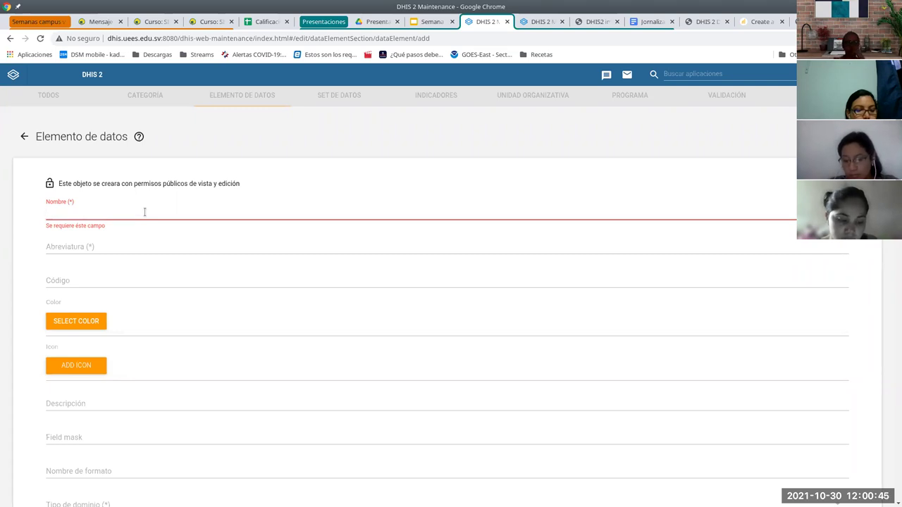
Name the data element Depresión posparto and give it the abbreviation DepPosPar
text(Dep)
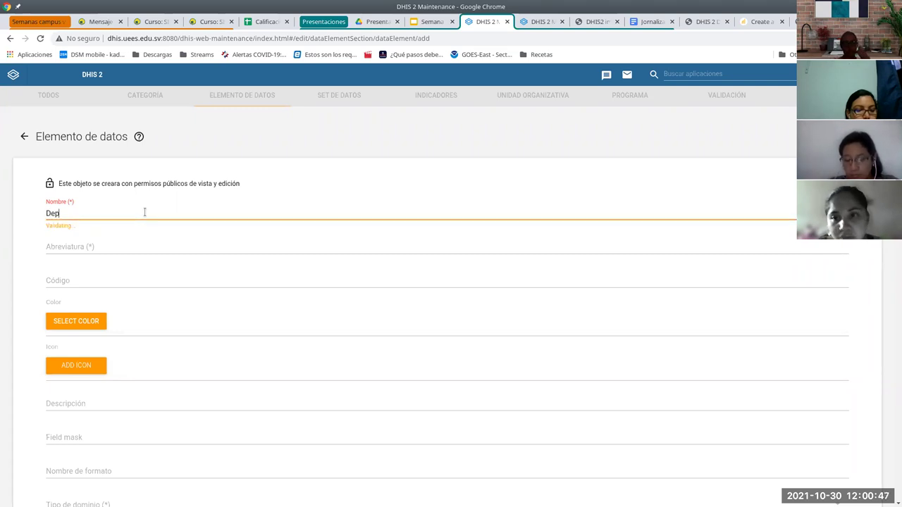
text(resión )
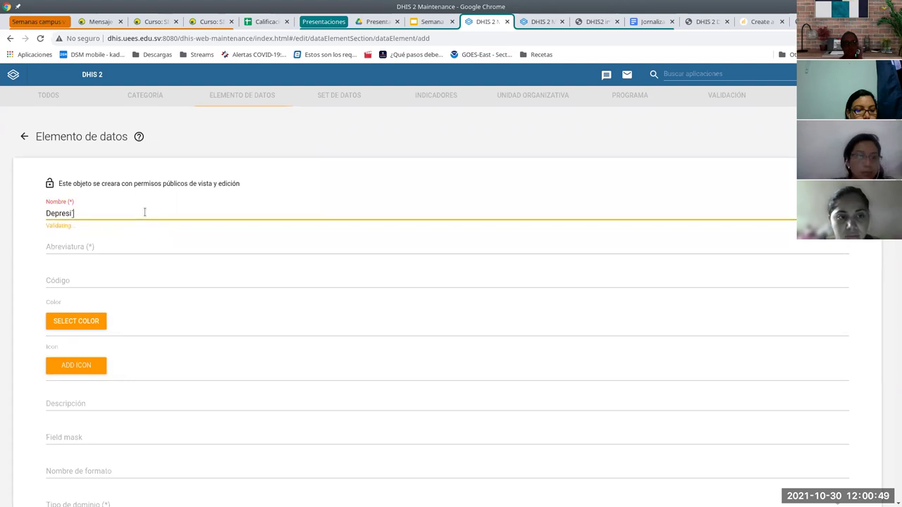
text(posparto)
key(Tab)
text(DepPo)
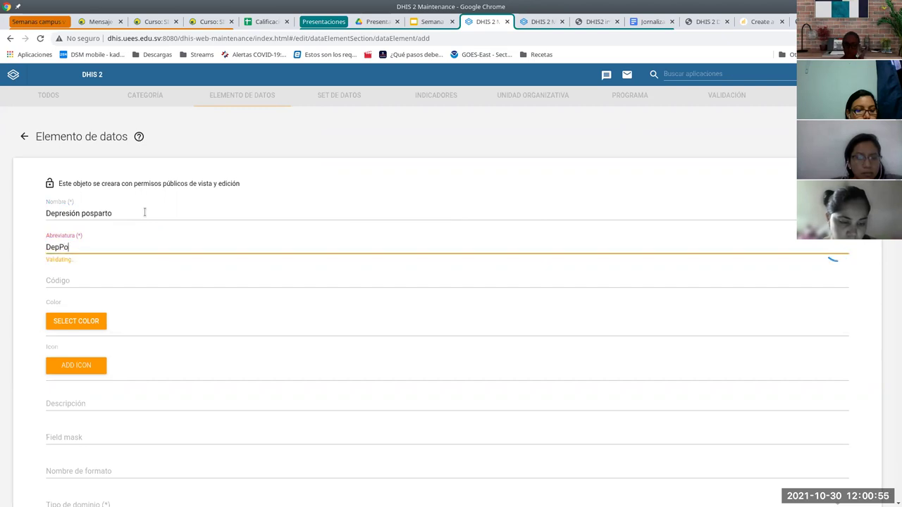
text(SPar)
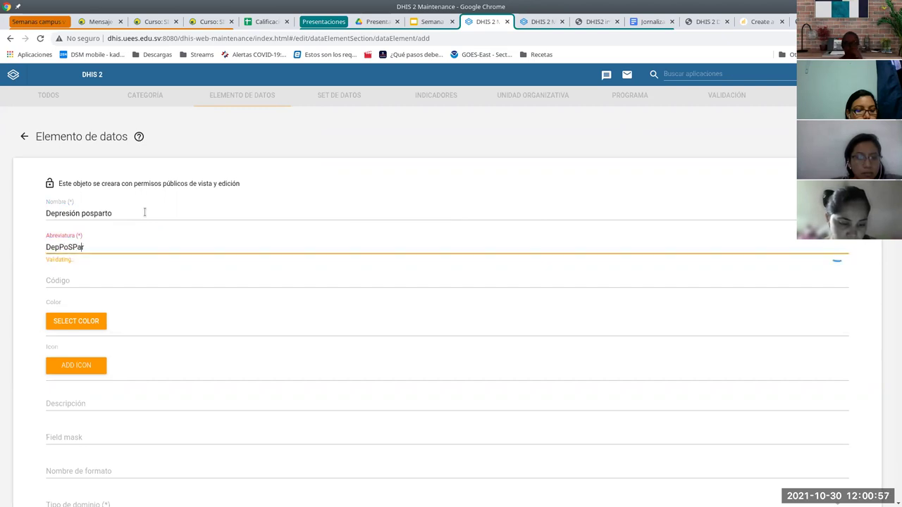
Set the data element's value type to Entero positivo o cero and enable storing zero values
scroll(133, 372, down, 3)
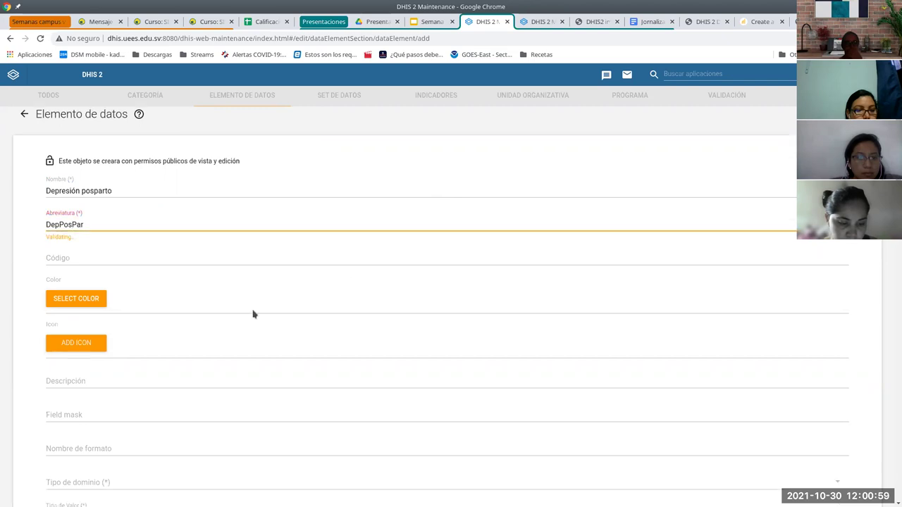
click(102, 342)
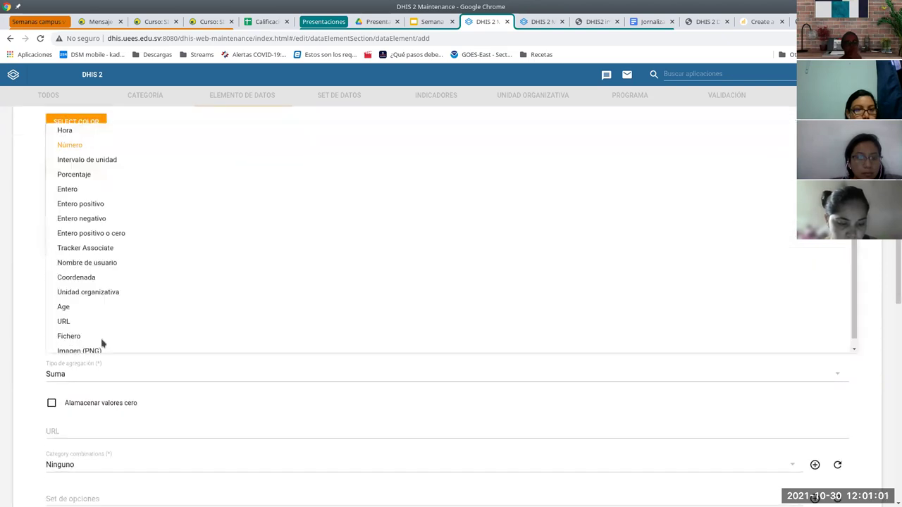
click(101, 236)
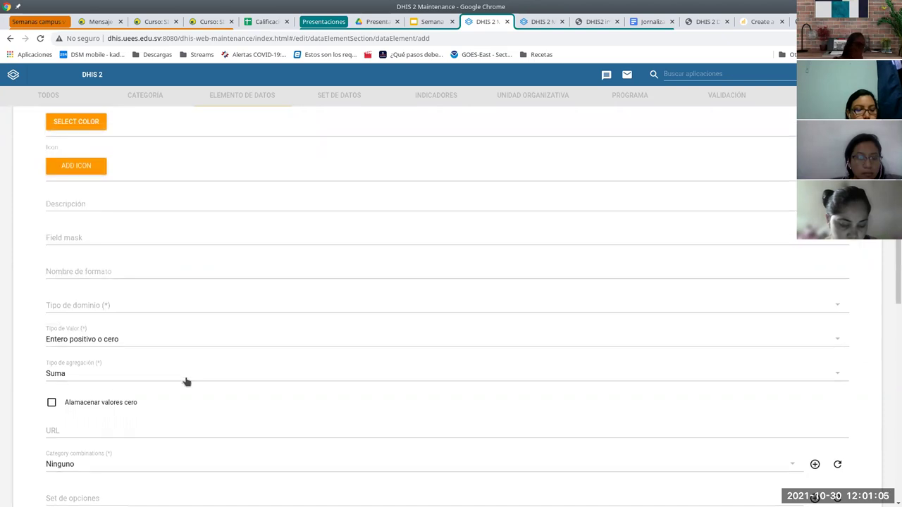
scroll(65, 333, down, 1)
click(52, 329)
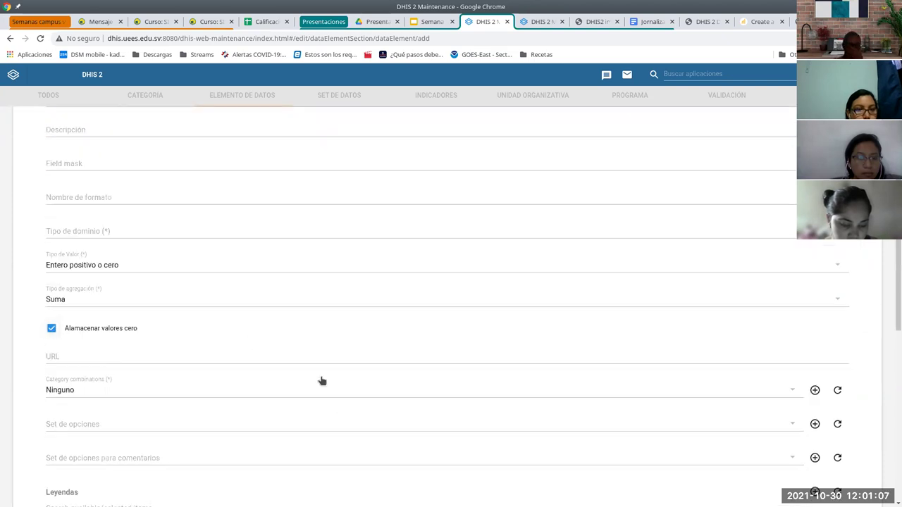
Assign all five aggregation levels, Departamental through Regional, to Depresión posparto and try to save it
scroll(268, 366, down, 2)
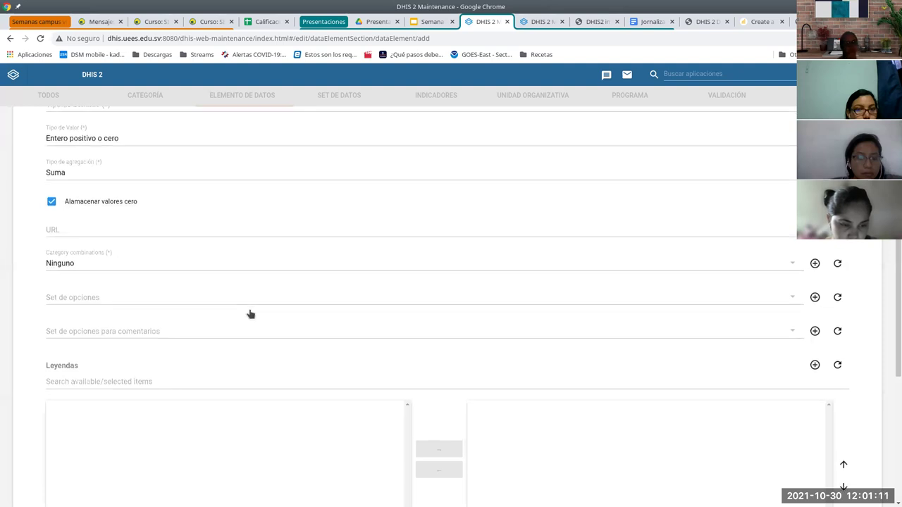
scroll(249, 312, down, 5)
drag(150, 342, 131, 381)
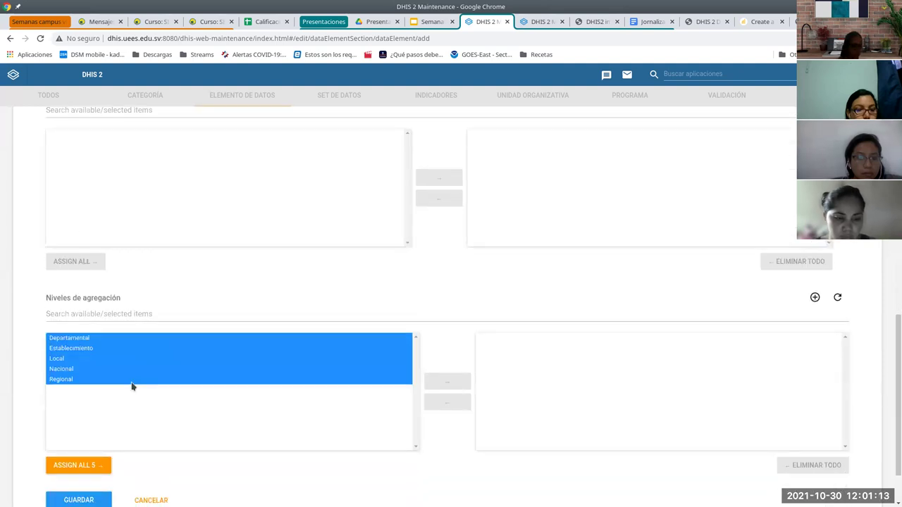
click(433, 380)
click(78, 501)
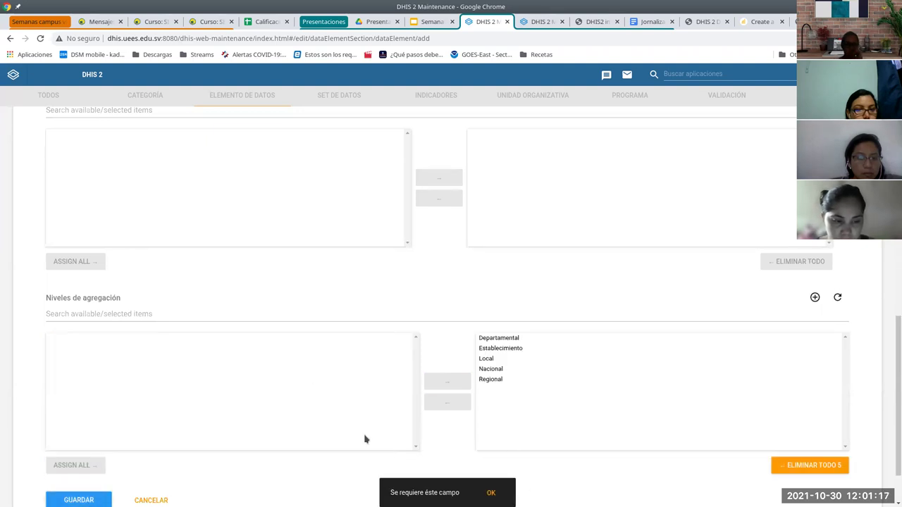
Set the required domain type of Depresión posparto to Agregar and save the data element
scroll(312, 413, up, 10)
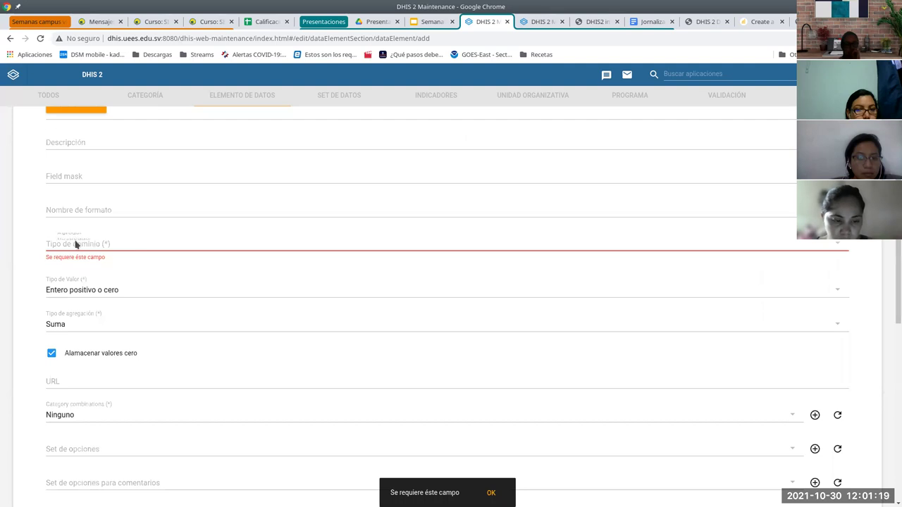
click(75, 243)
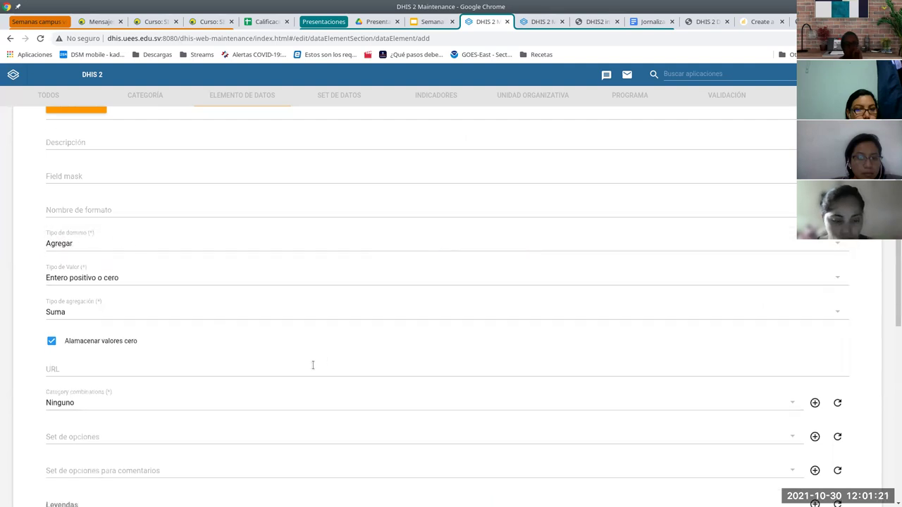
scroll(313, 365, down, 7)
click(95, 434)
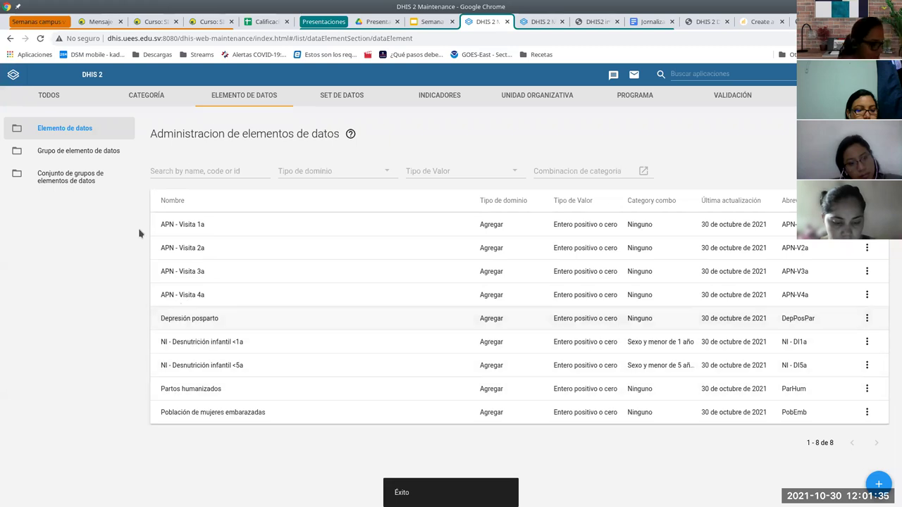
Open the data element groups list, copy the group name Parto y puerperio from the Google Slides presentation, and return to DHIS 2
click(97, 155)
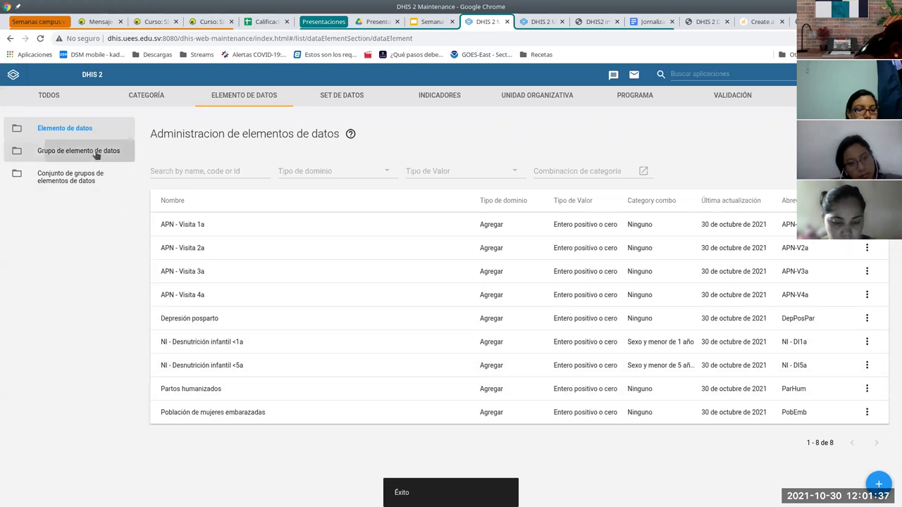
click(432, 22)
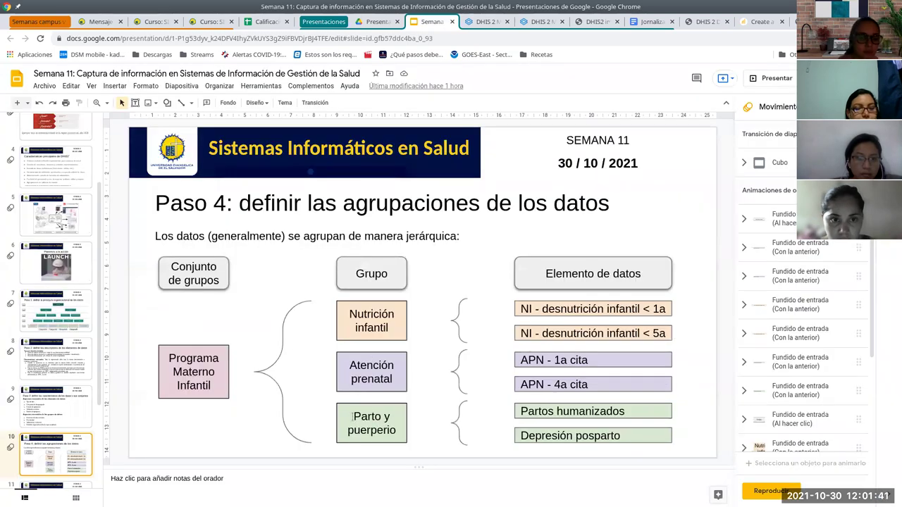
triple_click(352, 417)
key(ctrl+c)
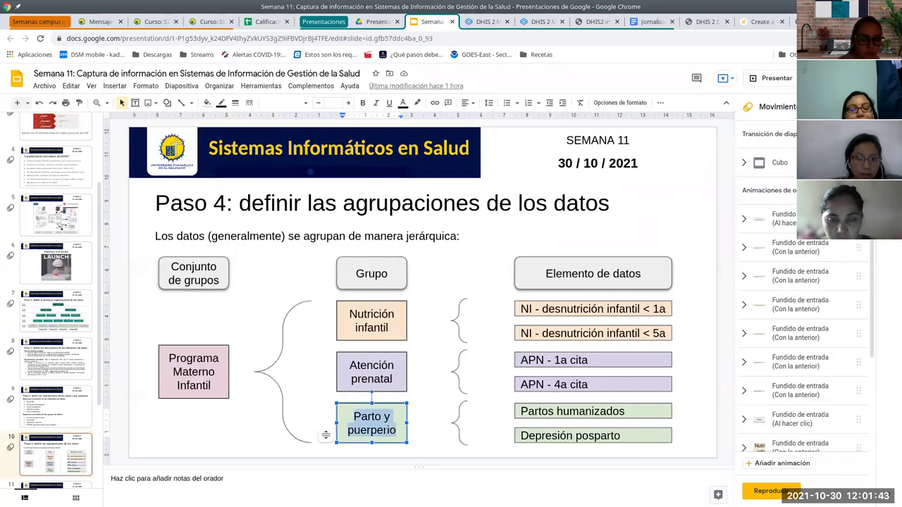
right_click(380, 423)
click(409, 204)
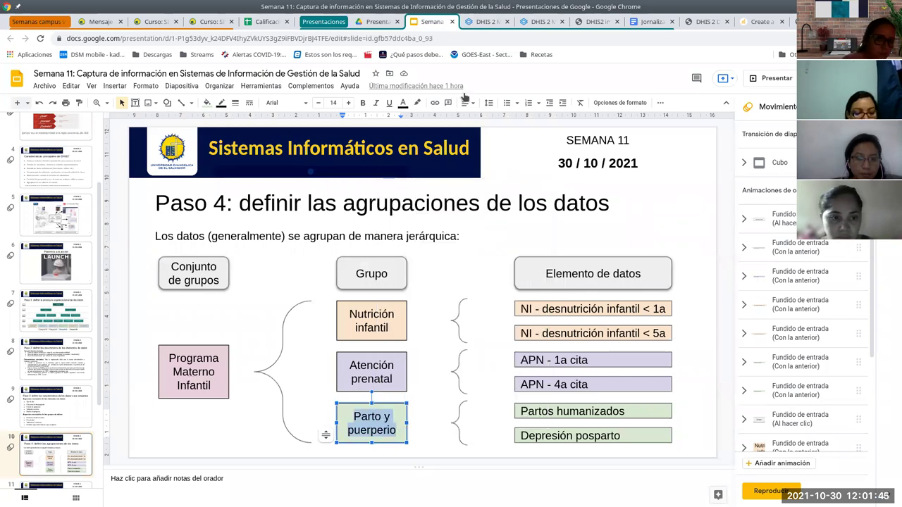
click(487, 21)
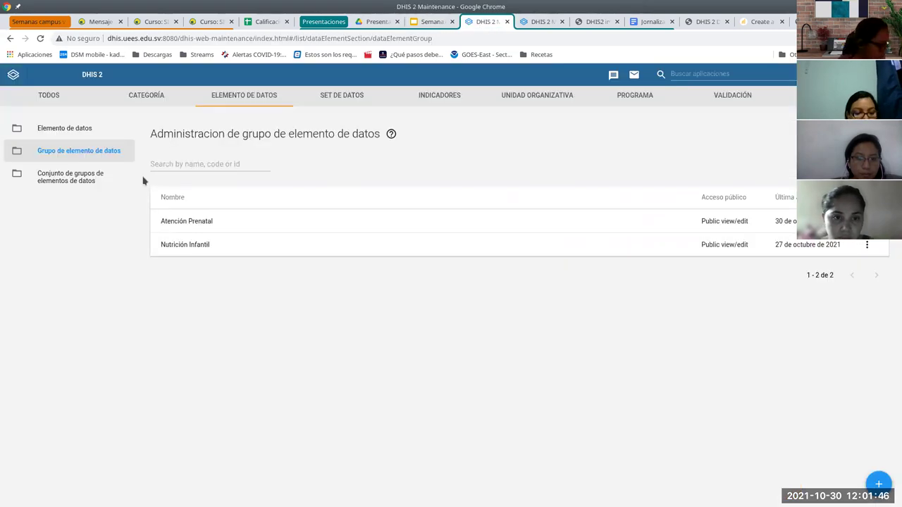
Start a new data element group named Parto y puerperio with the abbreviation ParPuer
click(879, 484)
click(91, 221)
key(ctrl+v)
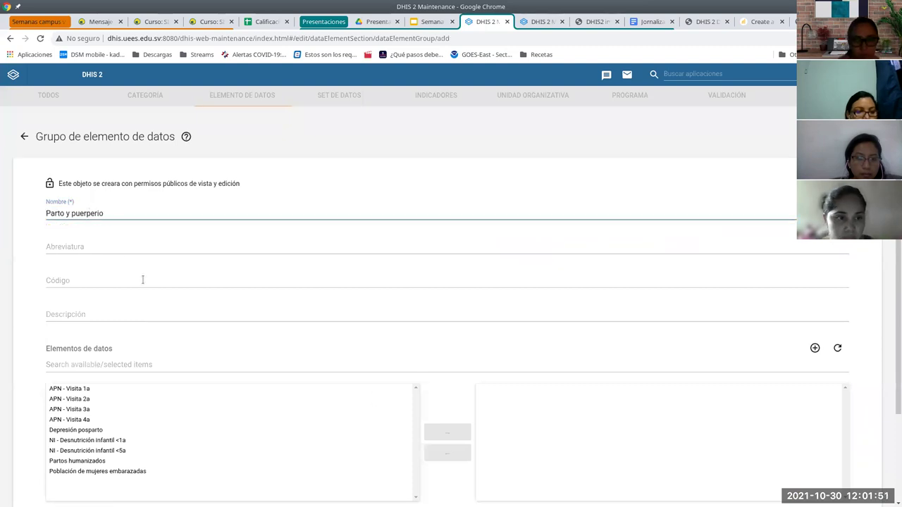
click(103, 249)
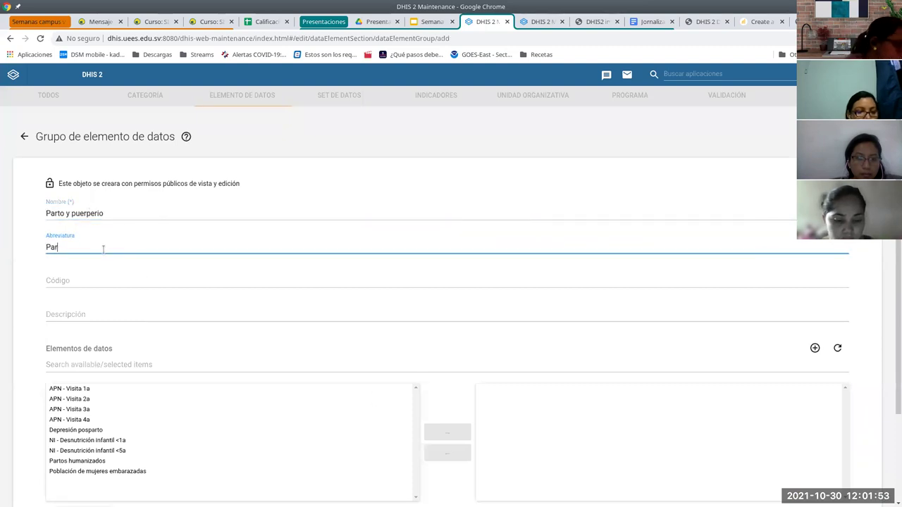
text(ParPuer)
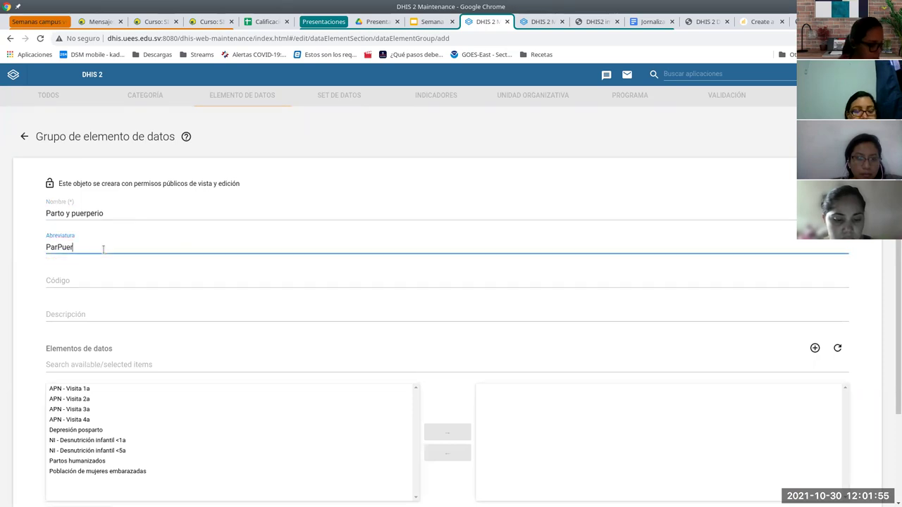
scroll(164, 324, down, 1)
scroll(218, 460, down, 2)
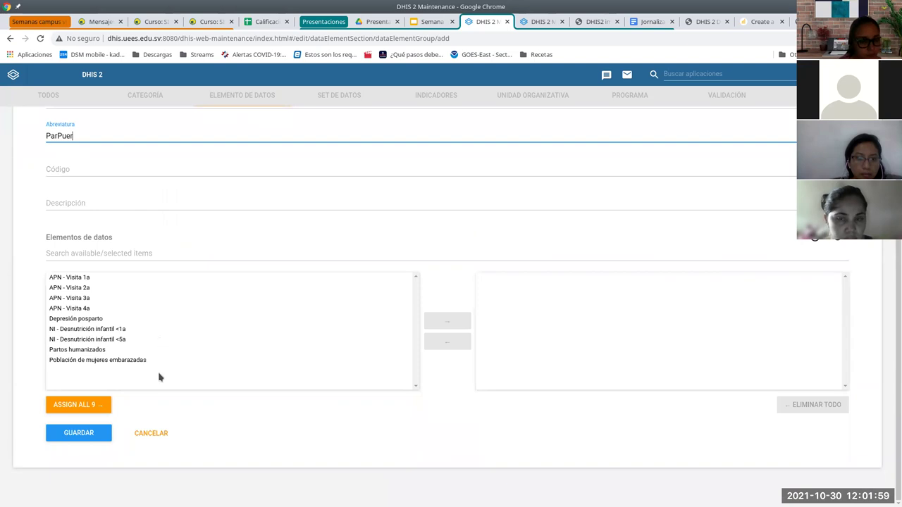
Assign the data elements Depresión posparto and Partos humanizados to the Parto y puerperio group and save it
click(80, 319)
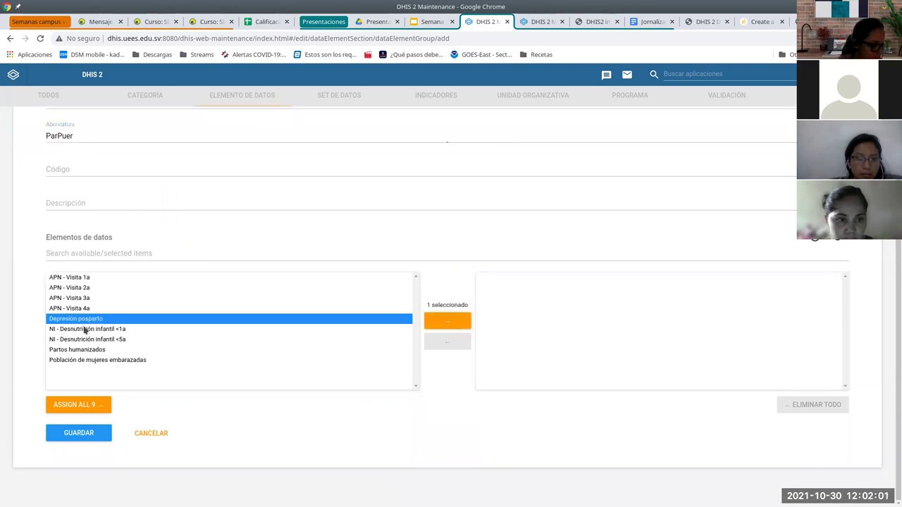
ctrl+click(100, 351)
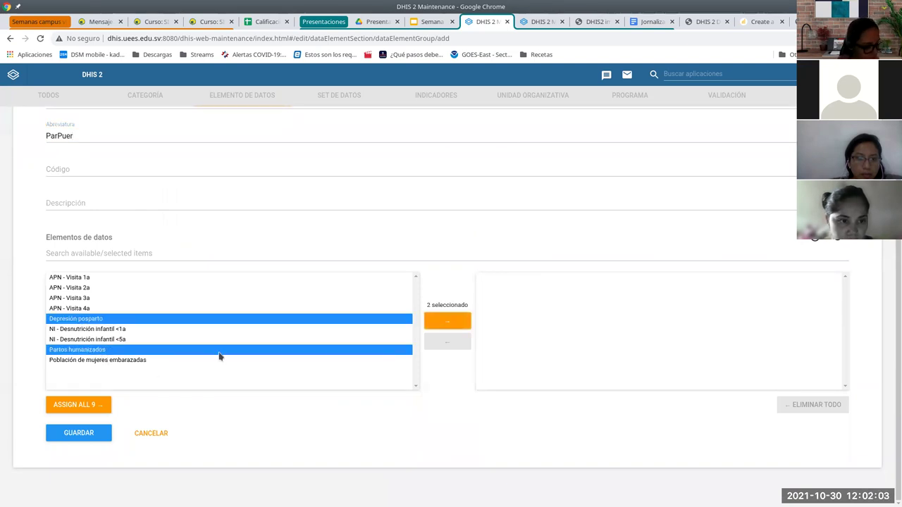
click(442, 320)
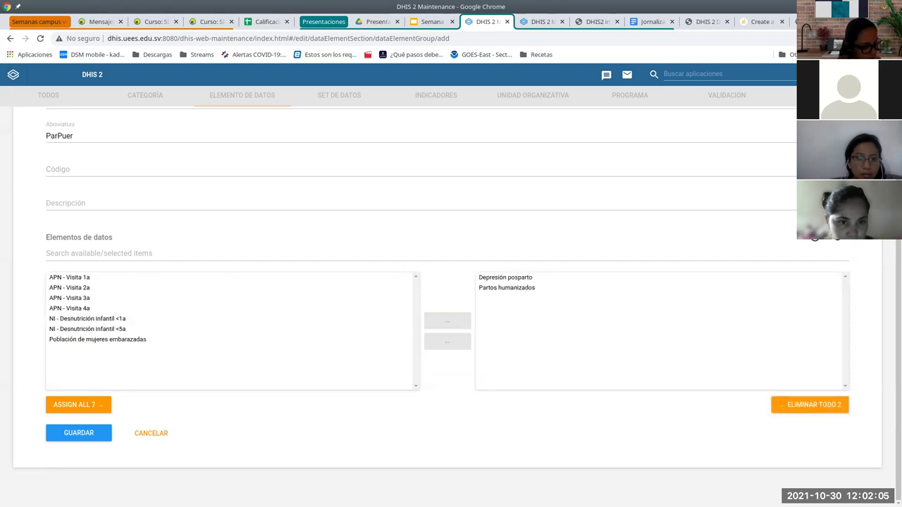
click(89, 434)
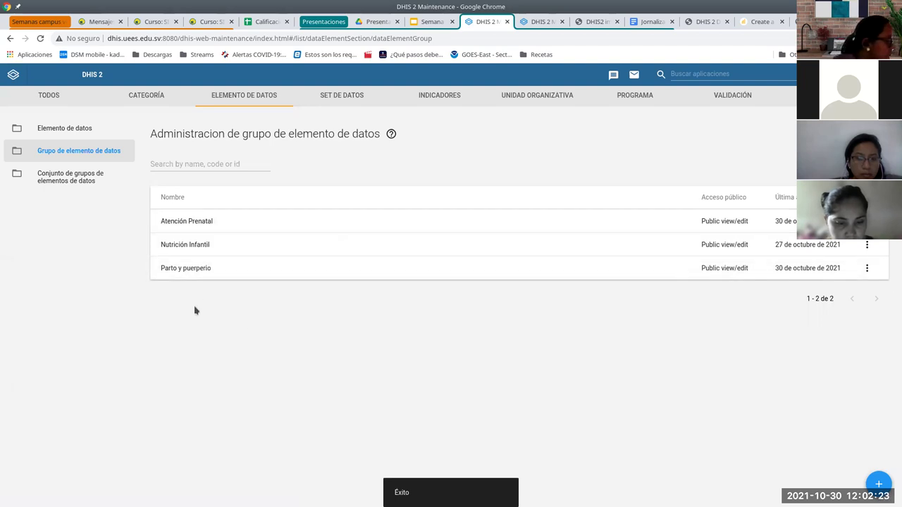
Add the Parto y puerperio group to the Programa Materno Infantil data element group set and save it
click(84, 180)
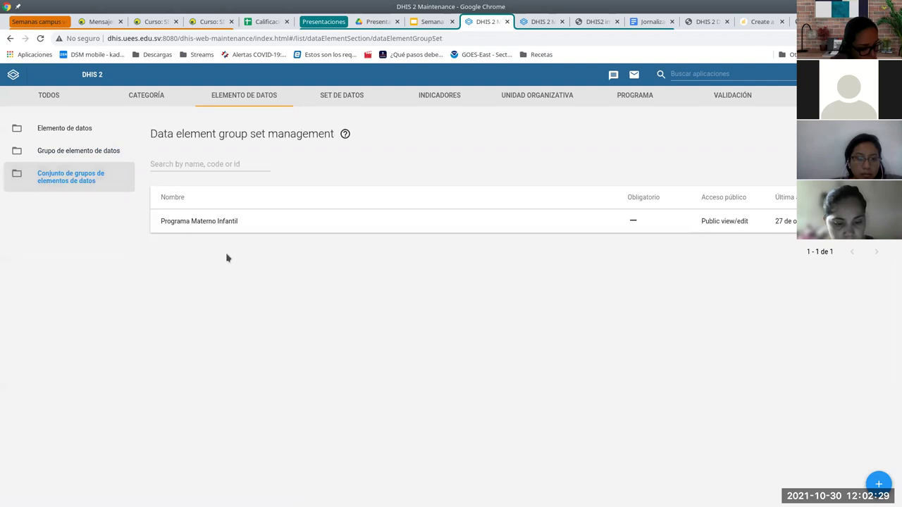
click(185, 223)
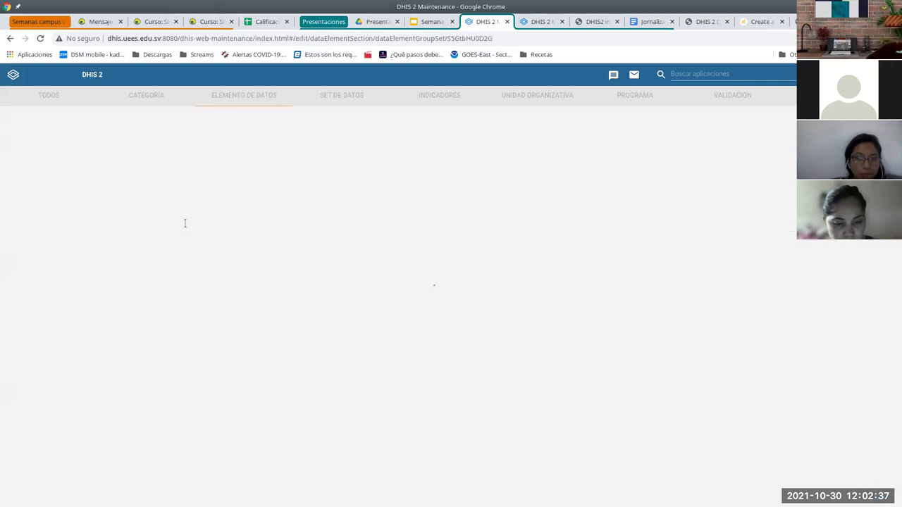
scroll(351, 264, down, 2)
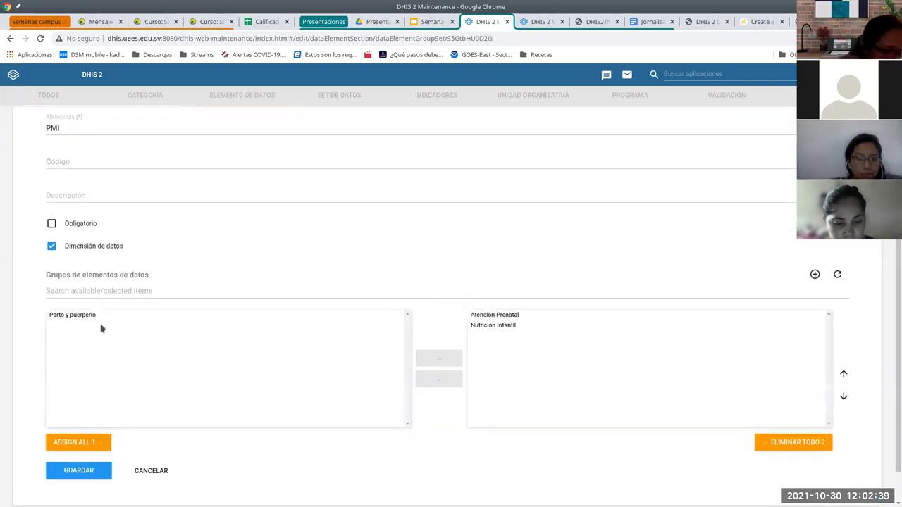
click(80, 316)
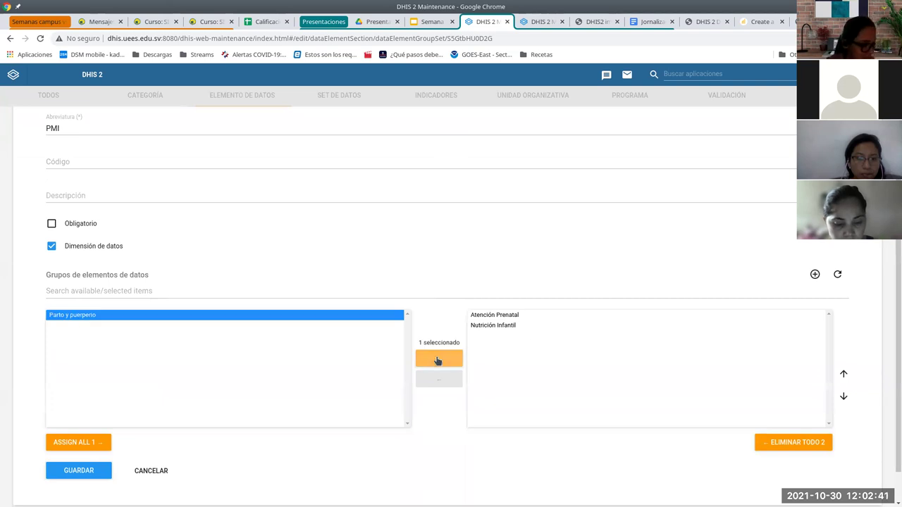
click(437, 359)
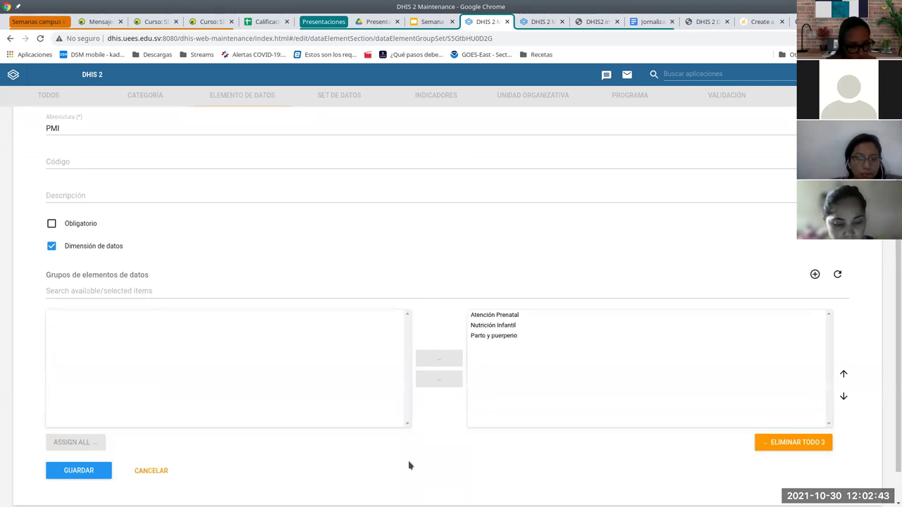
scroll(353, 402, down, 1)
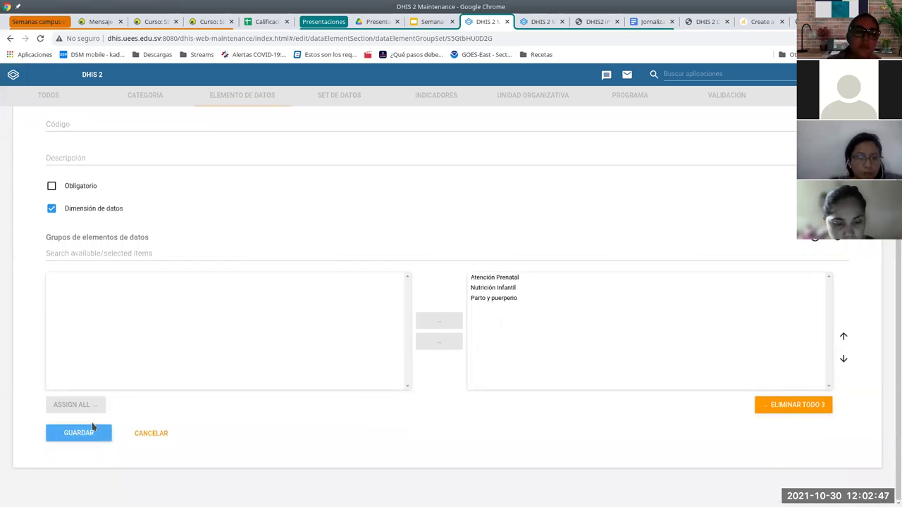
click(78, 432)
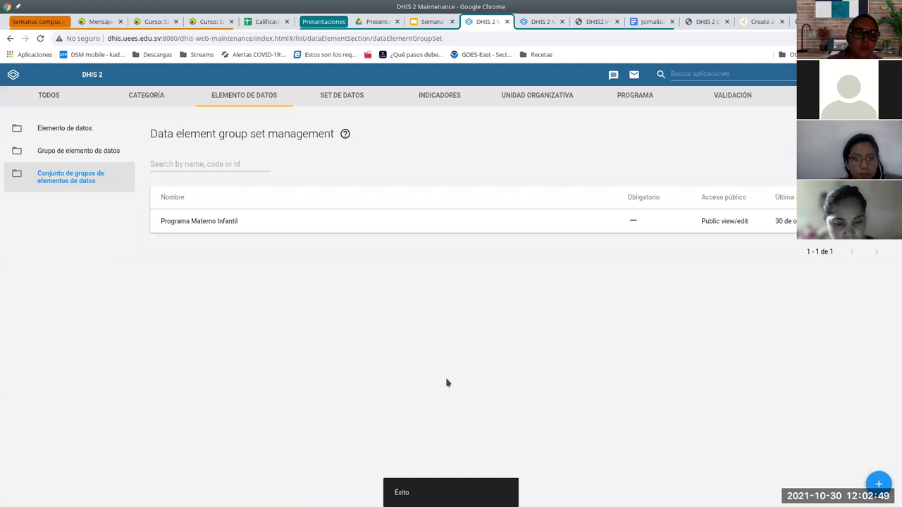
Switch to the Google Slides presentation to review the Paso 4 data grouping hierarchy, and return to the DHIS 2 group sets
click(431, 21)
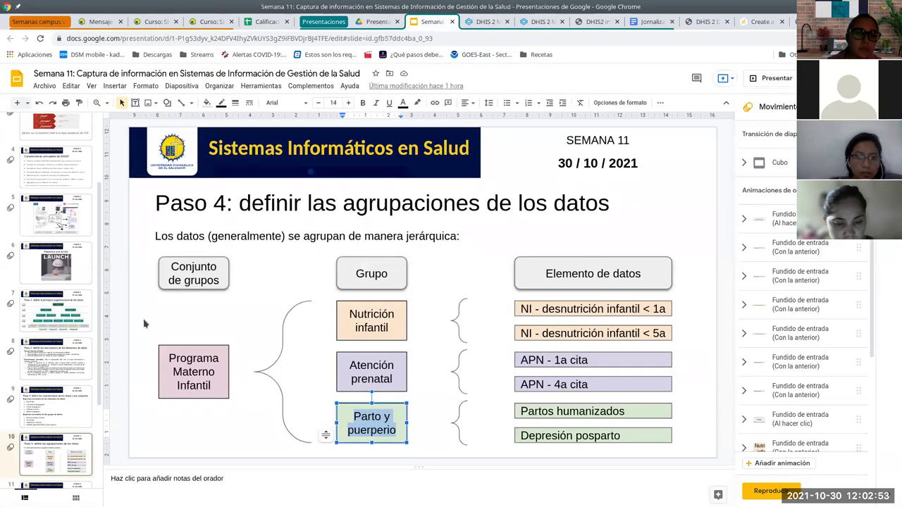
click(187, 300)
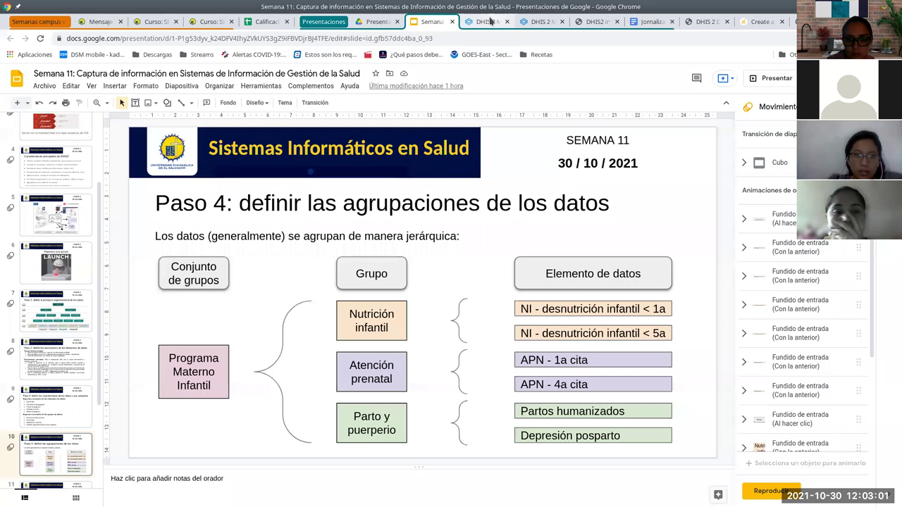
click(525, 21)
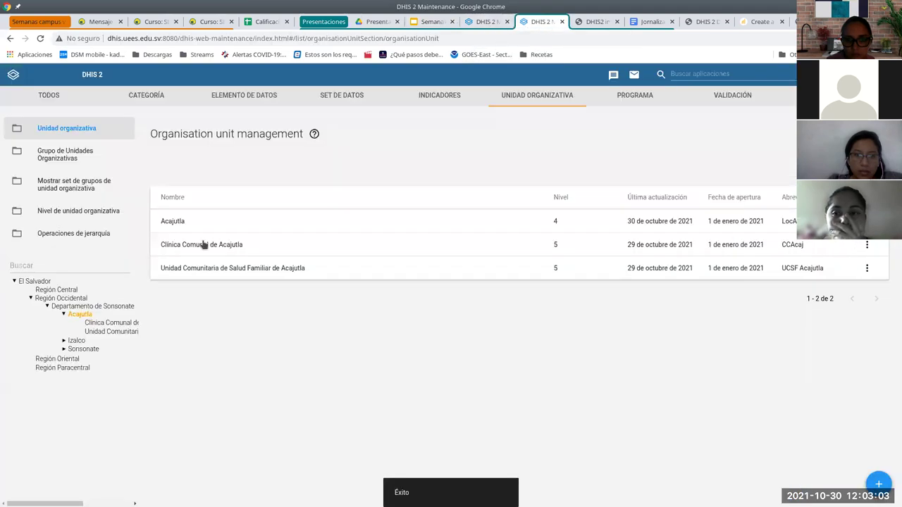
click(479, 22)
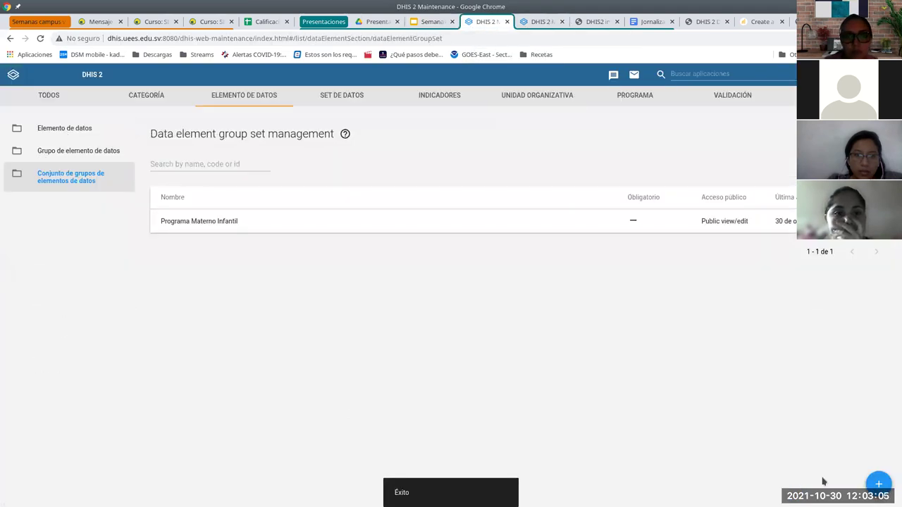
click(881, 485)
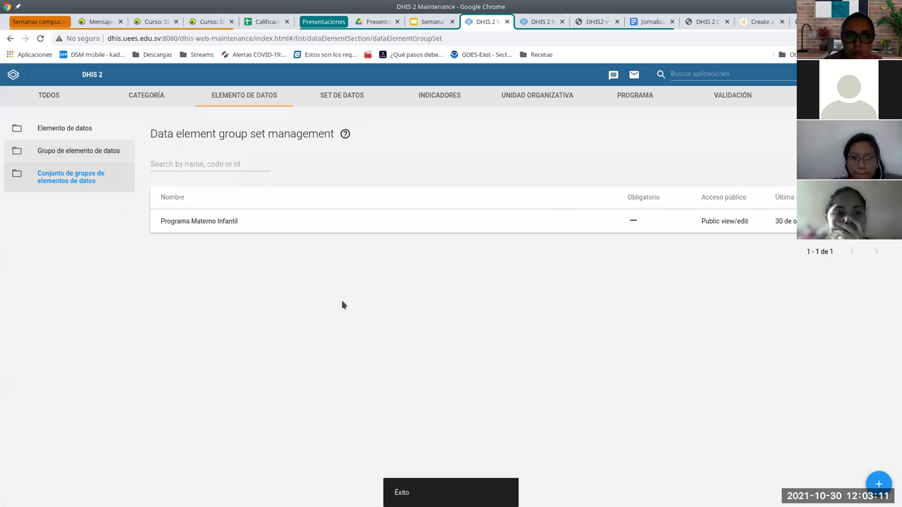
Switch to the Semana 11 course page and highlight the assignment's requirements for data elements and data element groups
click(161, 23)
scroll(265, 400, down, 3)
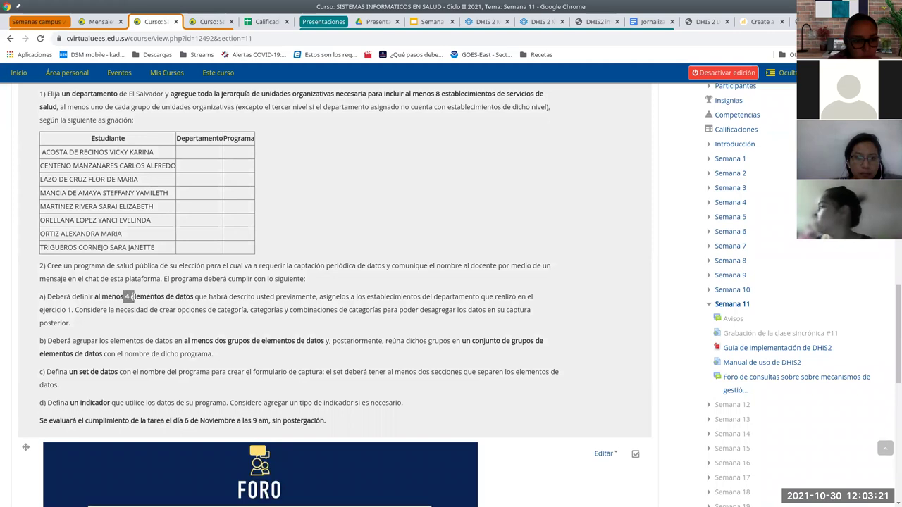
drag(128, 297, 193, 305)
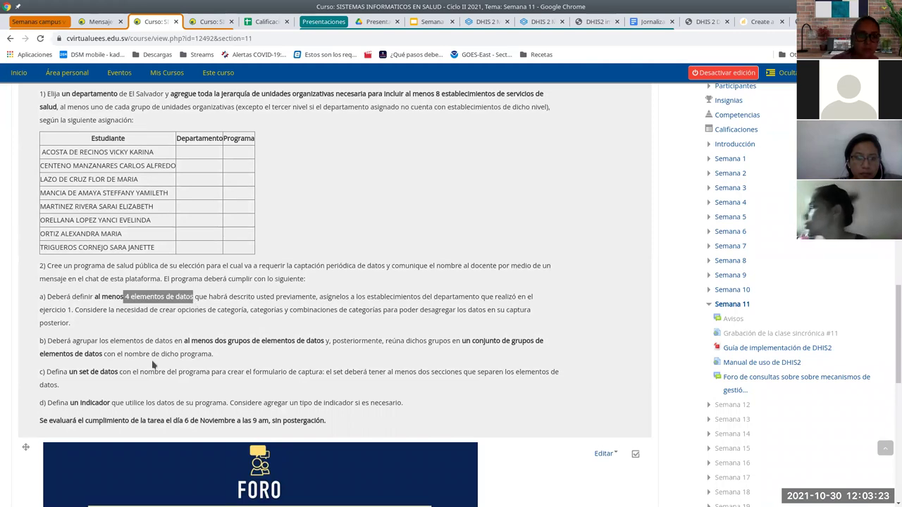
drag(214, 341, 326, 342)
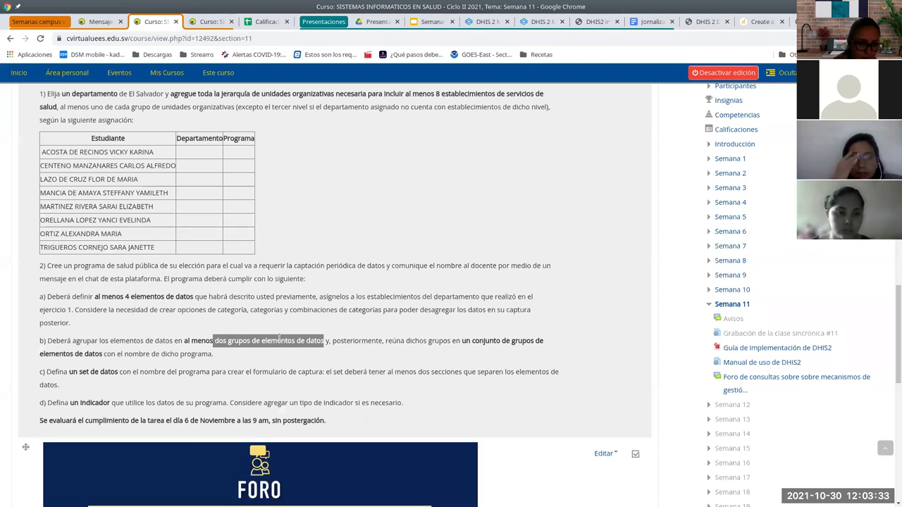
click(252, 358)
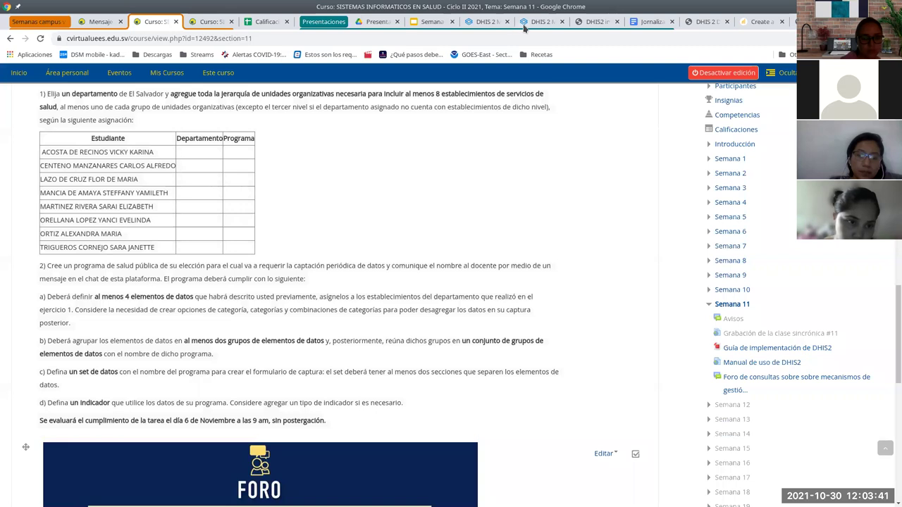
Return to DHIS 2 and review the data element groups list and the data elements list
click(540, 22)
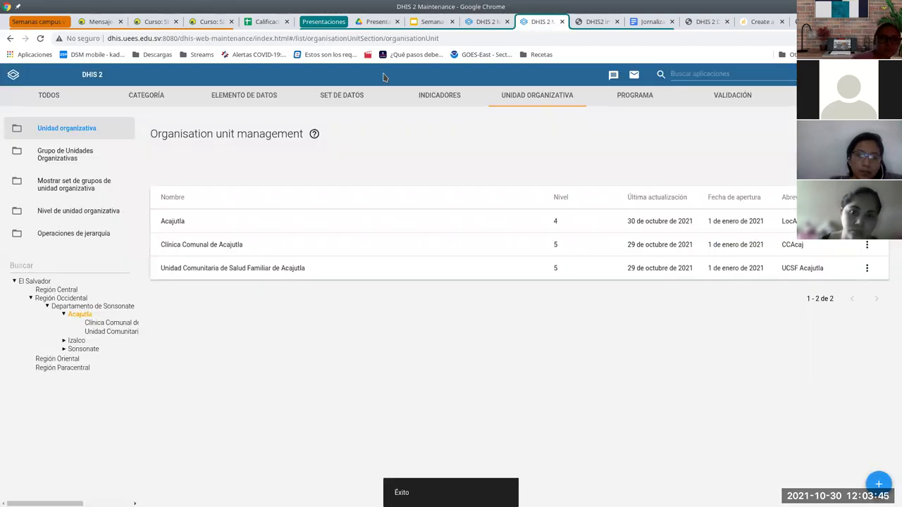
key(ctrl+shift+Tab)
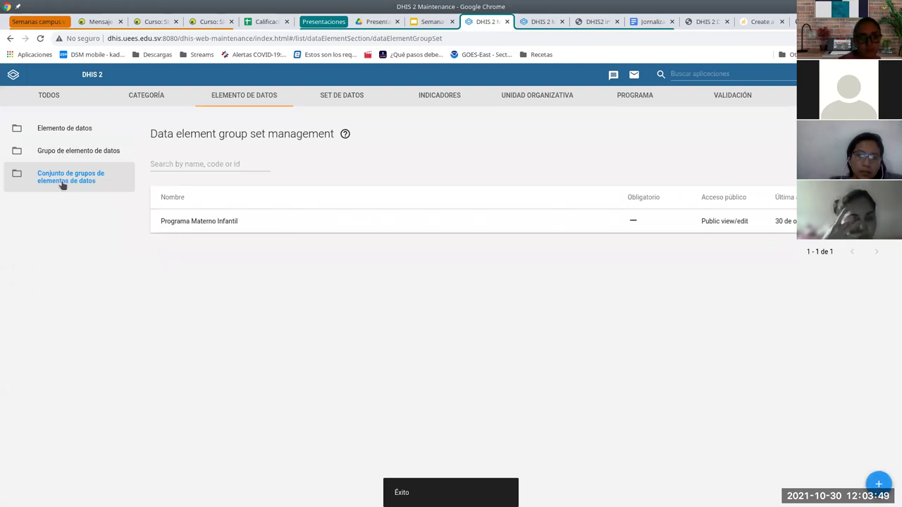
click(75, 151)
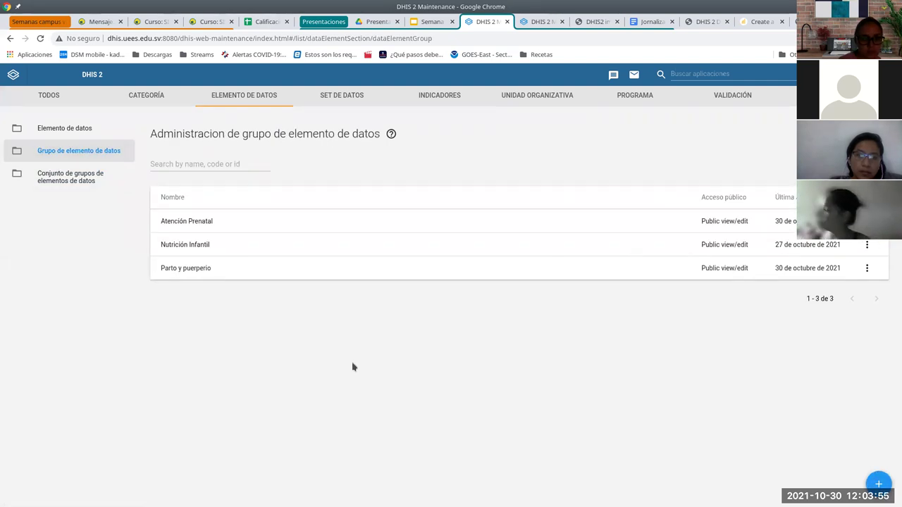
click(63, 133)
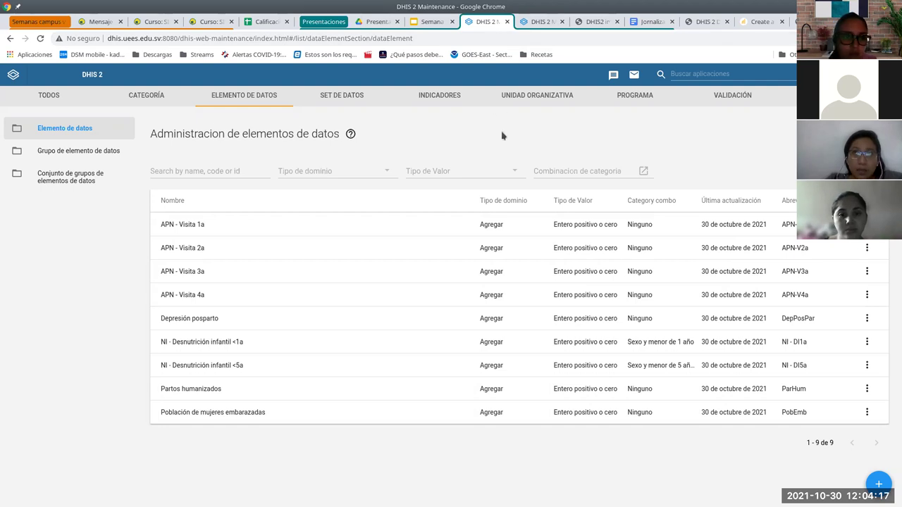
Create a category combination named Sexo containing only the Sexo category and save it
click(146, 96)
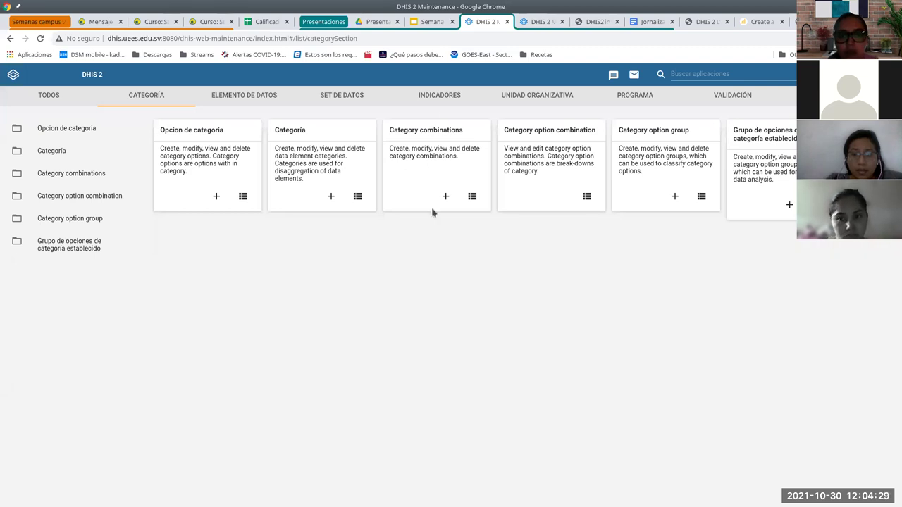
click(472, 198)
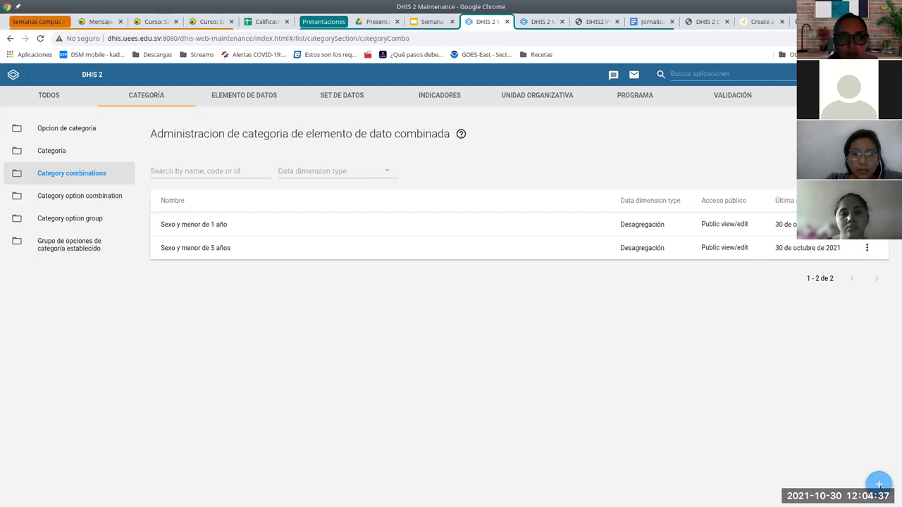
click(878, 485)
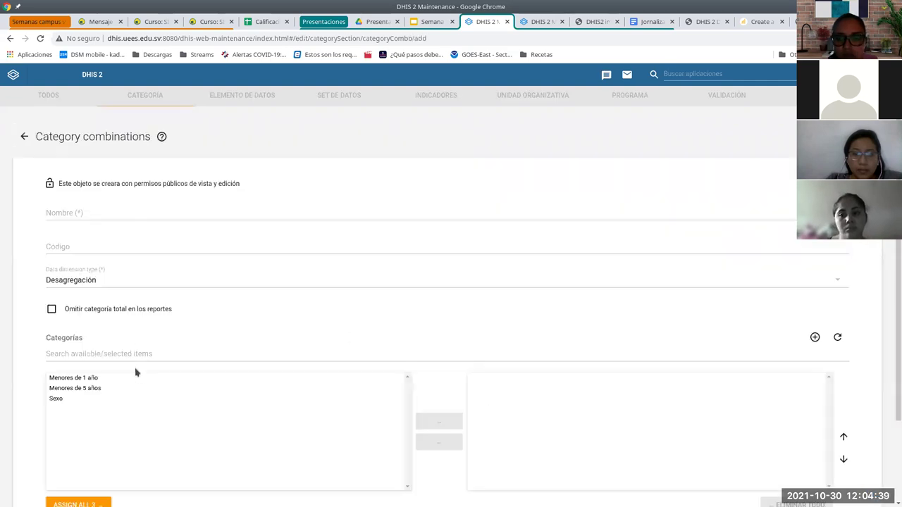
click(57, 399)
click(107, 212)
text(Sexo)
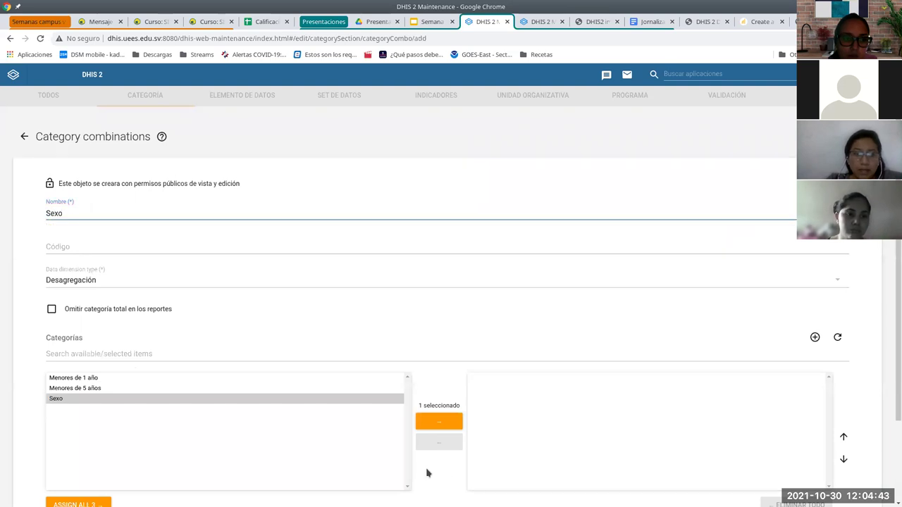
scroll(361, 331, down, 3)
click(441, 321)
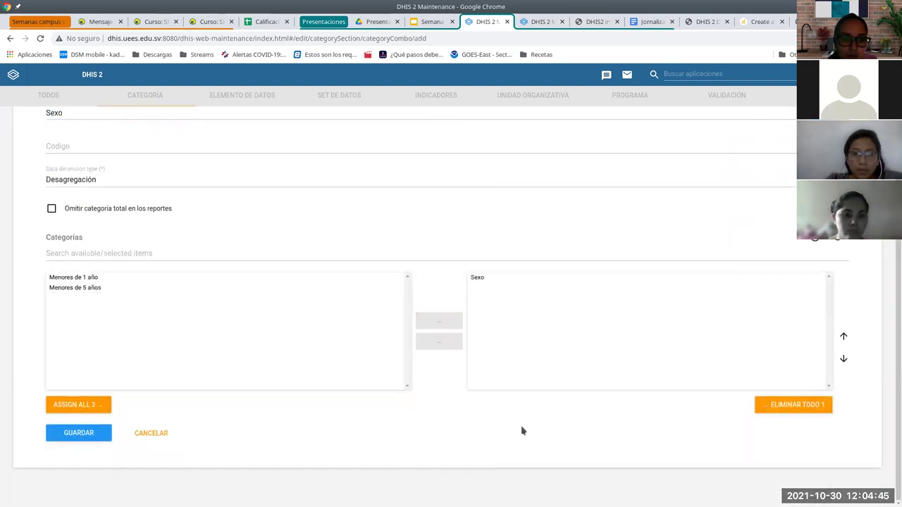
click(79, 433)
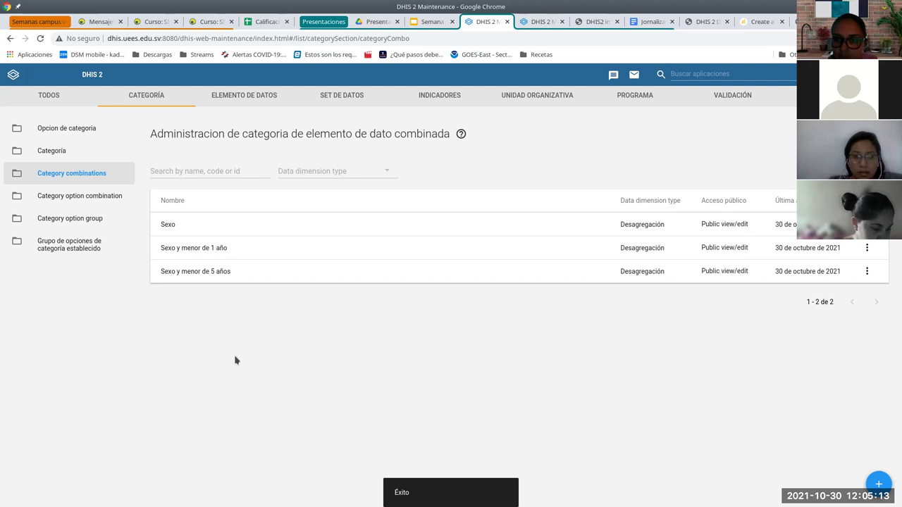
Review the category combinations assigned in the data elements list and examine the full list of category options
click(255, 98)
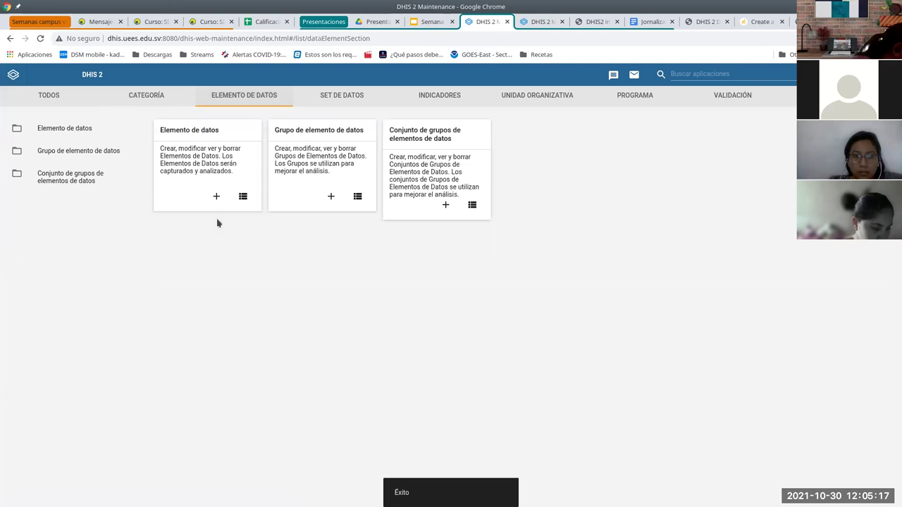
click(241, 198)
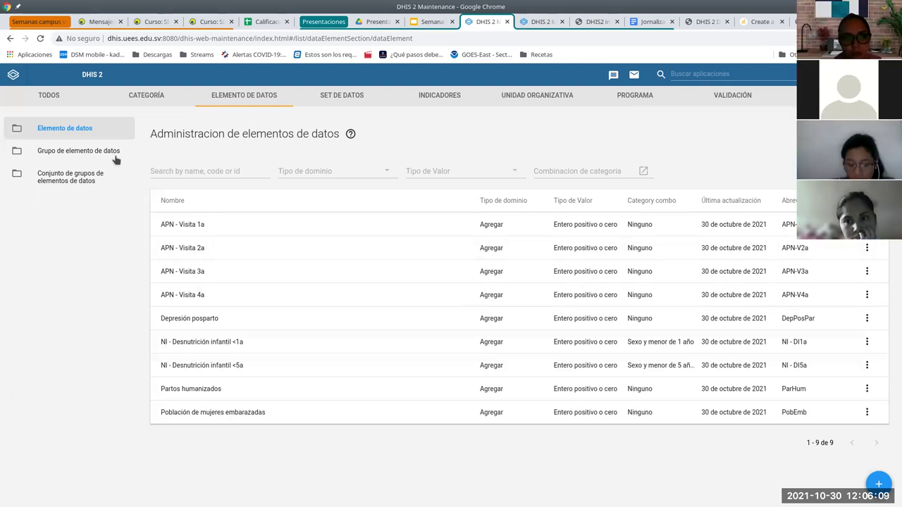
click(113, 99)
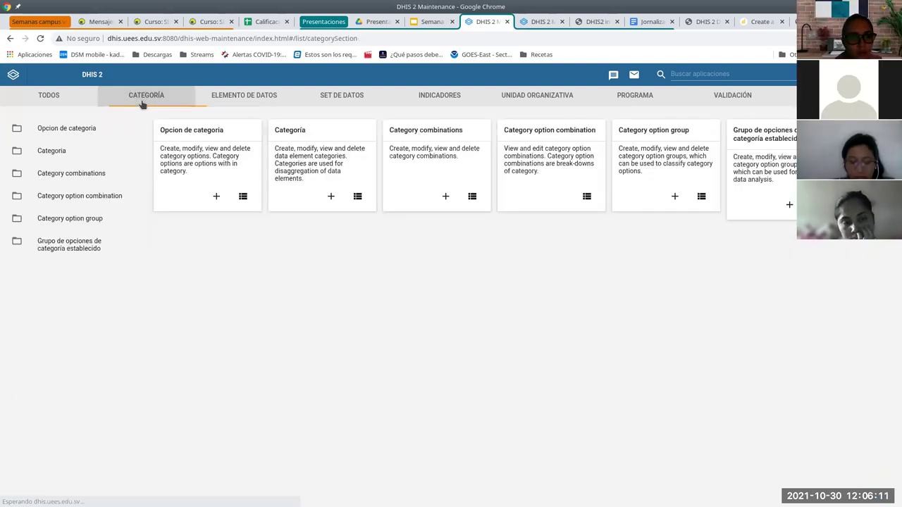
click(88, 130)
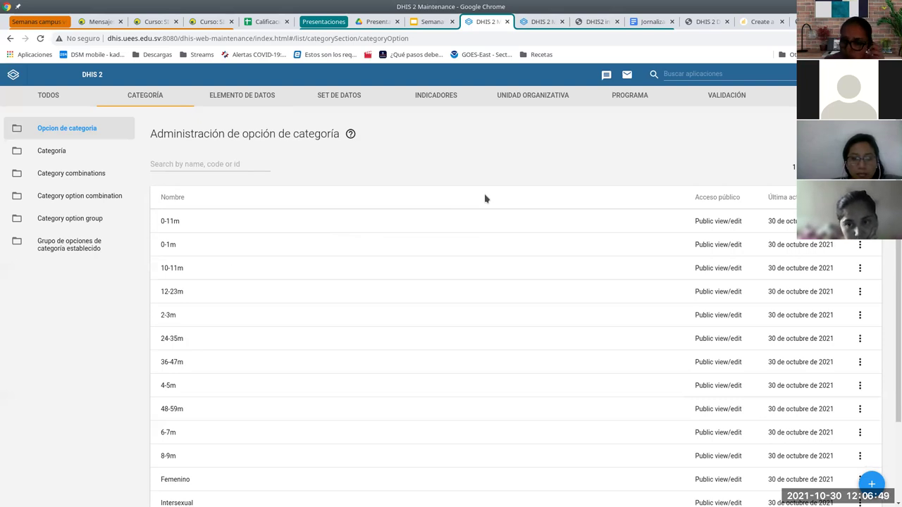
scroll(274, 211, down, 2)
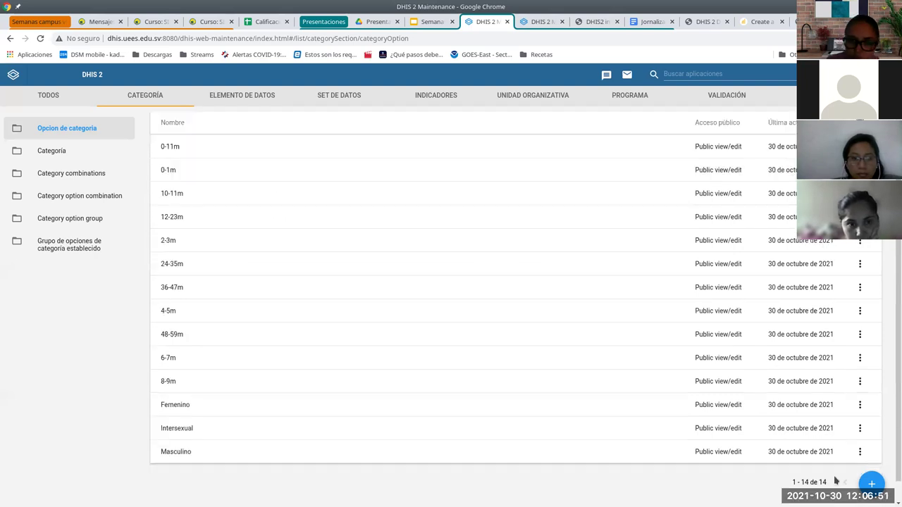
Review the categories and category combinations lists, view the data element section, and switch to the Semana 11 presentation
scroll(360, 282, up, 2)
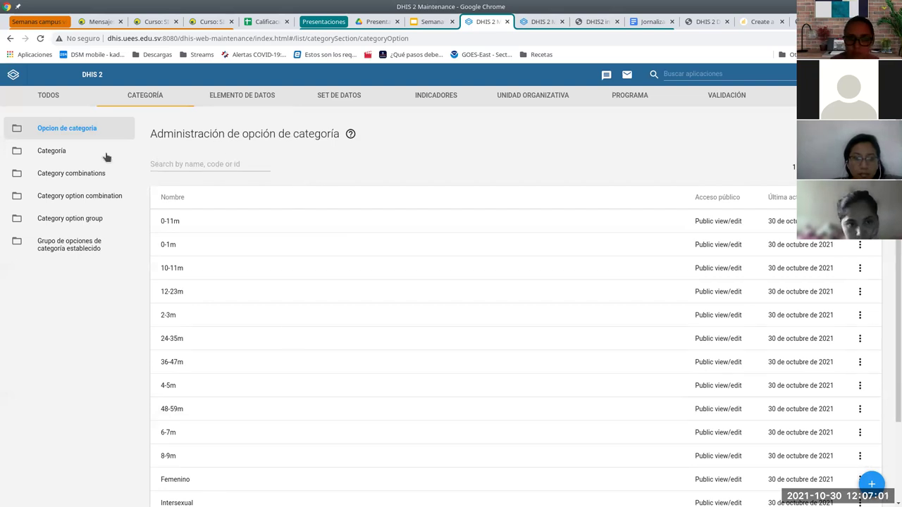
click(48, 152)
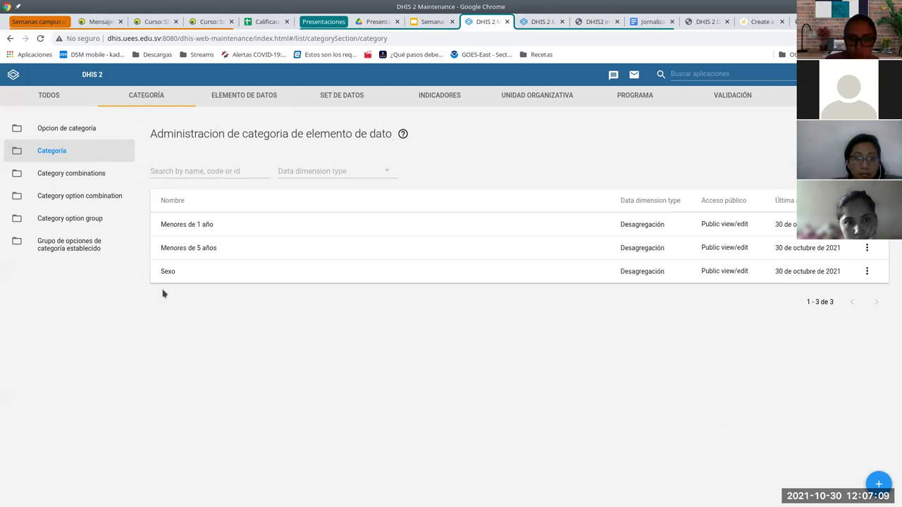
click(50, 176)
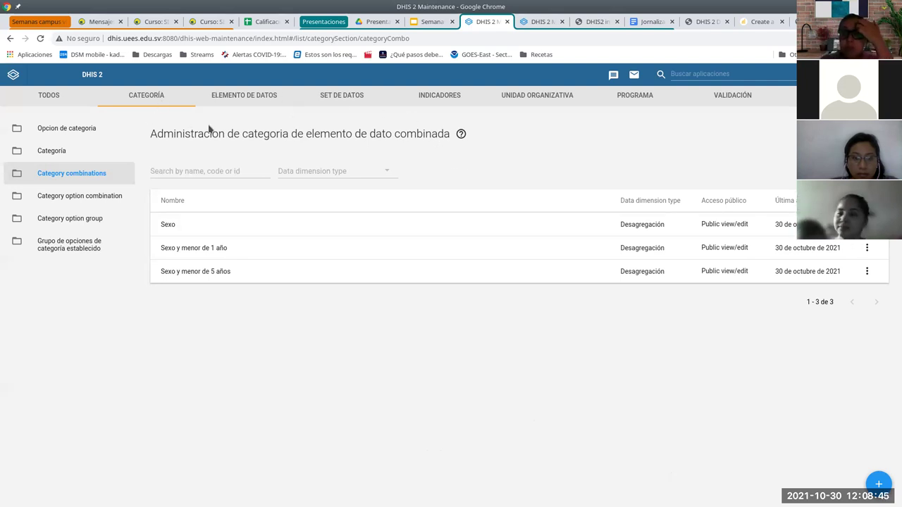
click(261, 95)
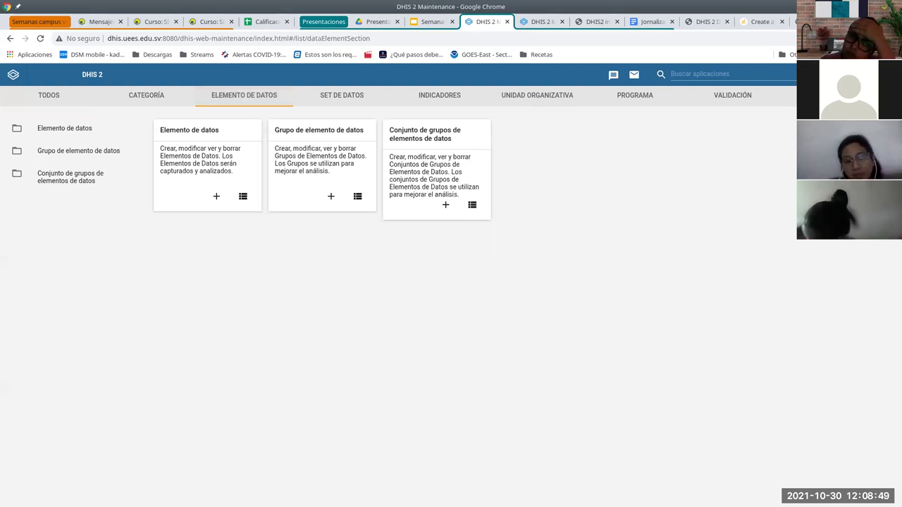
key(ctrl+Page_Up)
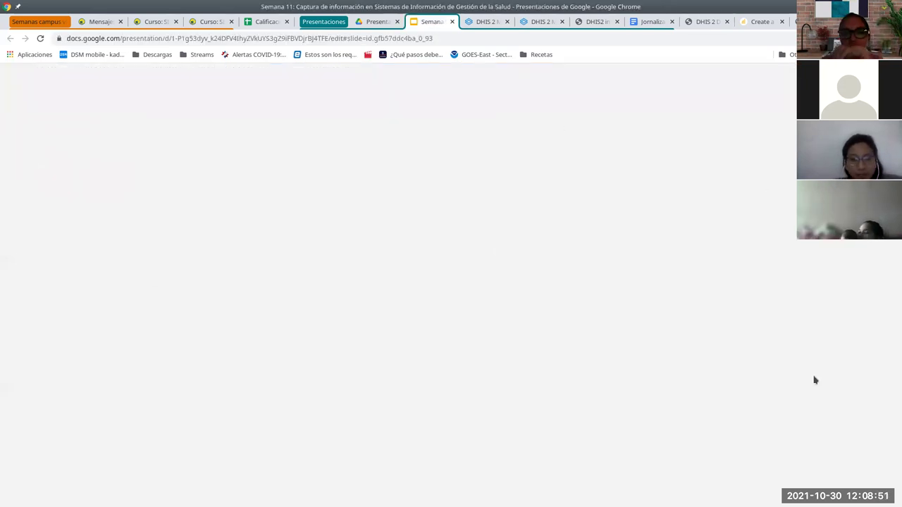
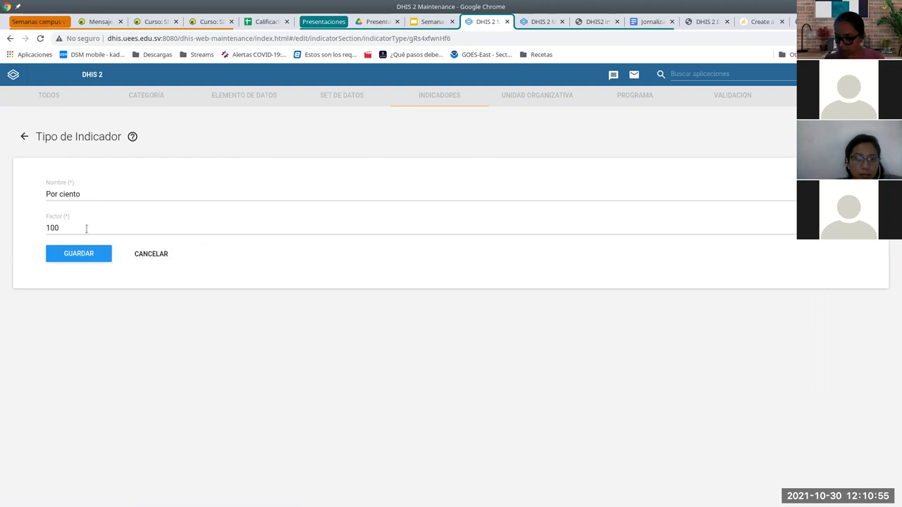
Check the factor of the Por ciento indicator type, leave it without saving, and show the indicators list
click(104, 259)
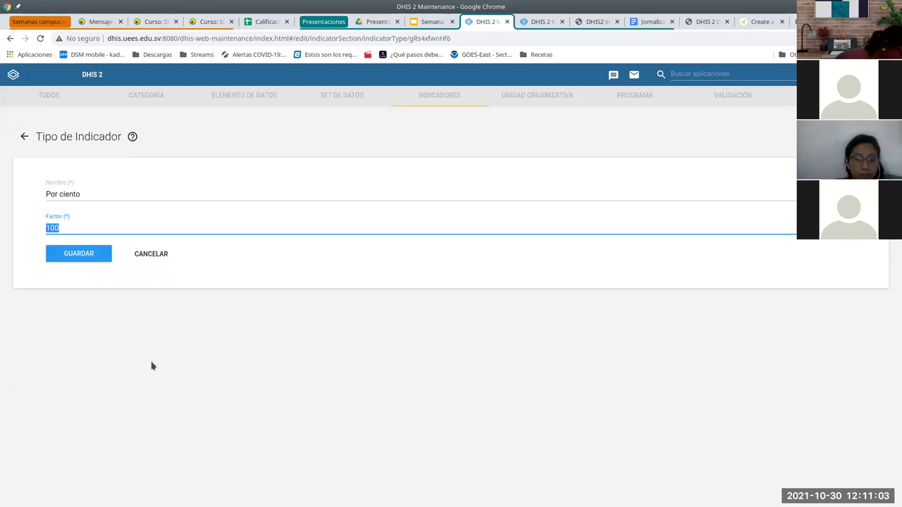
click(152, 261)
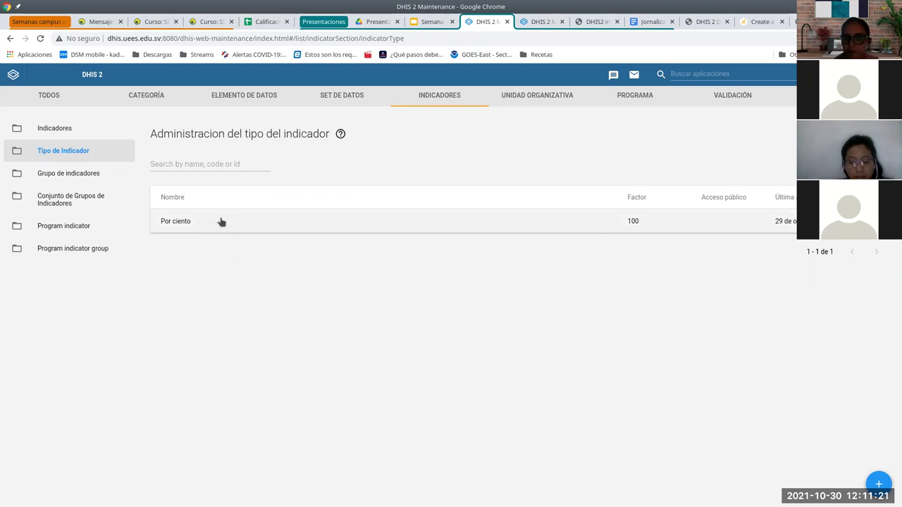
click(62, 132)
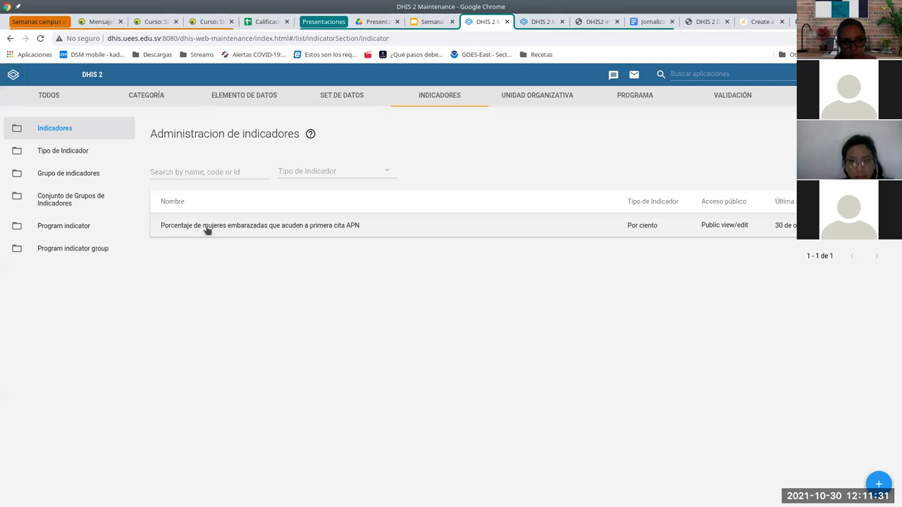
Open the indicator for pregnant women attending the first APN visit and review its name, abbreviation and indicator type
click(338, 227)
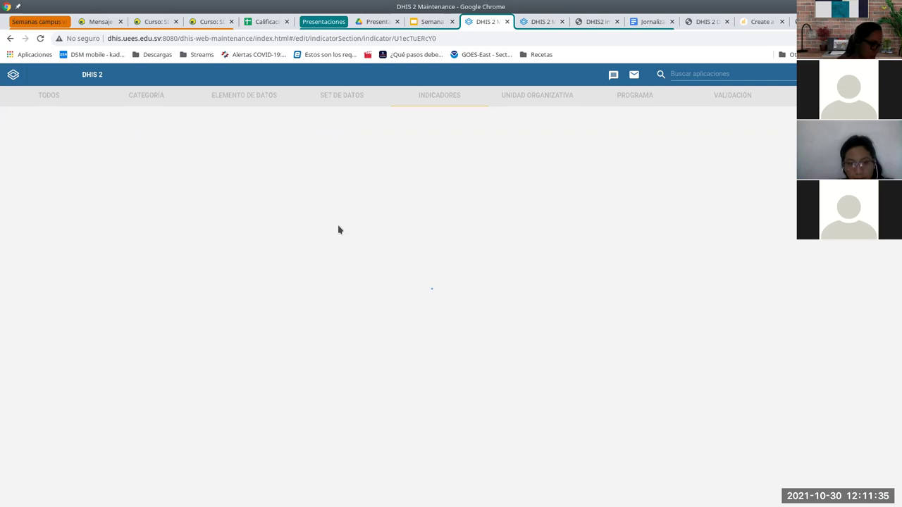
click(302, 192)
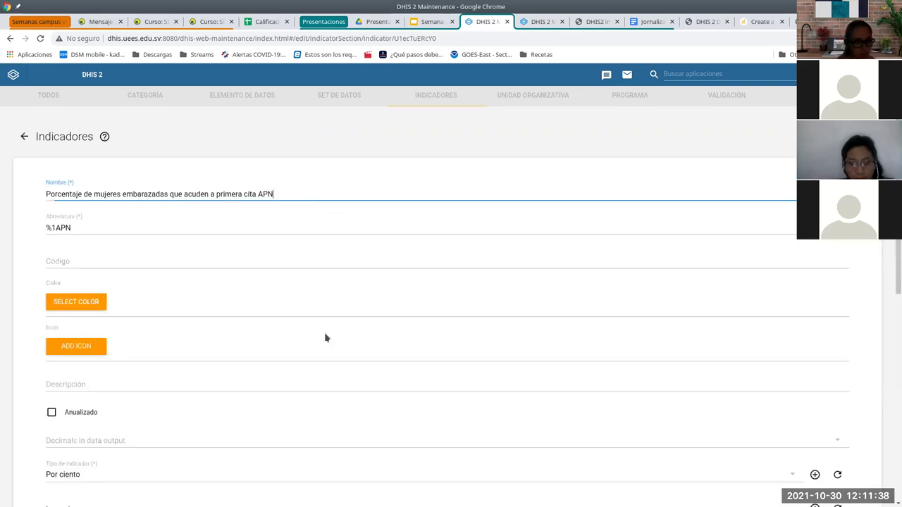
click(102, 227)
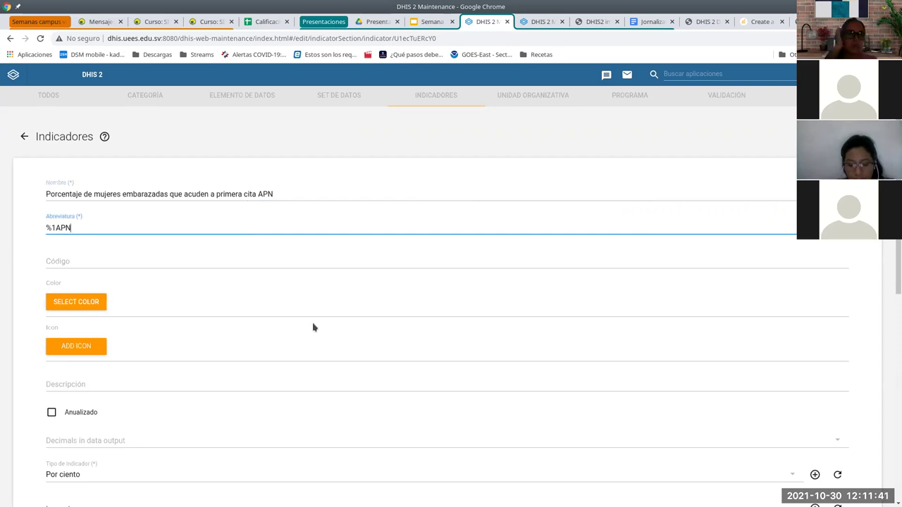
scroll(312, 326, down, 3)
scroll(321, 365, down, 3)
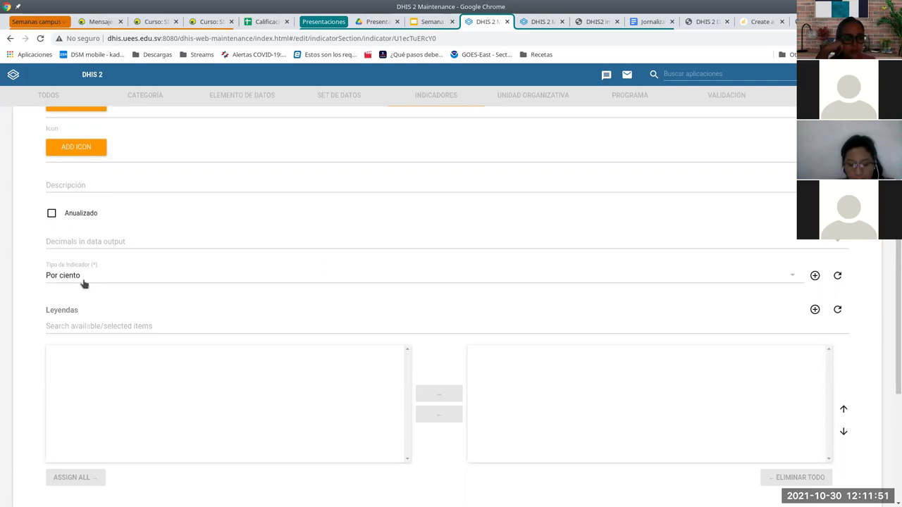
click(106, 277)
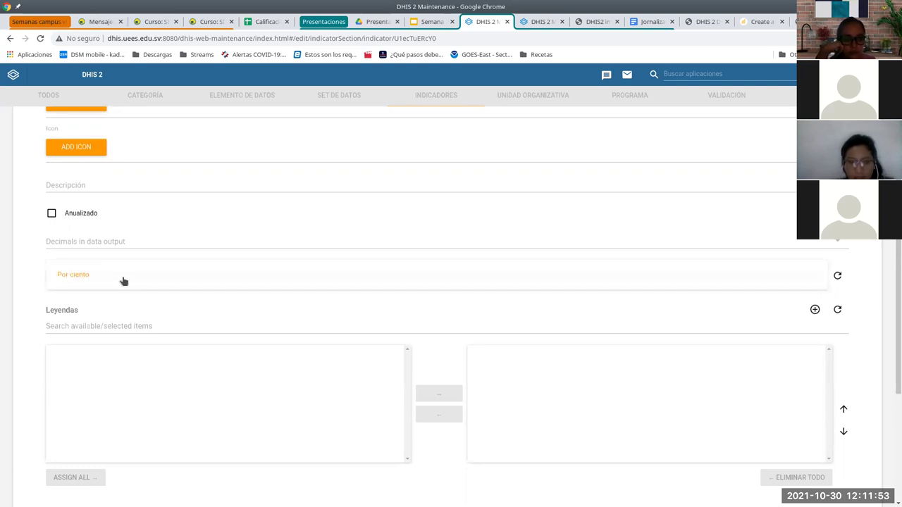
click(36, 275)
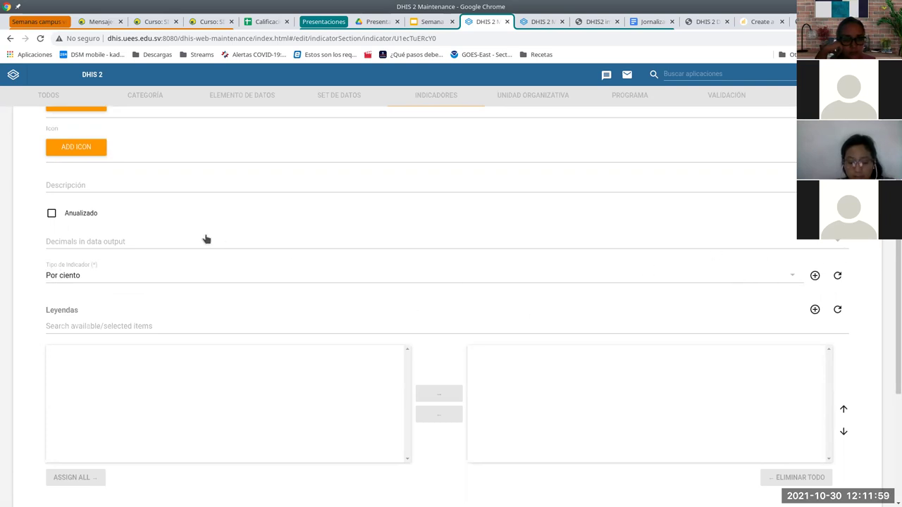
scroll(235, 278, down, 3)
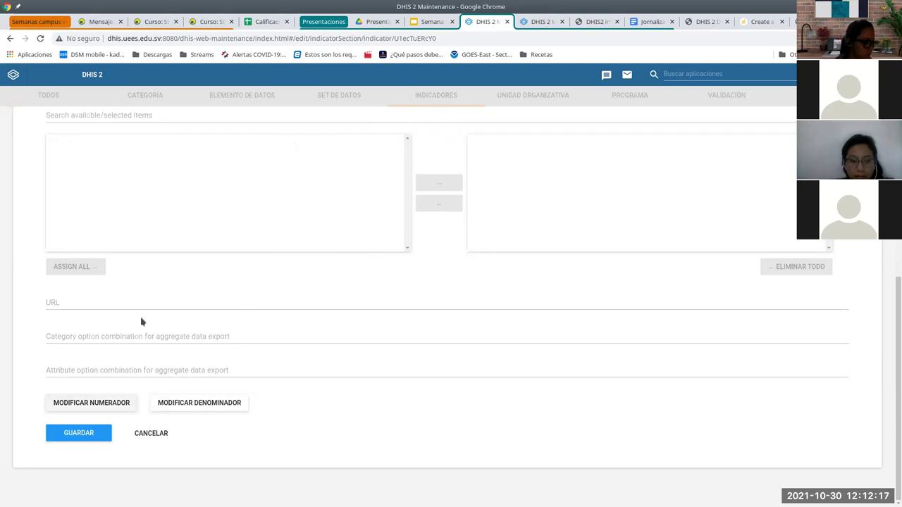
Examine the indicator's numerator expression, then close the numerator and the indicator without saving
click(117, 404)
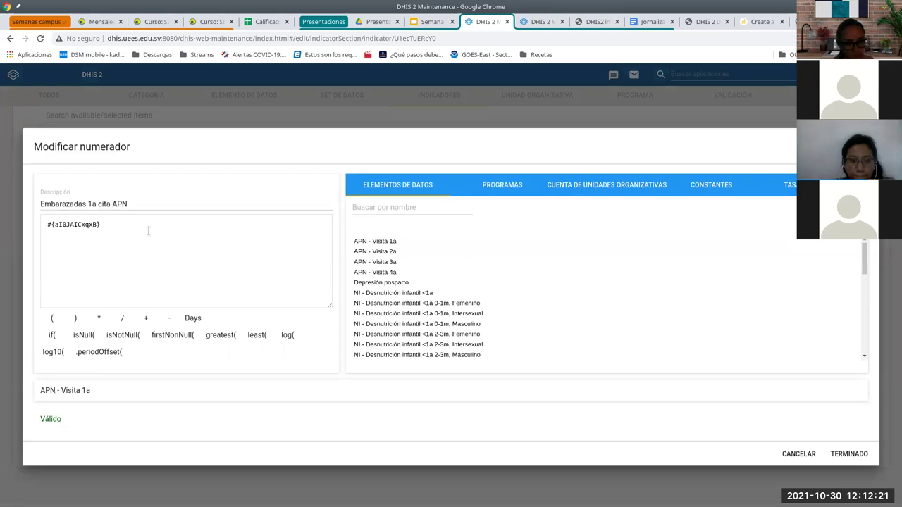
drag(132, 228, 43, 229)
click(43, 229)
drag(104, 227, 49, 229)
click(119, 226)
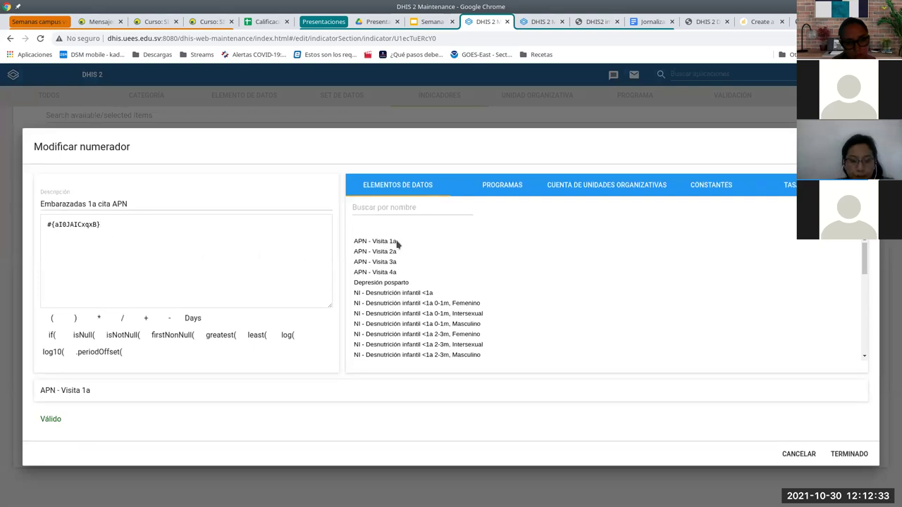
click(798, 454)
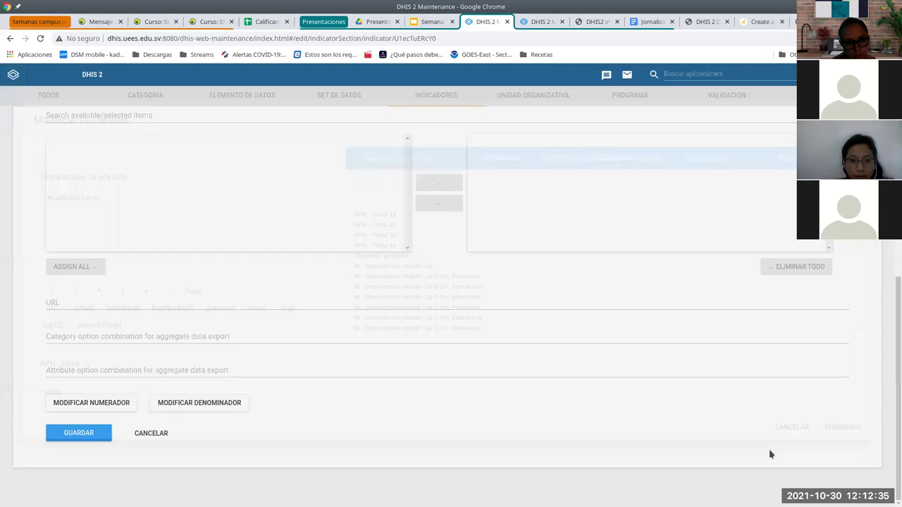
click(160, 435)
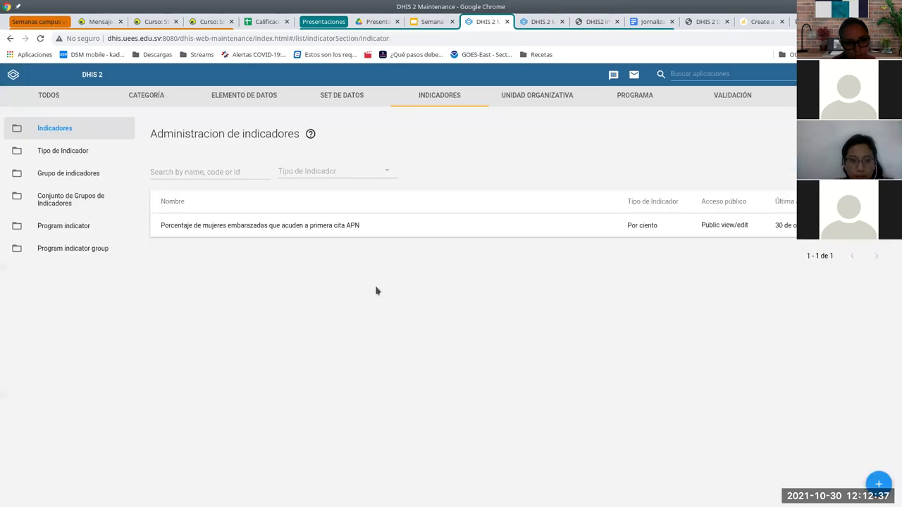
click(879, 485)
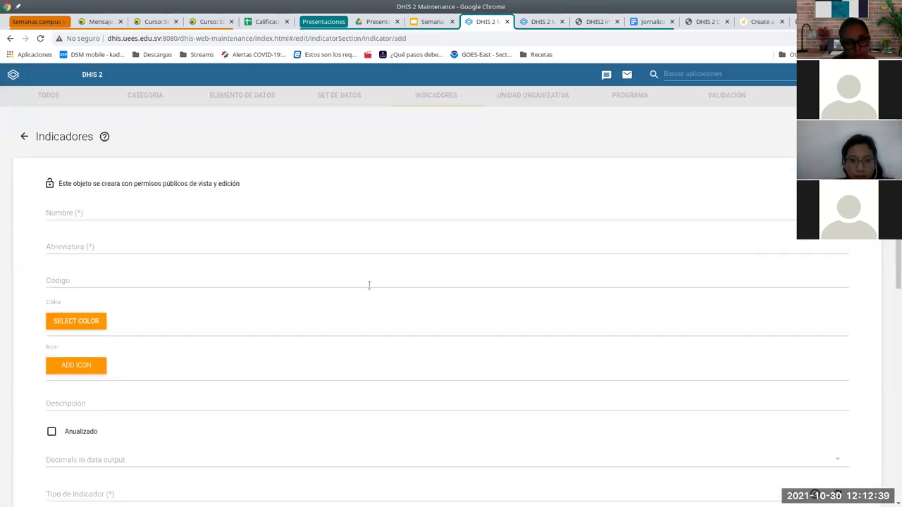
click(124, 214)
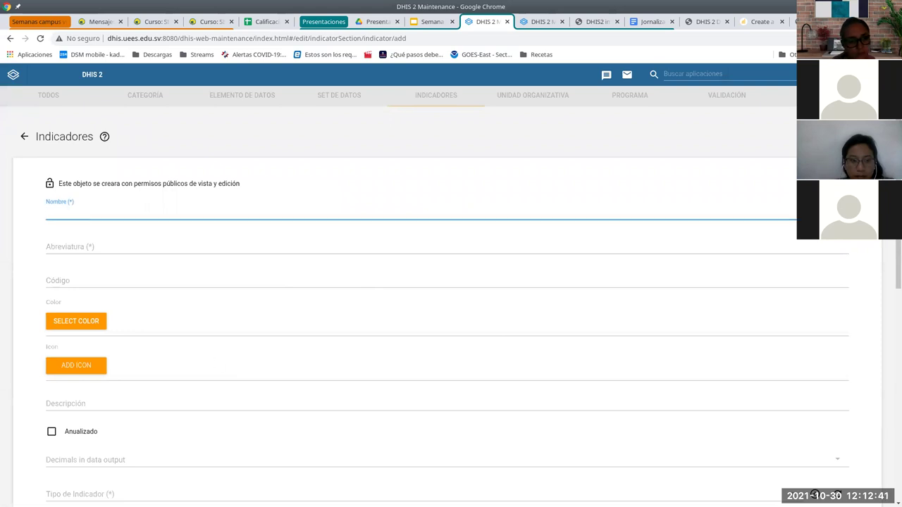
click(24, 136)
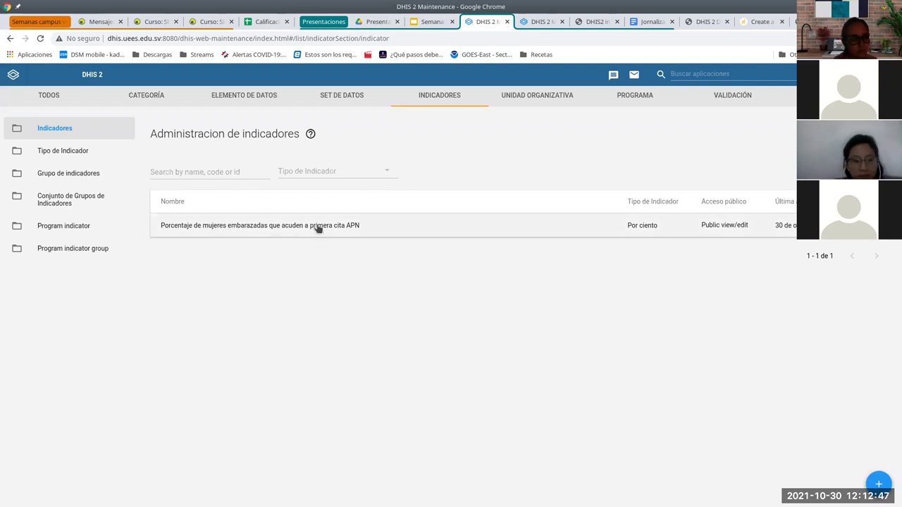
Clone the first APN visit indicator, changing "primera" to "segunda" in its name and setting the abbreviation to %2APN
click(720, 230)
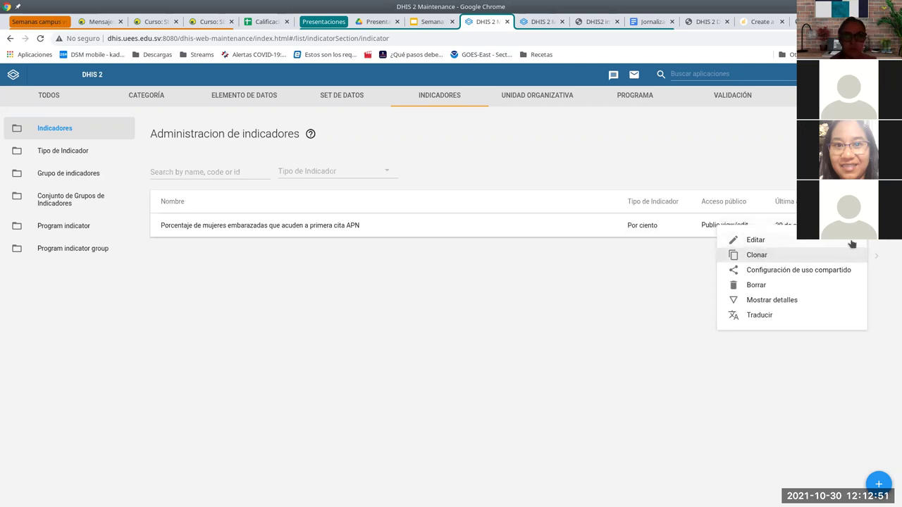
click(805, 254)
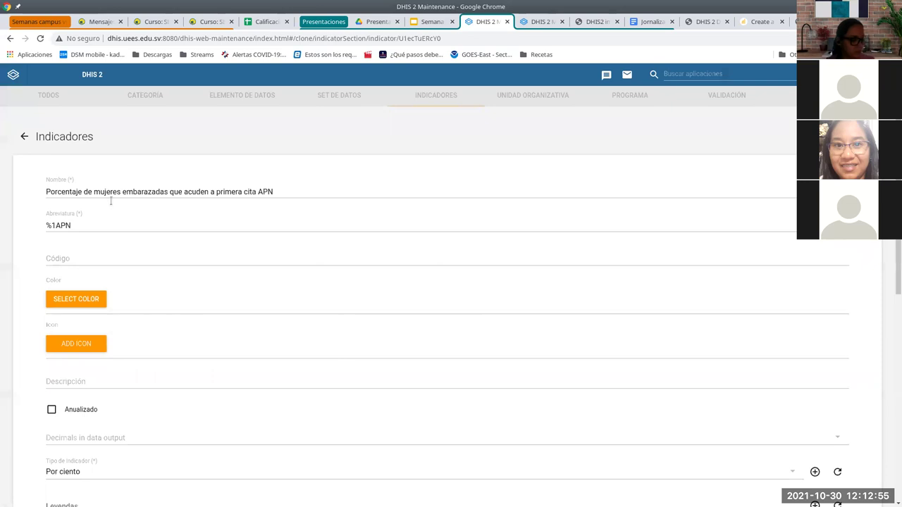
double_click(226, 191)
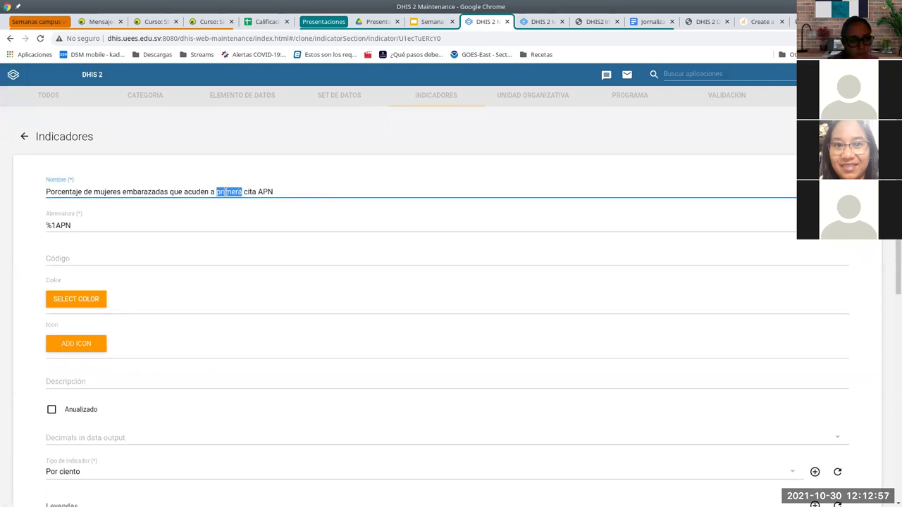
text(segunda)
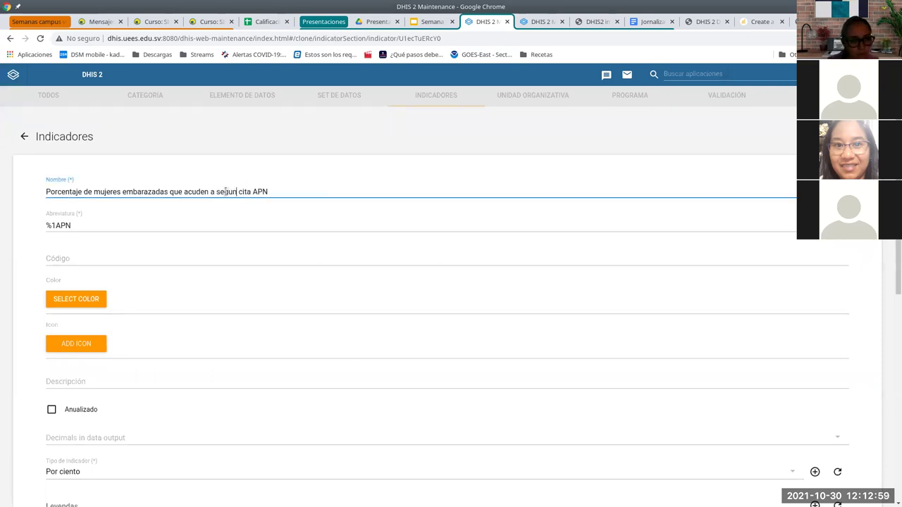
click(54, 225)
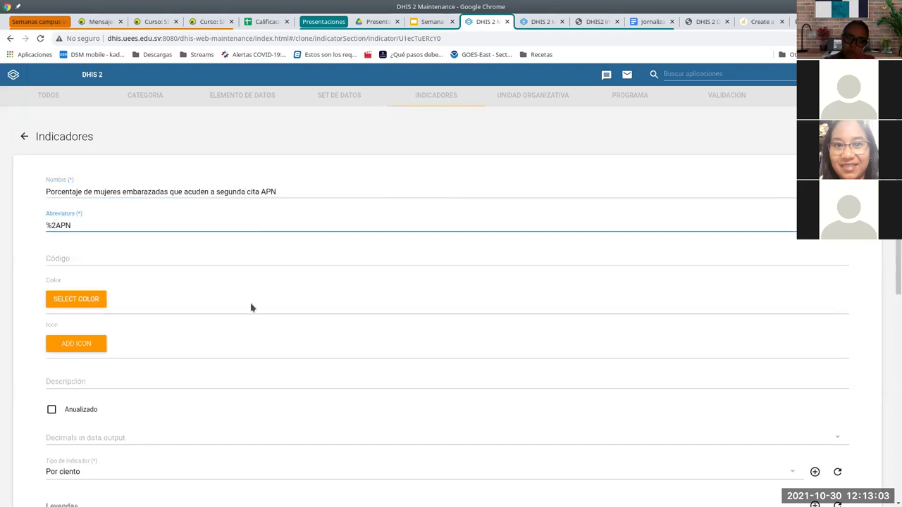
Replace the cloned indicator's numerator expression with the data element APN - Visita 2a and accept it
scroll(251, 308, down, 6)
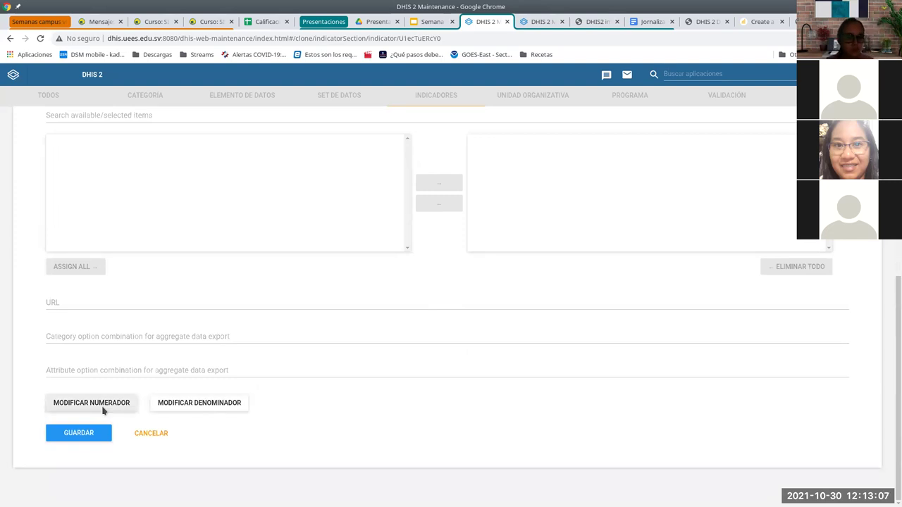
click(92, 403)
drag(114, 210, 26, 214)
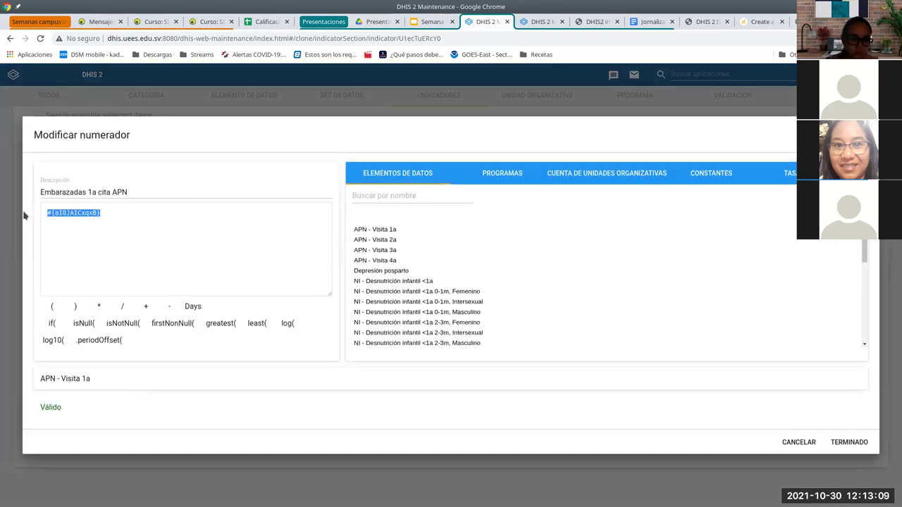
key(BackSpace)
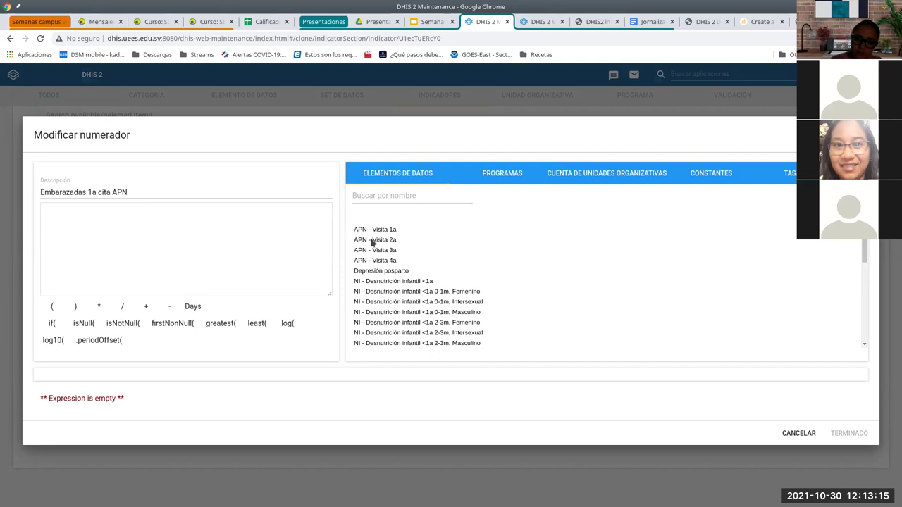
click(372, 240)
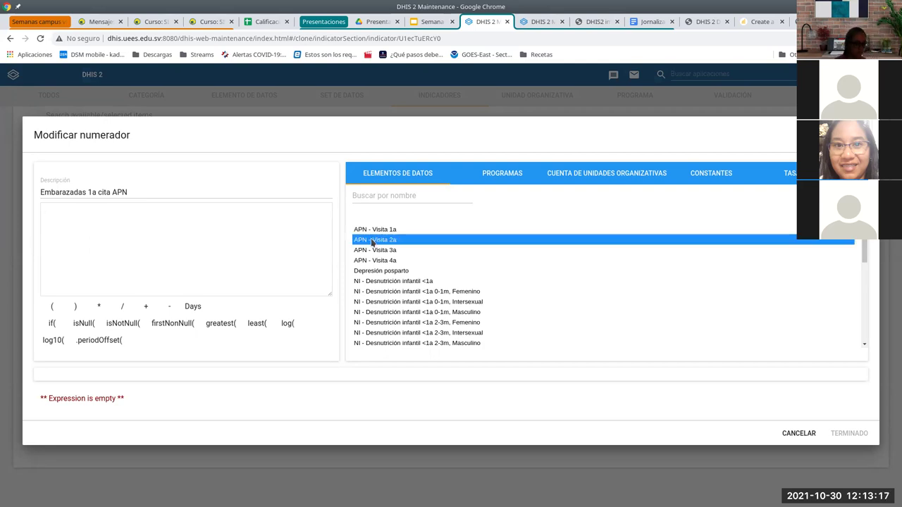
double_click(372, 240)
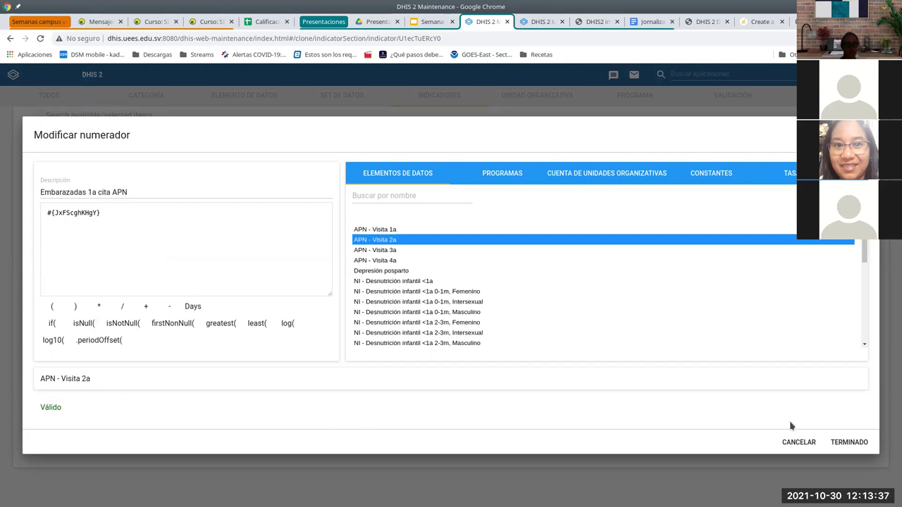
click(848, 442)
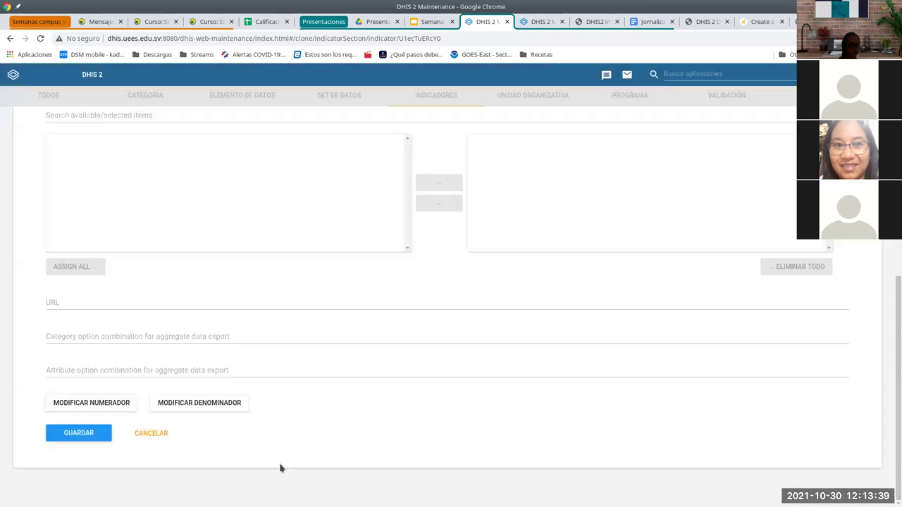
Examine the denominator expression of the cloned second APN visit indicator and look through the available data elements
click(202, 404)
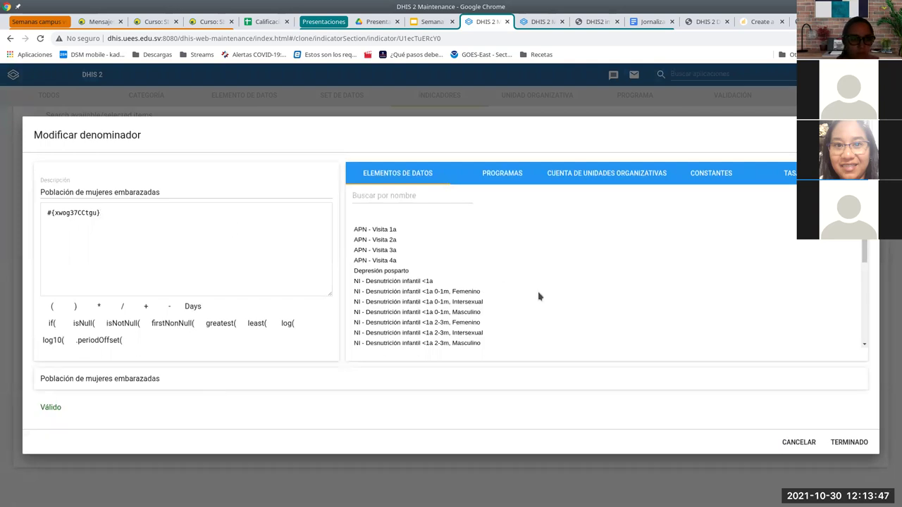
scroll(522, 324, down, 5)
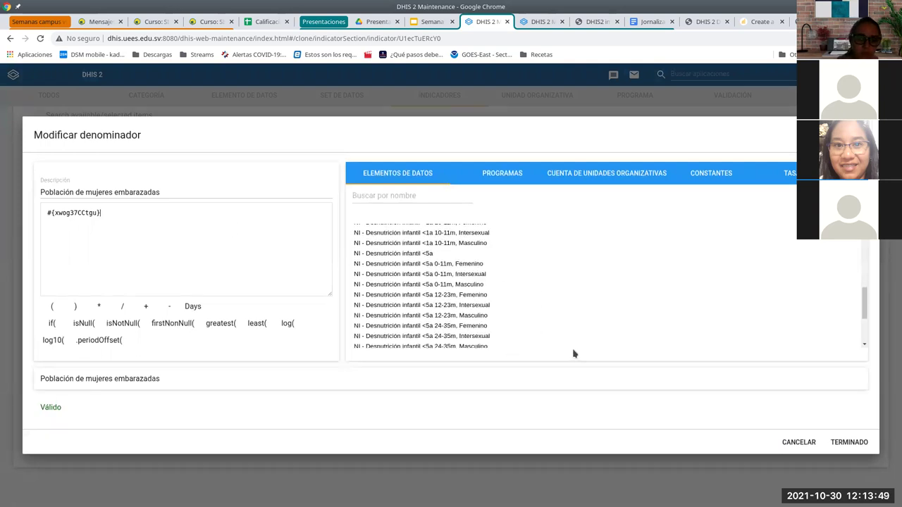
drag(861, 308, 866, 331)
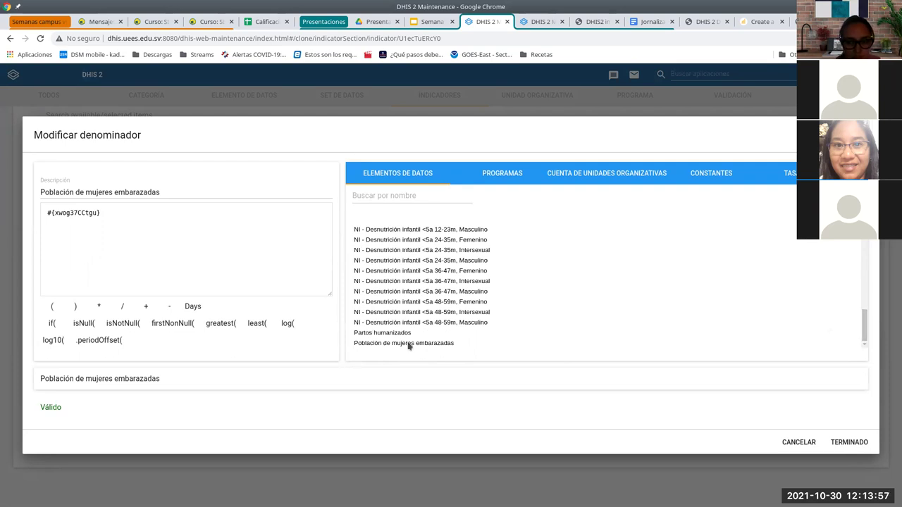
scroll(493, 337, up, 10)
scroll(453, 289, up, 1)
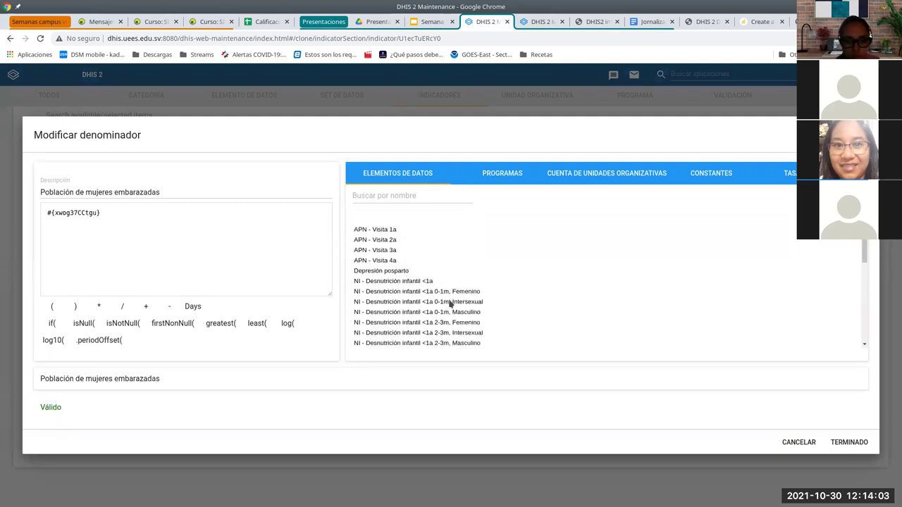
scroll(453, 296, down, 1)
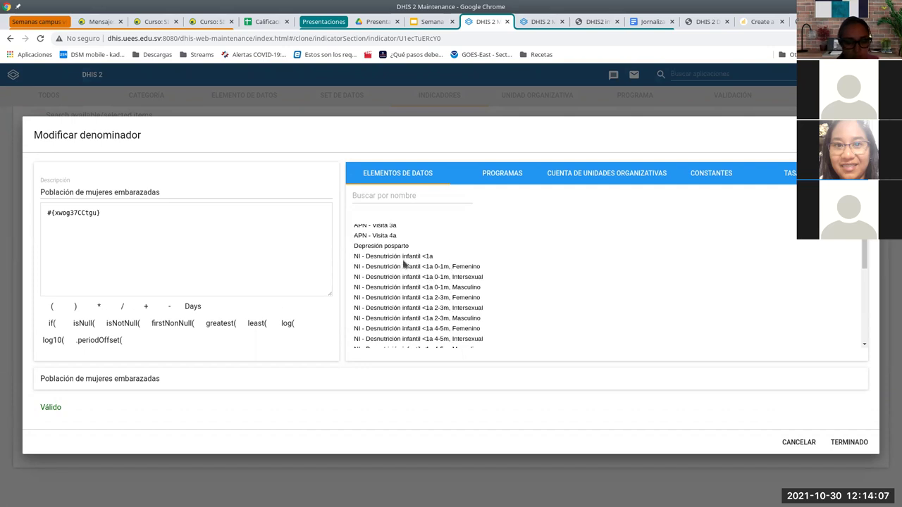
scroll(456, 315, down, 3)
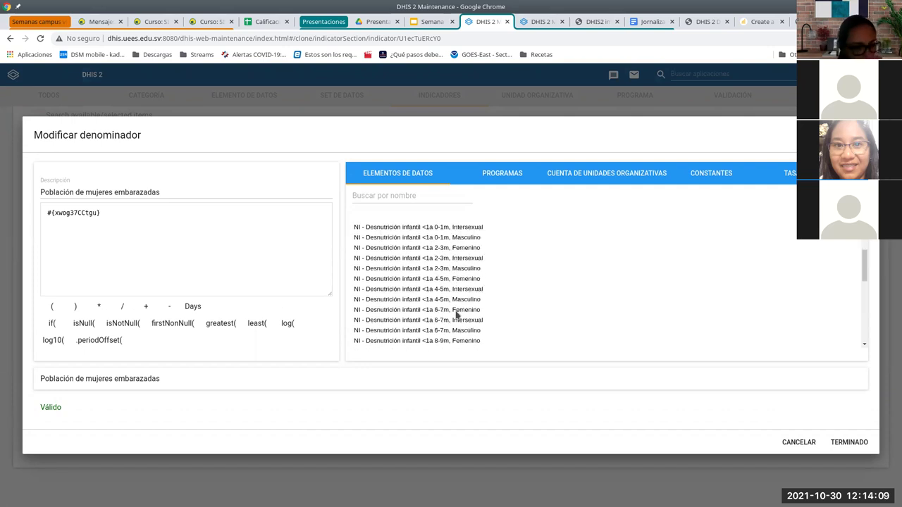
scroll(452, 317, up, 3)
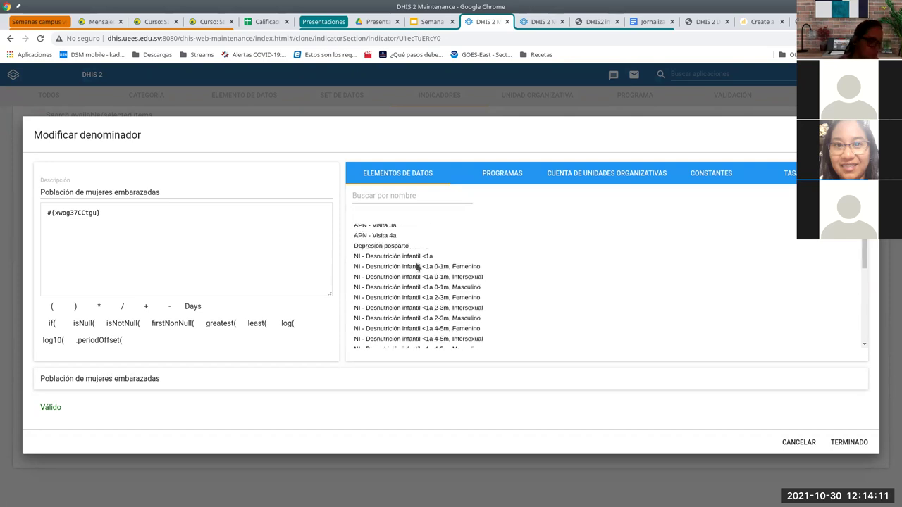
scroll(447, 313, down, 10)
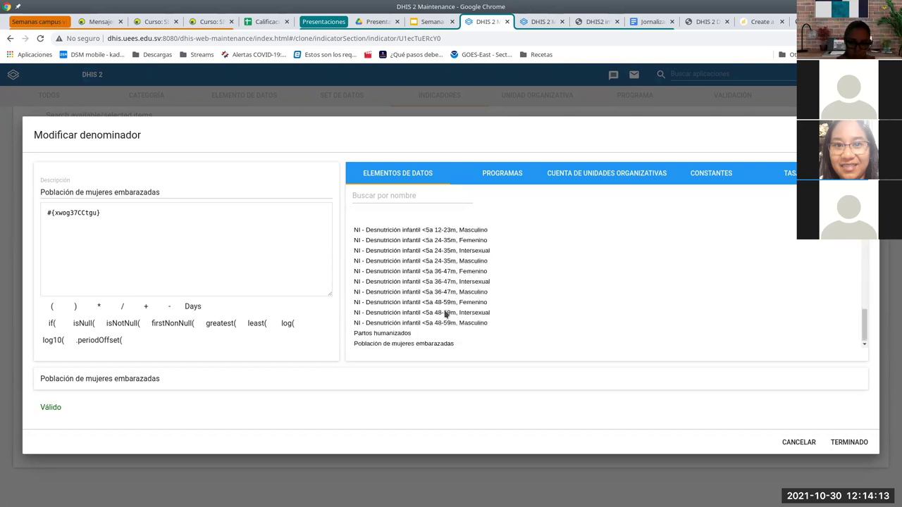
scroll(445, 342, up, 3)
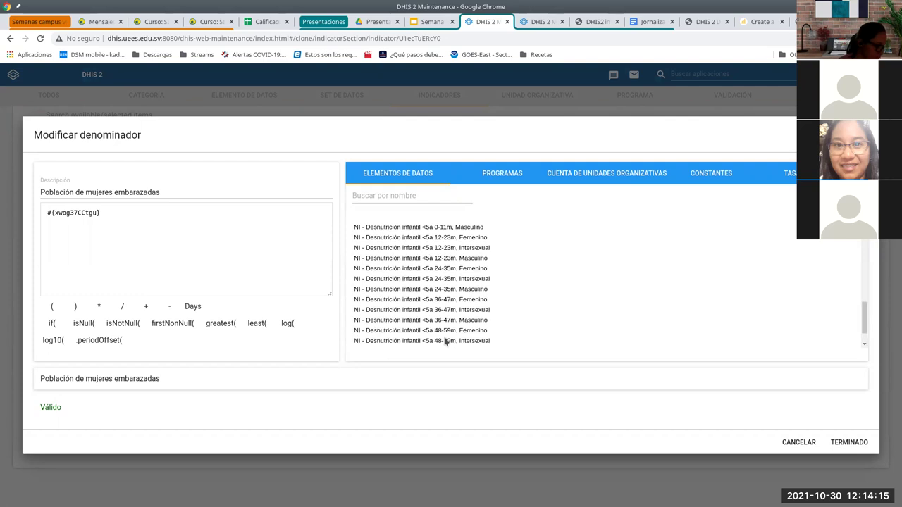
scroll(423, 333, down, 3)
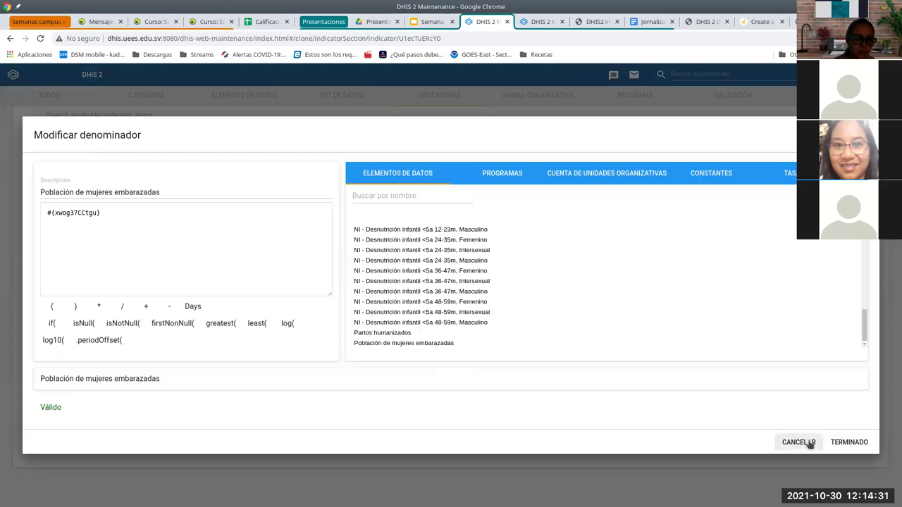
Accept the denominator for the population of pregnant women and save the second APN visit indicator
click(850, 442)
click(85, 434)
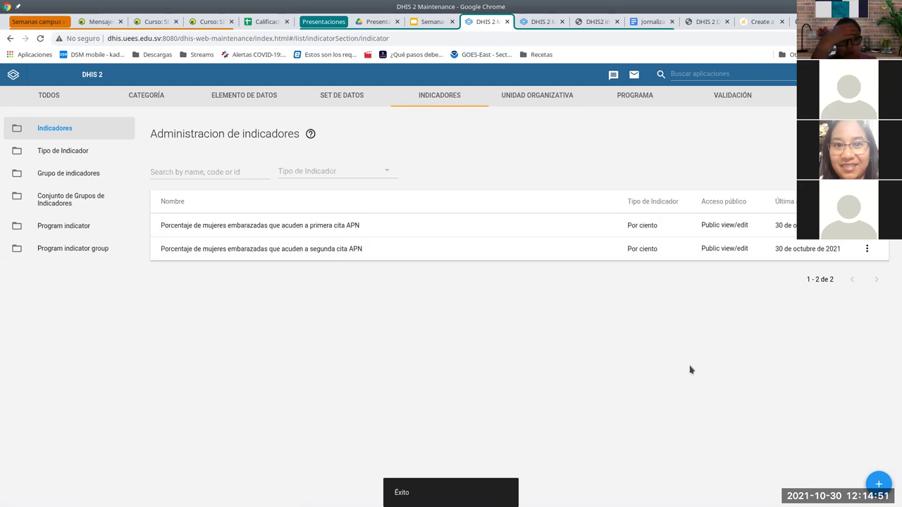
Open the validation rule for women at the first APN visit and review its left-side expression, closing it without changes
click(731, 95)
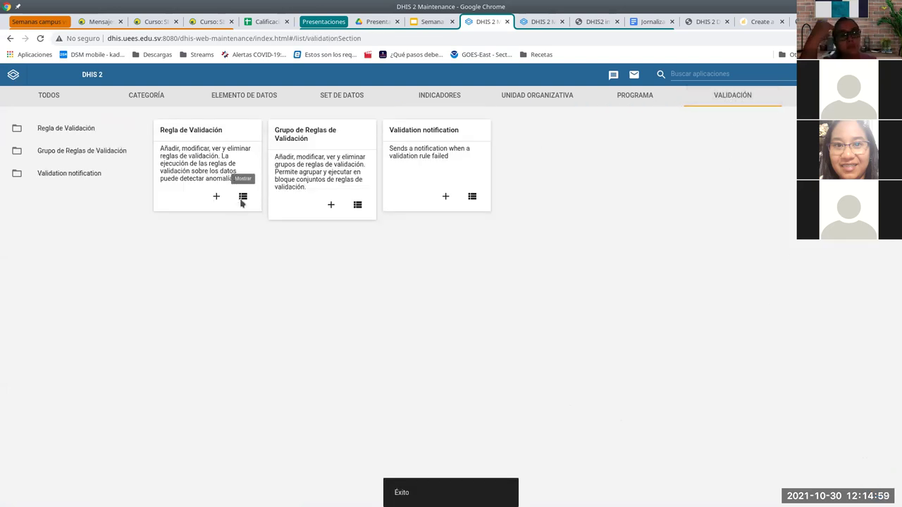
click(242, 198)
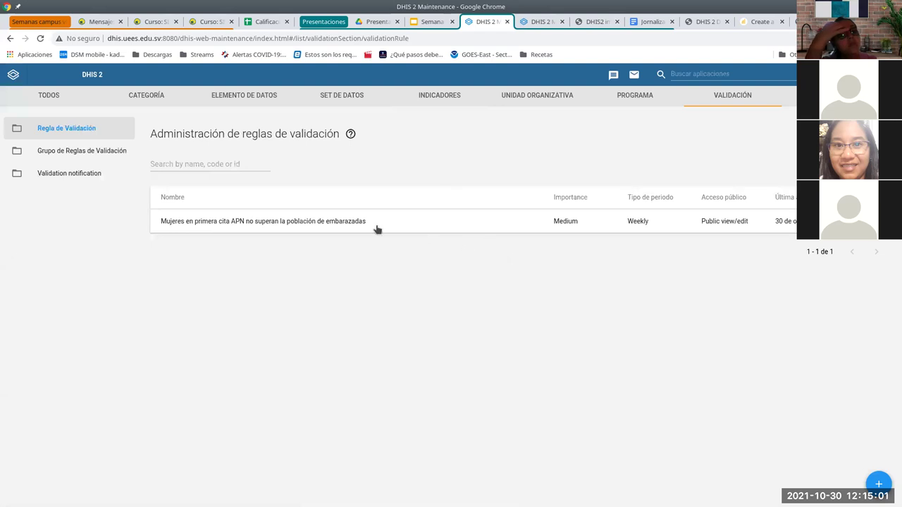
click(303, 222)
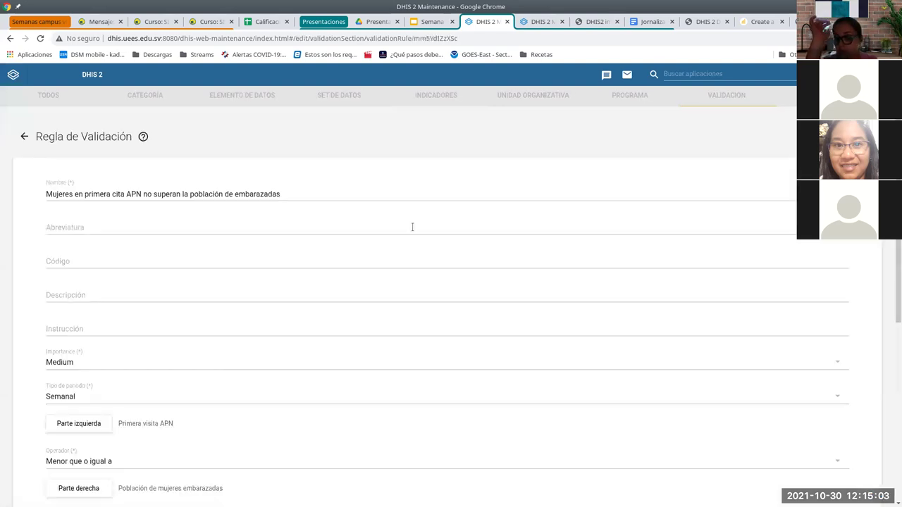
scroll(337, 356, down, 2)
click(79, 299)
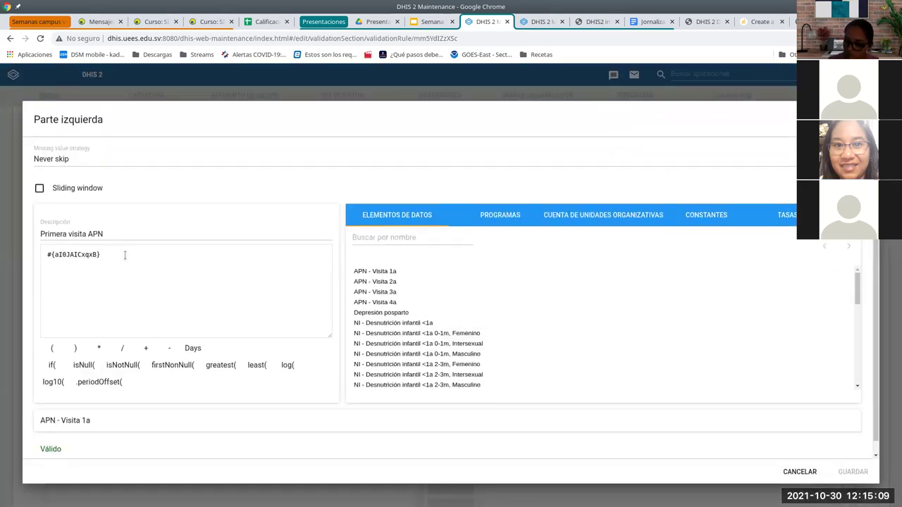
click(800, 473)
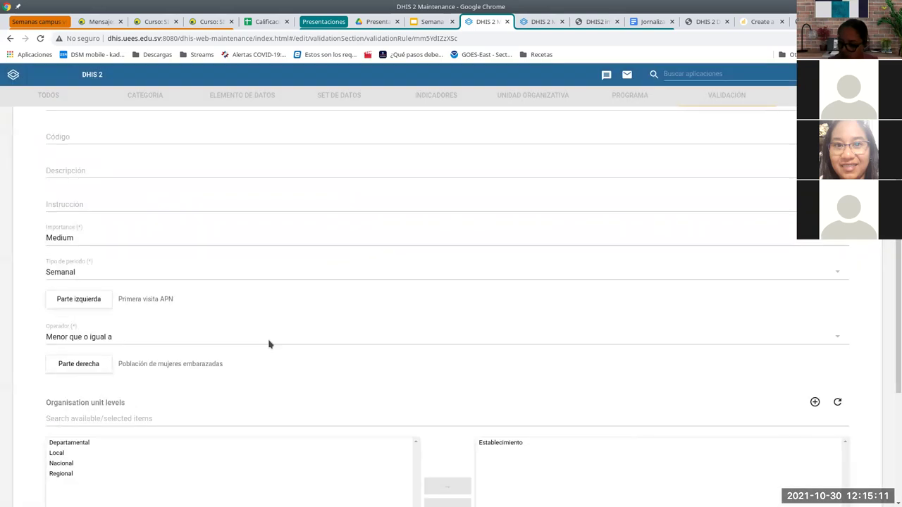
Review the validation rule's right-side expression for the population of pregnant women and close it without changes
click(93, 368)
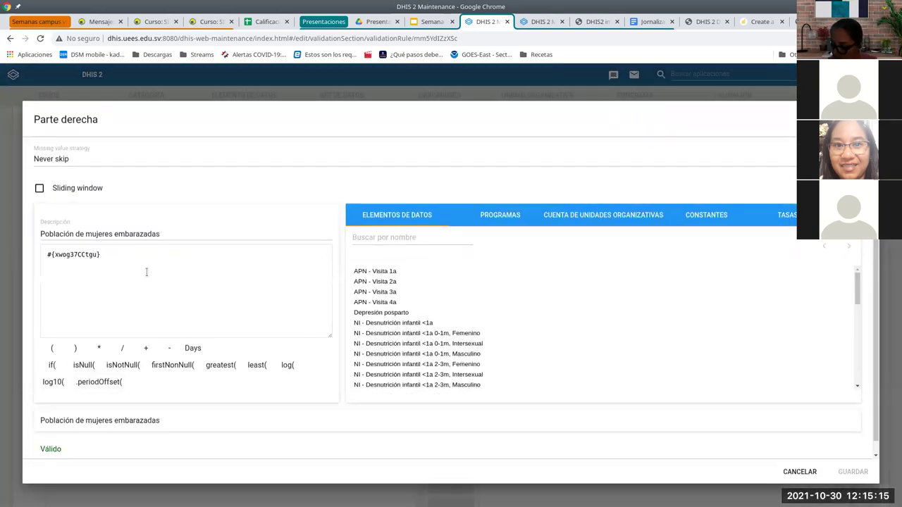
scroll(494, 374, down, 5)
scroll(426, 397, down, 1)
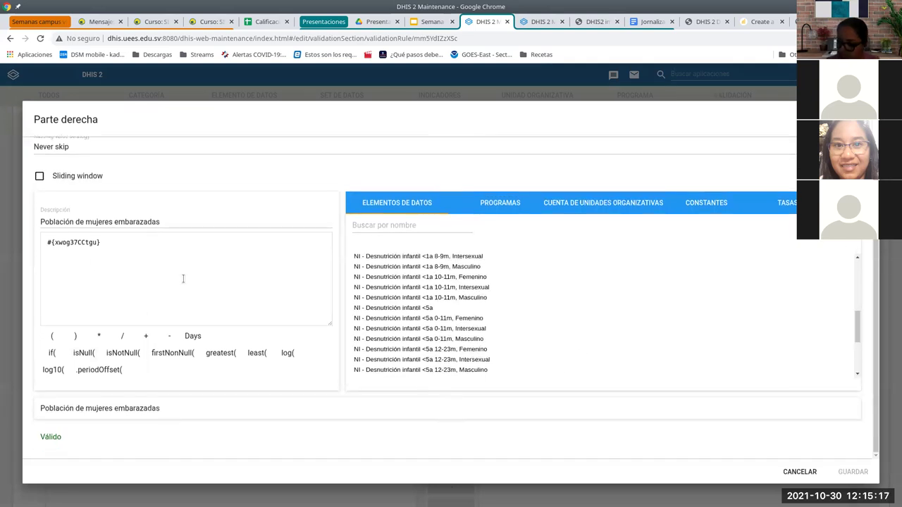
click(804, 474)
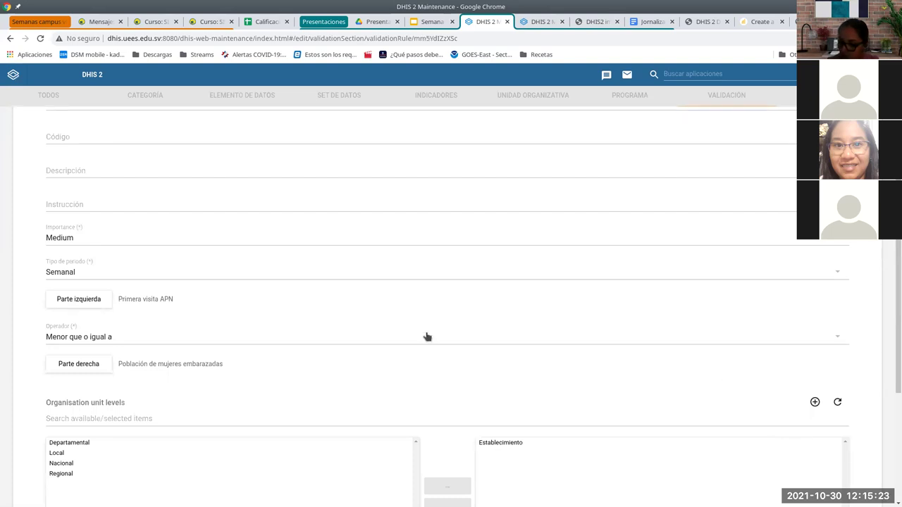
Review the validation rule's organisation unit levels and form validation option, and leave the rule without saving
scroll(485, 351, down, 1)
scroll(465, 356, down, 2)
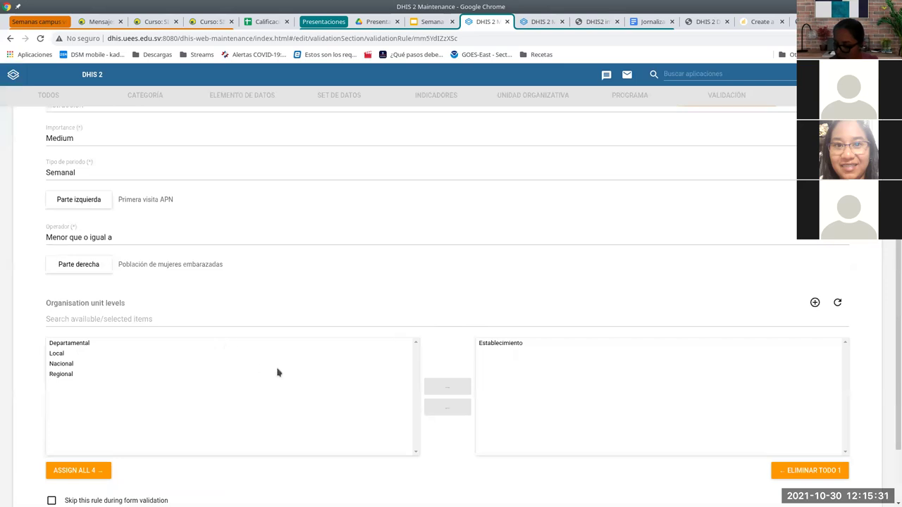
scroll(282, 395, down, 2)
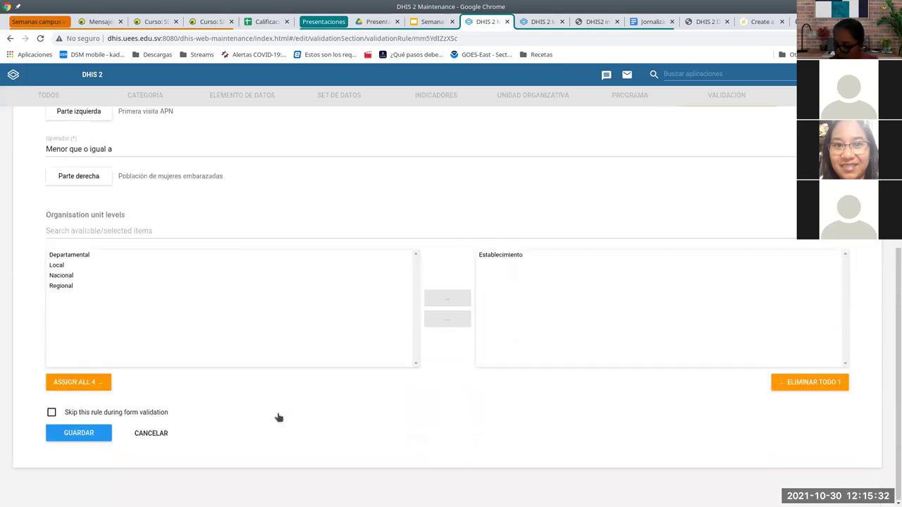
click(136, 434)
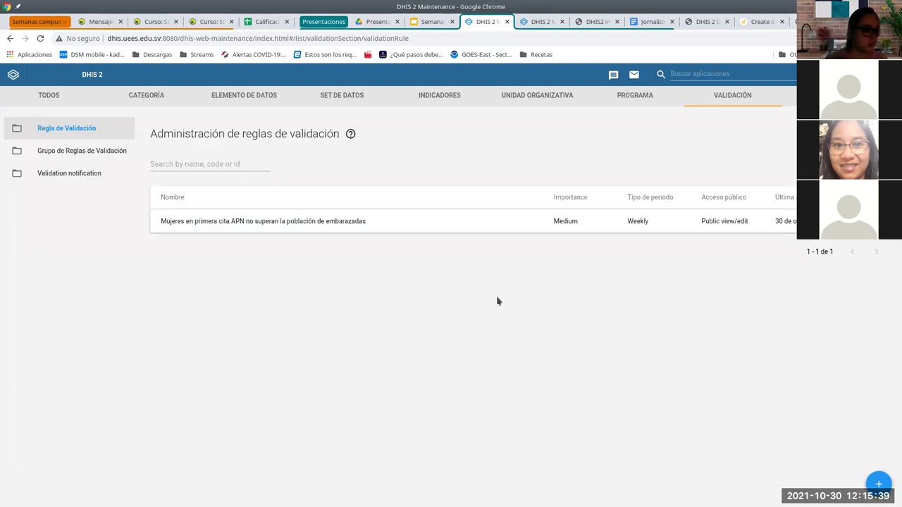
Open the data set section, switch to the Semana 11 presentation in Google Slides and present the "Paso 6" slide on data capture
click(351, 97)
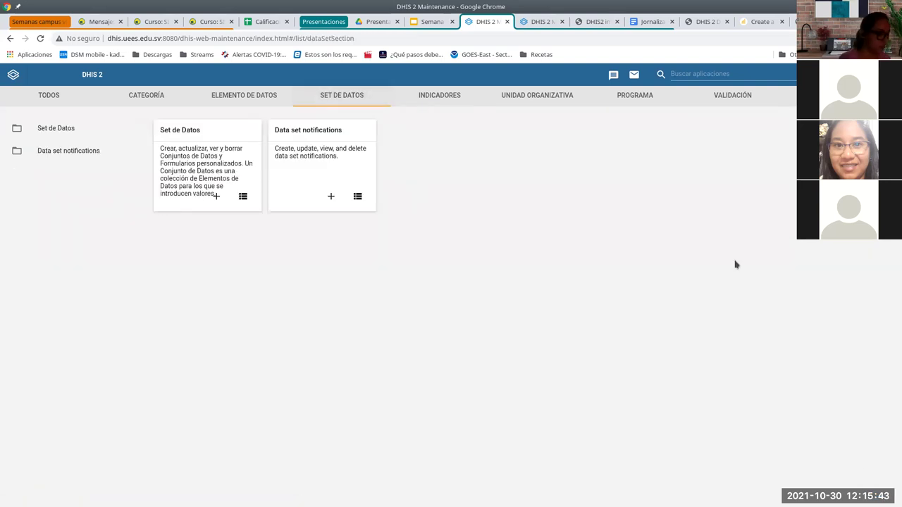
click(434, 23)
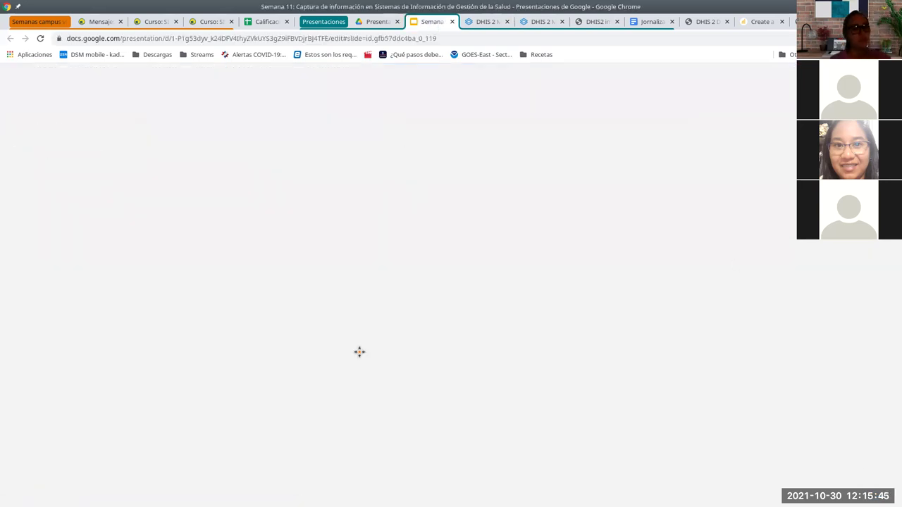
click(75, 472)
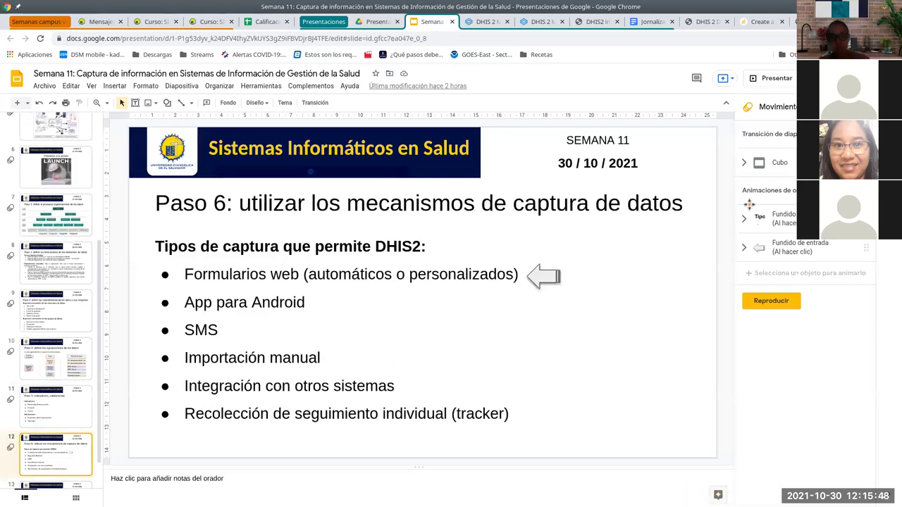
click(775, 78)
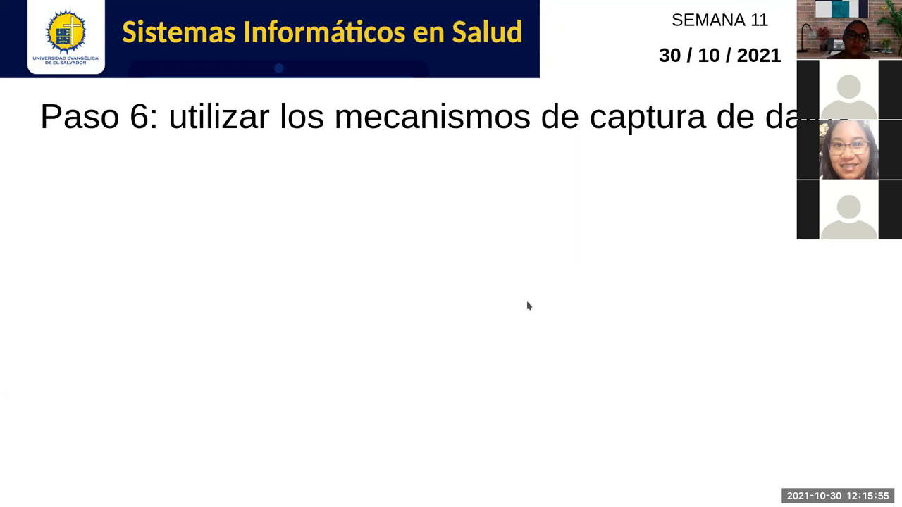
Reveal all the DHIS2 capture types and the arrow at web forms on the slide, and end the slideshow
key(Right)
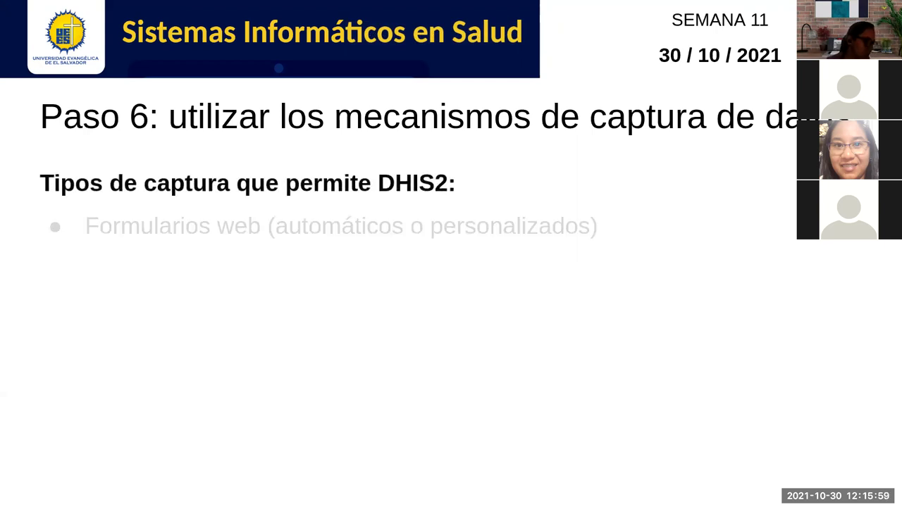
key(Right)
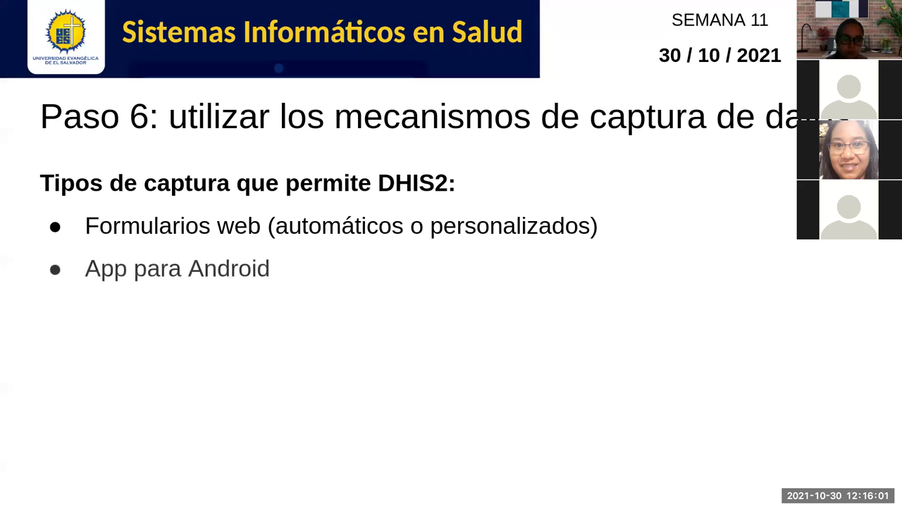
key(Right)
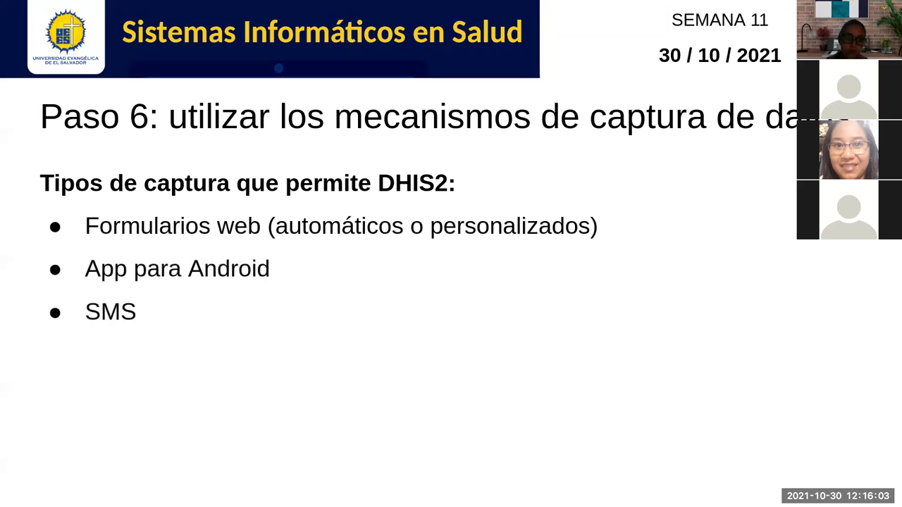
key(Right)
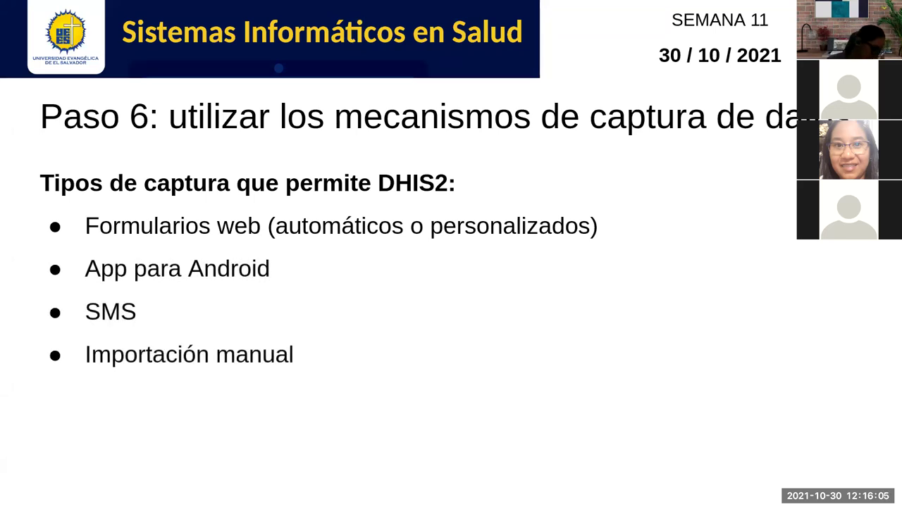
key(Right)
key(Right)
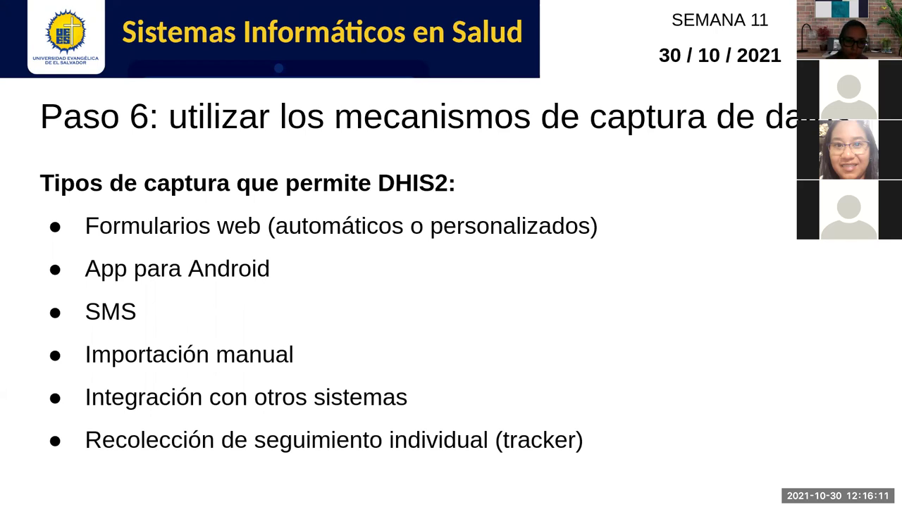
key(Right)
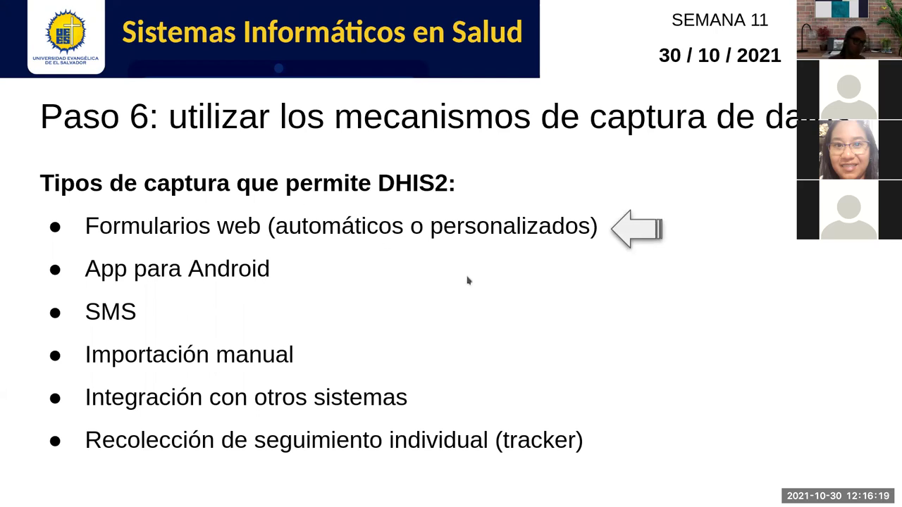
key(Escape)
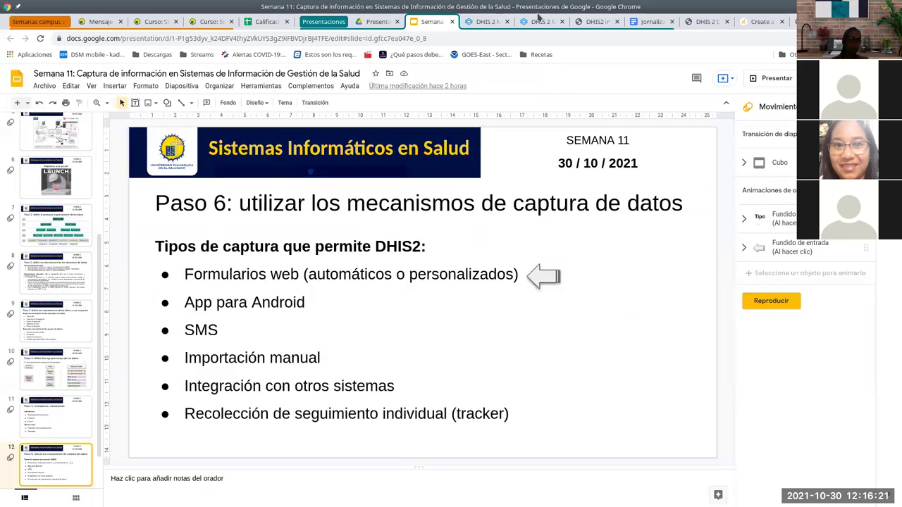
Switch back to DHIS 2 Maintenance and list the existing data sets
click(486, 22)
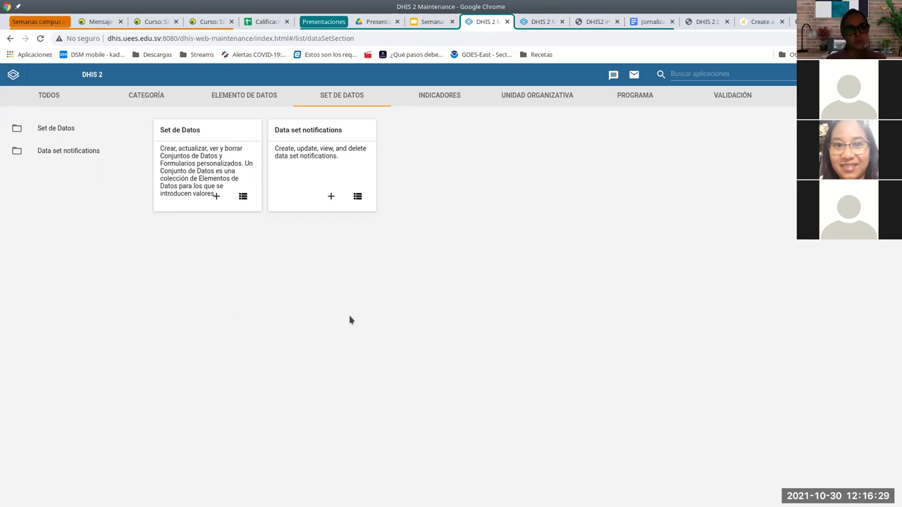
click(243, 197)
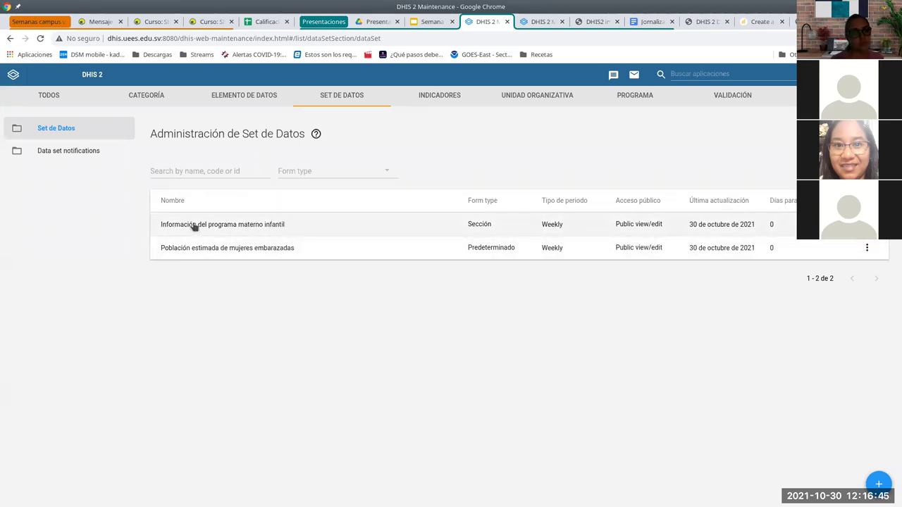
Edit the Información del programa materno infantil data set and add the Depresión posparto and Partos humanizados data elements to it
click(282, 231)
scroll(322, 318, down, 1)
scroll(322, 318, down, 8)
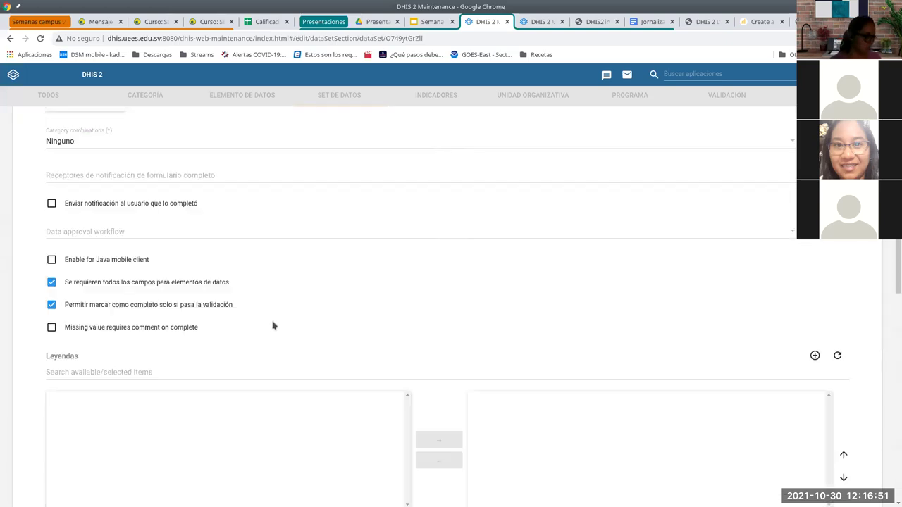
scroll(311, 339, down, 5)
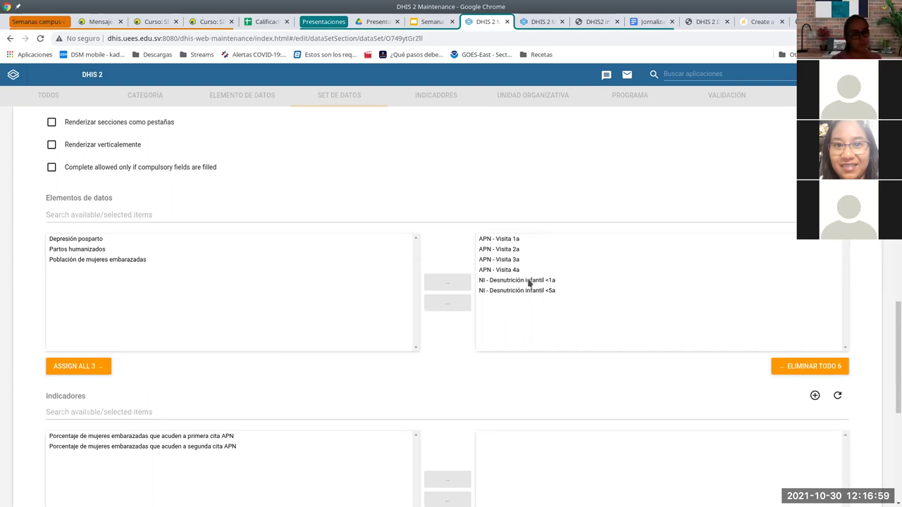
click(83, 240)
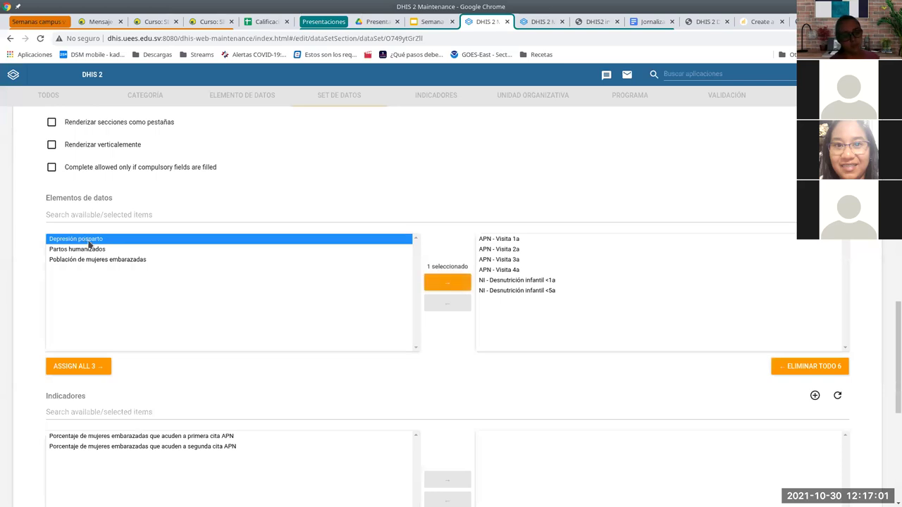
ctrl+click(109, 250)
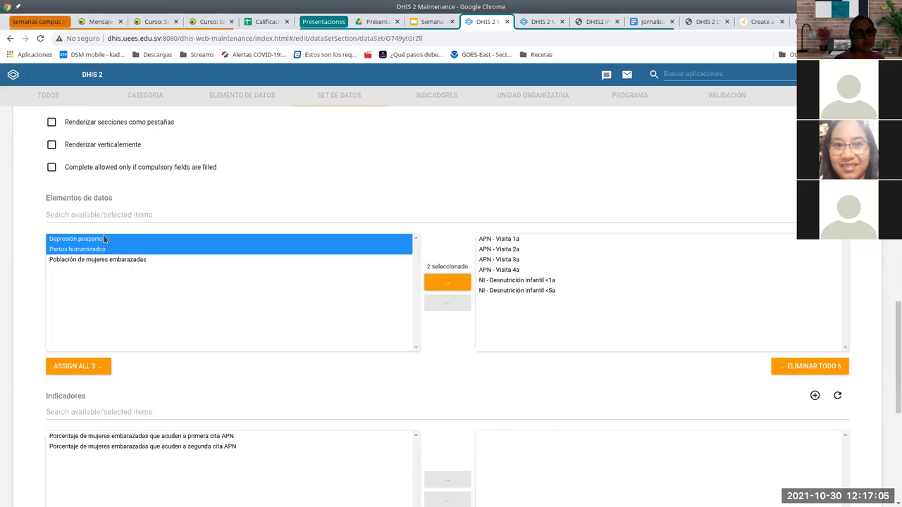
click(440, 282)
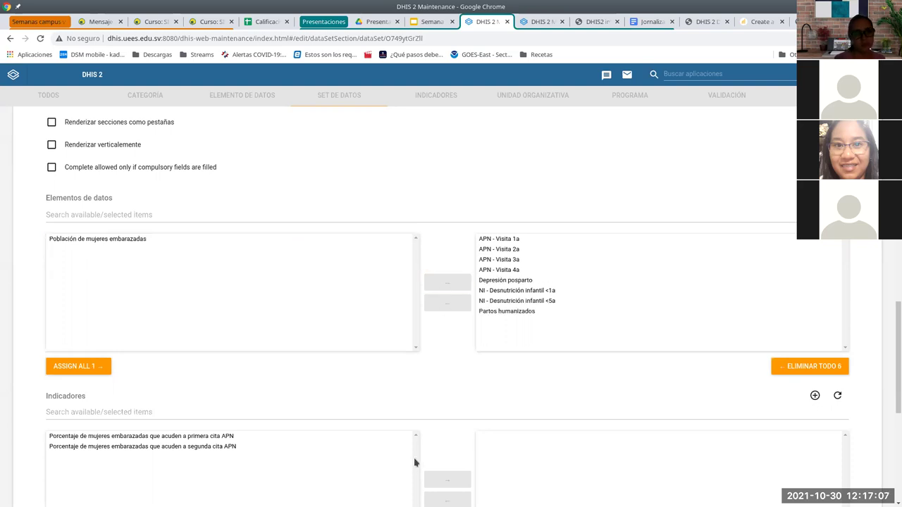
click(517, 282)
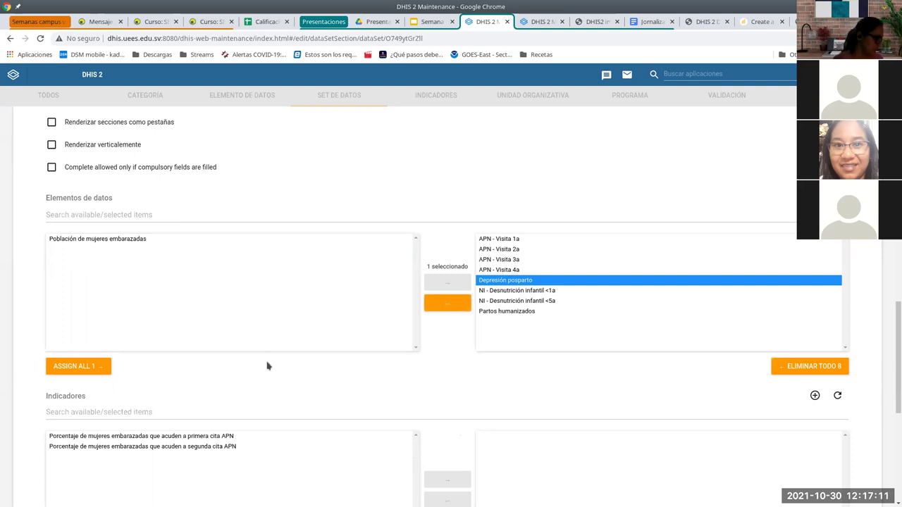
Expand Región Occidental, Departamento de Sonsonate, Acajutla and Izalco in the organisation unit tree to examine the data set's assigned facilities
scroll(310, 343, down, 2)
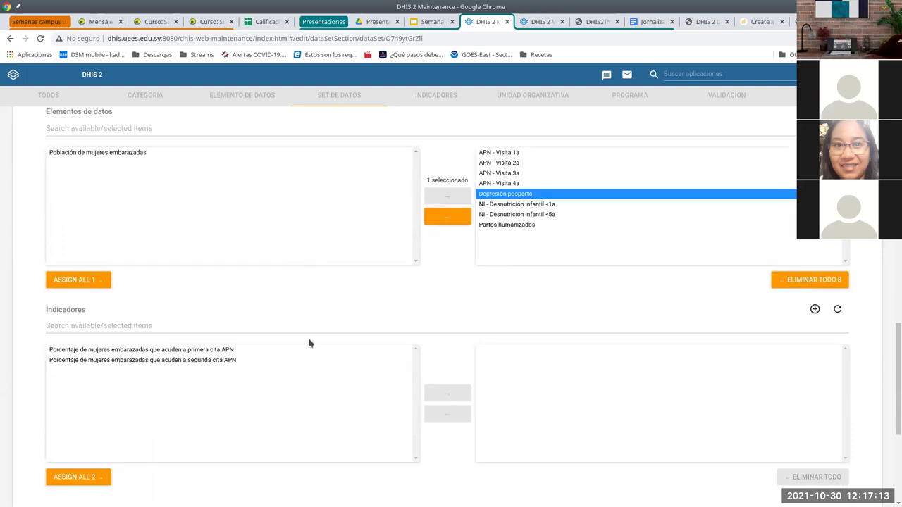
scroll(310, 343, up, 2)
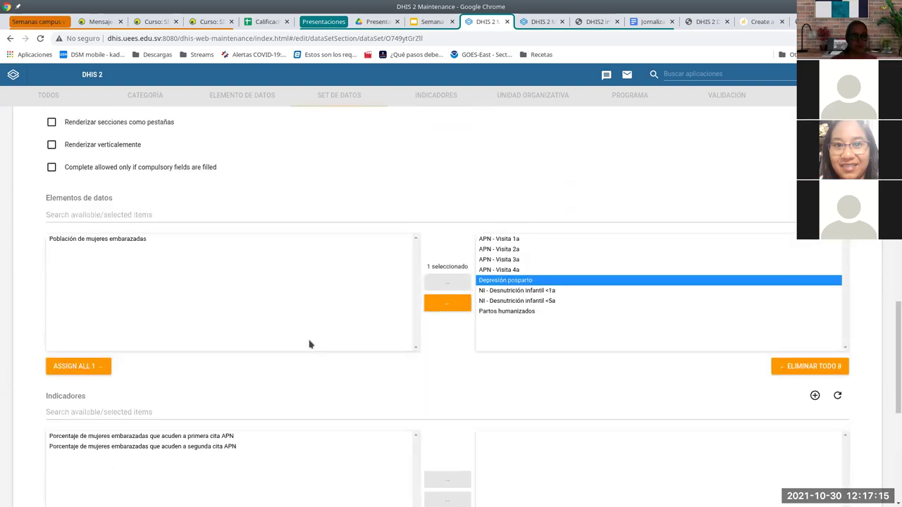
scroll(313, 353, down, 2)
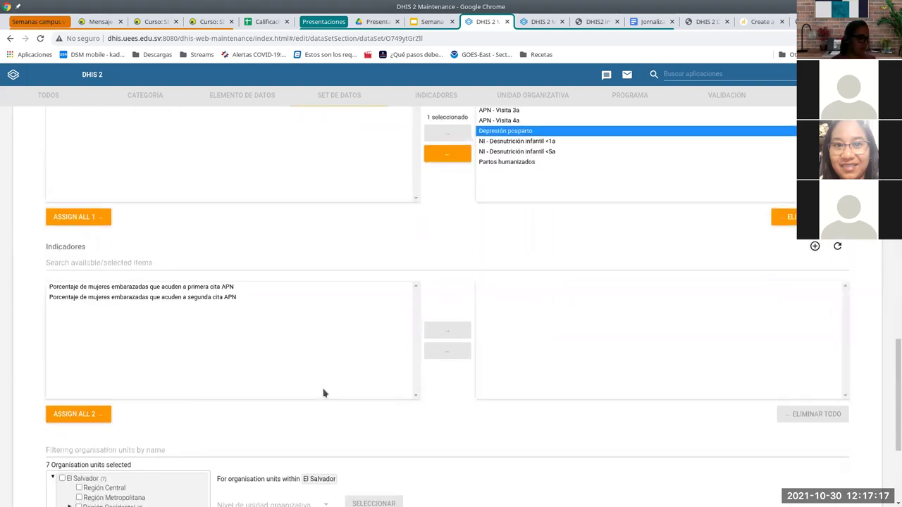
scroll(543, 183, up, 1)
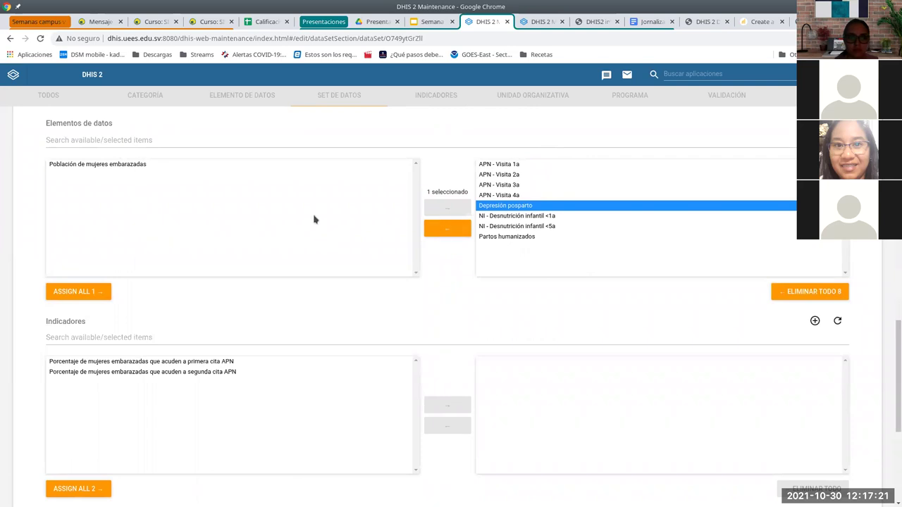
scroll(264, 233, down, 3)
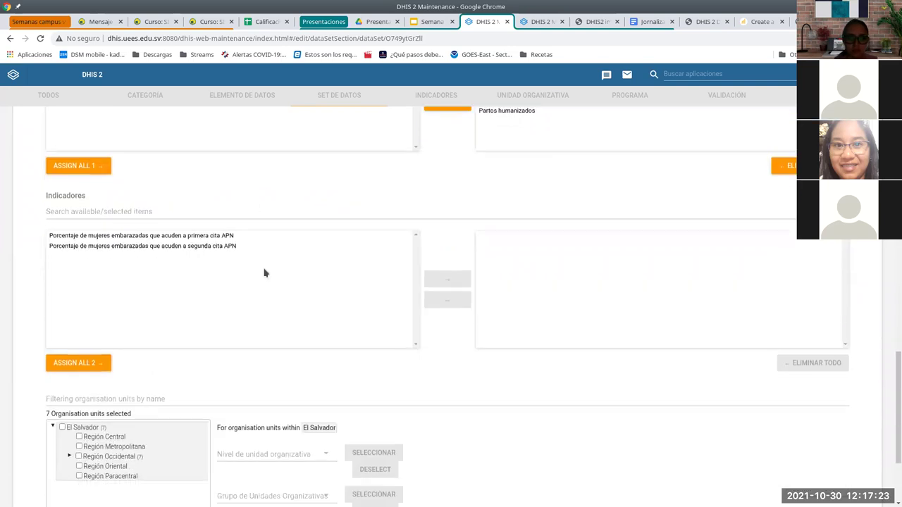
scroll(263, 313, down, 1)
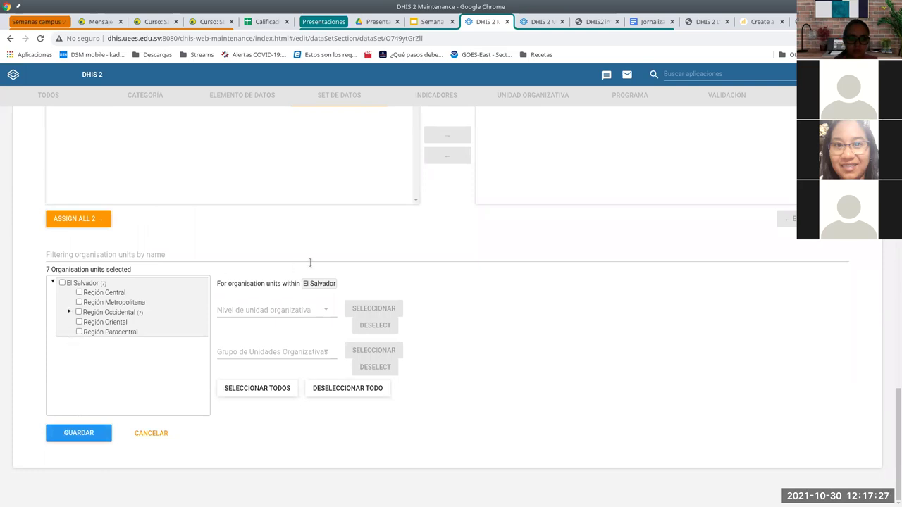
click(70, 313)
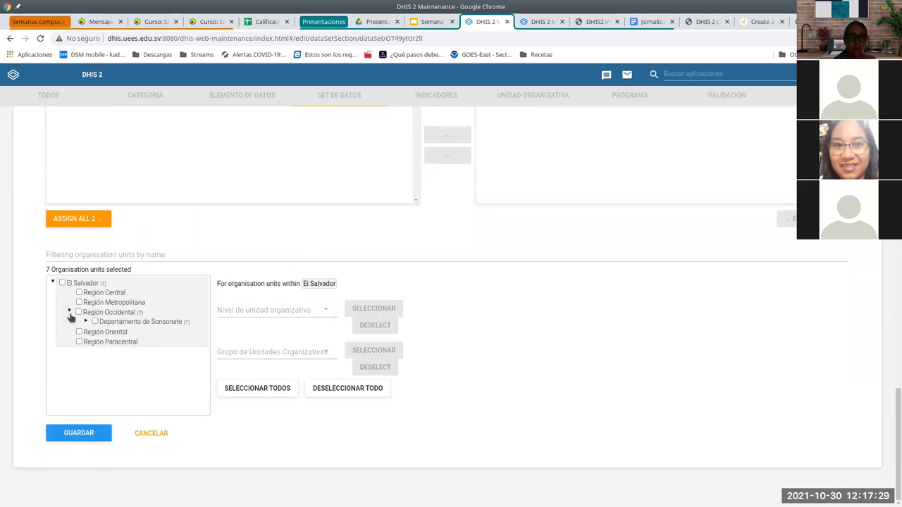
click(86, 322)
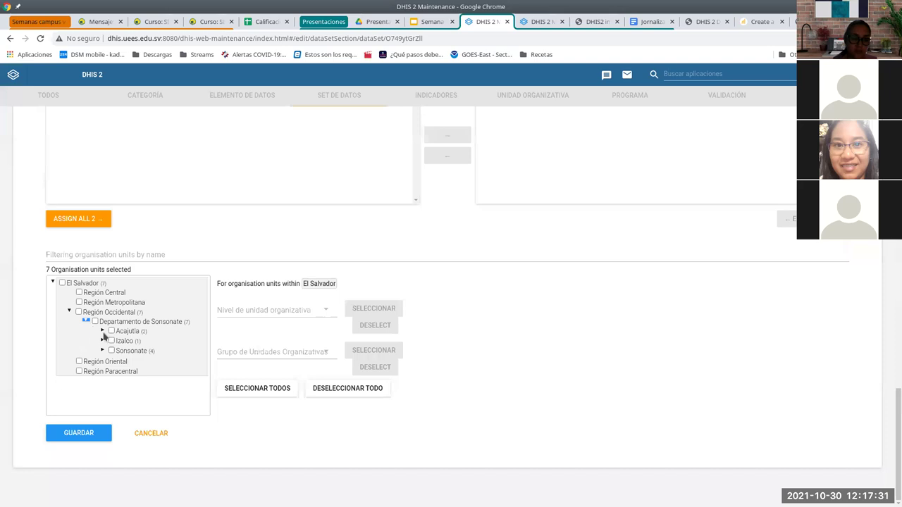
click(102, 332)
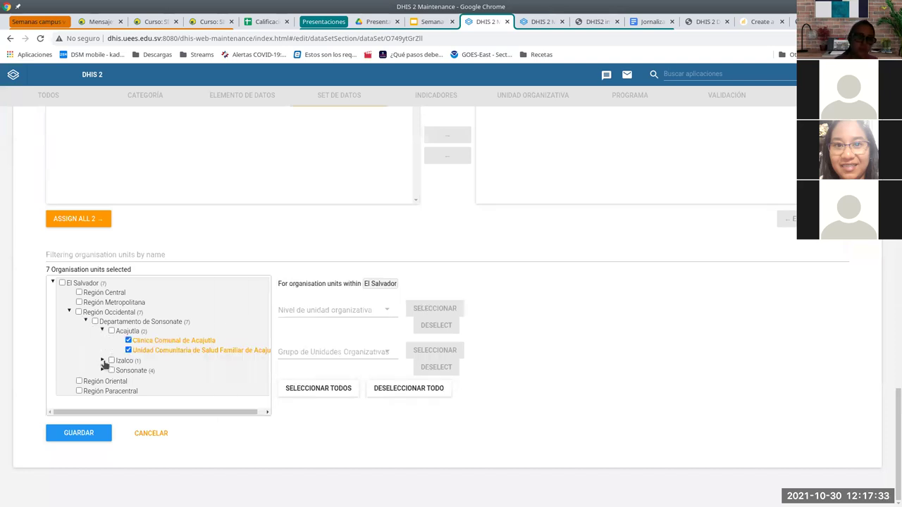
click(103, 361)
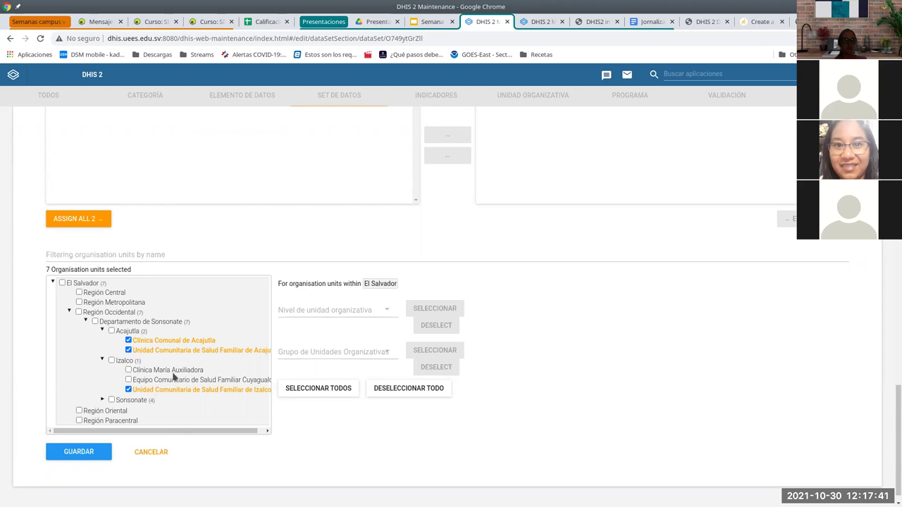
Assign the data set to all organisation units at the Establecimiento level within El Salvador, and save the data set
click(381, 315)
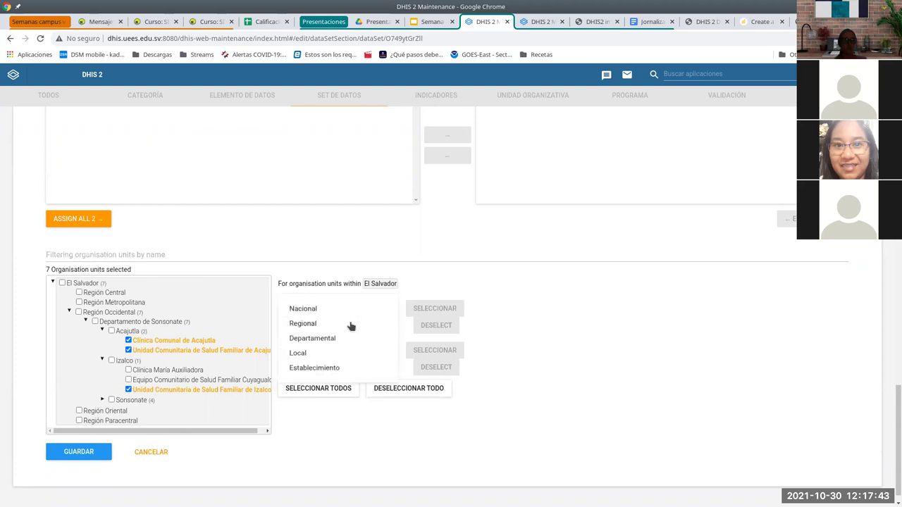
click(341, 368)
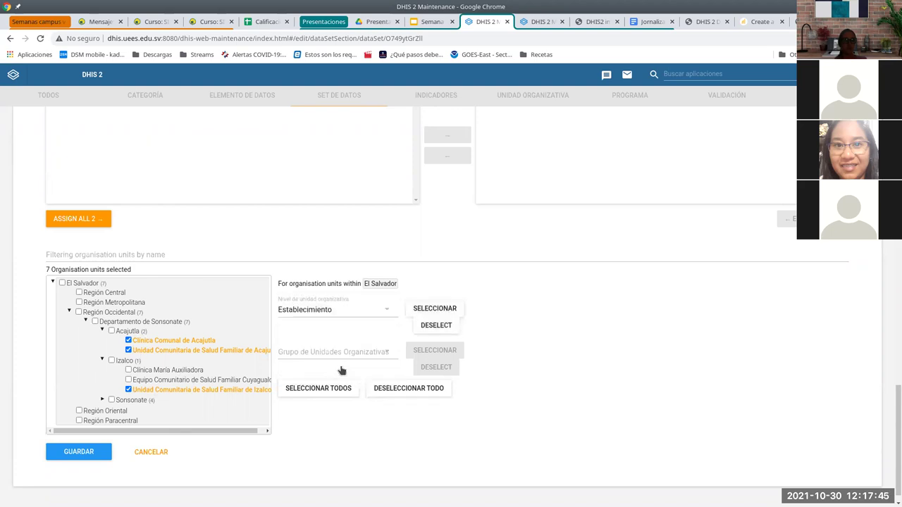
click(429, 308)
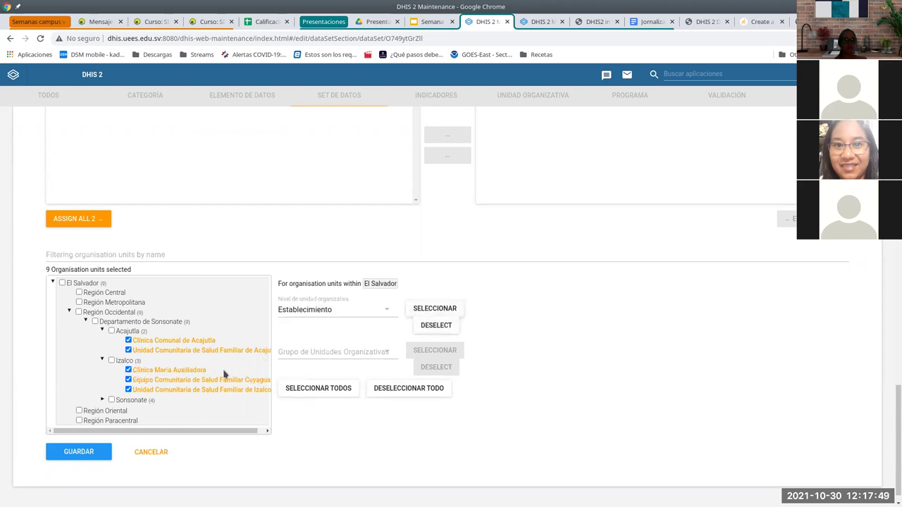
click(98, 452)
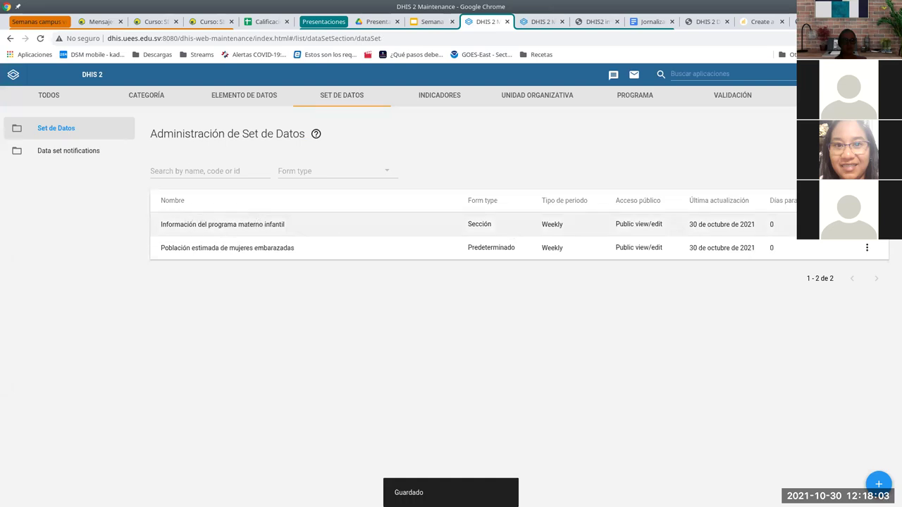
Open section management for the Información del programa materno infantil data set, and switch to Google Slides to view the "Paso 4" grouping slide
click(867, 247)
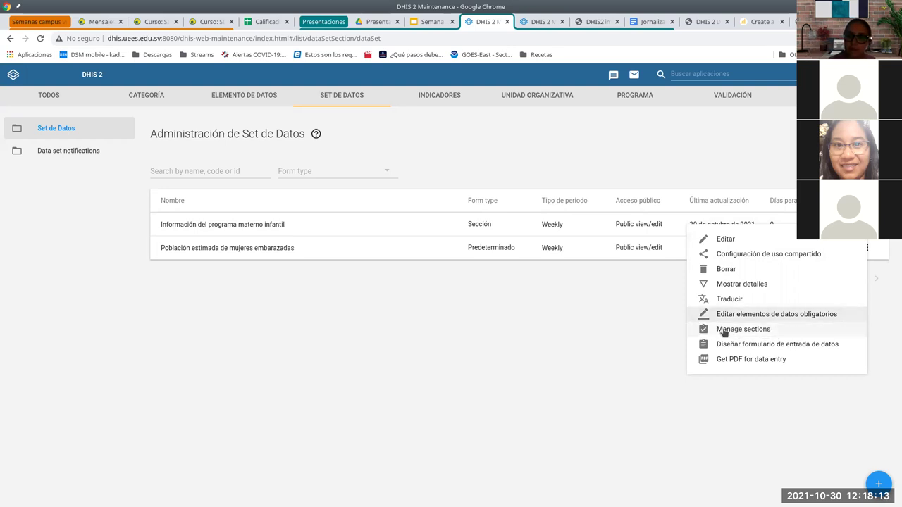
click(761, 329)
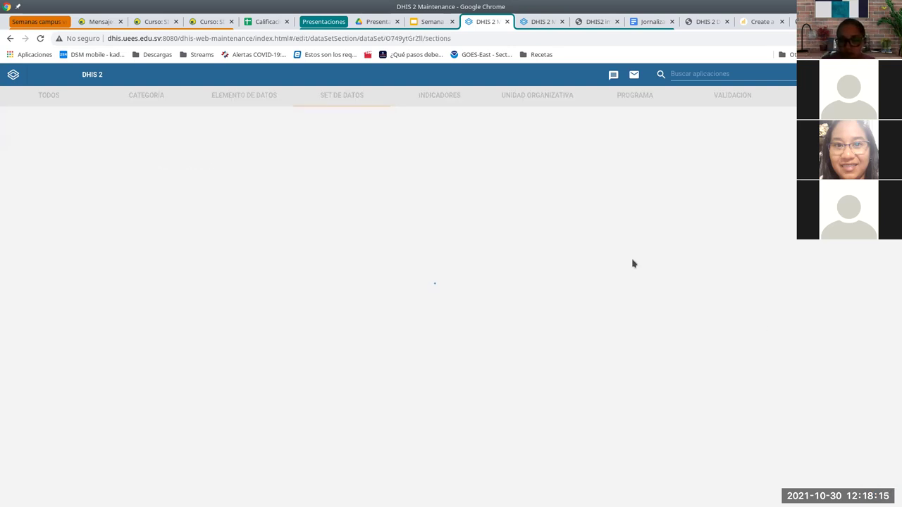
click(432, 21)
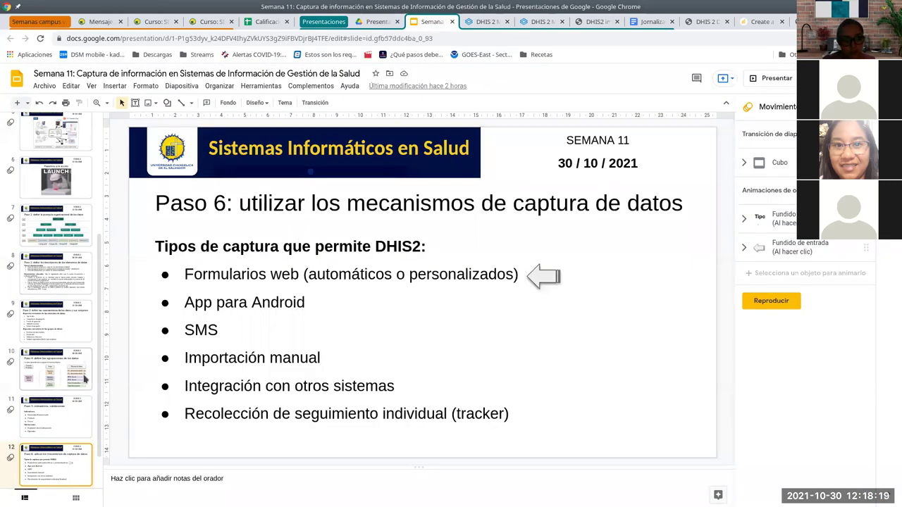
click(78, 373)
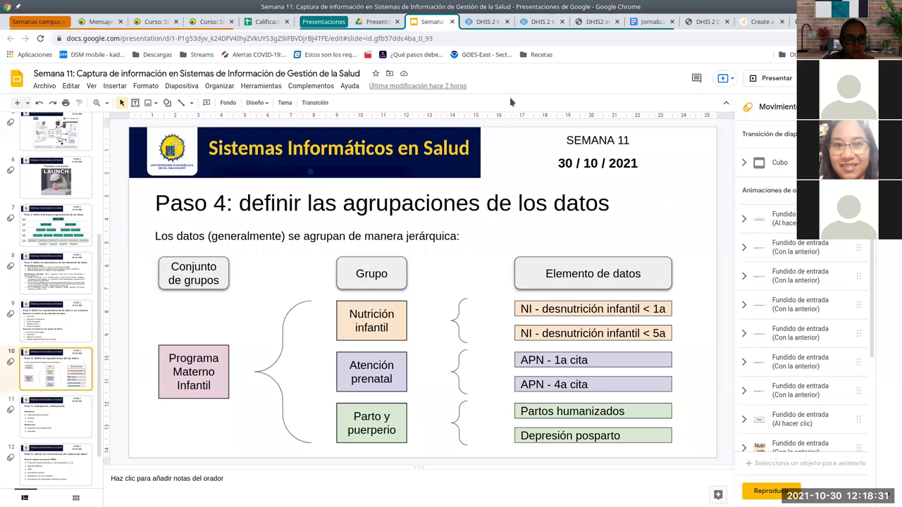
Switch back to DHIS 2 Maintenance, review the data elements in the Nutrición Infantil section, and leave it without saving
click(487, 21)
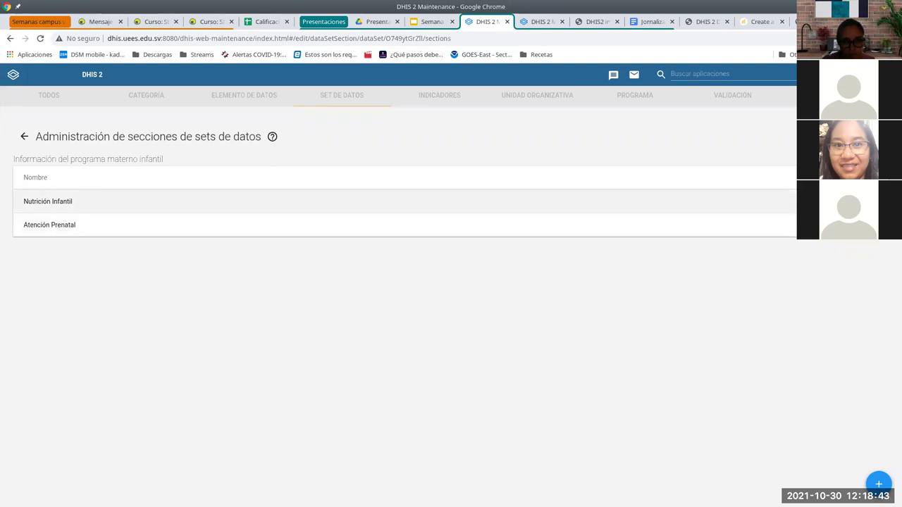
click(55, 204)
click(55, 205)
click(47, 207)
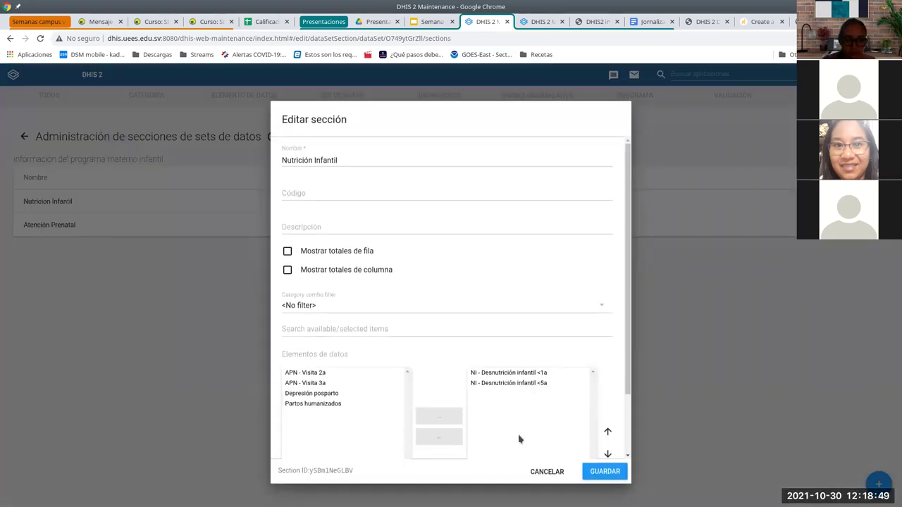
click(544, 472)
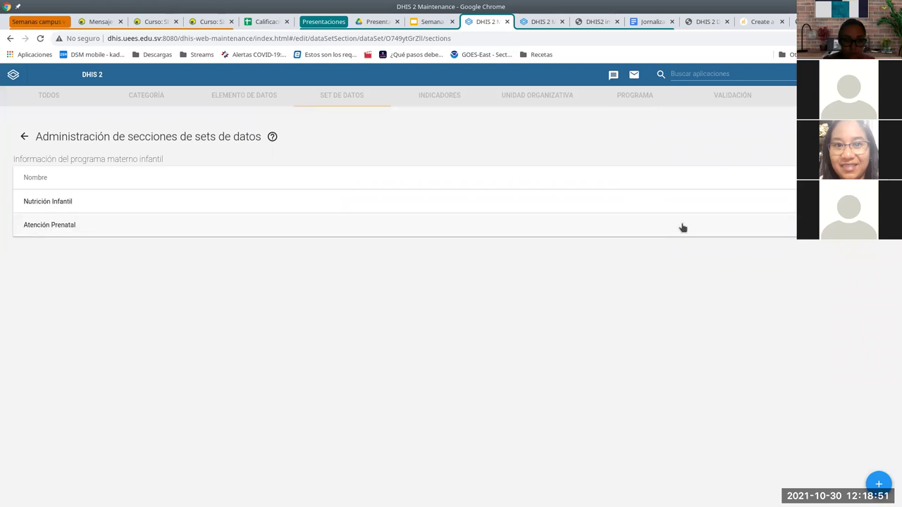
Edit the Atención Prenatal section and add the APN - Visita 2a and APN - Visita 3a data elements to it
click(750, 226)
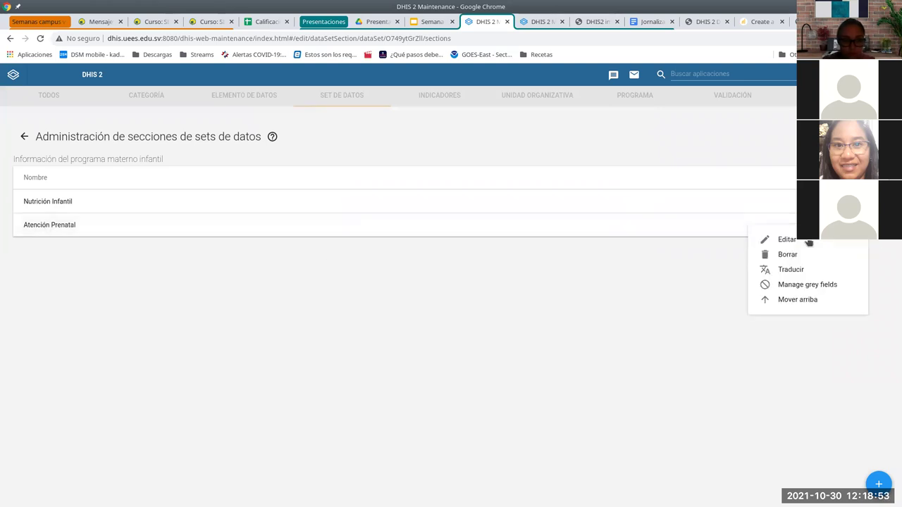
click(809, 243)
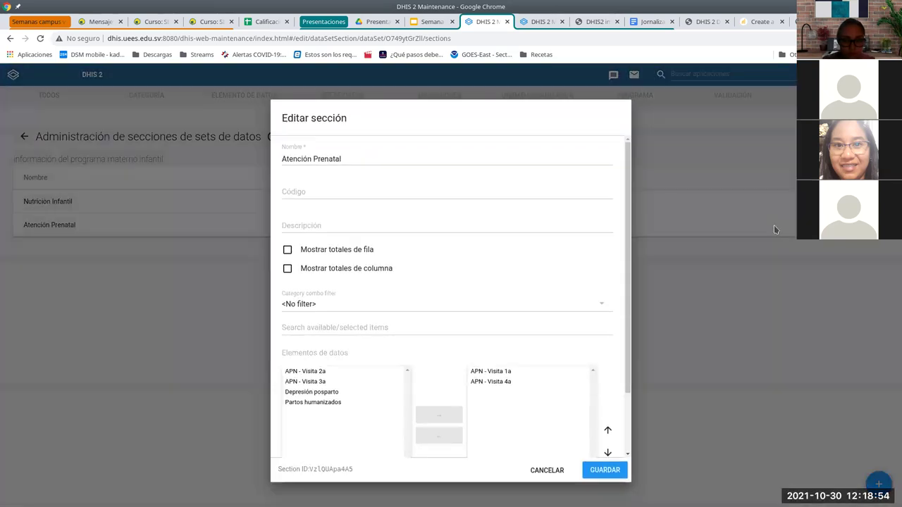
click(317, 374)
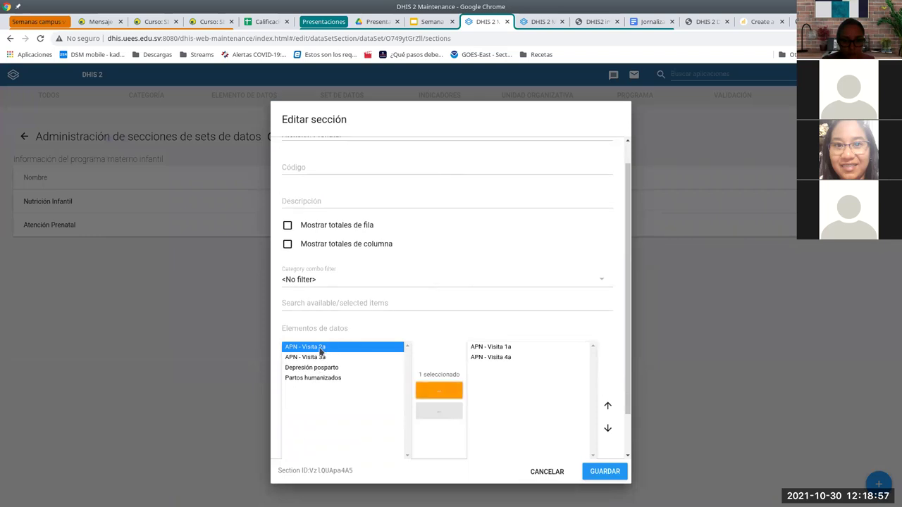
shift+click(320, 358)
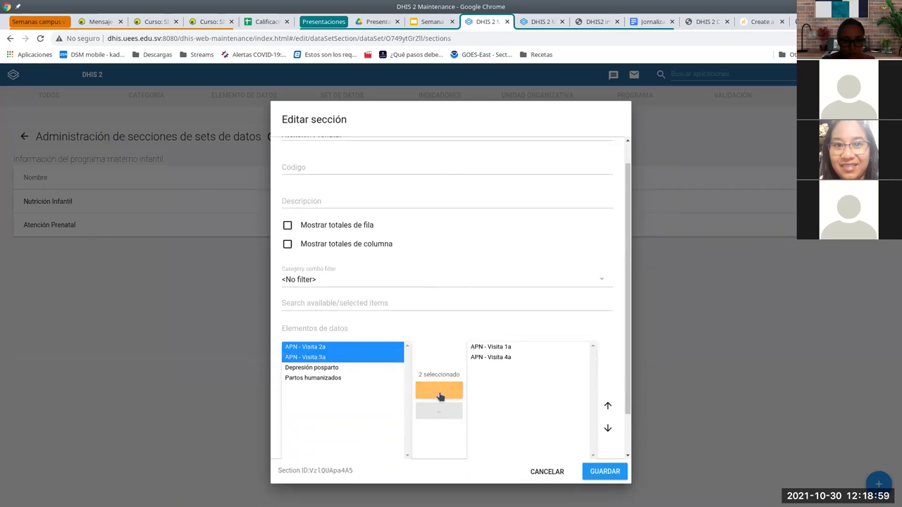
click(440, 392)
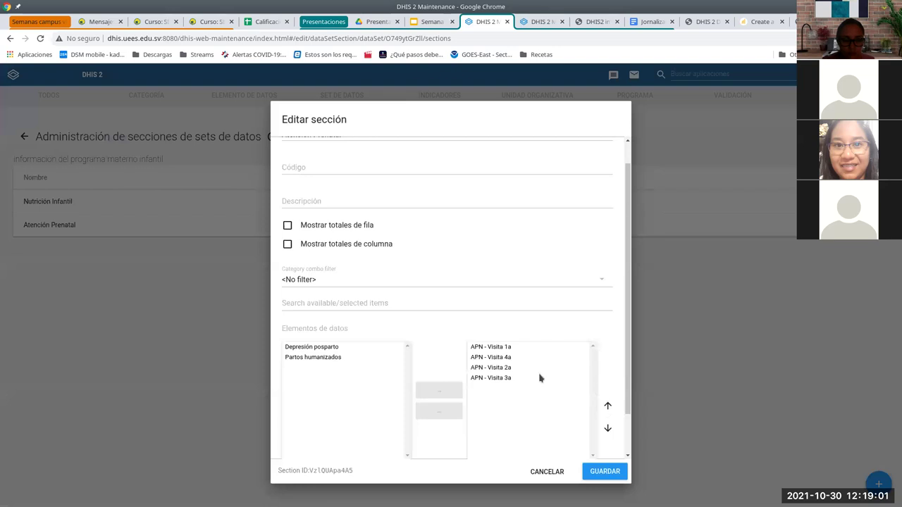
Move APN - Visita 4a below APN - Visita 3a in the section's data element order, and save the section
click(506, 359)
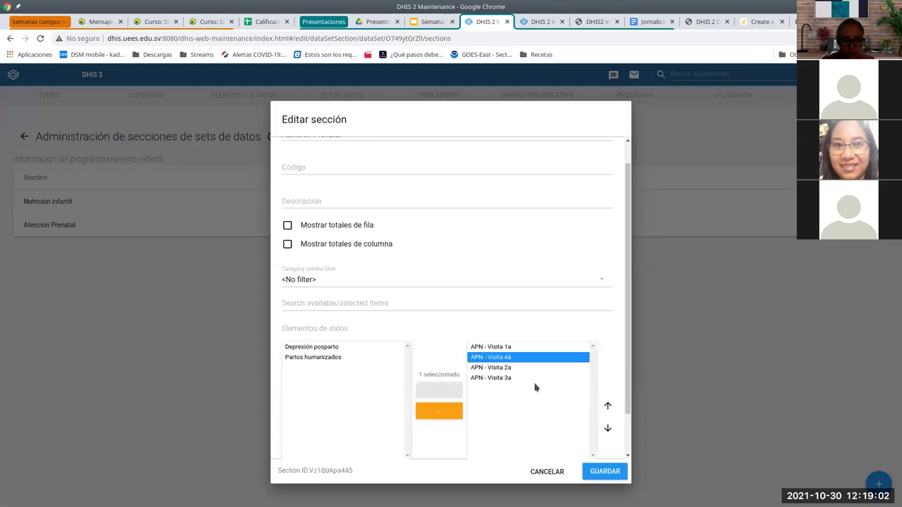
click(606, 428)
click(606, 429)
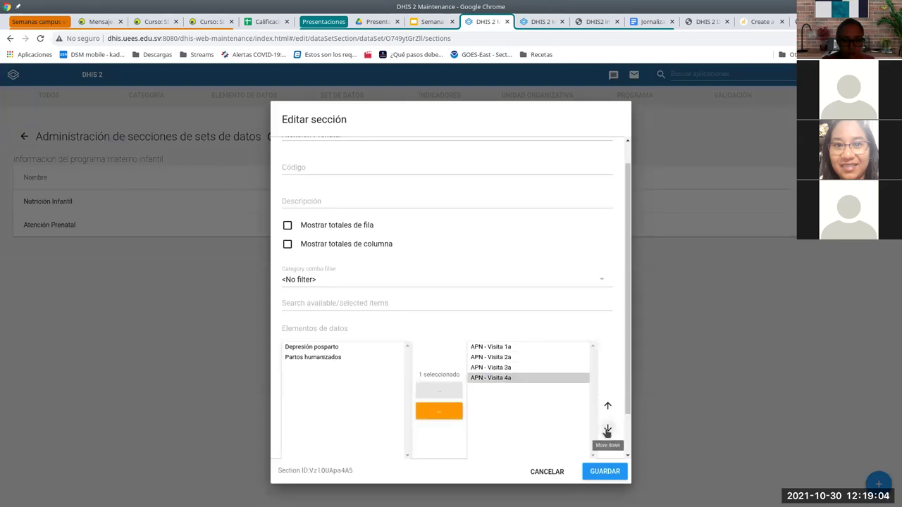
click(612, 471)
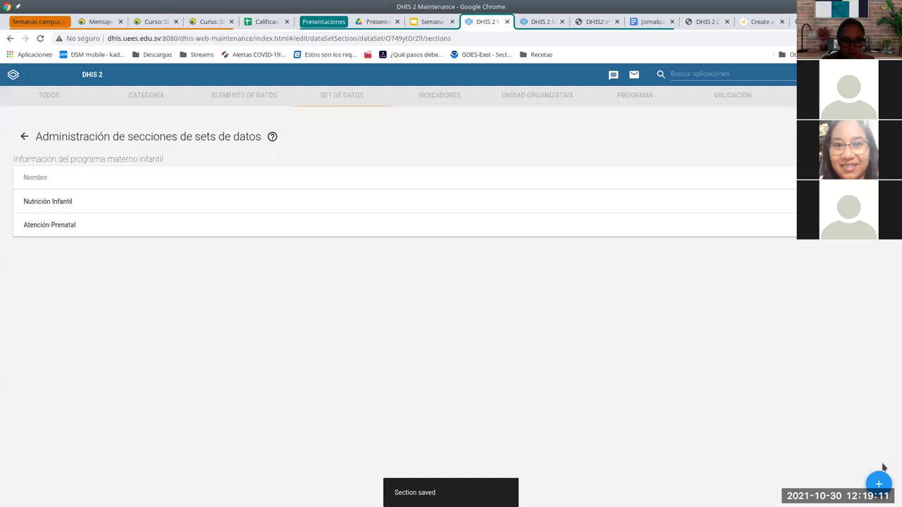
Start a new section for the data set and name it Parto y puerperio, consulting the Paso 4 grouping slide
click(878, 485)
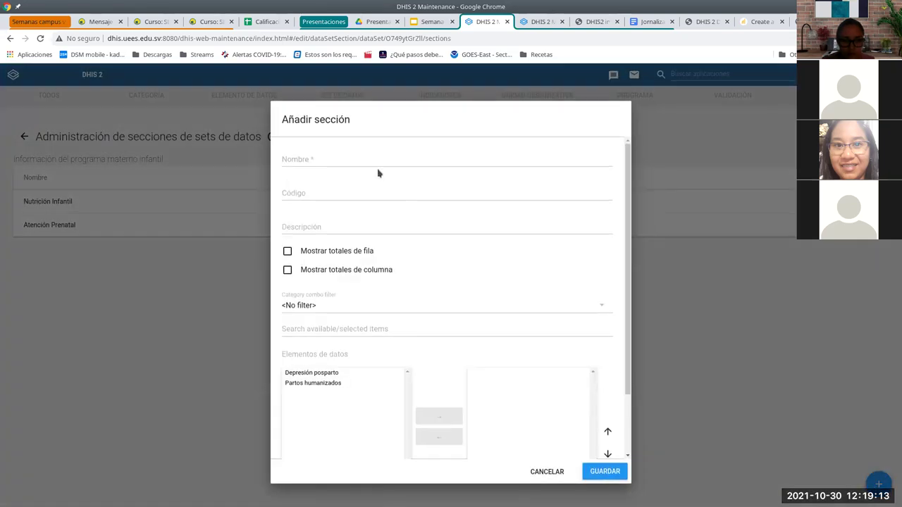
click(433, 21)
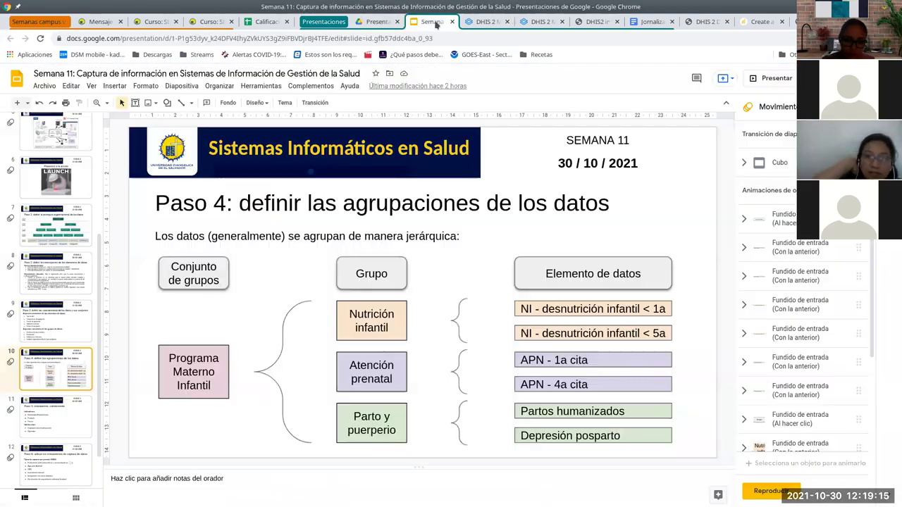
click(486, 22)
text(Par)
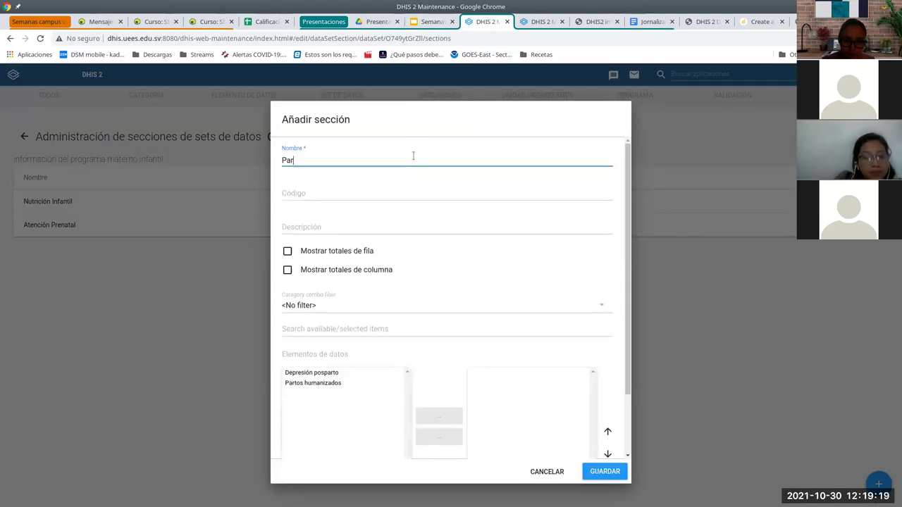
text(to y puerperio)
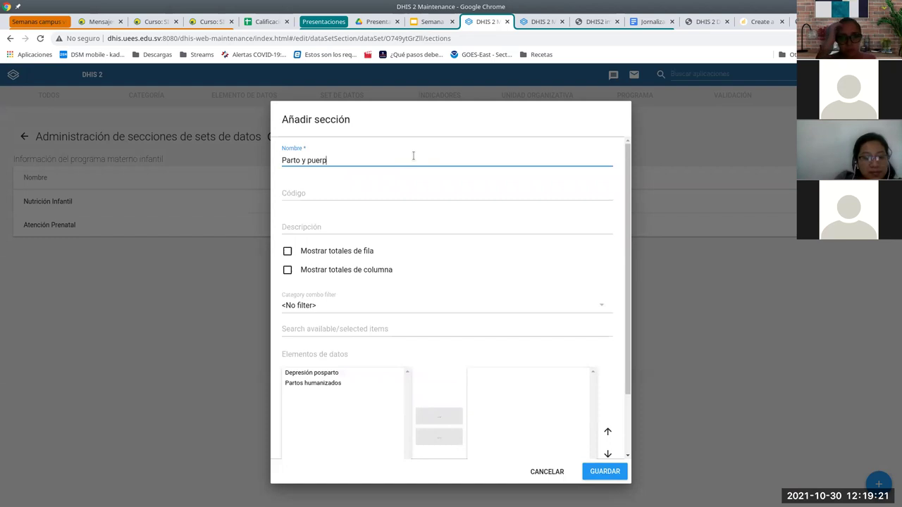
Add the Depresión posparto and Partos humanizados data elements to the Parto y puerperio section, and save it
click(317, 391)
shift+click(322, 358)
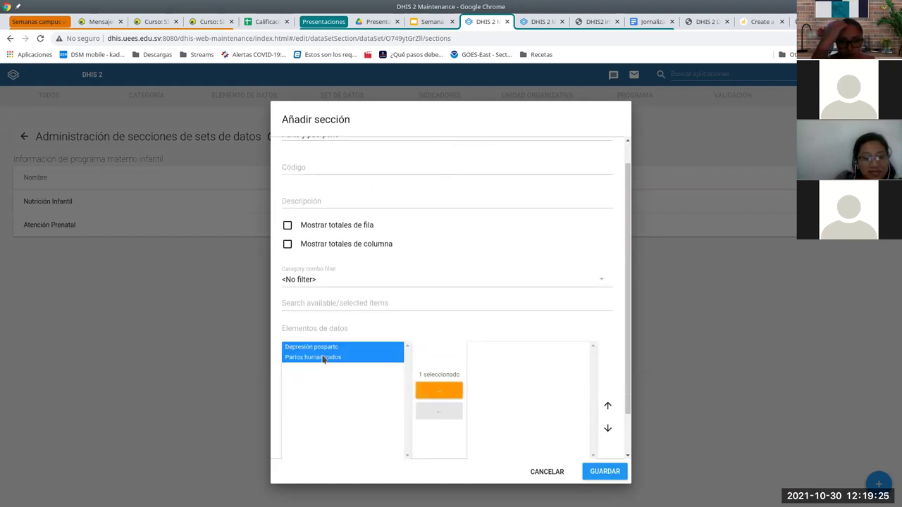
click(446, 393)
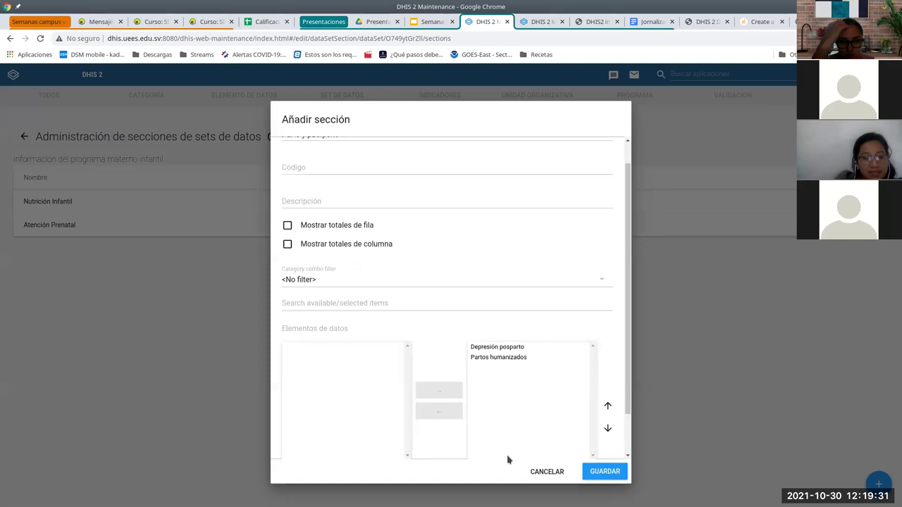
click(609, 470)
click(603, 473)
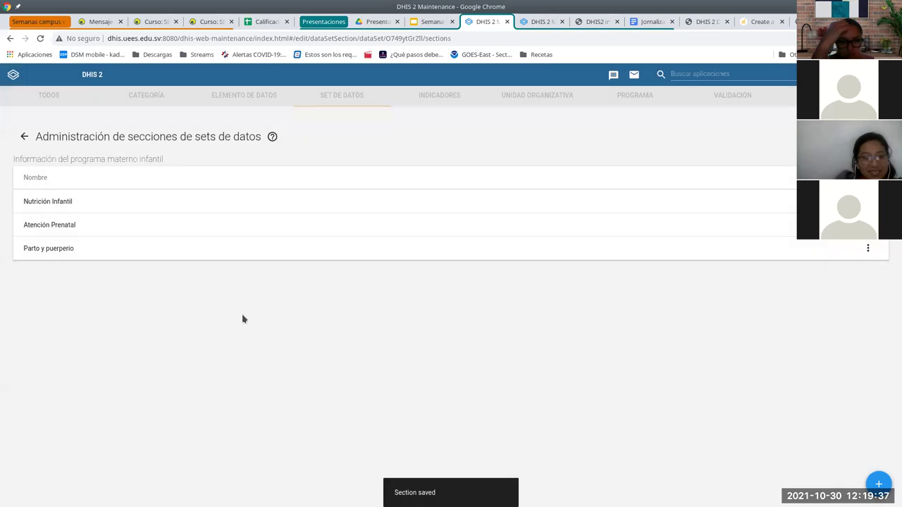
Leave section management for the data set and switch to the DHIS 2 data entry app (Entrada de Datos)
click(21, 136)
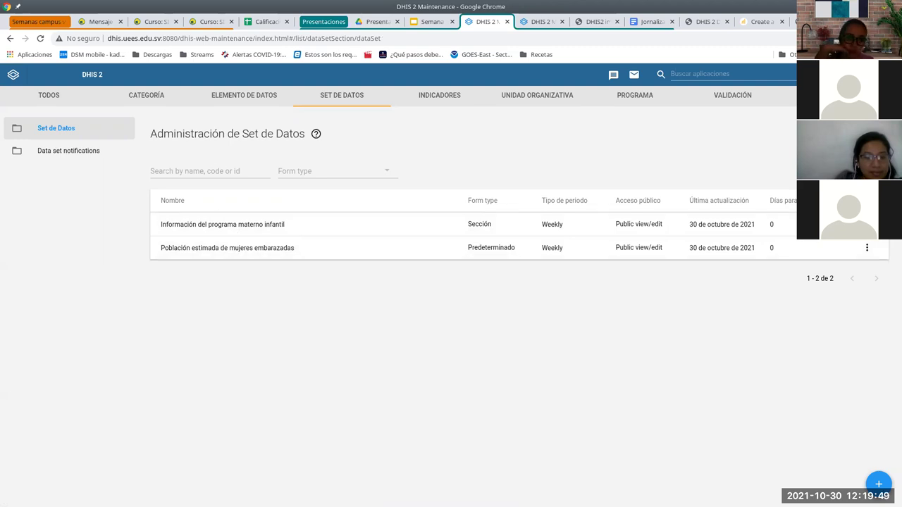
click(705, 73)
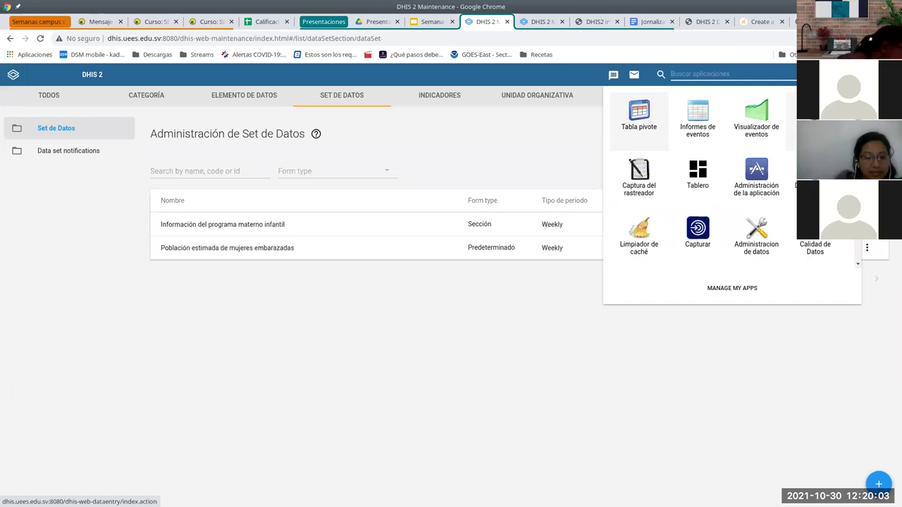
click(698, 228)
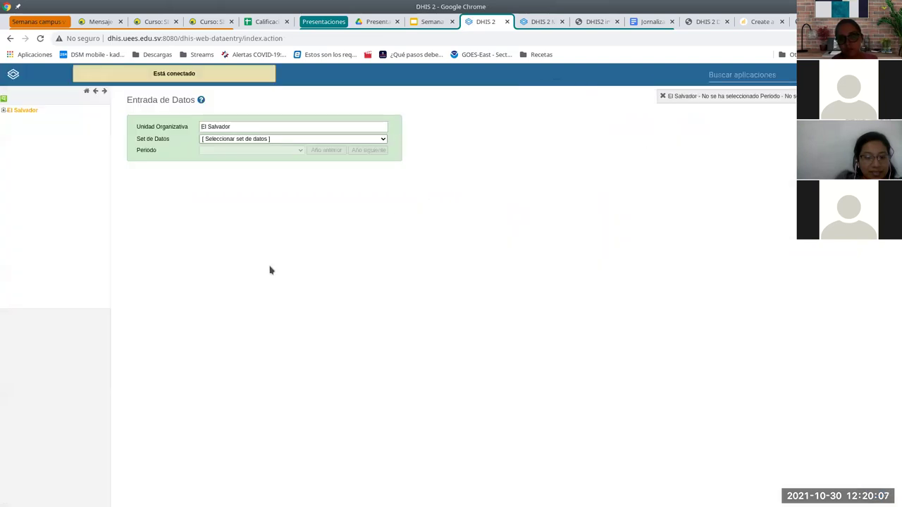
Select Clínica Comunal de Sonsonate as the organisation unit, under Región Occidental, Departamento de Sonsonate, Sonsonate
click(5, 111)
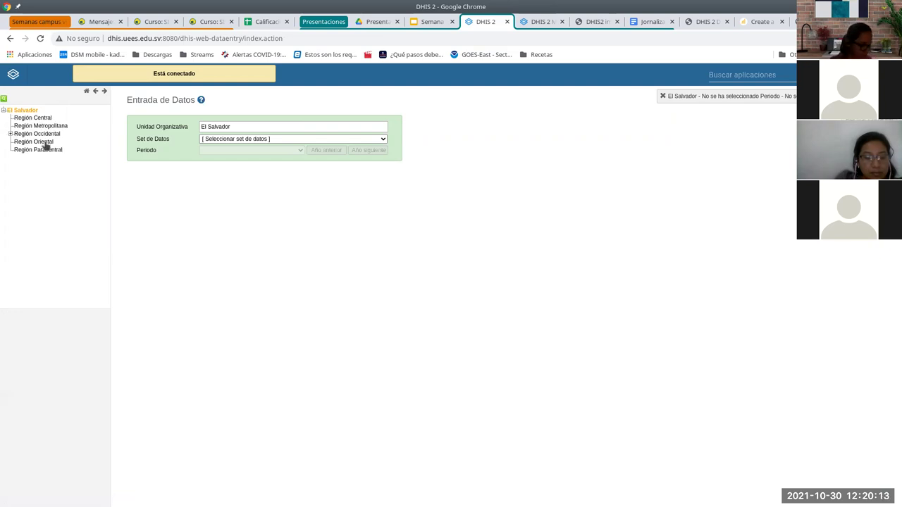
click(10, 134)
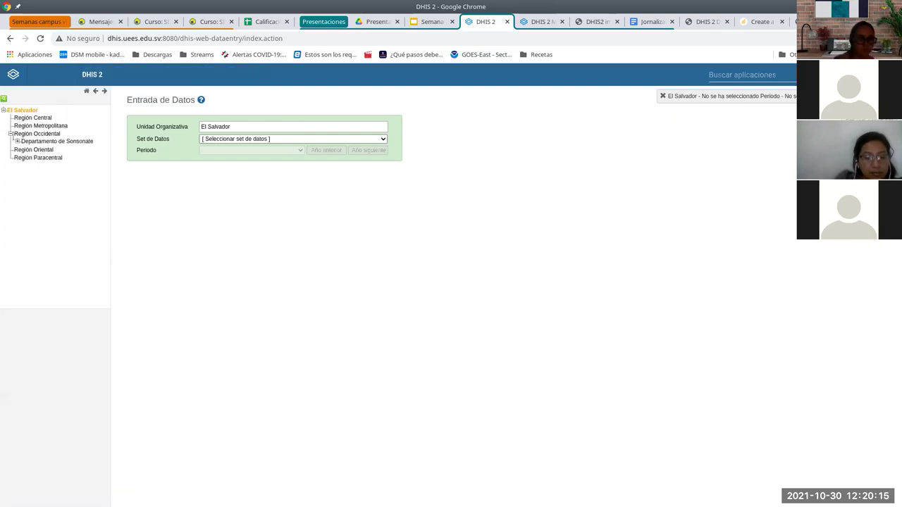
click(18, 142)
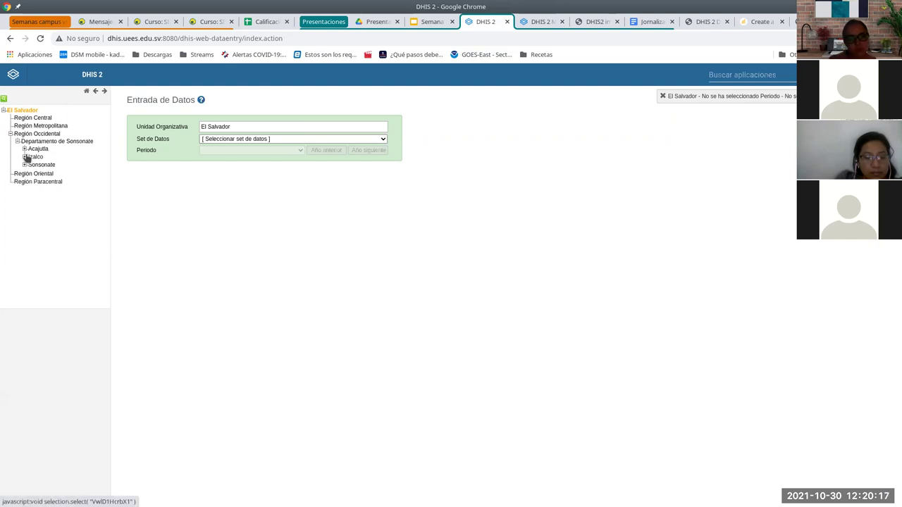
click(24, 149)
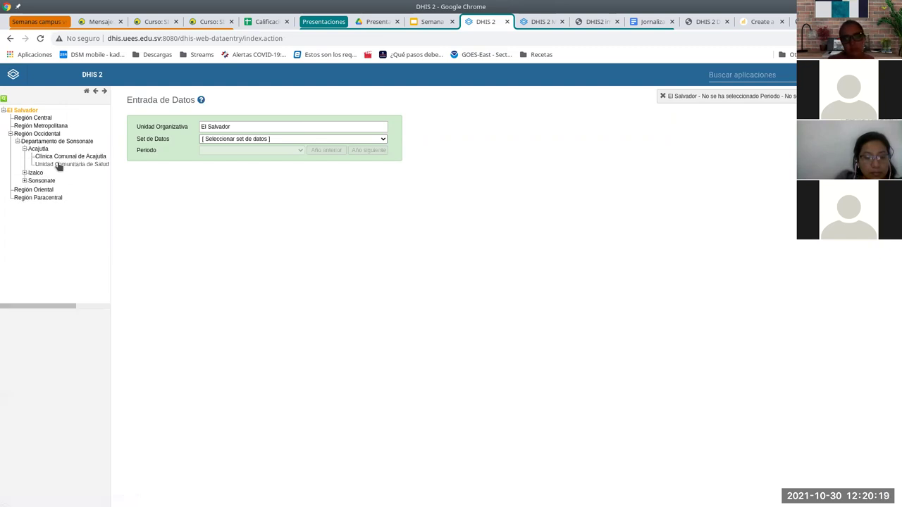
click(24, 180)
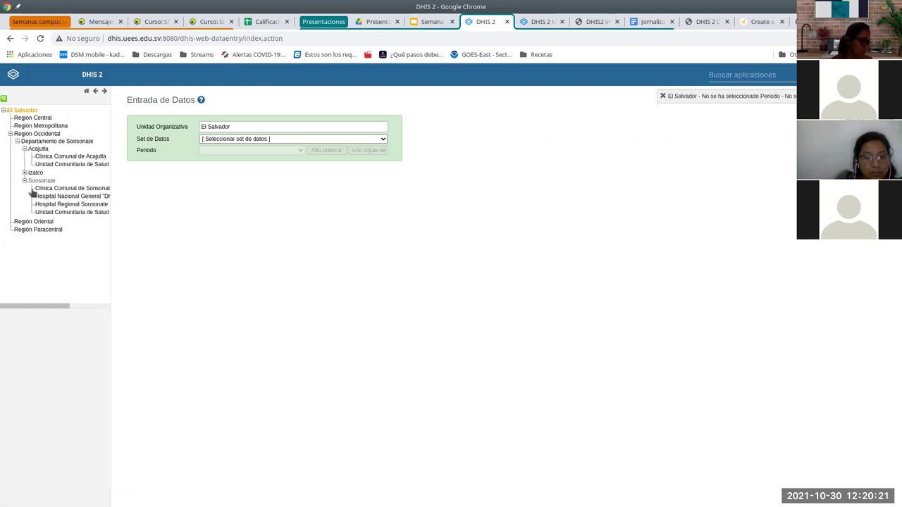
click(61, 189)
click(357, 142)
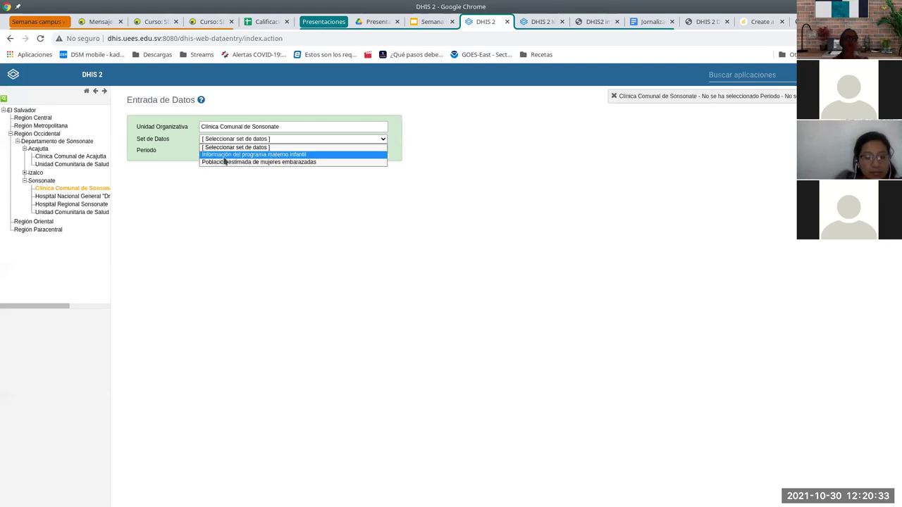
click(253, 155)
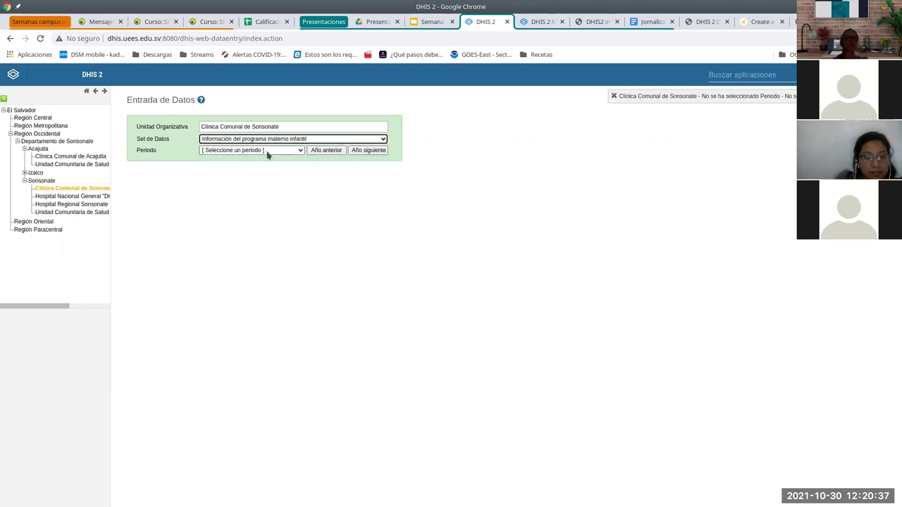
click(267, 152)
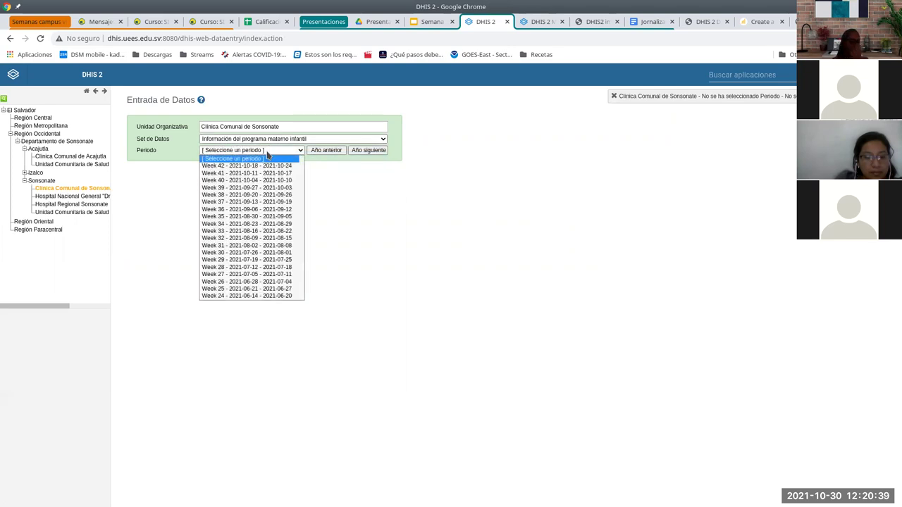
click(211, 167)
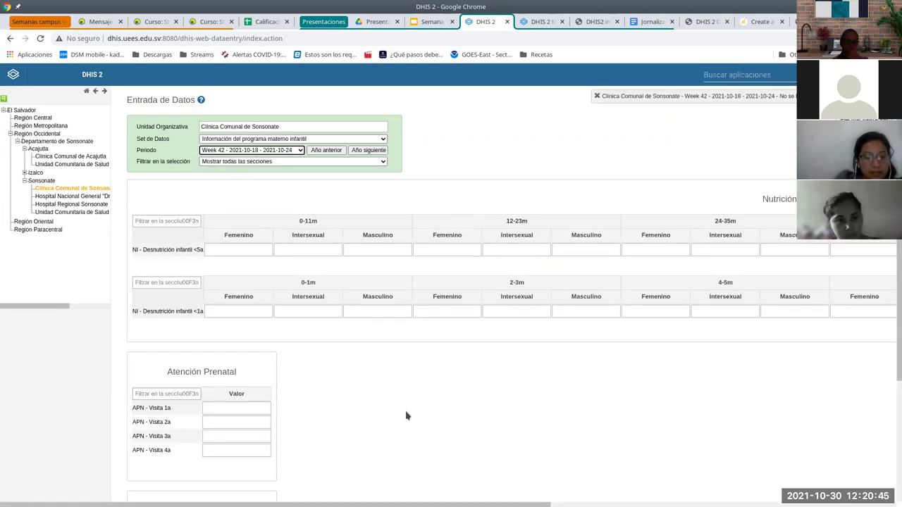
Review the sections of the entry form, and filter it to show only Atención Prenatal
scroll(406, 416, down, 3)
scroll(397, 397, up, 2)
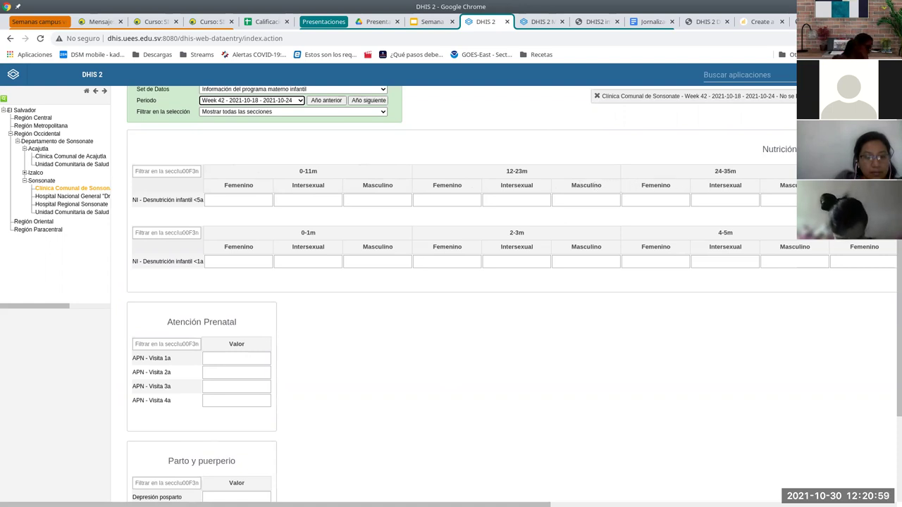
click(308, 112)
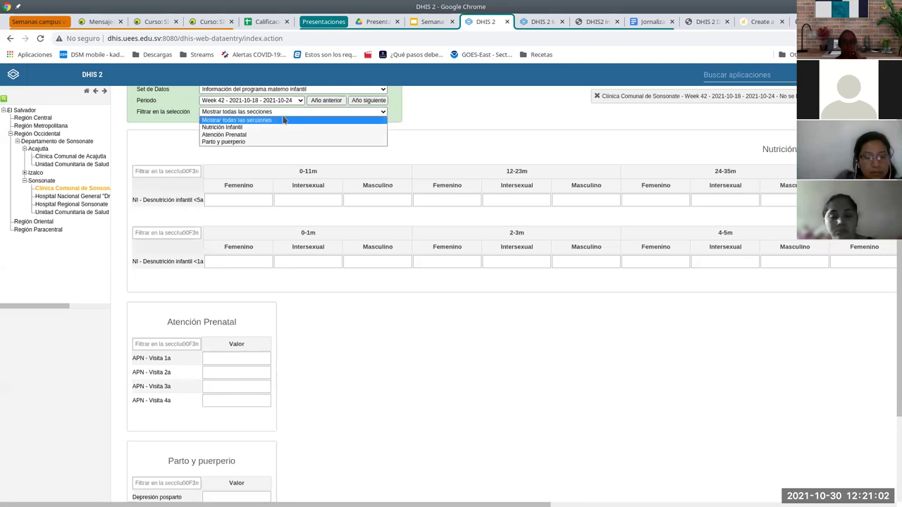
click(240, 134)
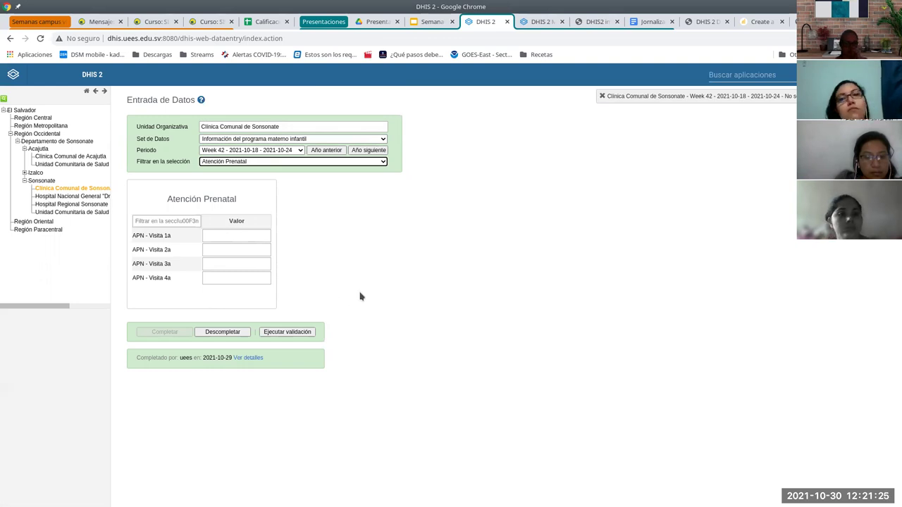
Examine the weekly periods offered for data entry, keeping the current period selected
click(251, 150)
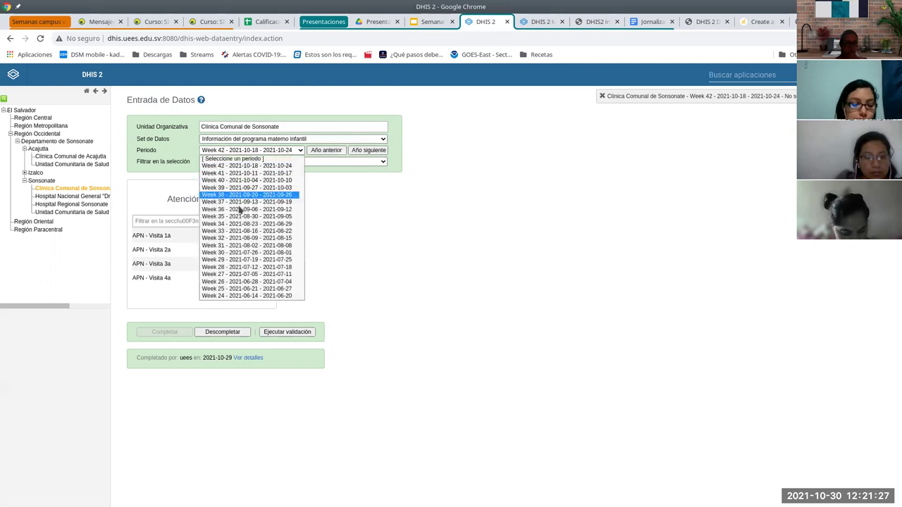
scroll(295, 289, down, 1)
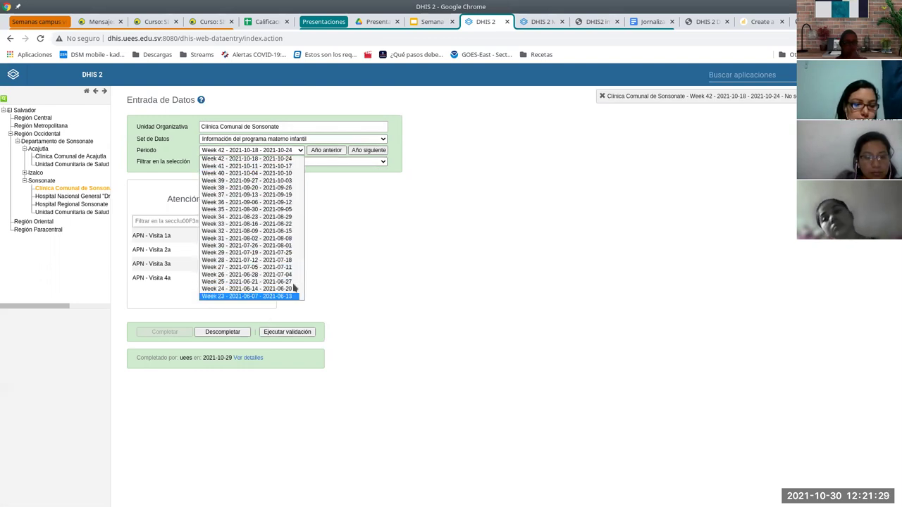
click(362, 222)
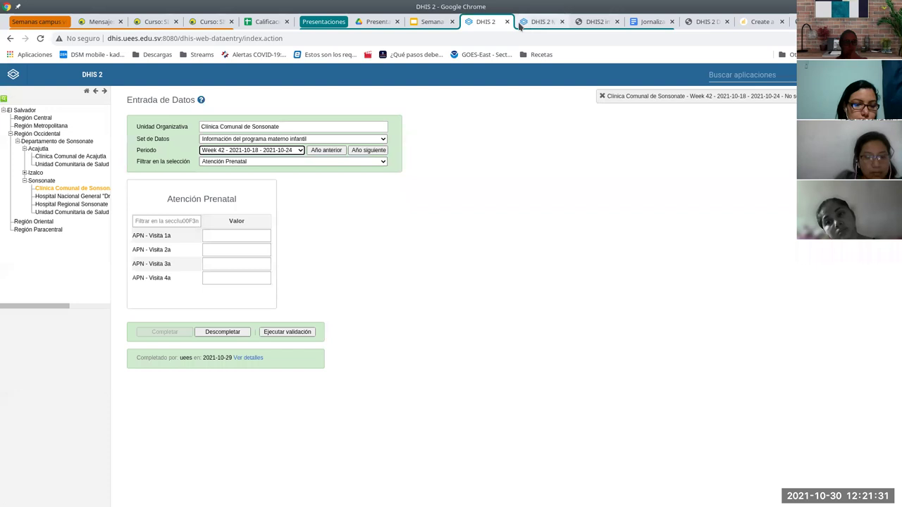
Switch to DHIS 2 Maintenance, open the Información del programa materno infantil data set, and review its period type options without changing them
click(537, 22)
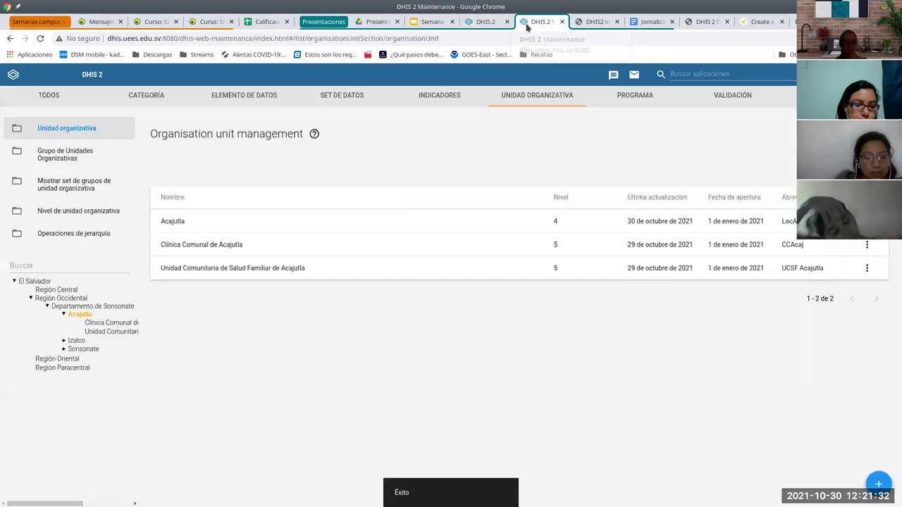
click(358, 103)
click(244, 203)
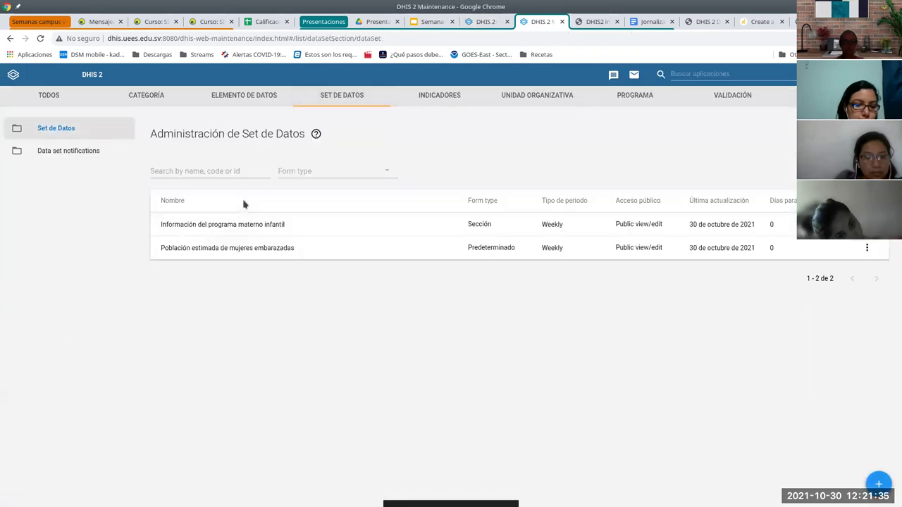
click(244, 227)
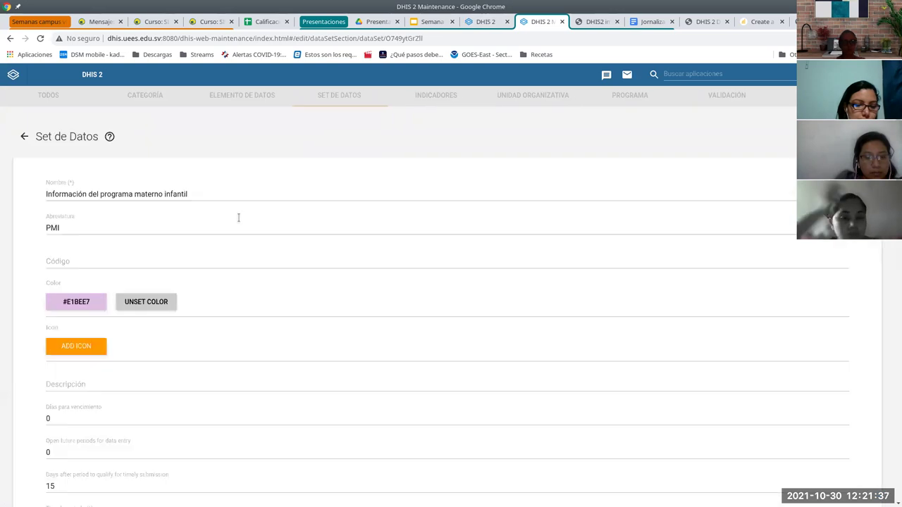
scroll(236, 349, down, 4)
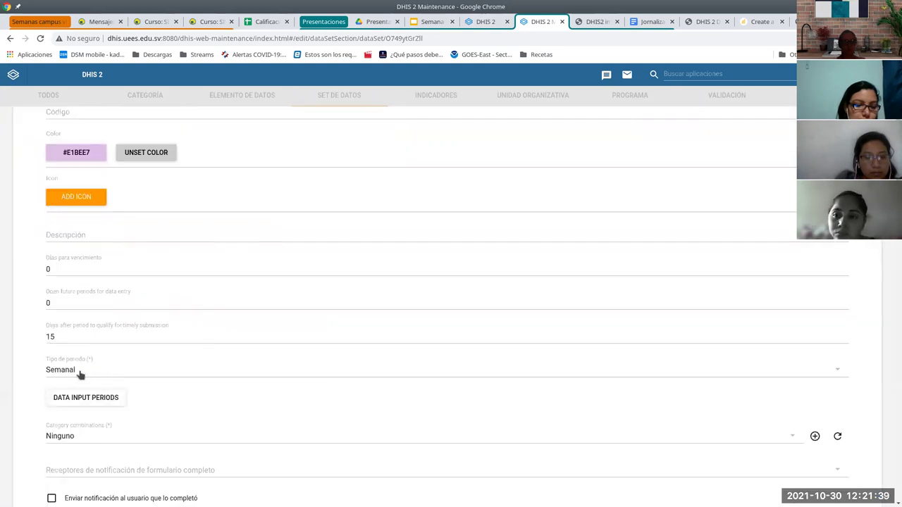
click(49, 373)
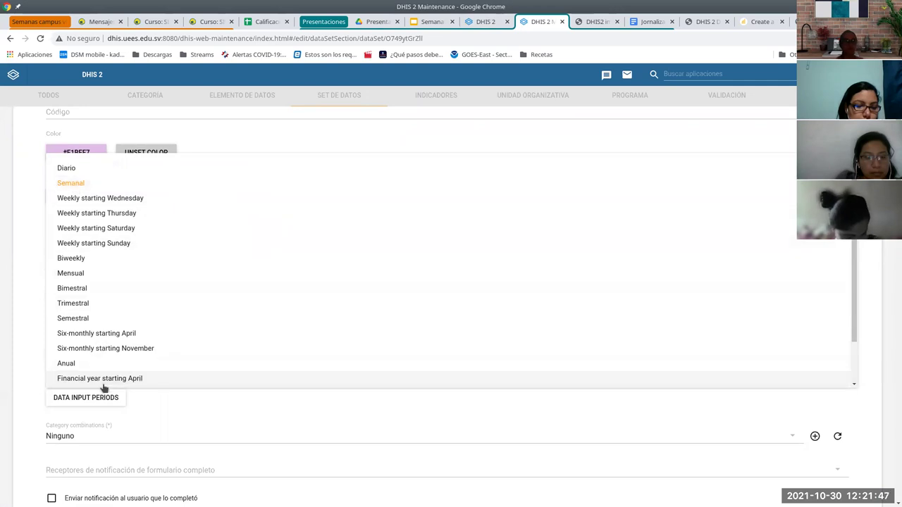
click(35, 366)
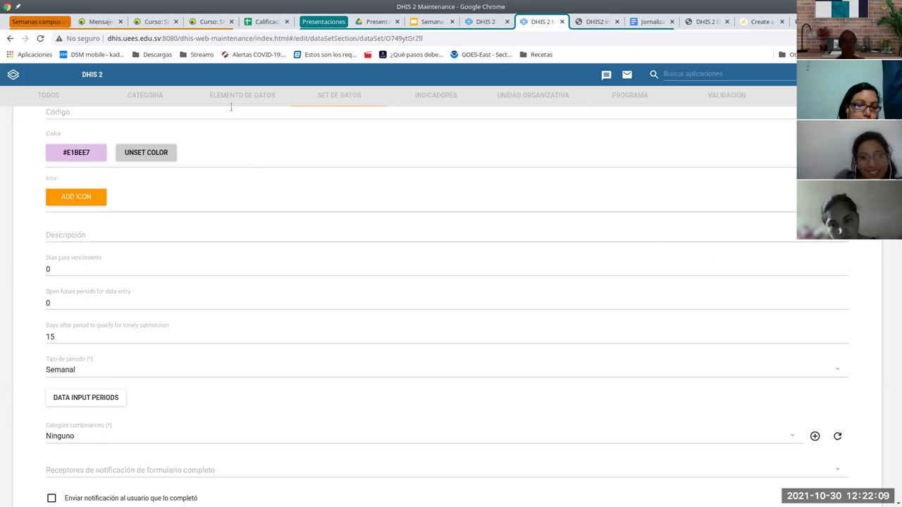
Switch to the virtual campus course page and open the settings of the Semana 11 label containing the DHIS2 assignment instructions
click(155, 21)
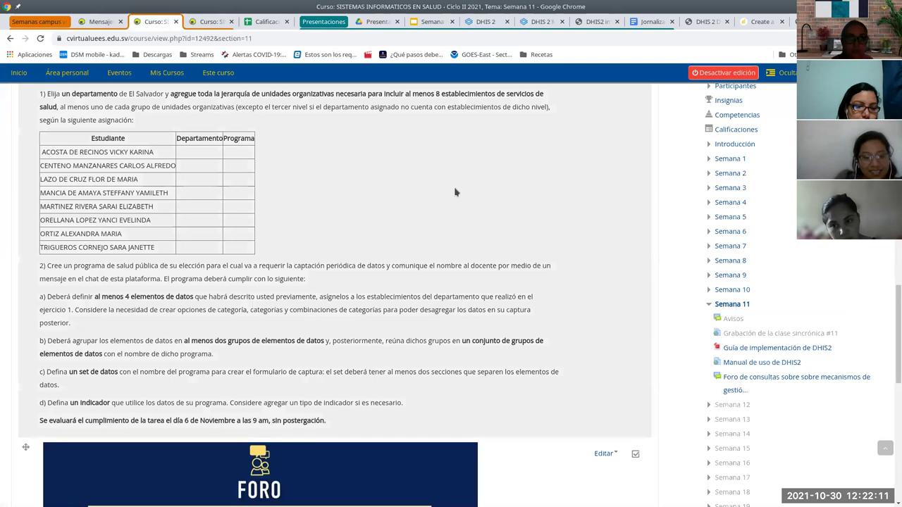
scroll(393, 265, up, 2)
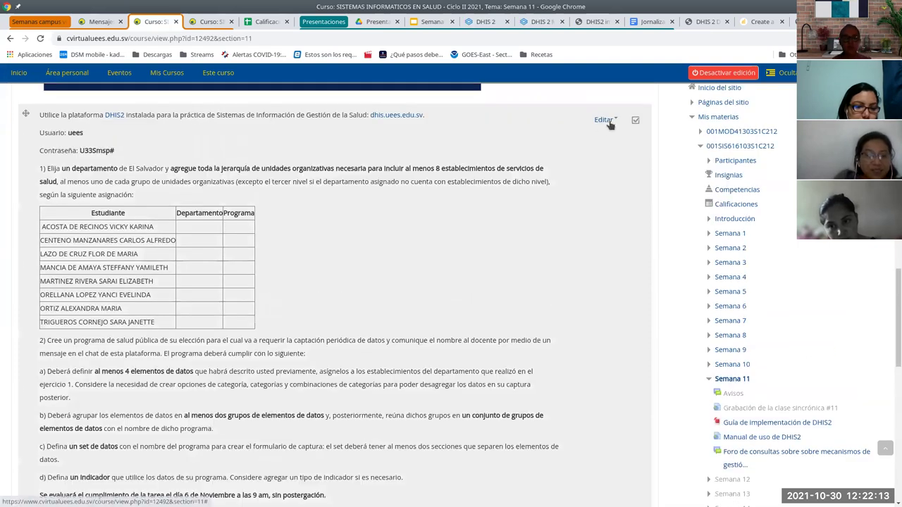
click(605, 120)
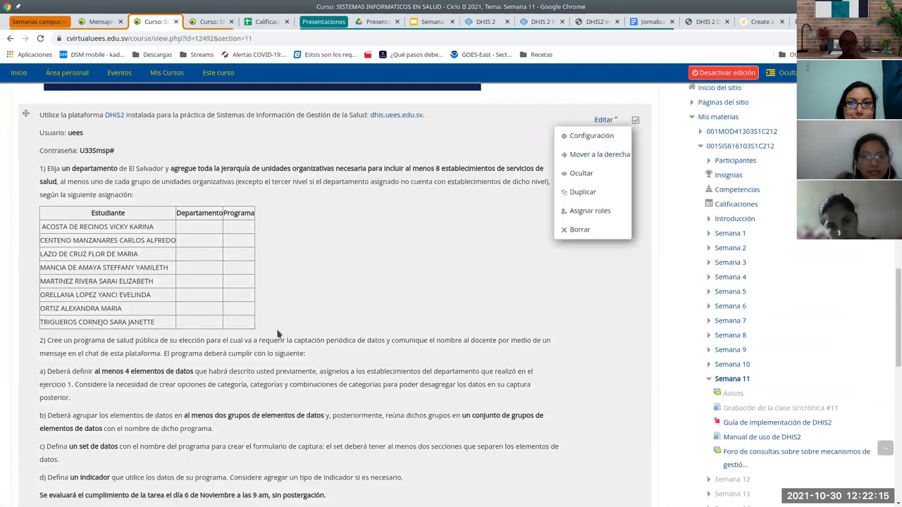
click(585, 137)
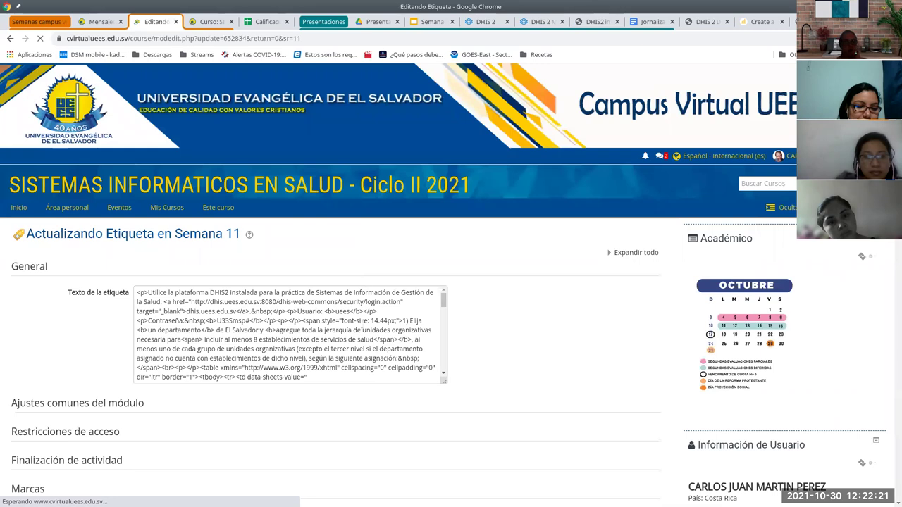
In the student assignment table, enter La Unión as the third student's department and Chalatenango as the fifth student's
scroll(338, 347, down, 3)
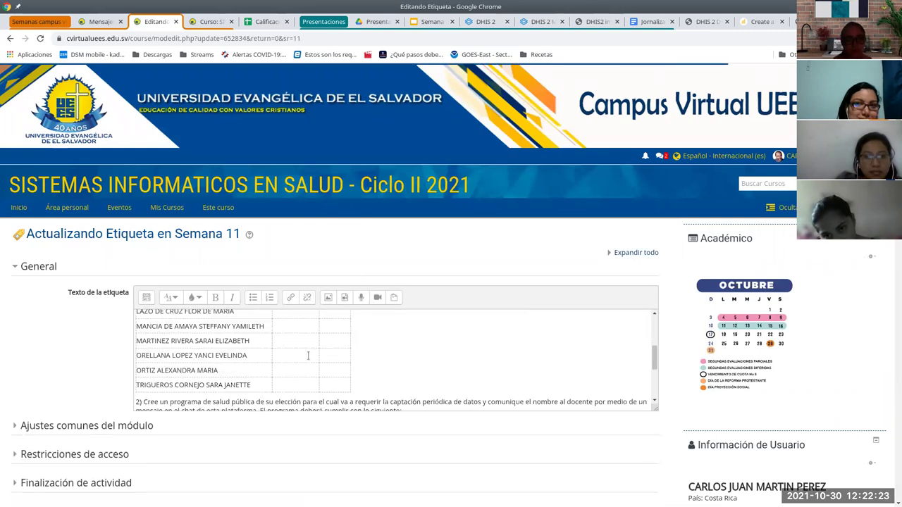
scroll(300, 337, up, 1)
click(294, 339)
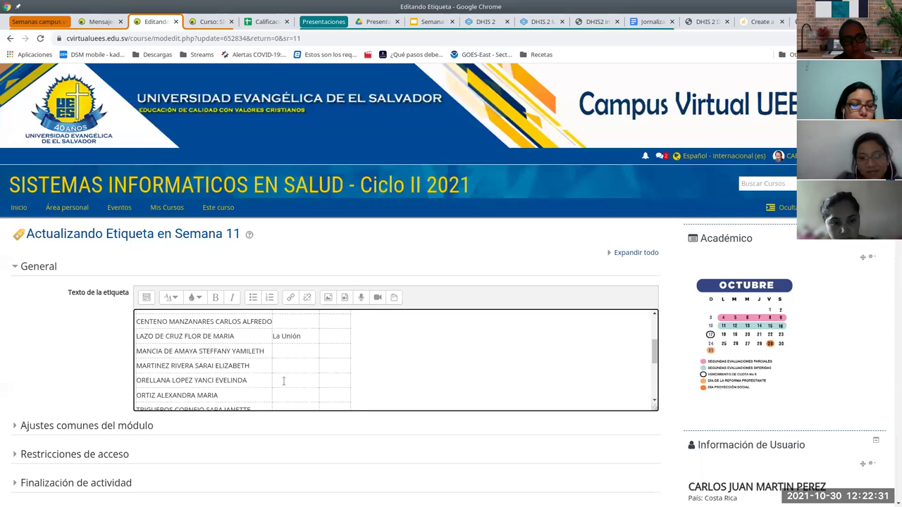
scroll(272, 385, down, 1)
scroll(271, 384, up, 1)
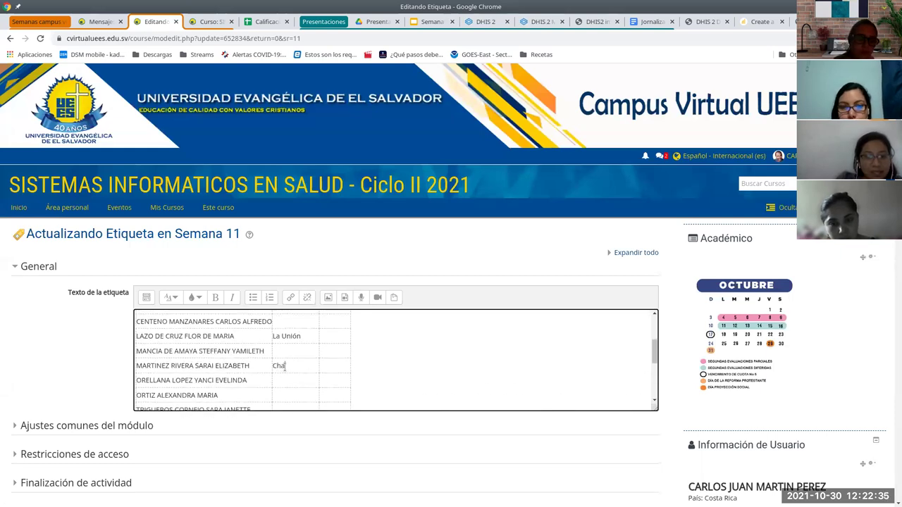
click(285, 367)
text(Chalatenango)
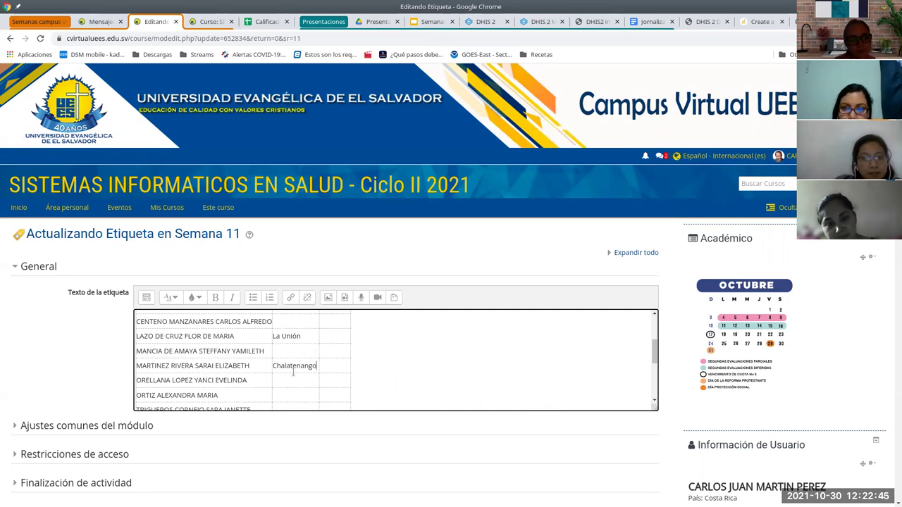
Enter San Salvador as the department of the seventh student in the assignment table
scroll(293, 373, down, 2)
scroll(304, 368, up, 3)
scroll(296, 374, down, 5)
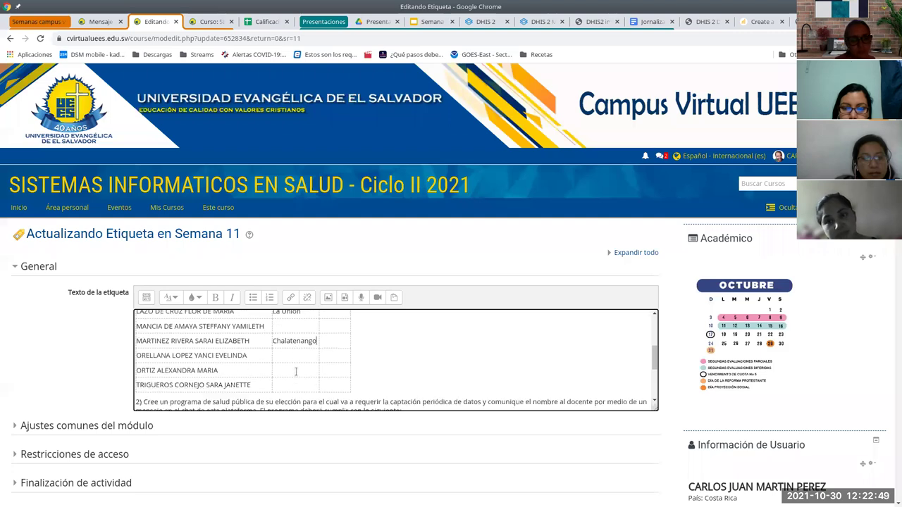
text(S)
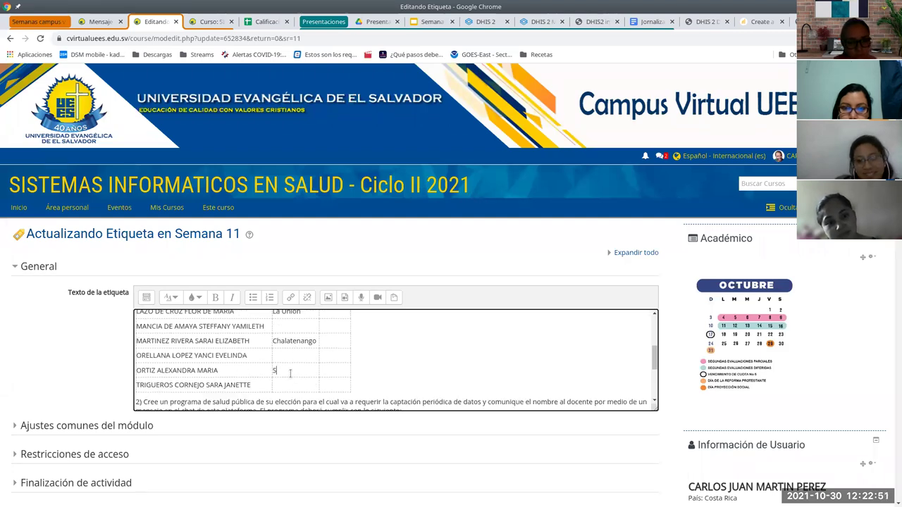
text(an Salvador)
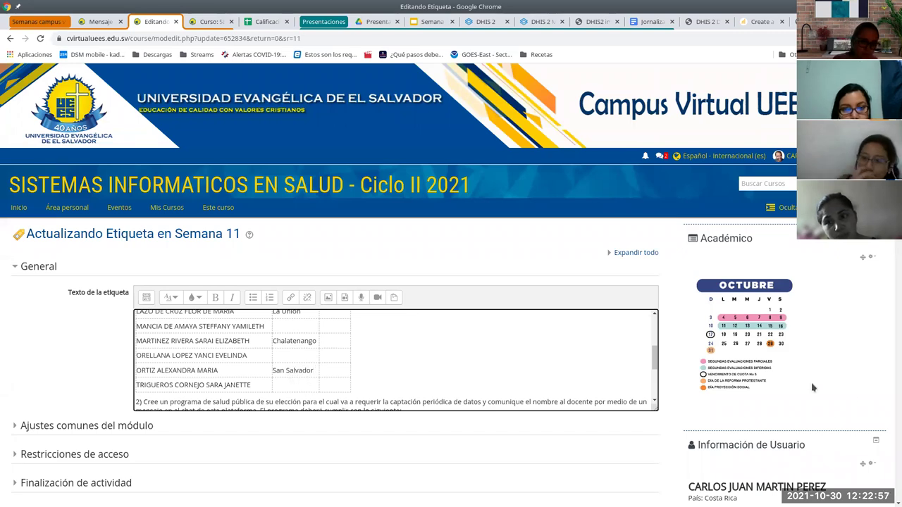
Enter La Libertad as the department of the fourth student in the assignment table
click(292, 329)
text(La U)
text(bertad)
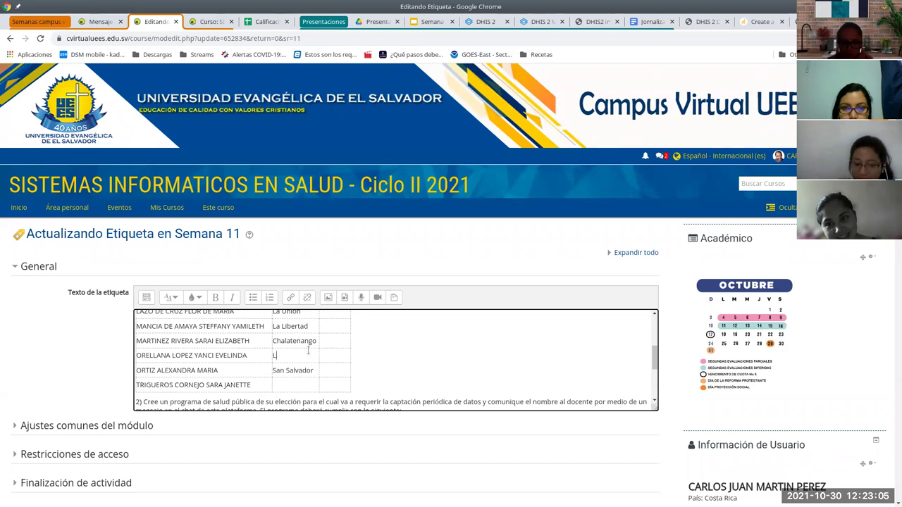
Enter La Libertad as the sixth student's department and replace the fourth student's department with San Vicente
text(Libertad)
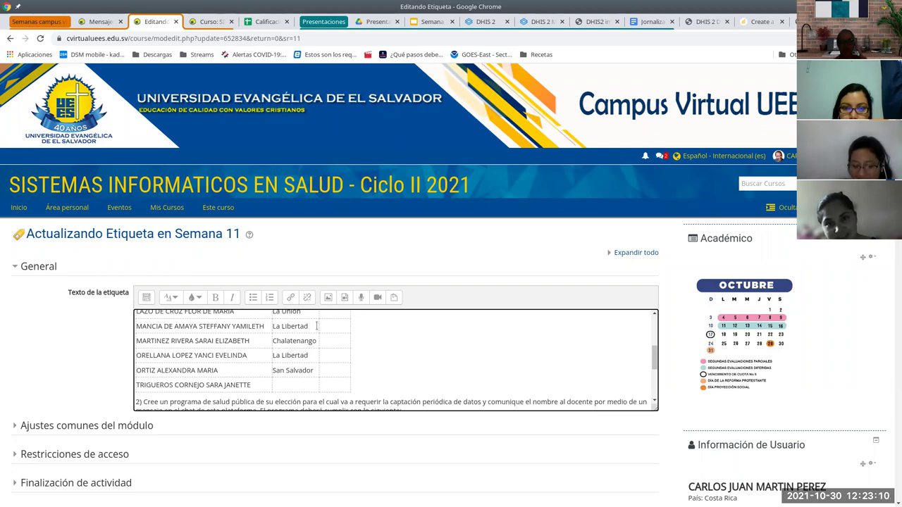
drag(317, 326, 269, 326)
key(BackSpace)
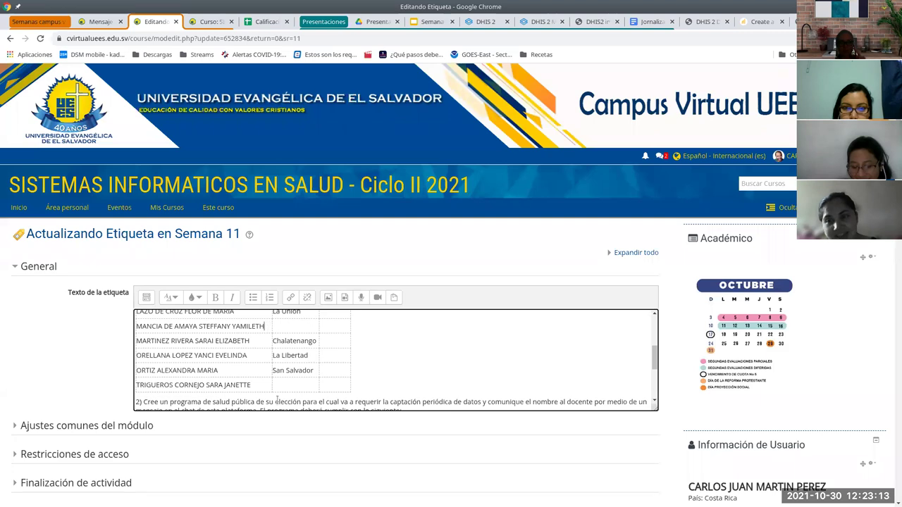
scroll(297, 381, up, 2)
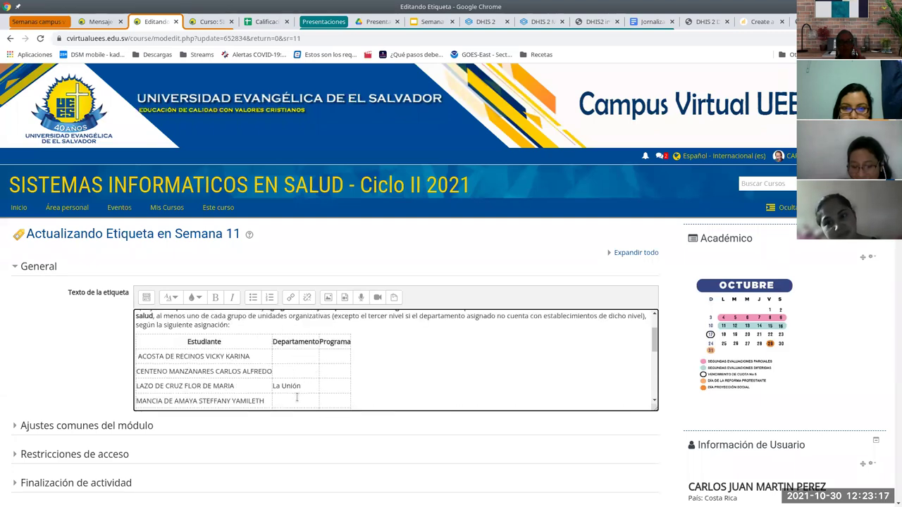
click(294, 398)
text(San Vicente)
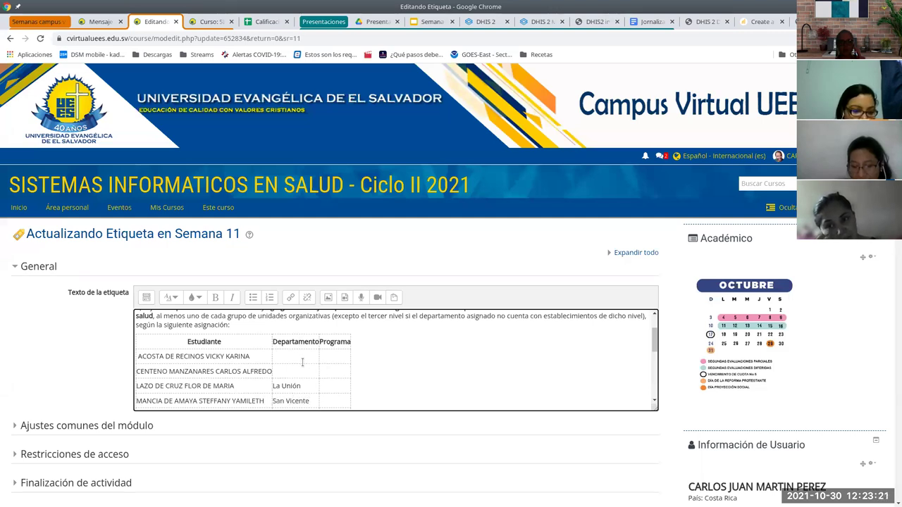
Enter La Paz as the first student's department and start the second student's department with "Usu"
text(L)
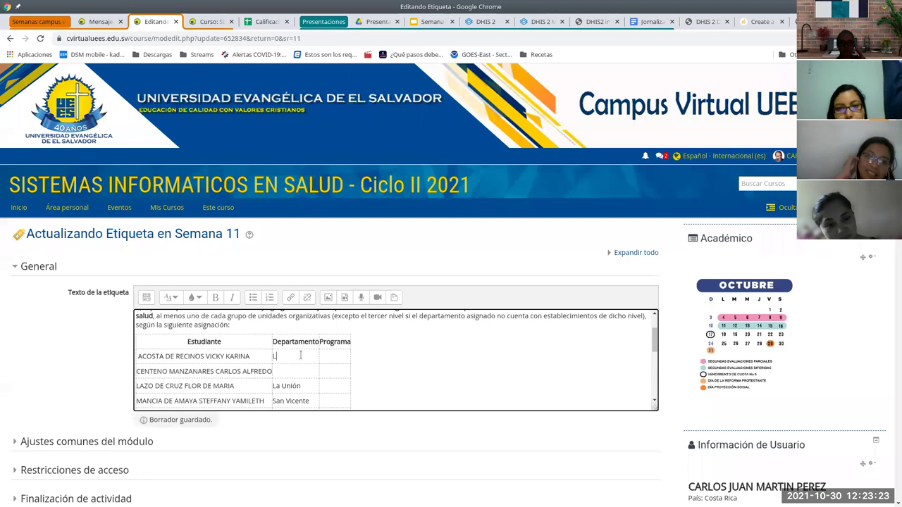
text(a Paz)
click(300, 368)
text(Usu)
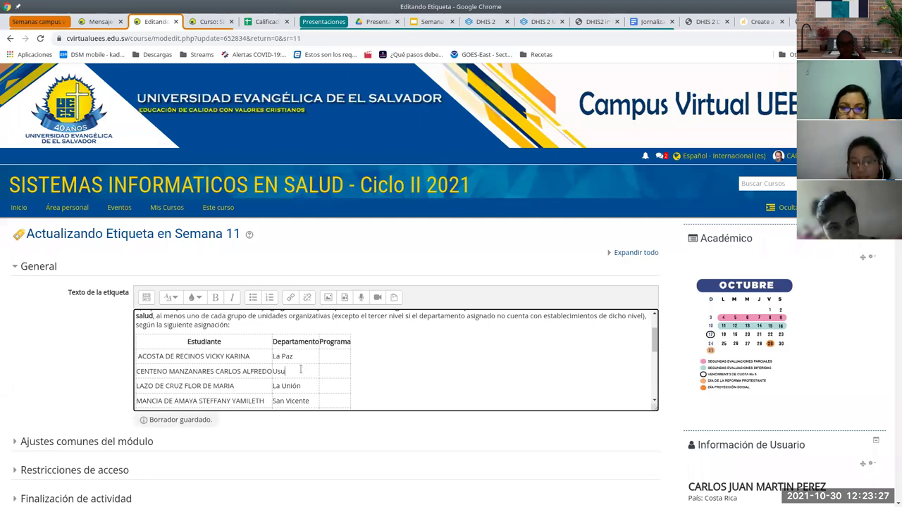